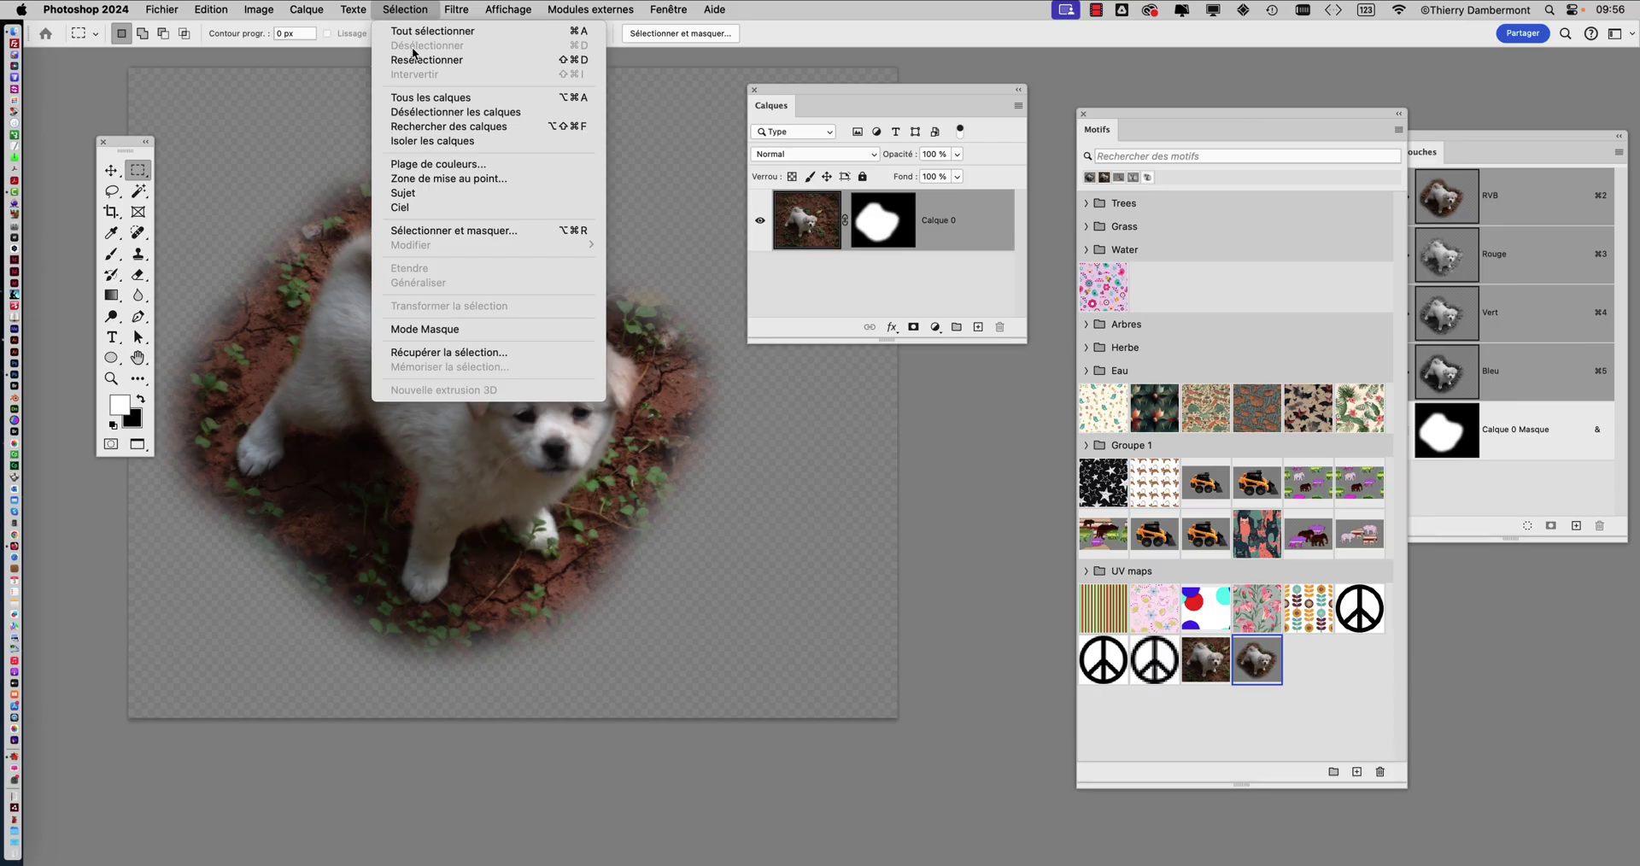
# - Rearrange the floating Motifs, Couches and Calques panels so that they no longer overlap one another
pyautogui.click(418, 9)
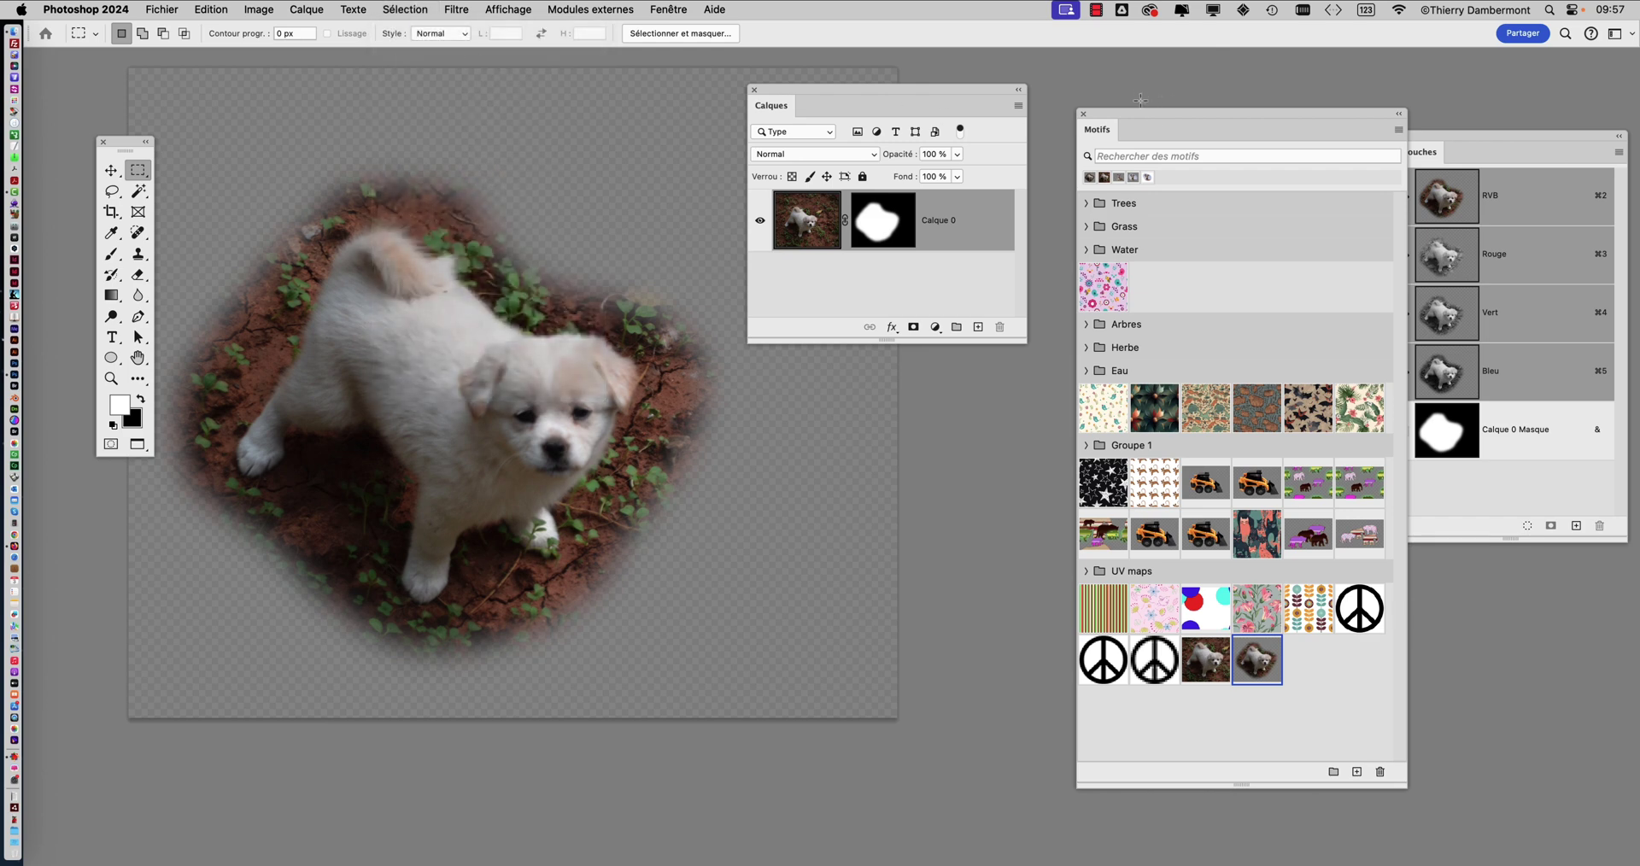
pyautogui.moveTo(1137, 117); pyautogui.dragTo(1337, 586)
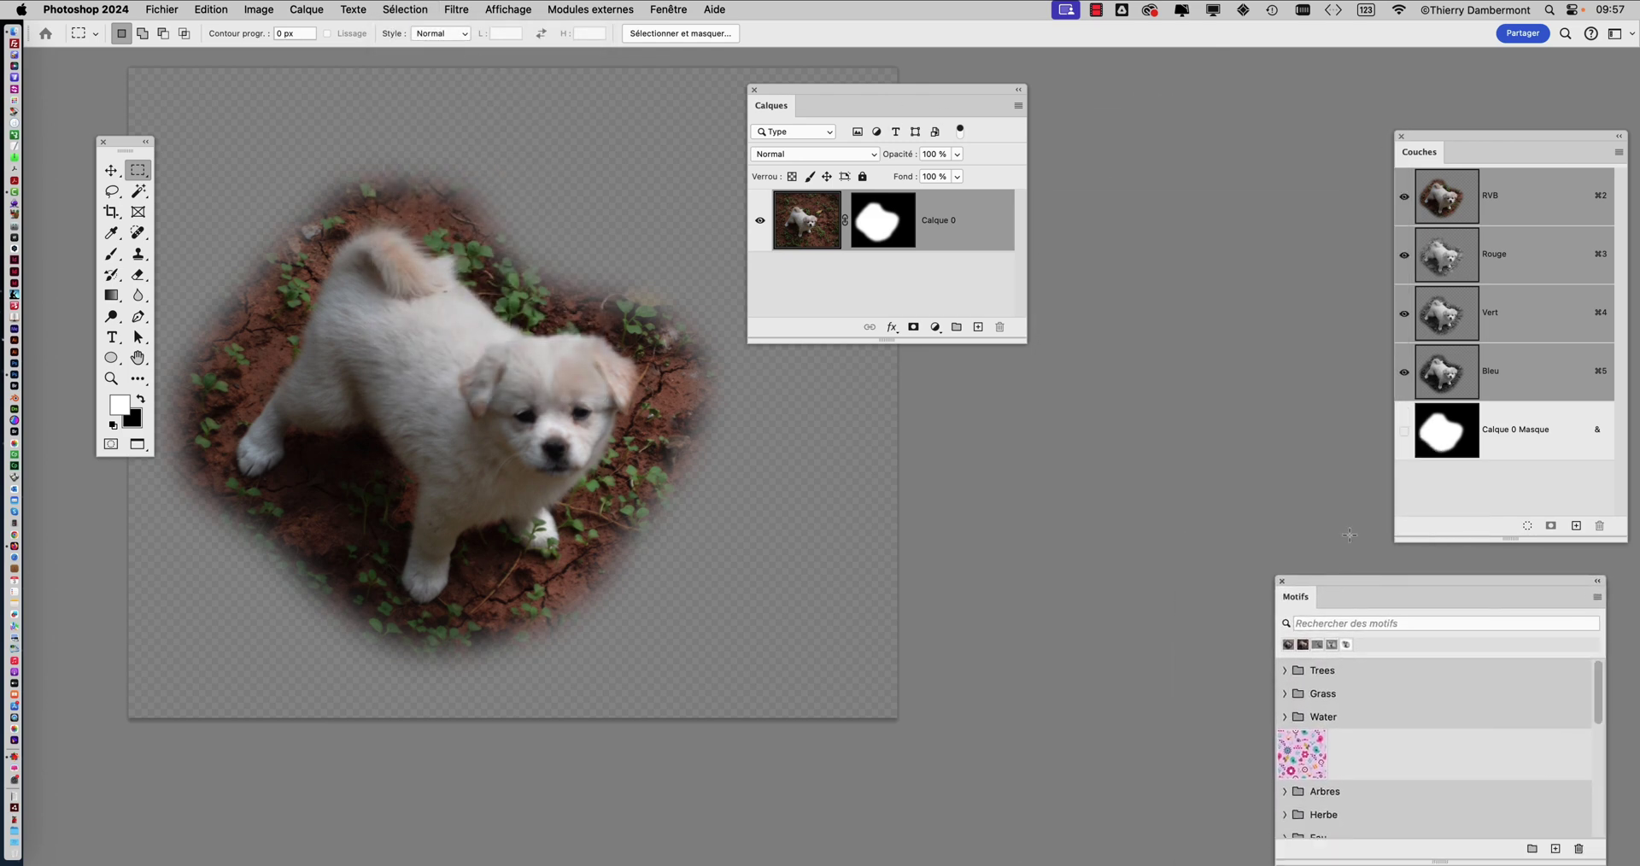
pyautogui.moveTo(1420, 141); pyautogui.dragTo(1536, 152)
pyautogui.moveTo(1312, 583); pyautogui.dragTo(1139, 82)
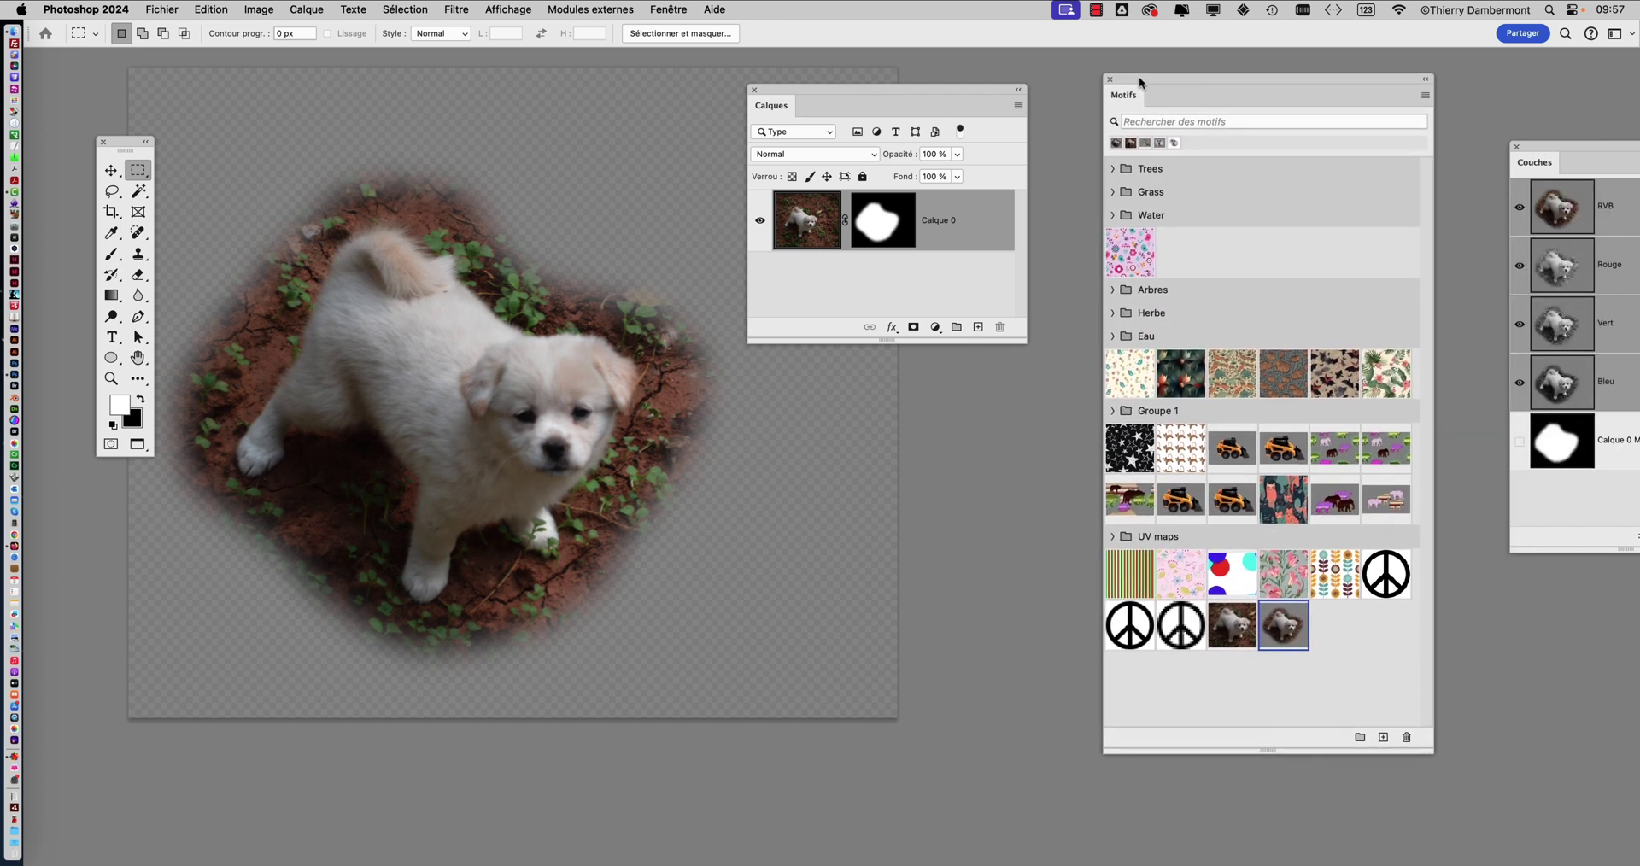
pyautogui.moveTo(943, 86); pyautogui.dragTo(966, 106)
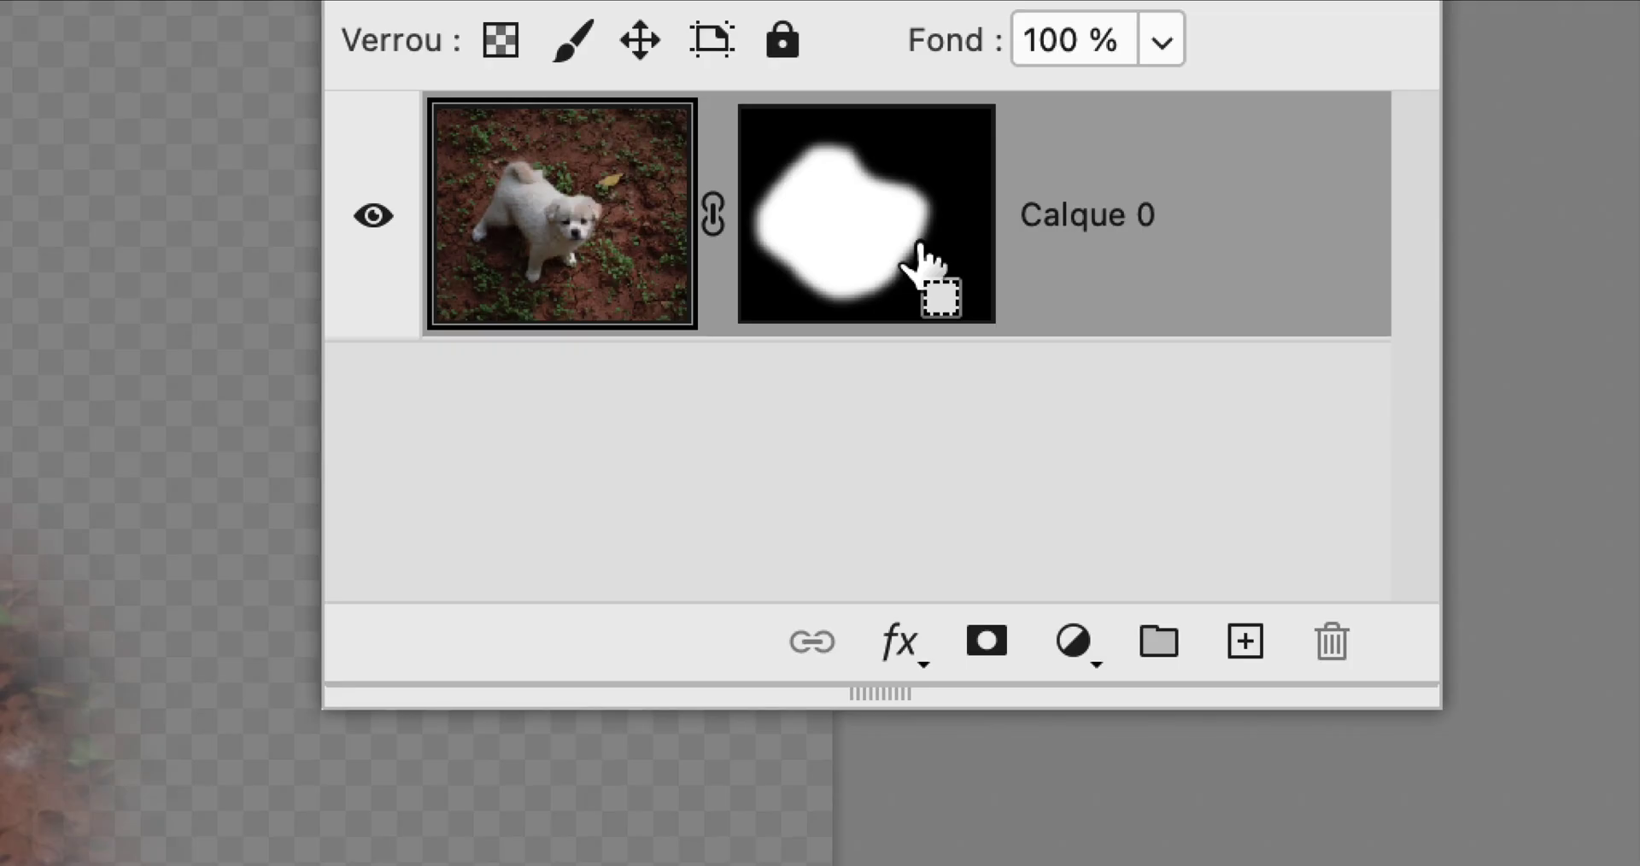
# - Toggle Calque 0's layer mask off and on, and view the mask alone before returning to the normal image view
pyautogui.keyDown('super'); pyautogui.click(918, 245); pyautogui.keyUp('super')
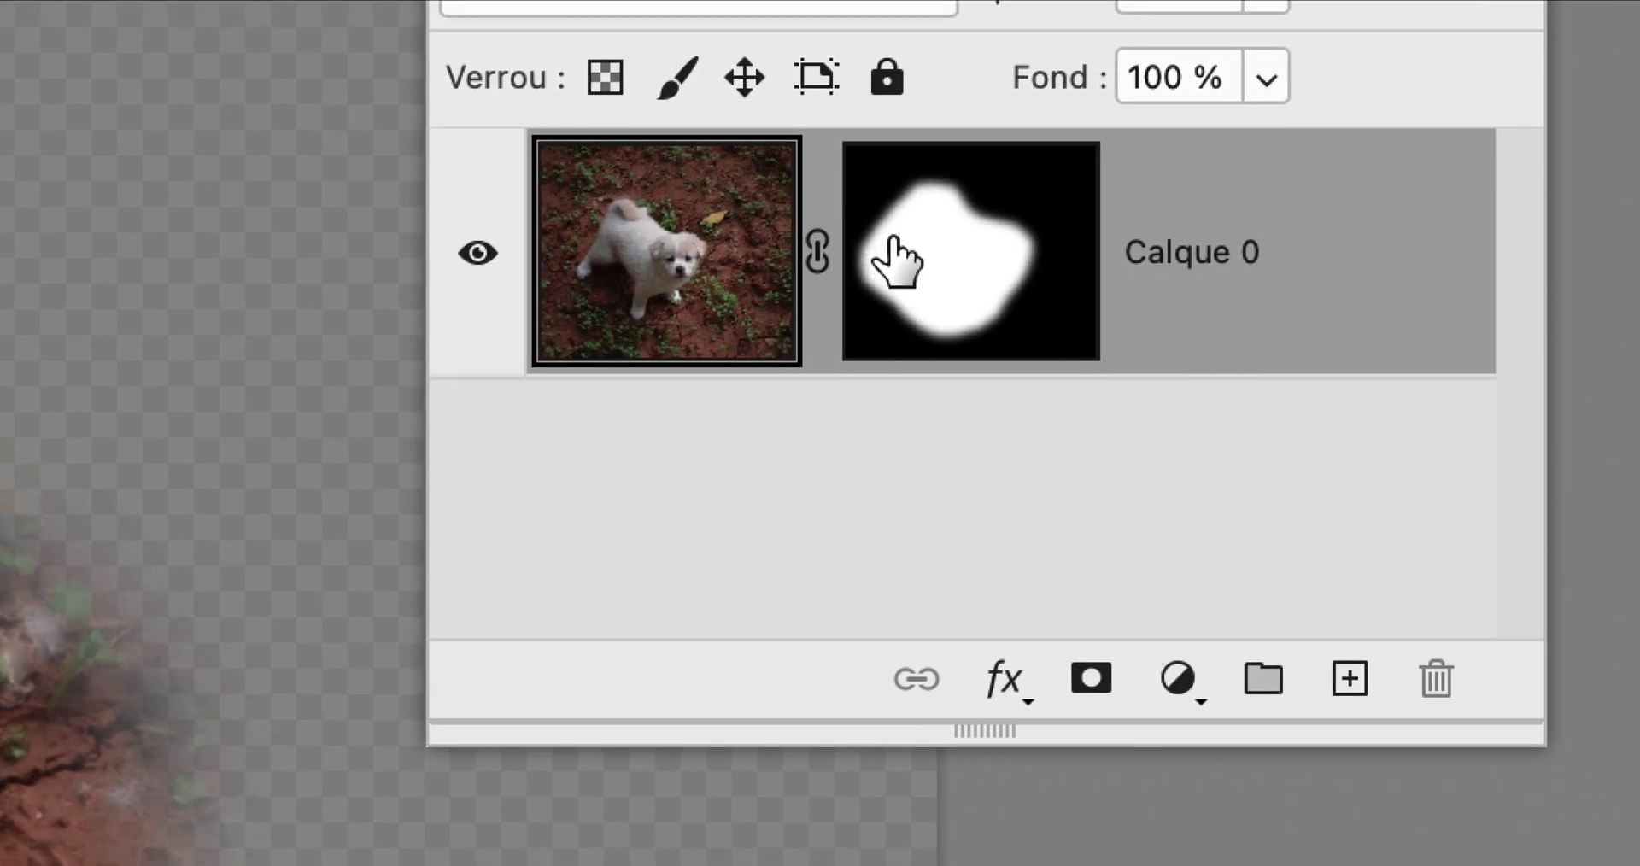
pyautogui.click(846, 265)
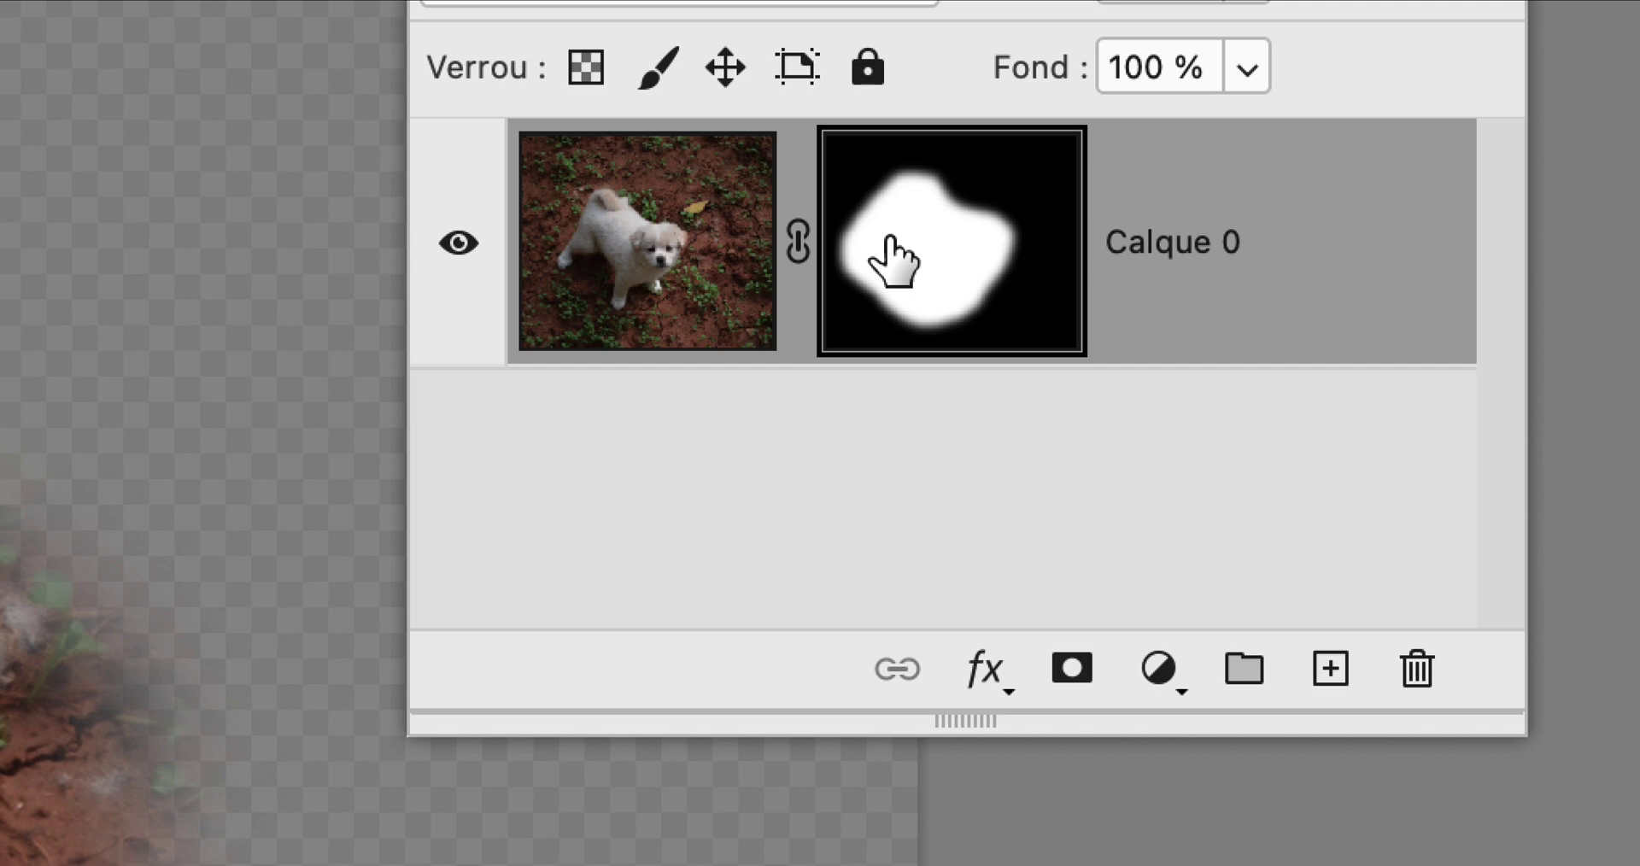
pyautogui.keyDown('shift'); pyautogui.click(888, 248); pyautogui.keyUp('shift')
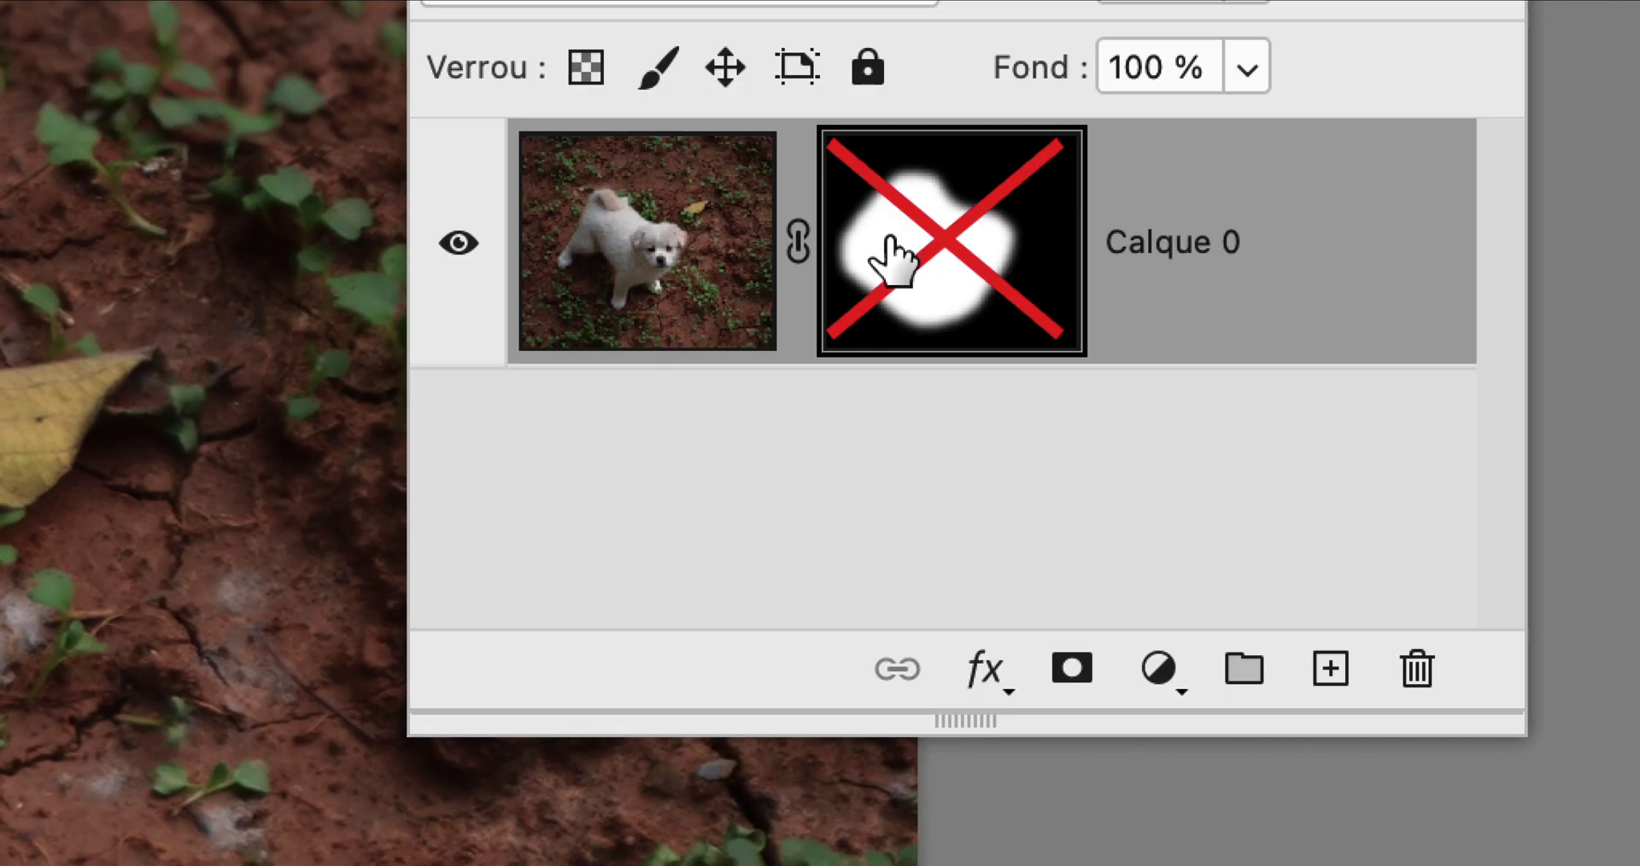
pyautogui.keyDown('shift'); pyautogui.click(890, 250); pyautogui.keyUp('shift')
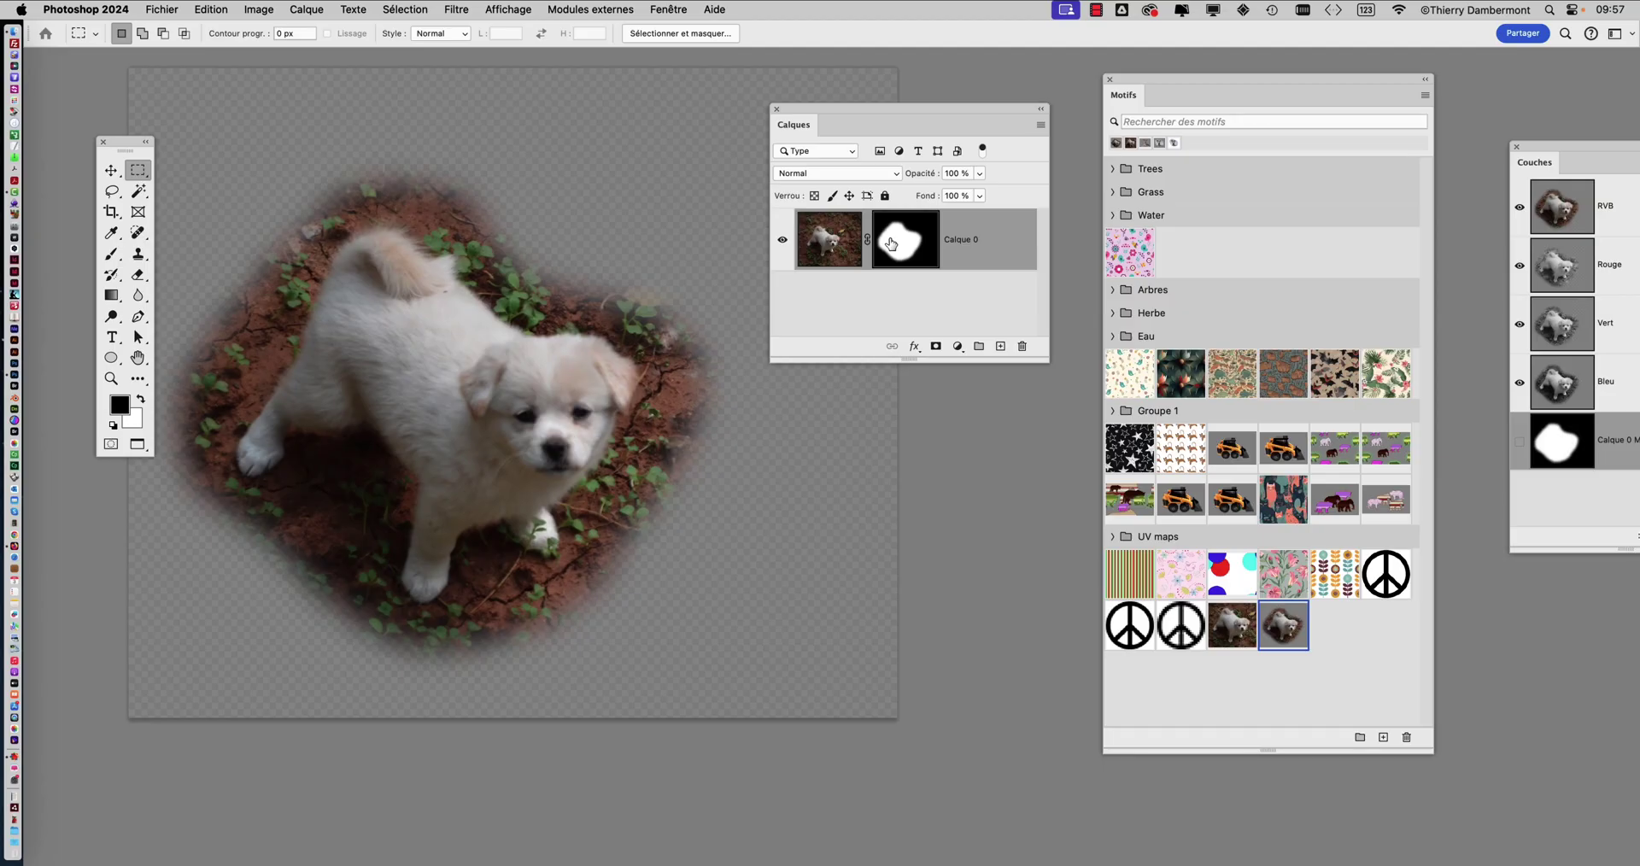
pyautogui.keyDown('alt'); pyautogui.click(891, 243); pyautogui.keyUp('alt')
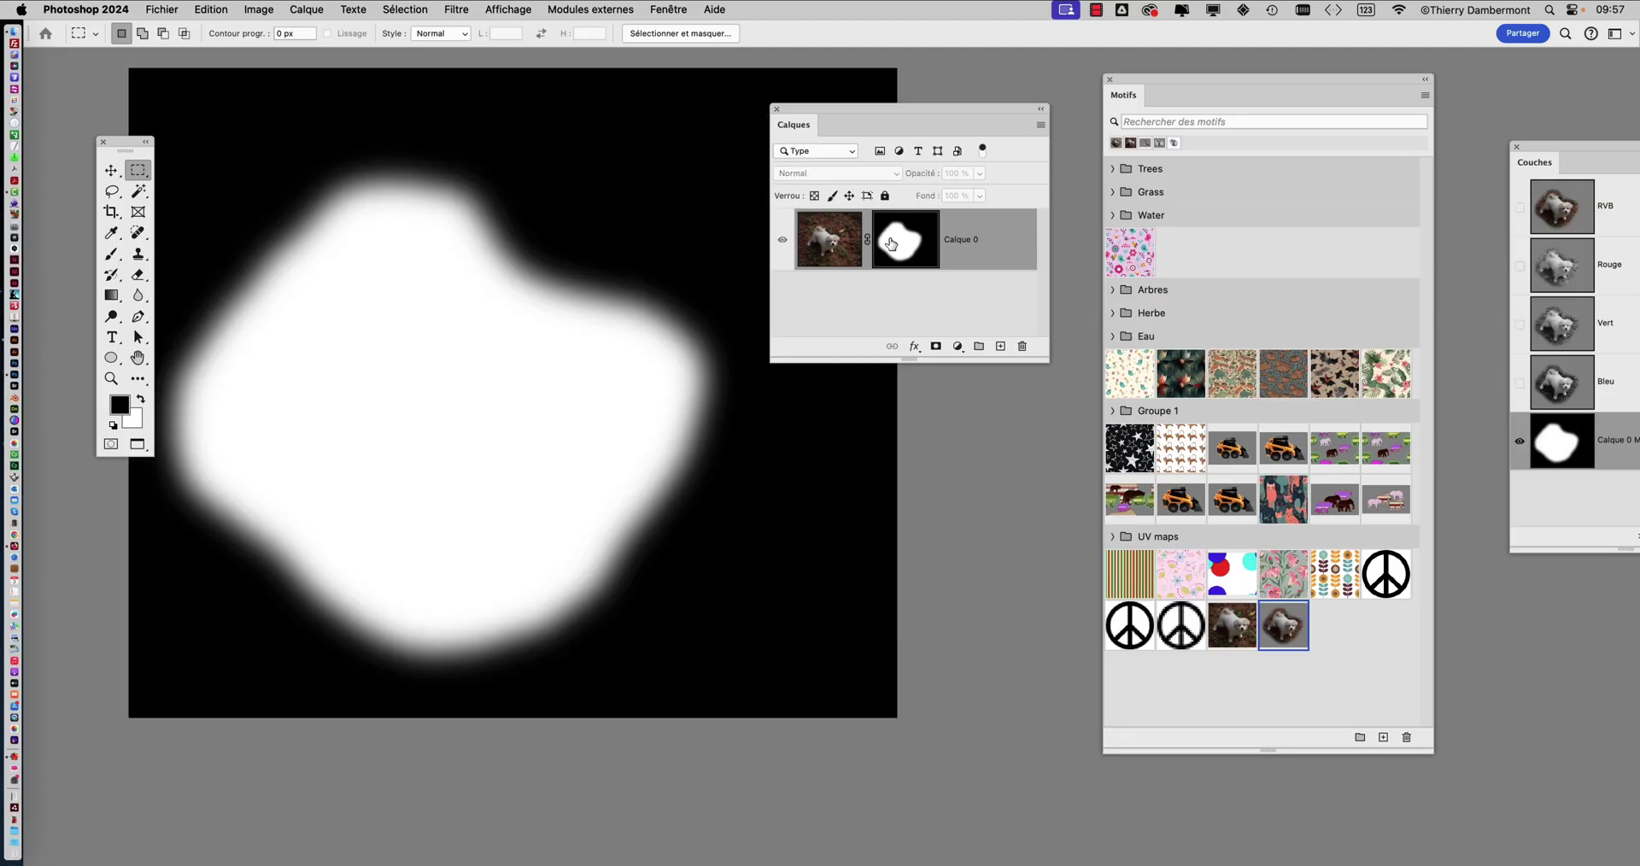
pyautogui.keyDown('alt'); pyautogui.click(891, 244); pyautogui.keyUp('alt')
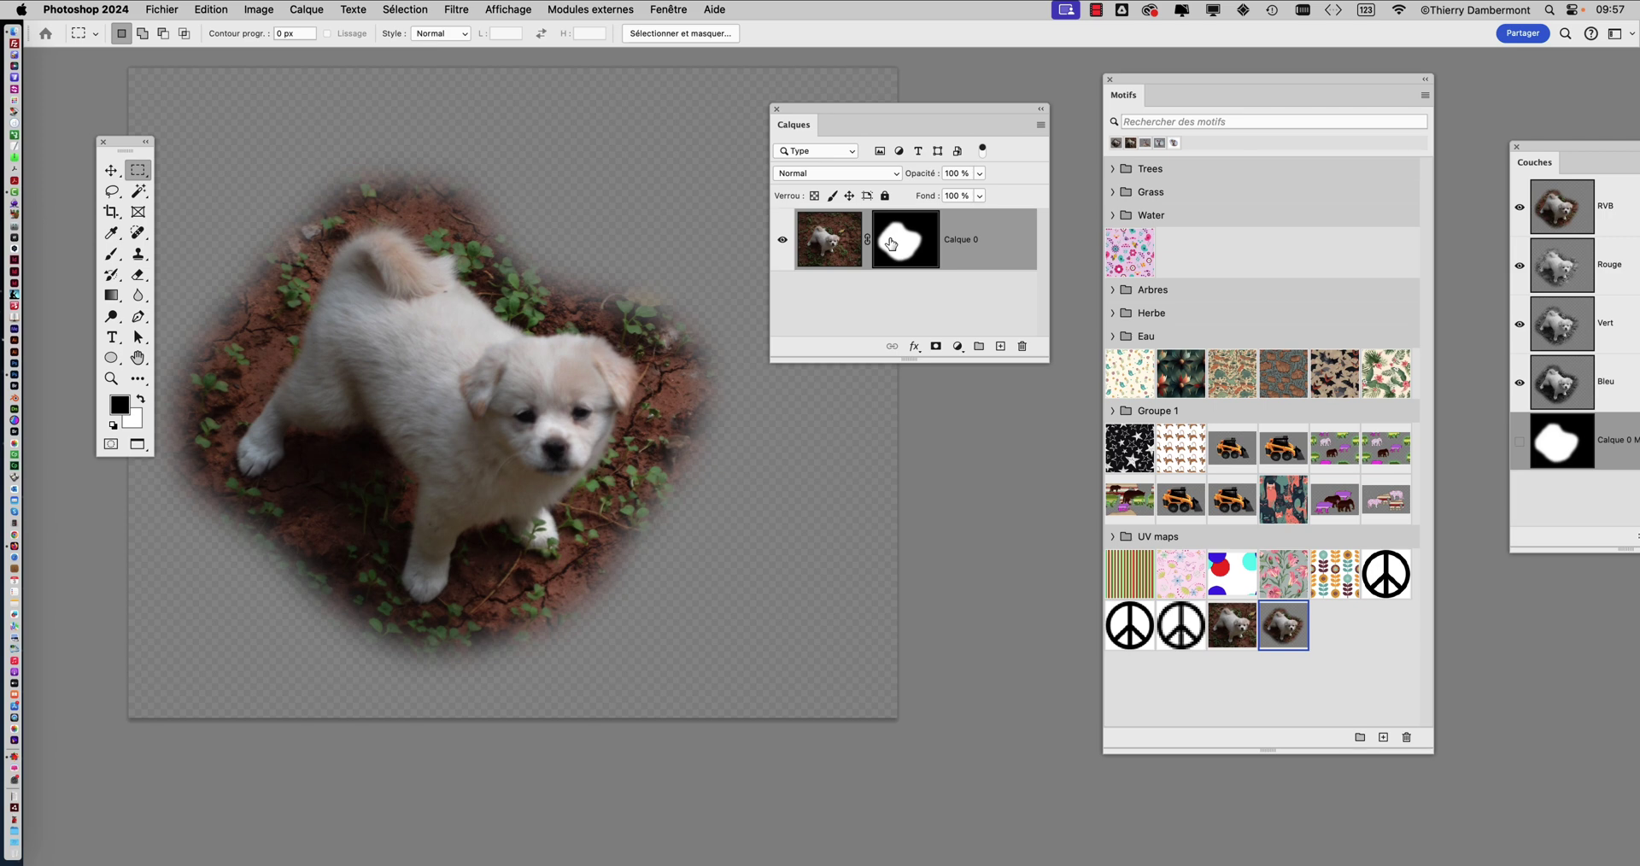
# - Delete the layer mask from Calque 0 without applying it to the layer
pyautogui.click(891, 243)
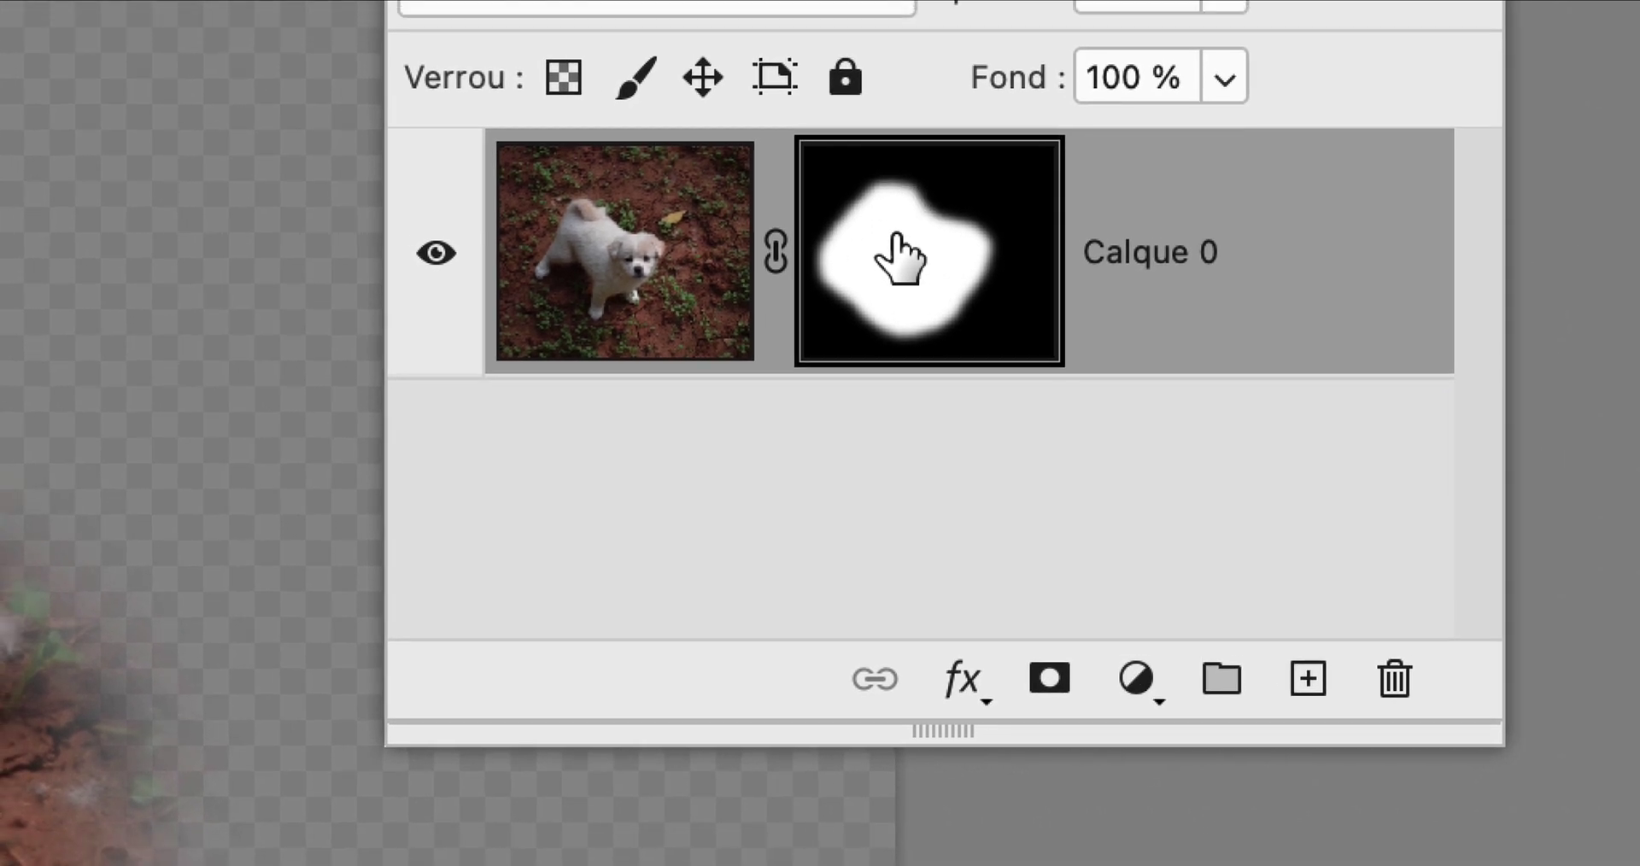
pyautogui.moveTo(895, 241); pyautogui.dragTo(1386, 646)
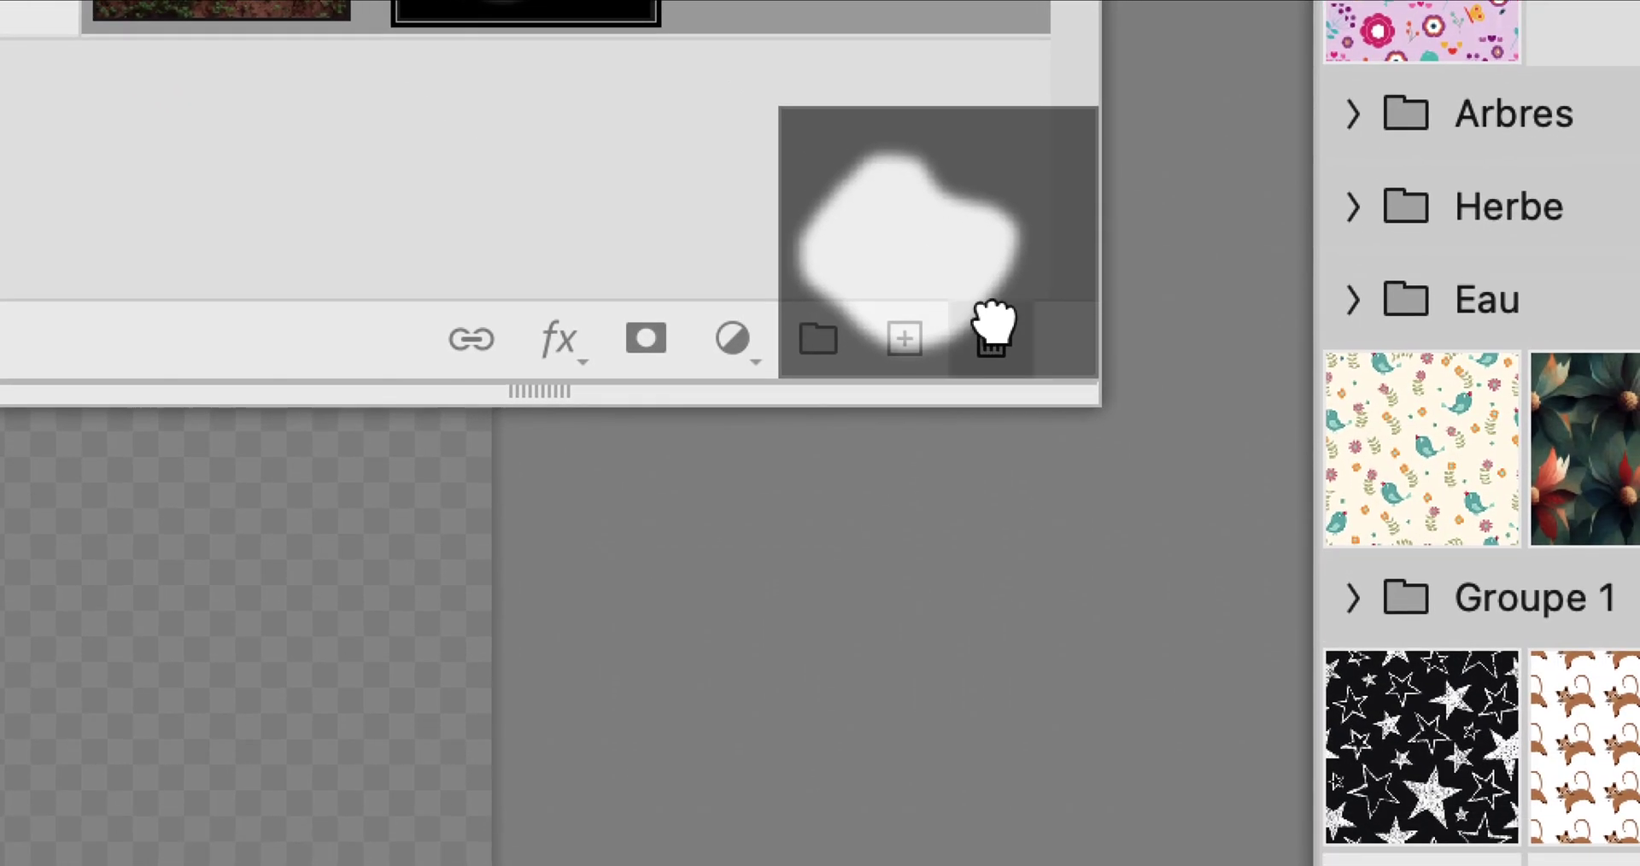
pyautogui.moveTo(993, 323); pyautogui.dragTo(997, 334)
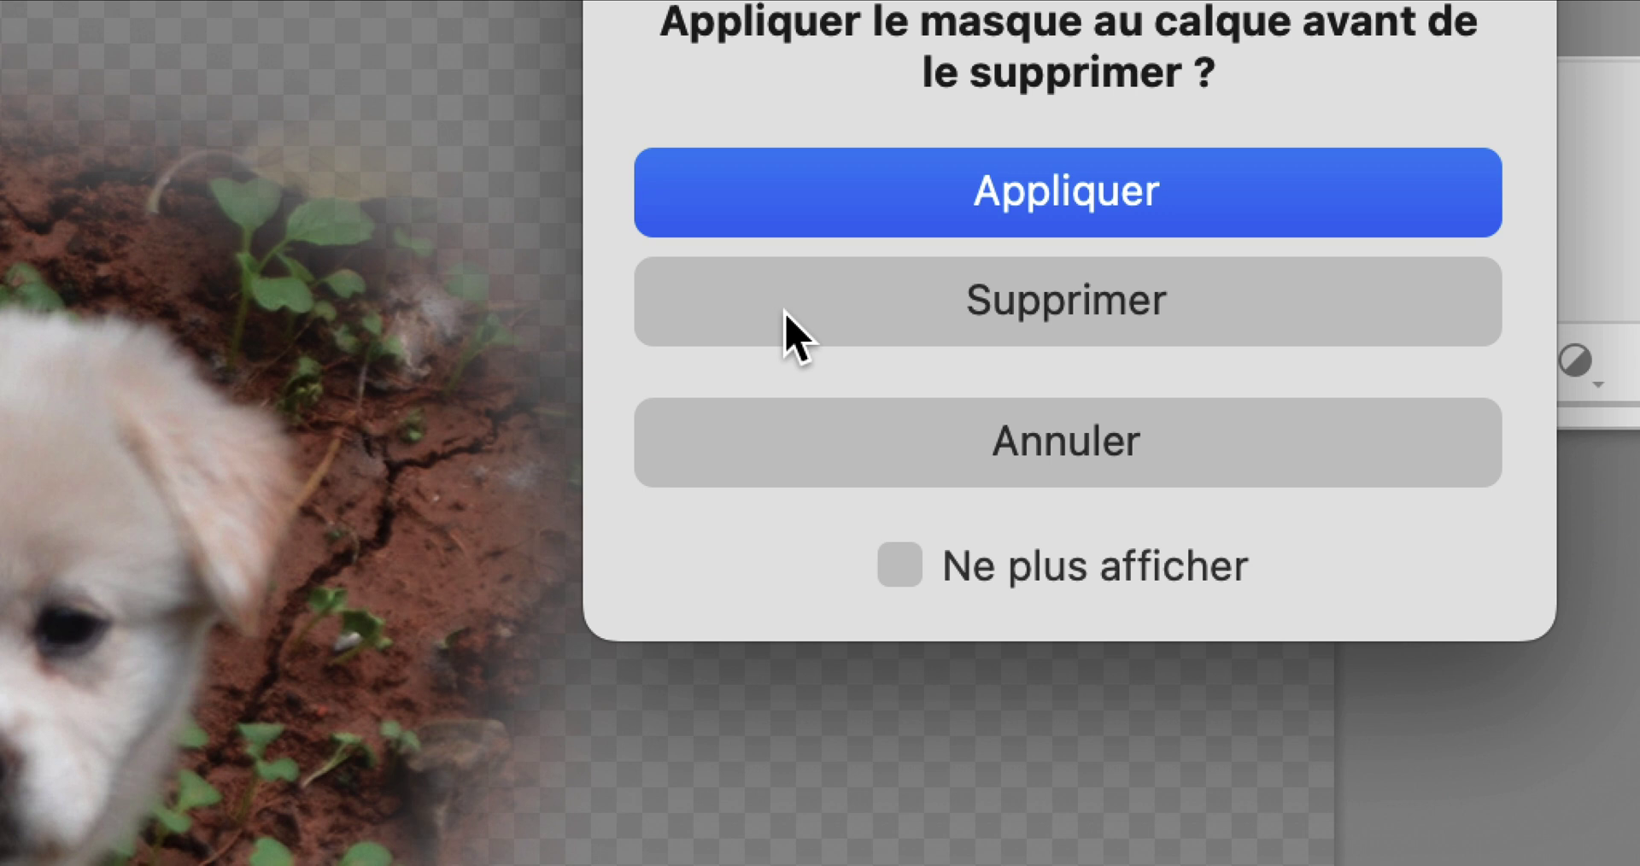
pyautogui.click(786, 316)
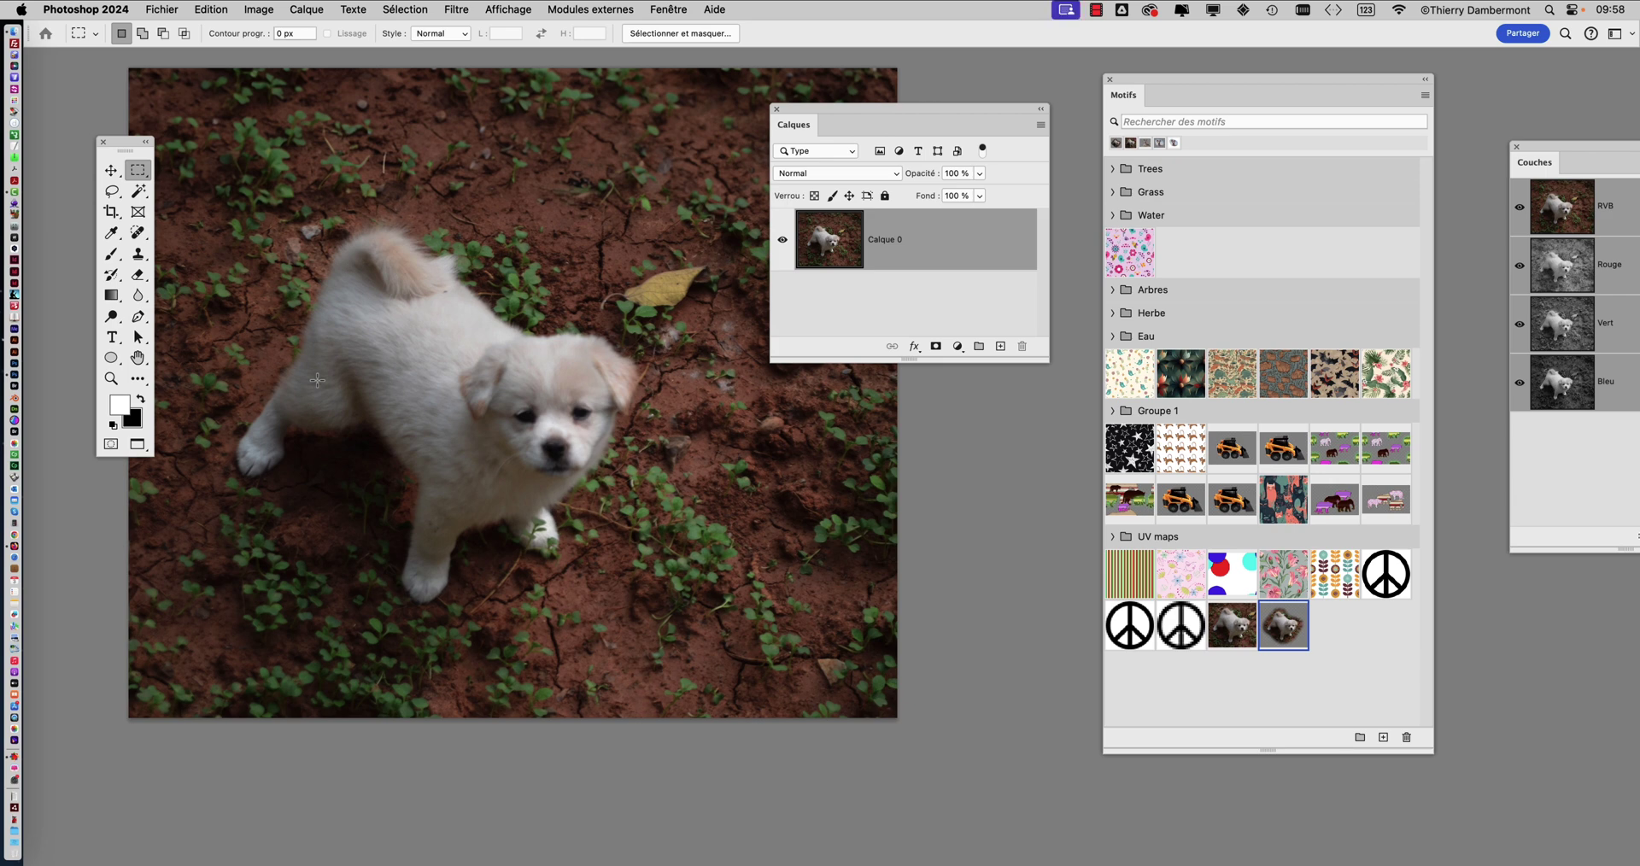
# - Select the whole puppy in the photo with the Object Selection tool
pyautogui.click(401, 9)
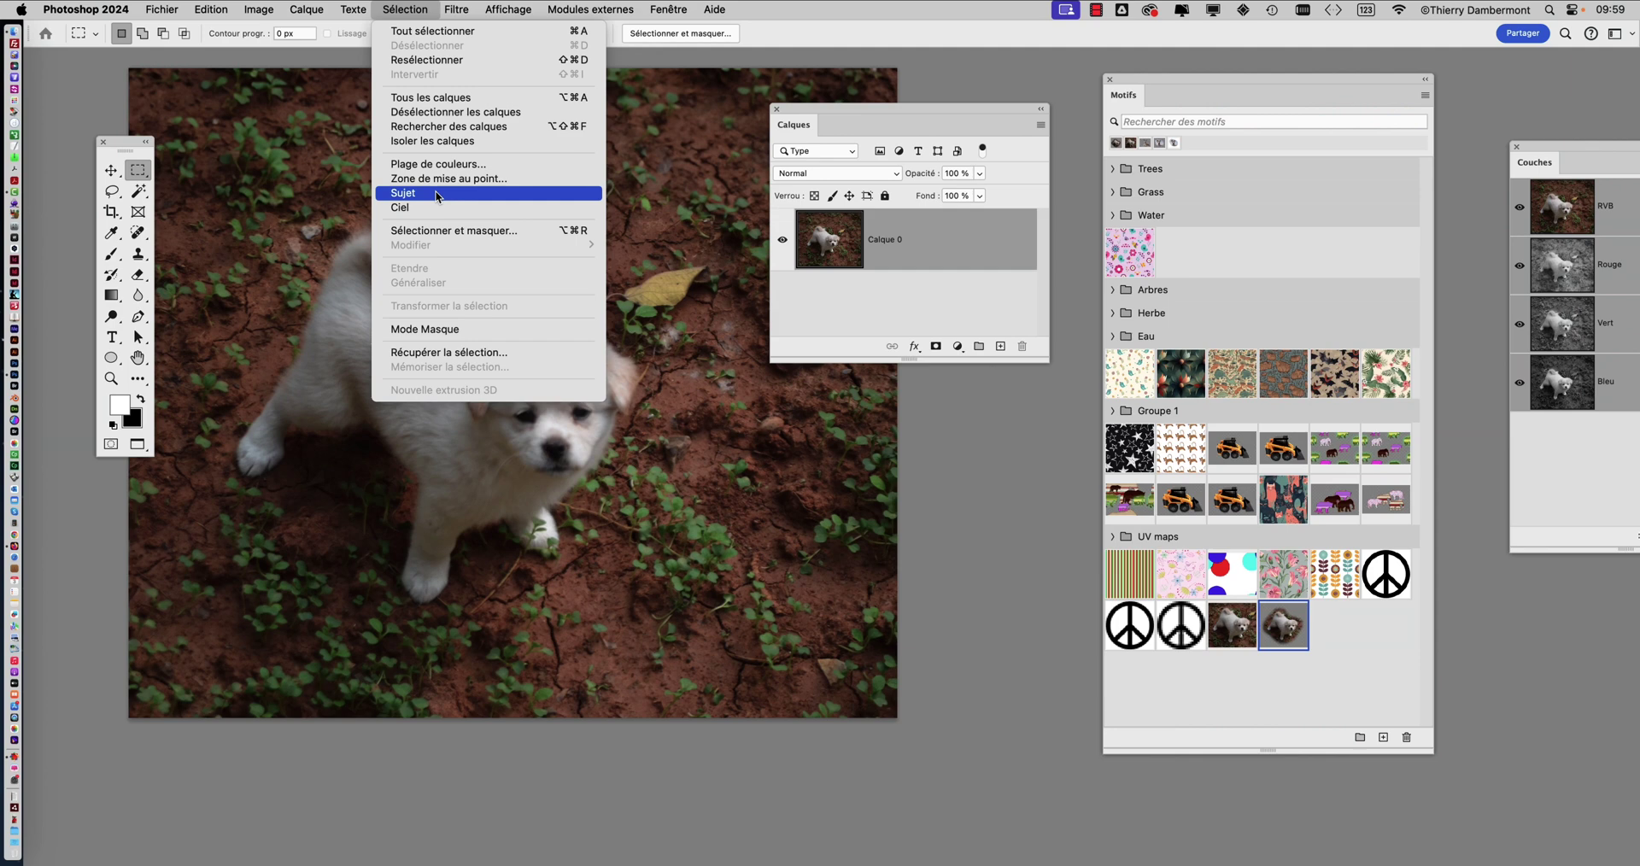
pyautogui.click(436, 195)
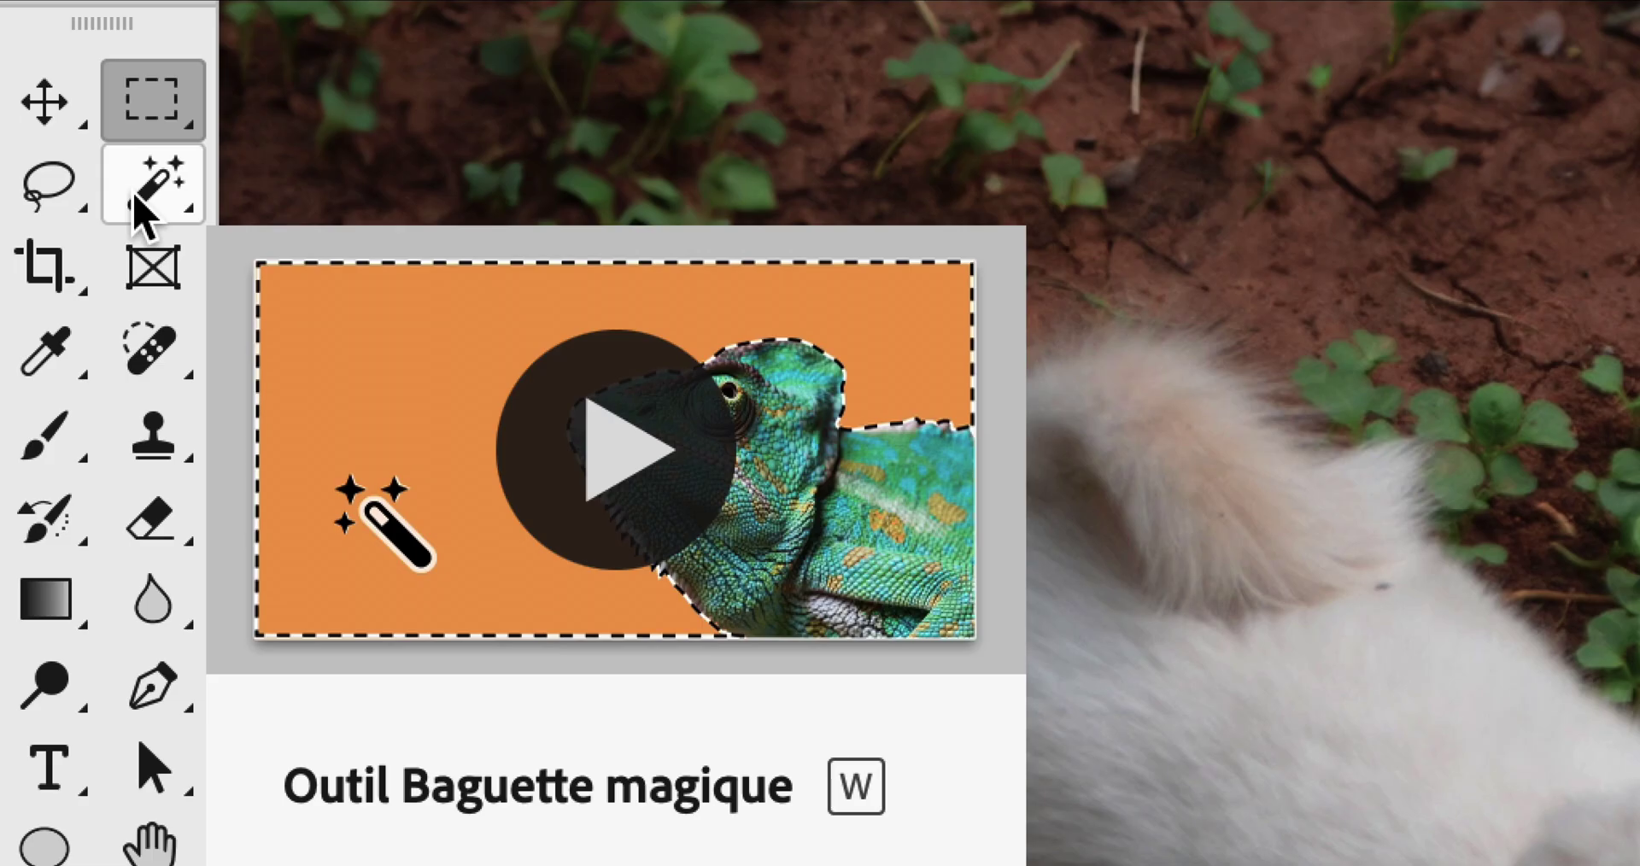
pyautogui.click(132, 191)
pyautogui.rightClick(134, 195)
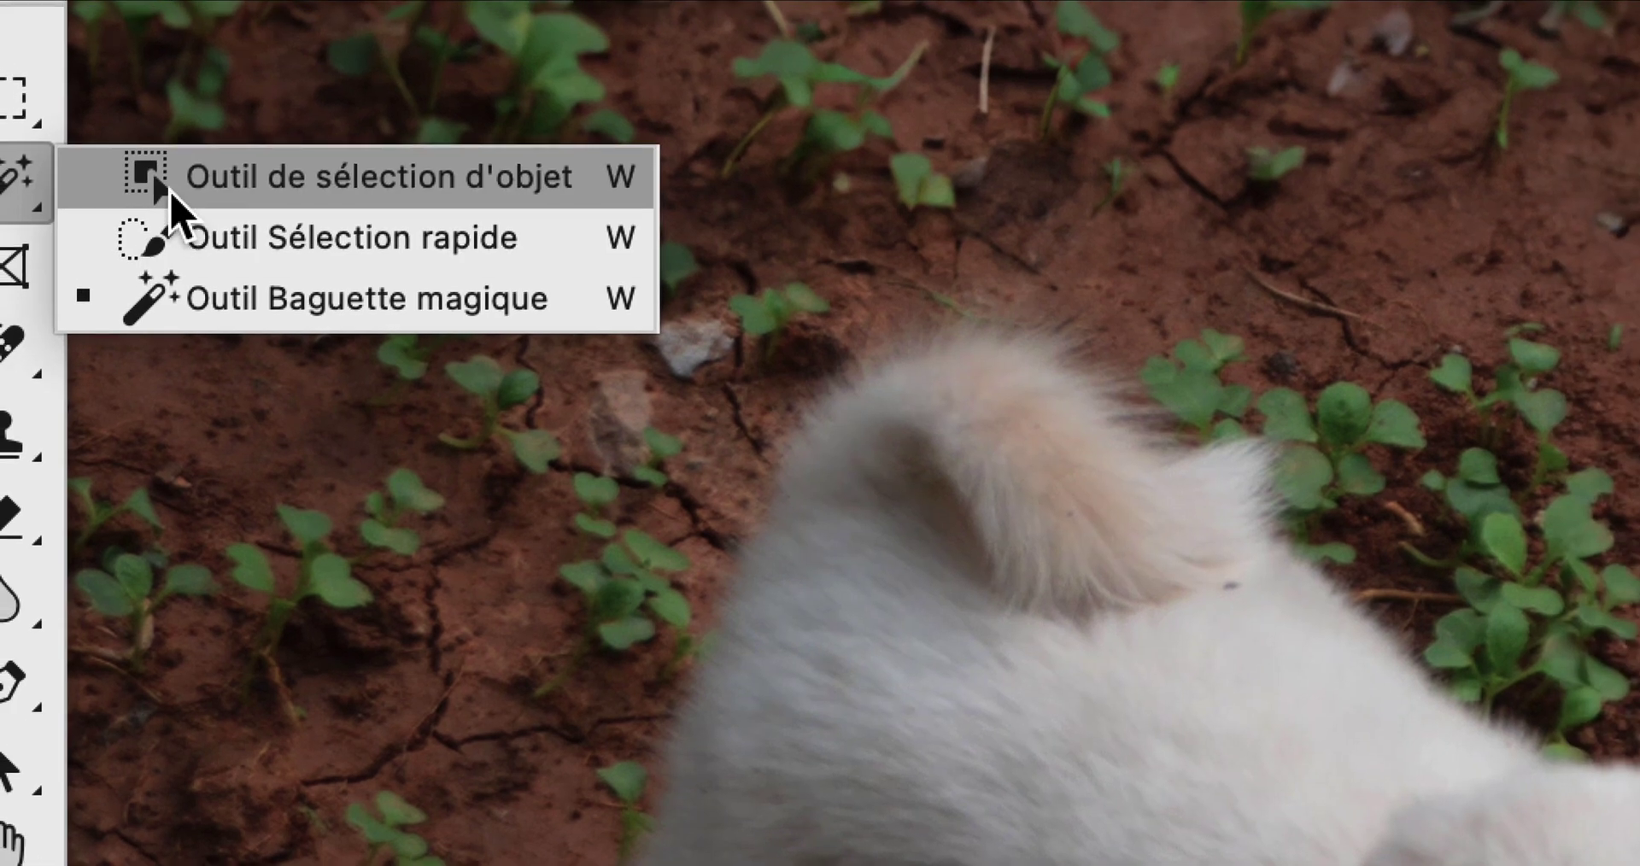
pyautogui.click(169, 191)
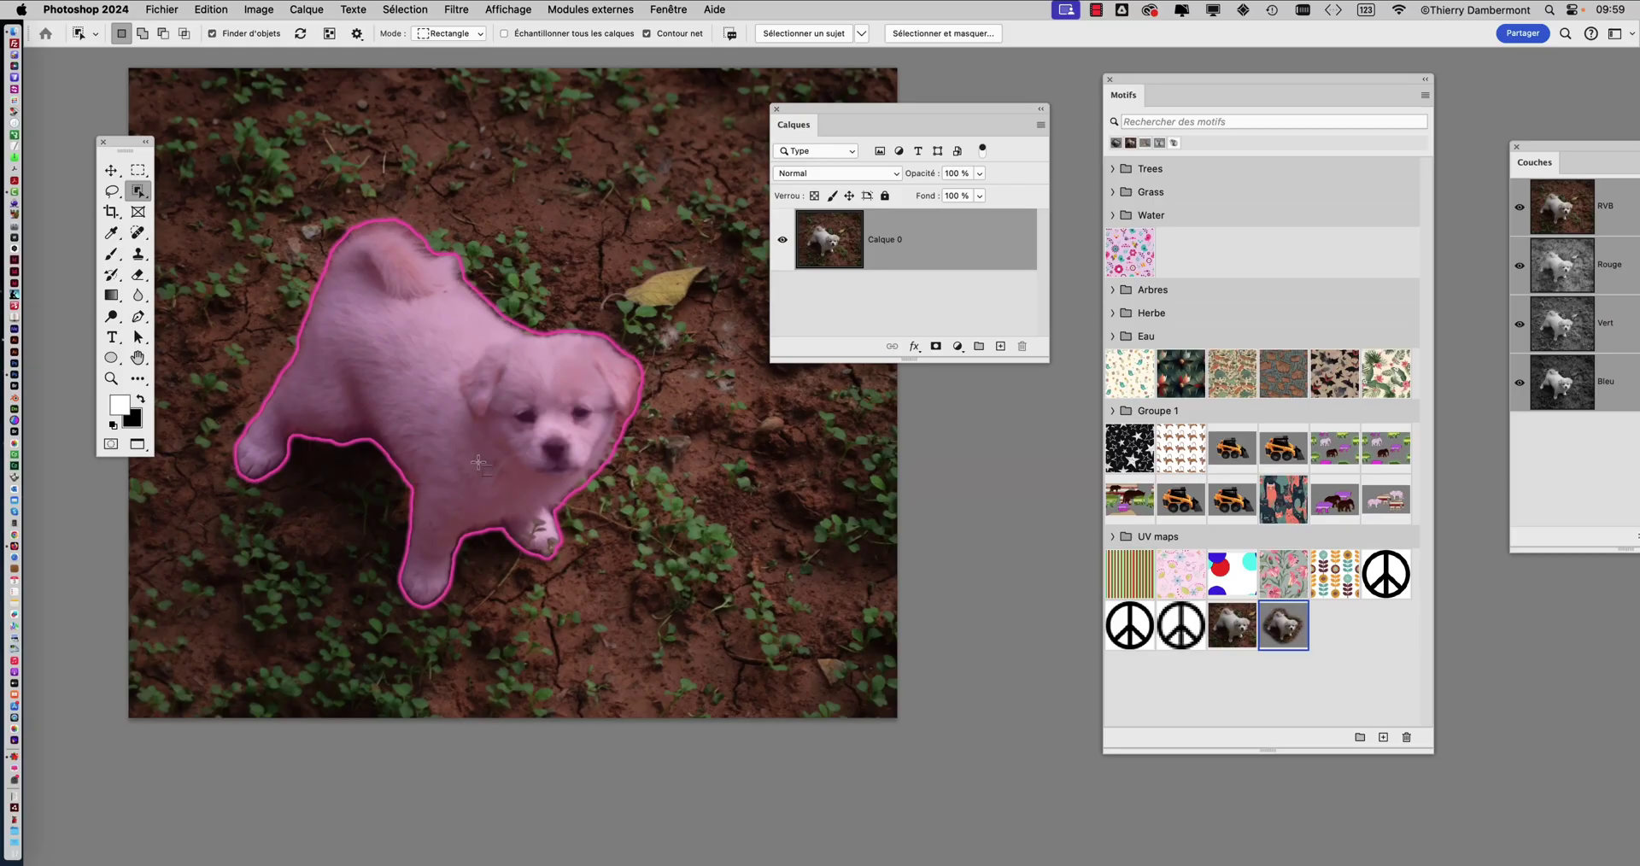
pyautogui.click(478, 462)
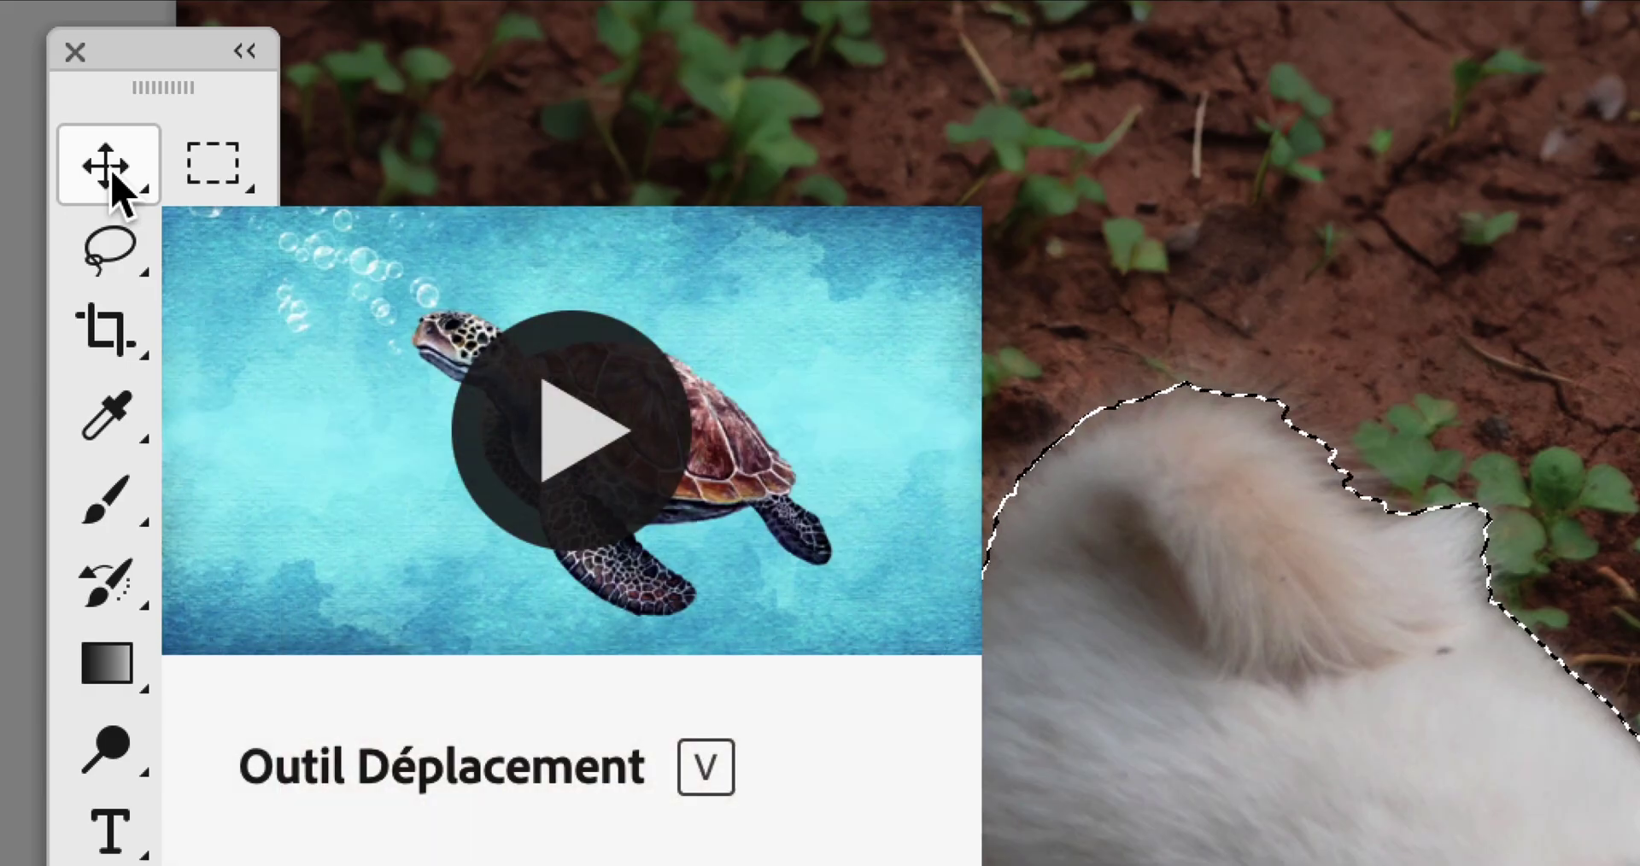
# - Preview the puppy selection in Quick Mask mode and return to the regular selection outline
pyautogui.click(112, 174)
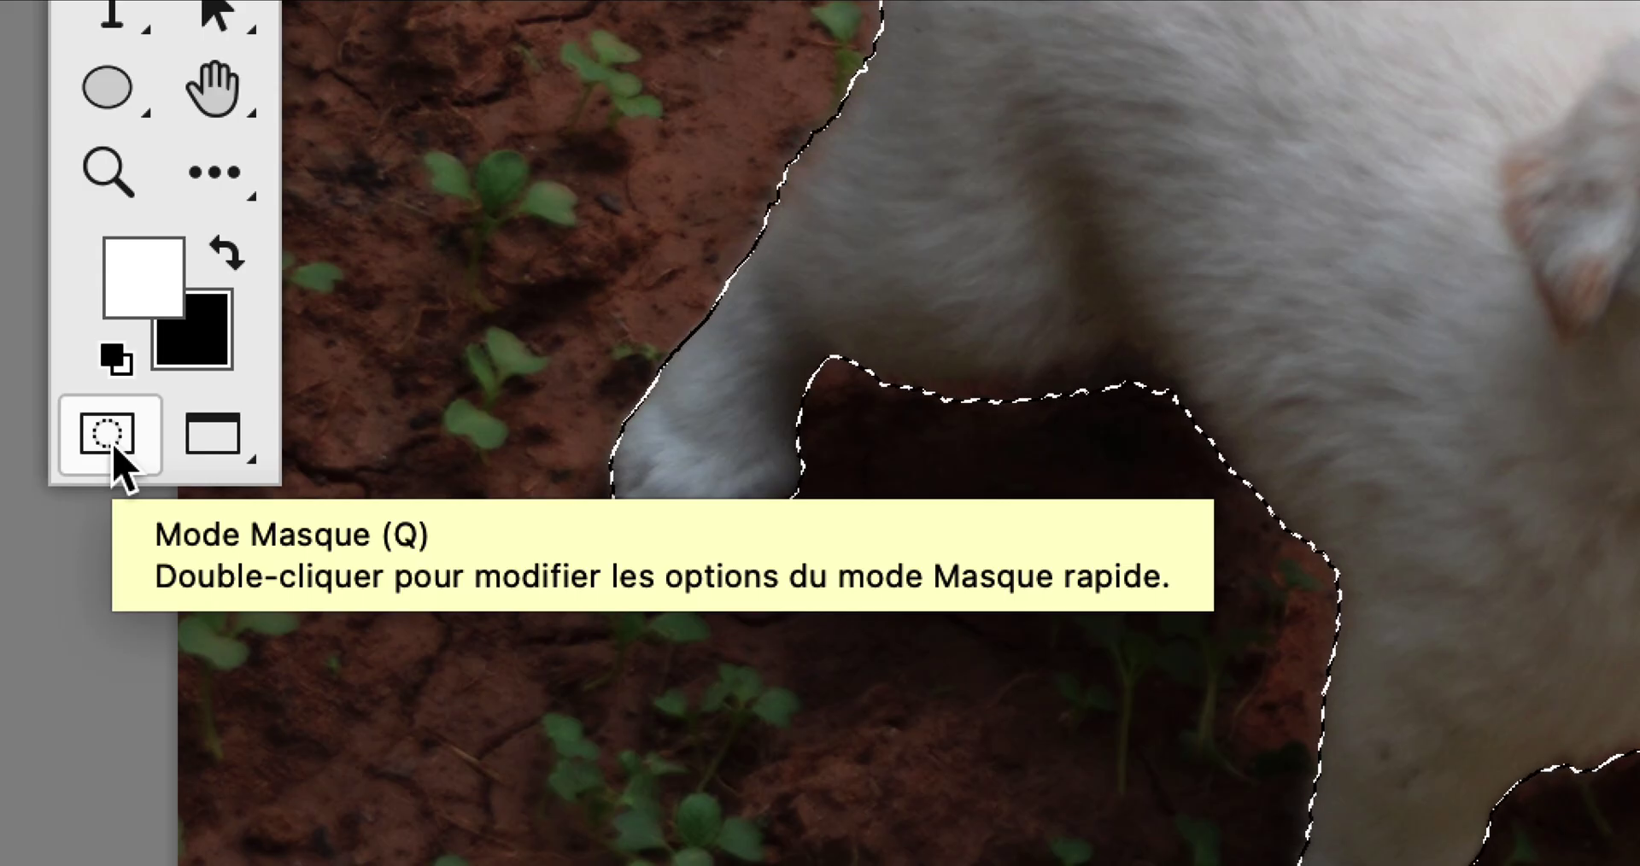
pyautogui.click(109, 436)
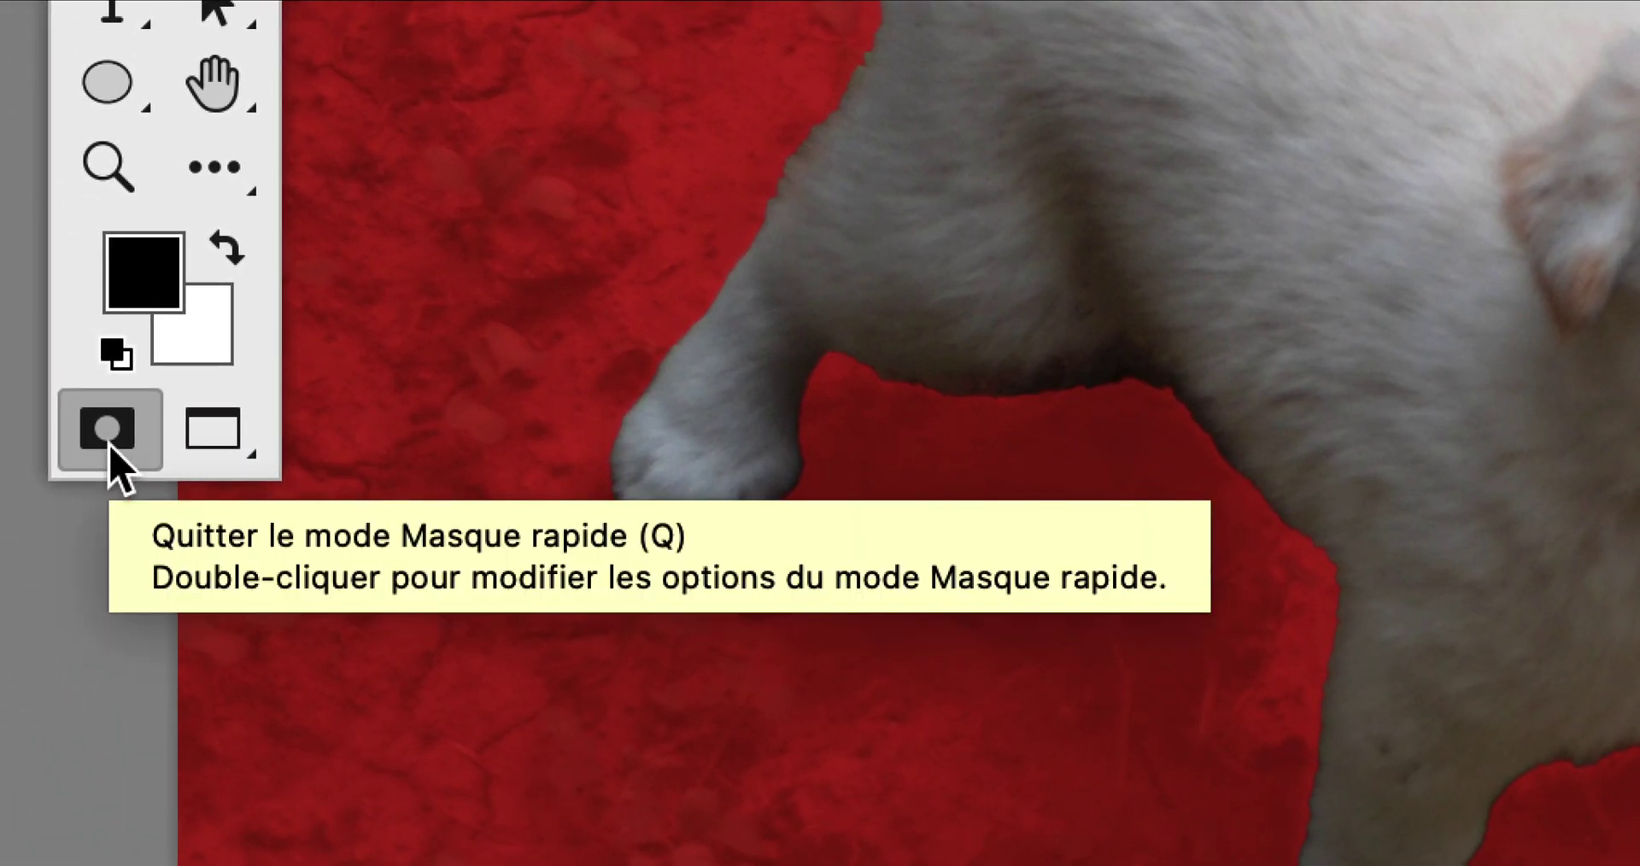
pyautogui.click(110, 449)
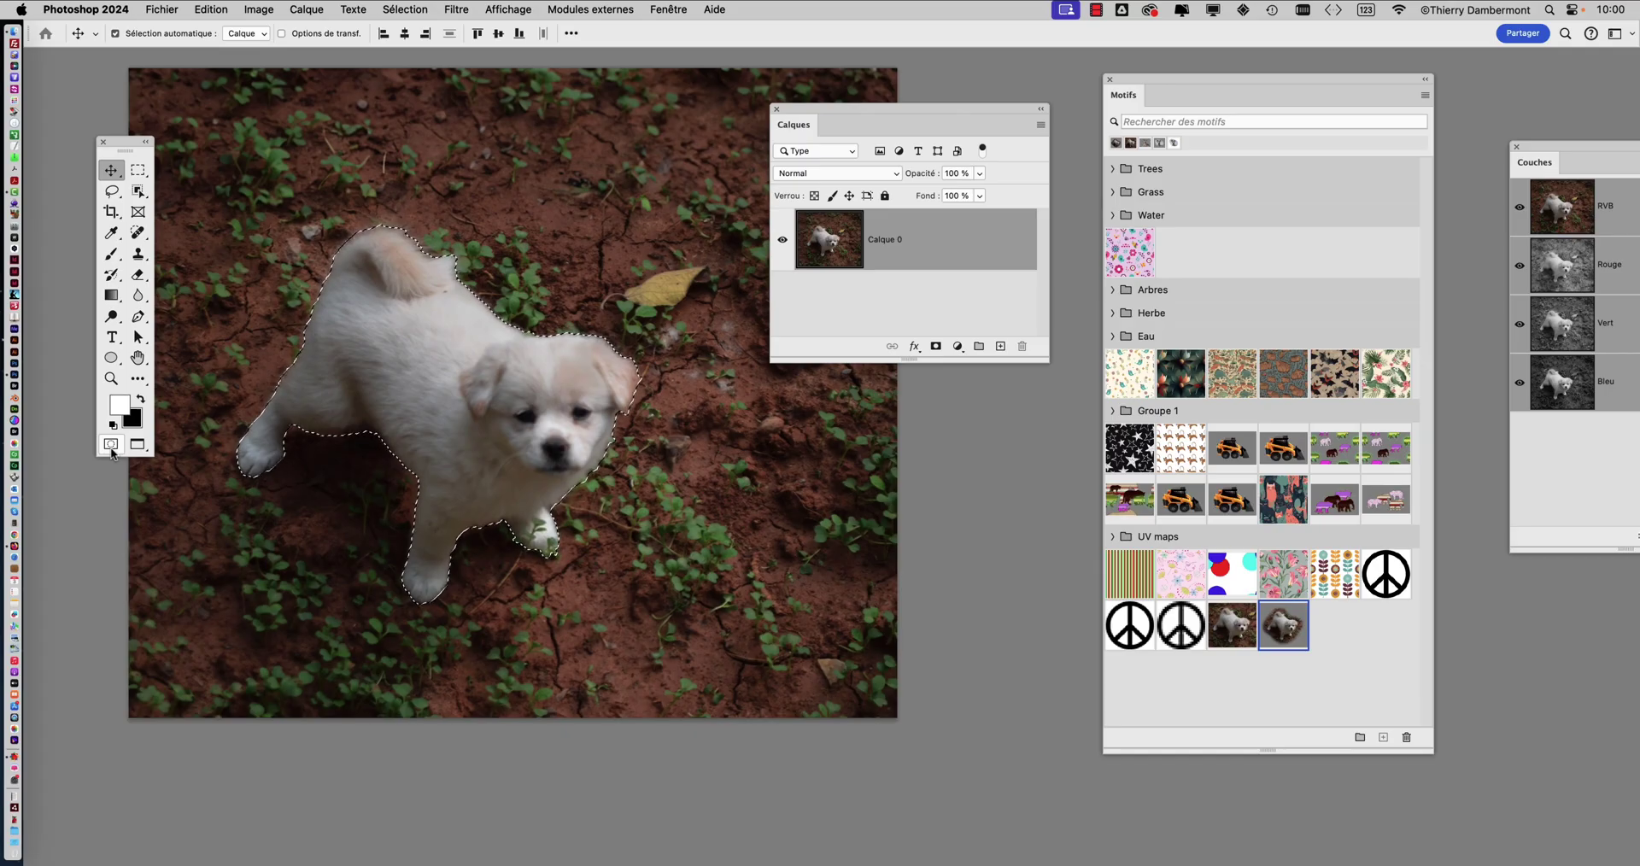
# - Add a layer mask to Calque 0 from the puppy selection and move the Calques panel away from the image
pyautogui.press('super')
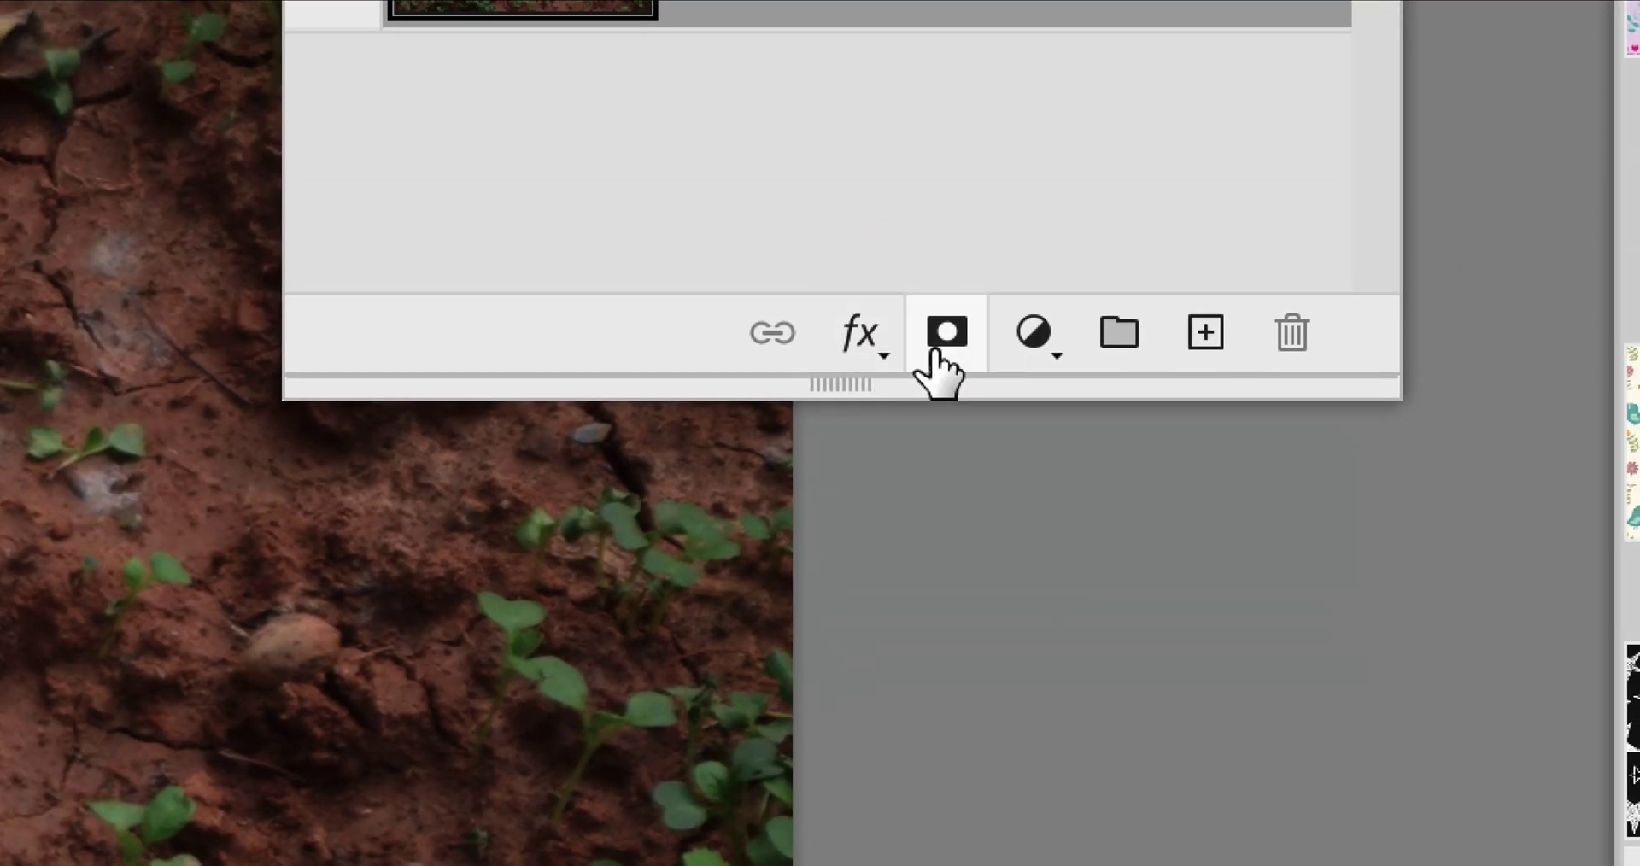
pyautogui.click(1013, 358)
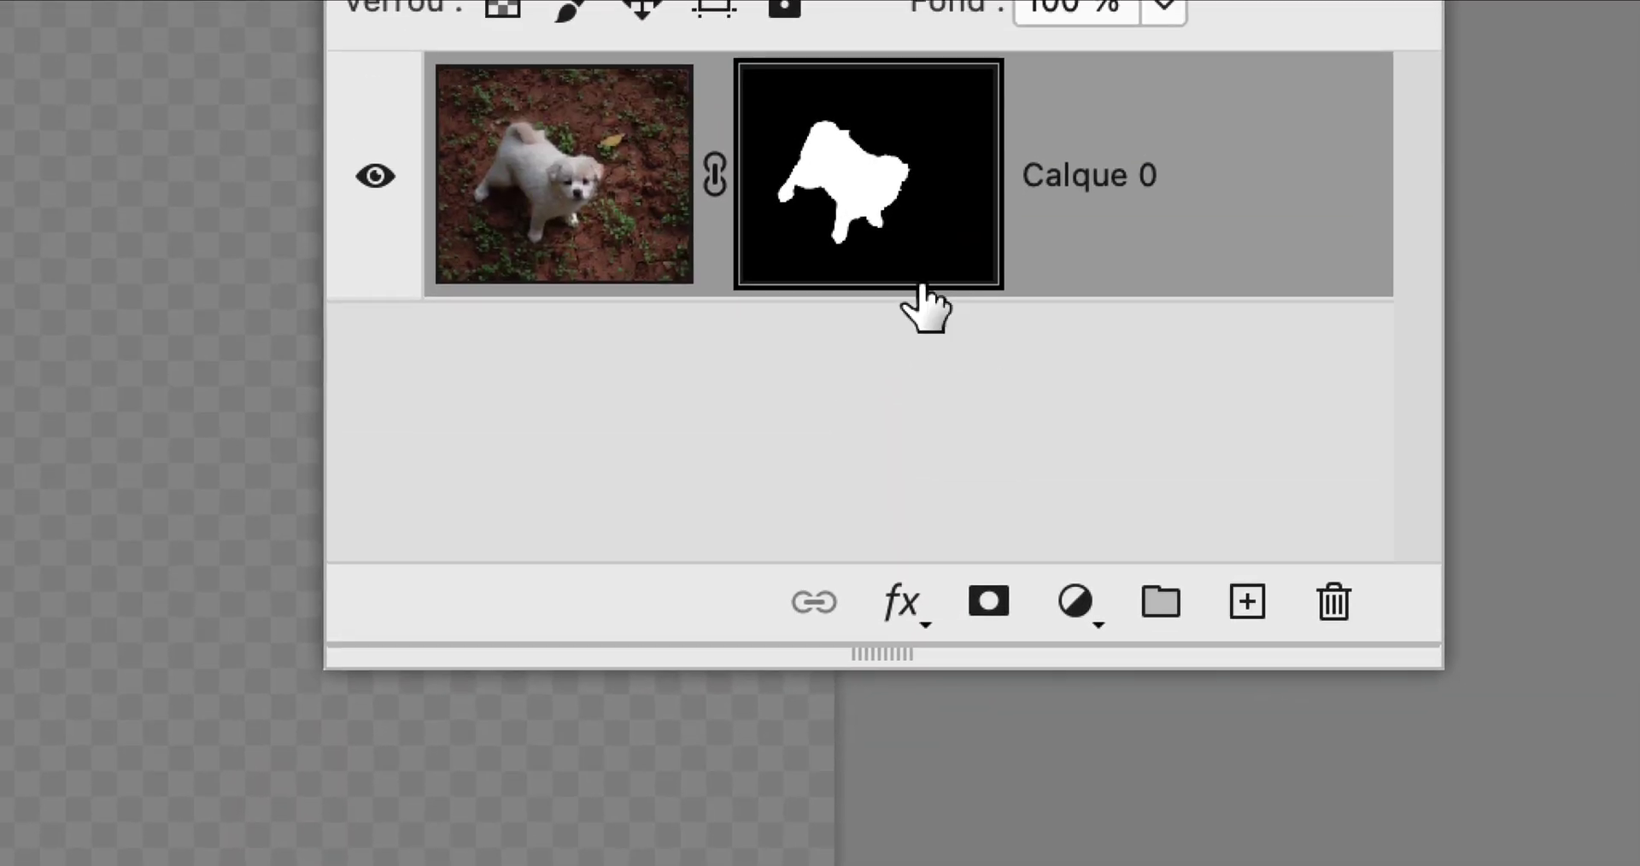
pyautogui.moveTo(941, 41); pyautogui.dragTo(946, 38)
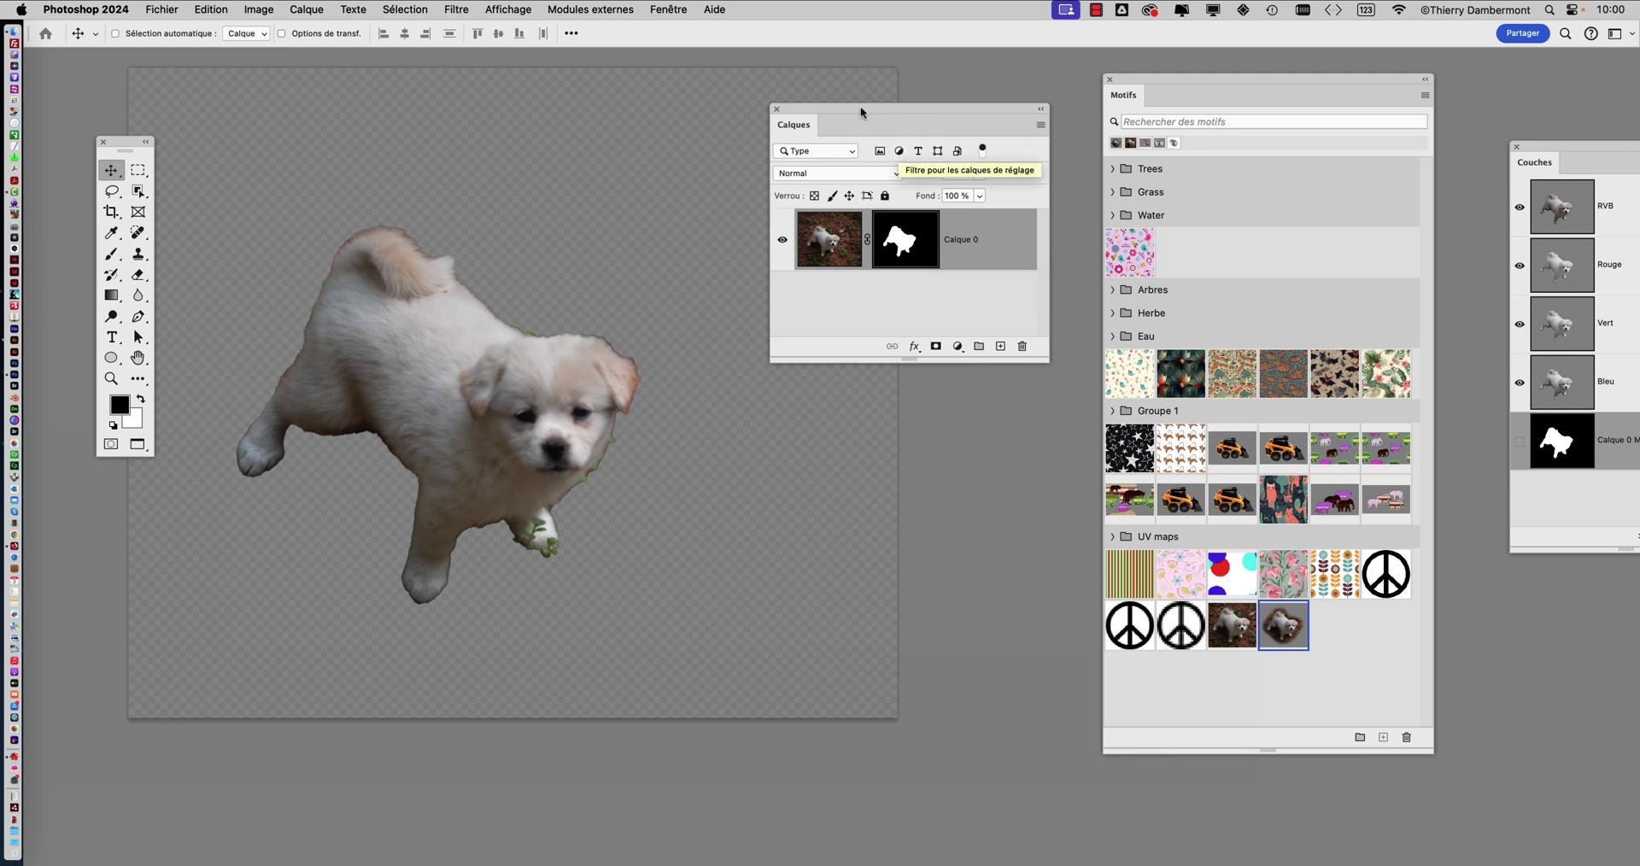
pyautogui.moveTo(998, 124); pyautogui.dragTo(1005, 125)
# - Draw a rectangular marquee with a 0 px feather closely around the cut-out puppy
pyautogui.scroll(-3, 671, 367)
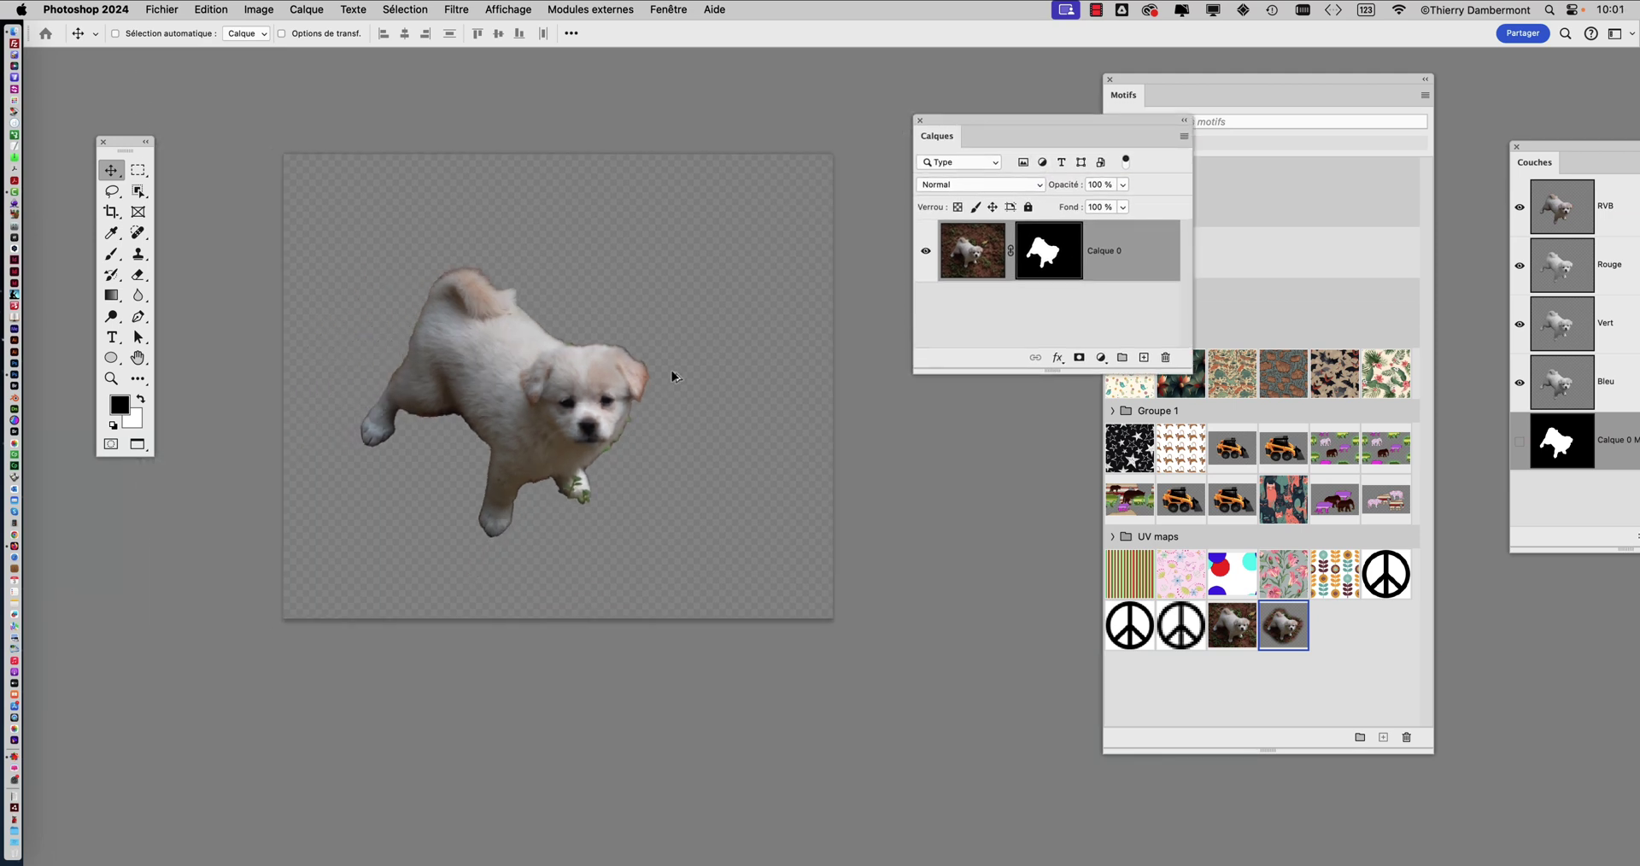
pyautogui.moveTo(672, 452); pyautogui.dragTo(759, 444)
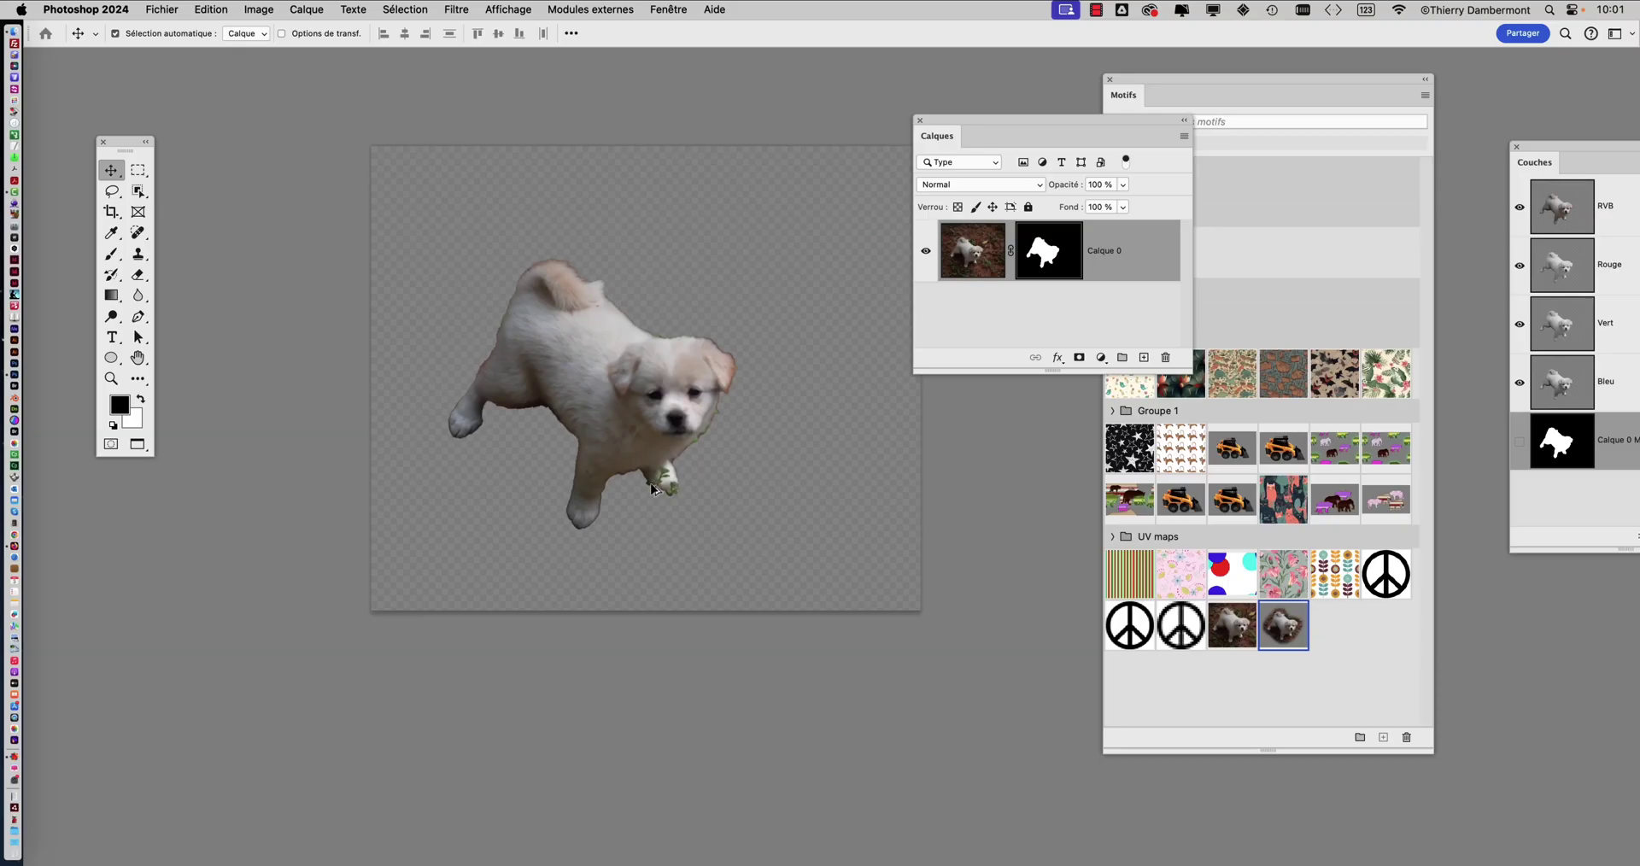
pyautogui.hscroll(3, 692, 444)
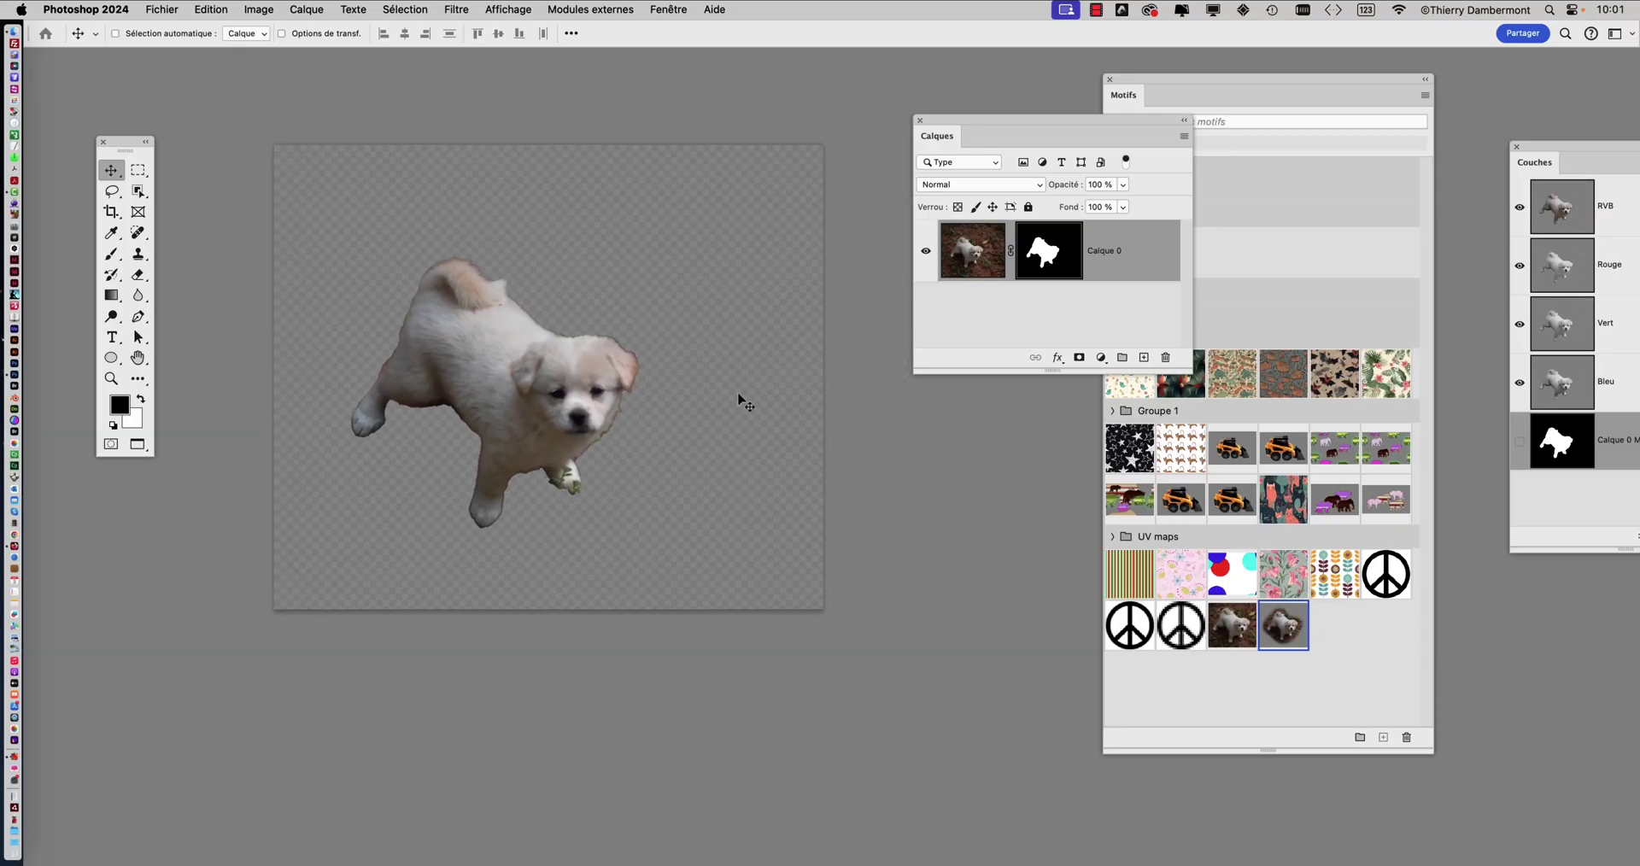
pyautogui.click(136, 175)
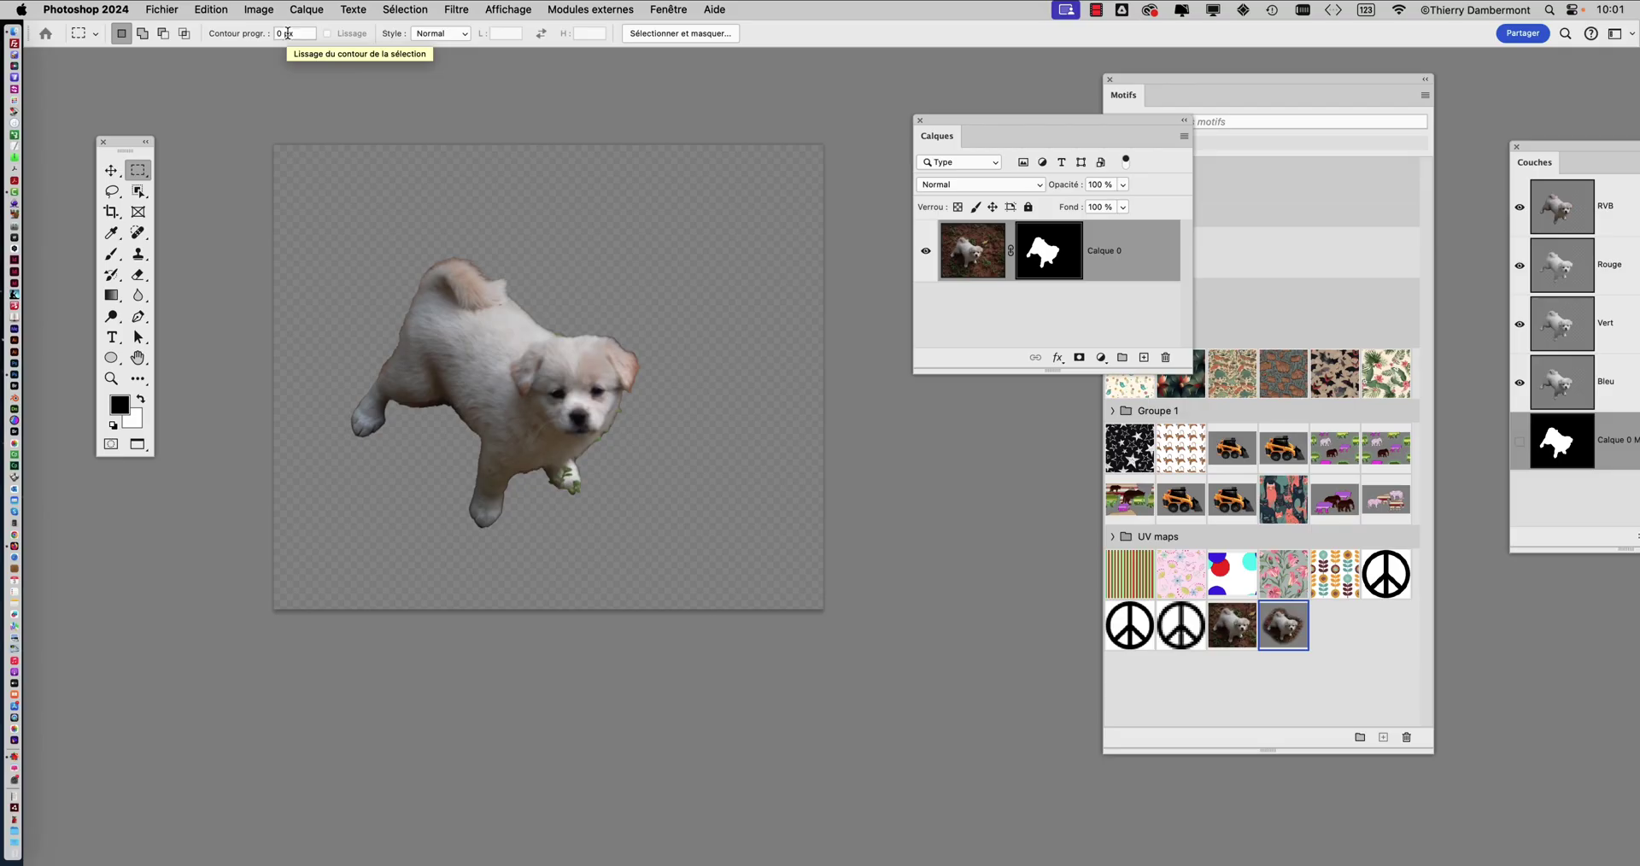
pyautogui.moveTo(324, 227); pyautogui.dragTo(659, 548)
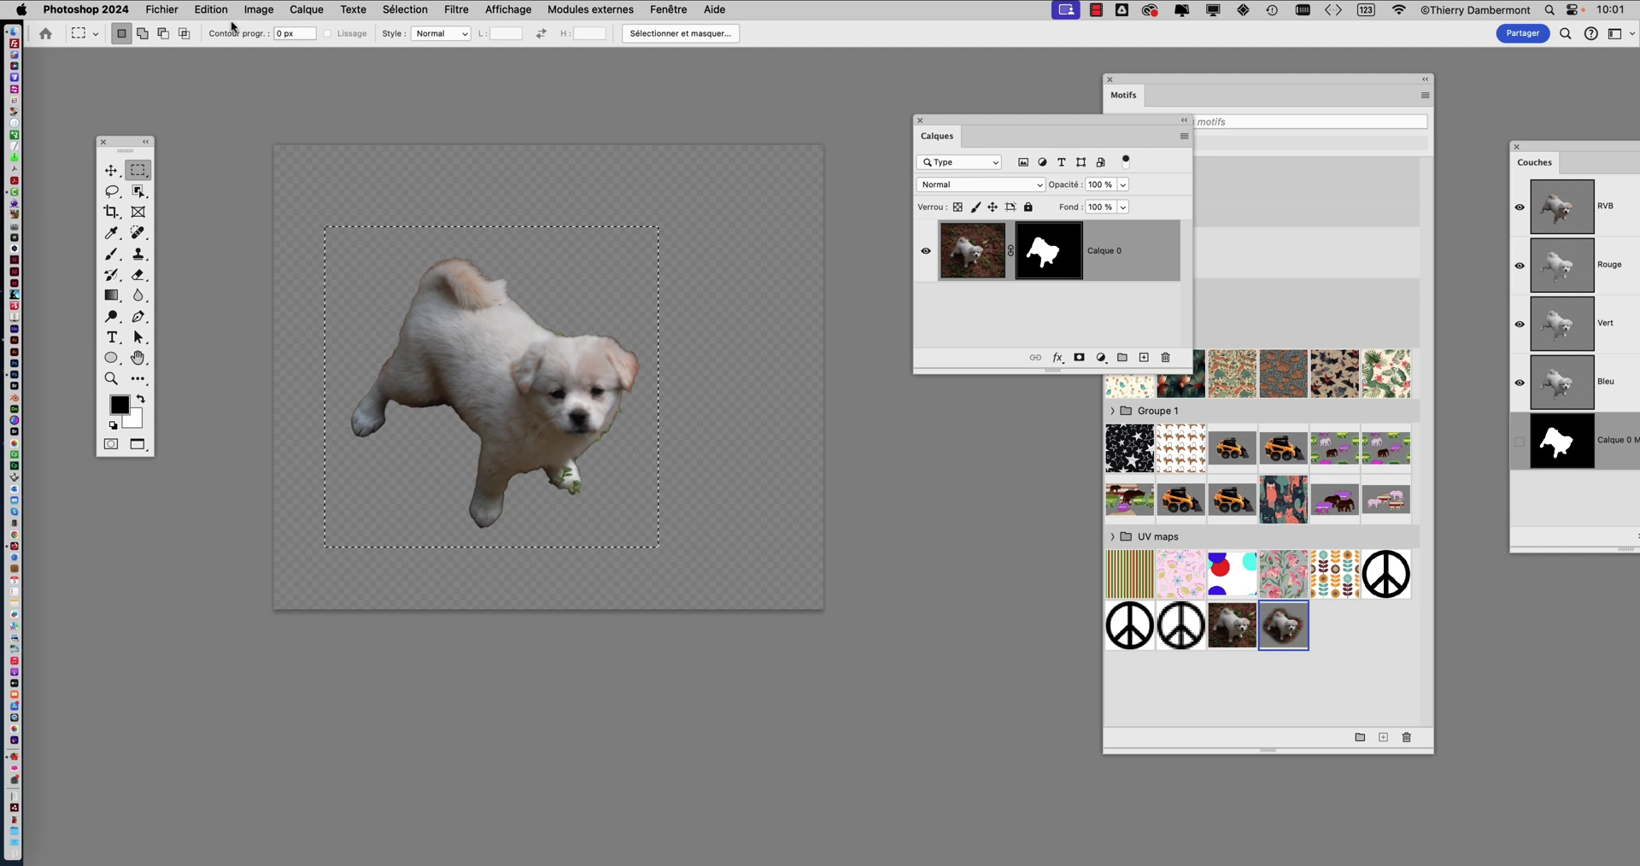
# - Save the marquee area of Calque 0's image as a new pattern named "chien seul sans décor"
pyautogui.click(208, 10)
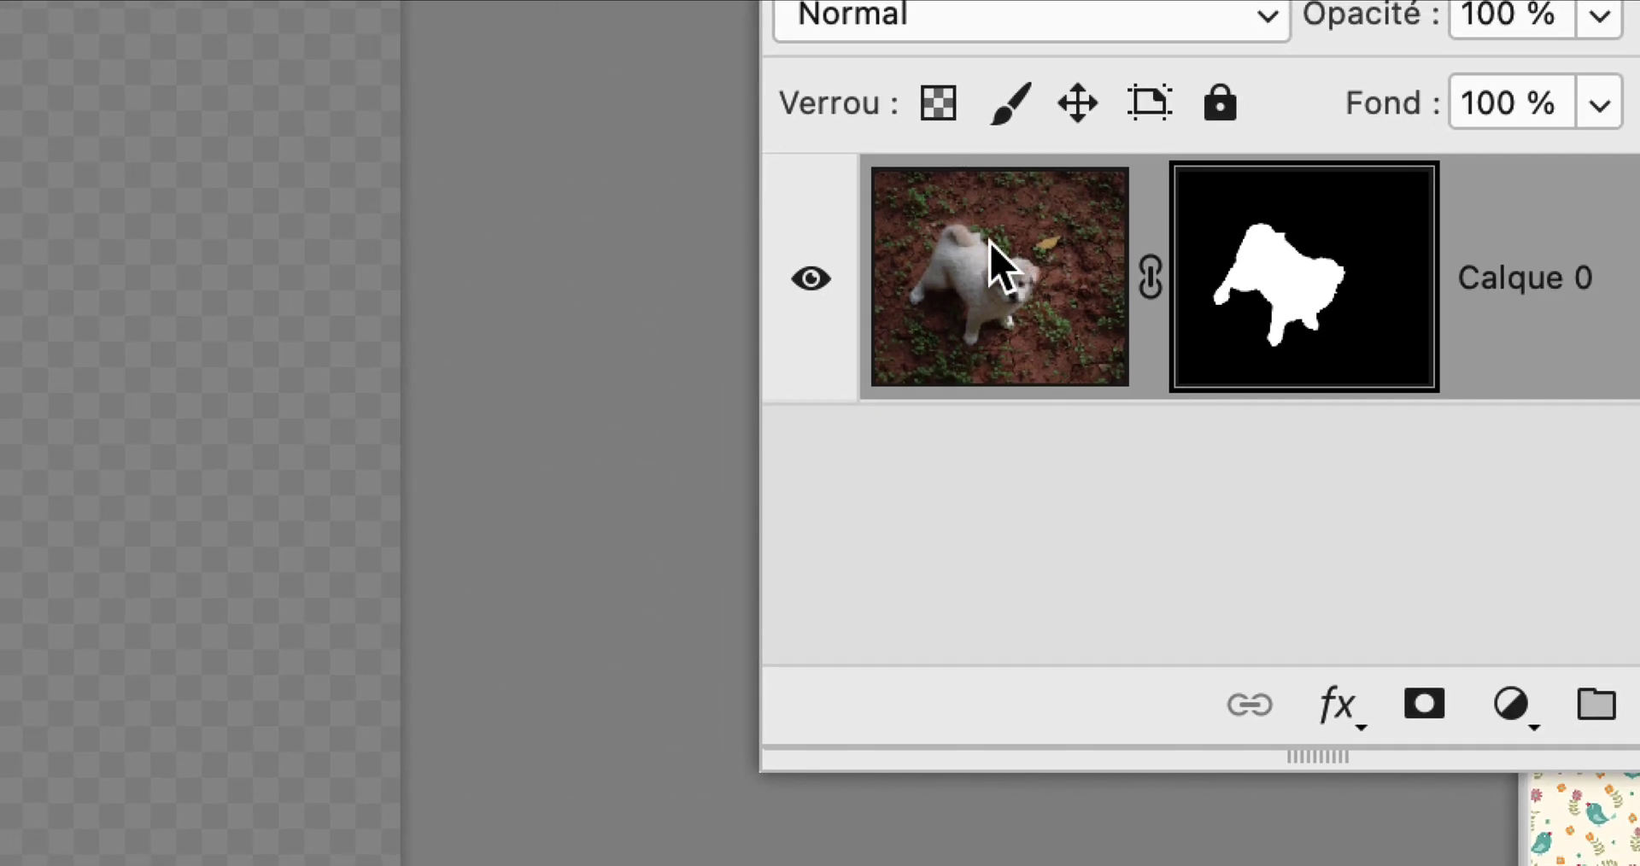
pyautogui.click(677, 190)
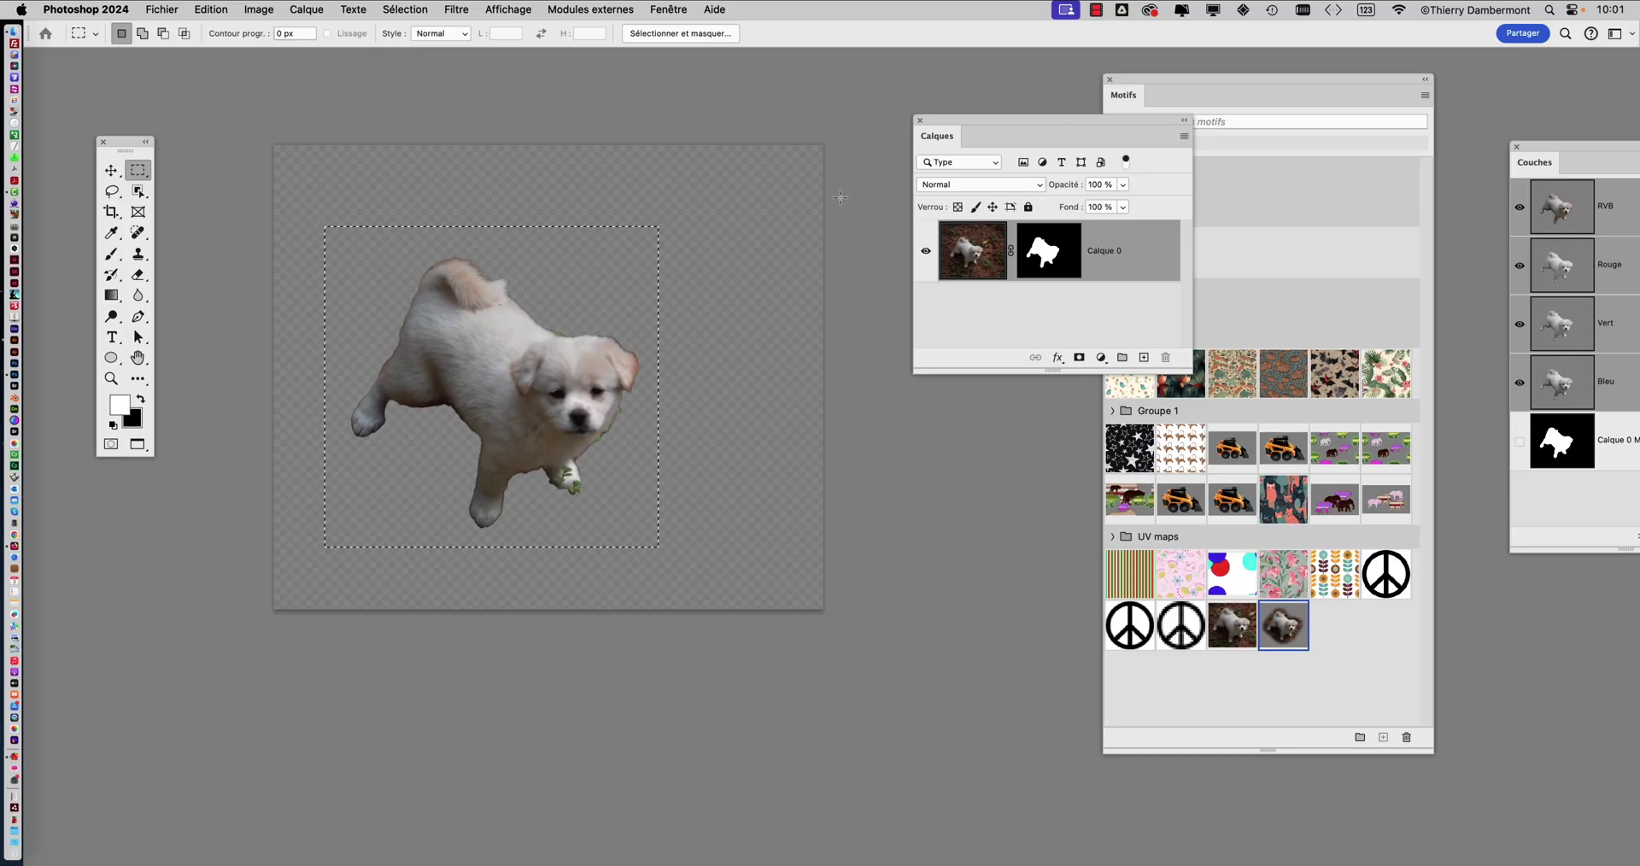
pyautogui.click(211, 9)
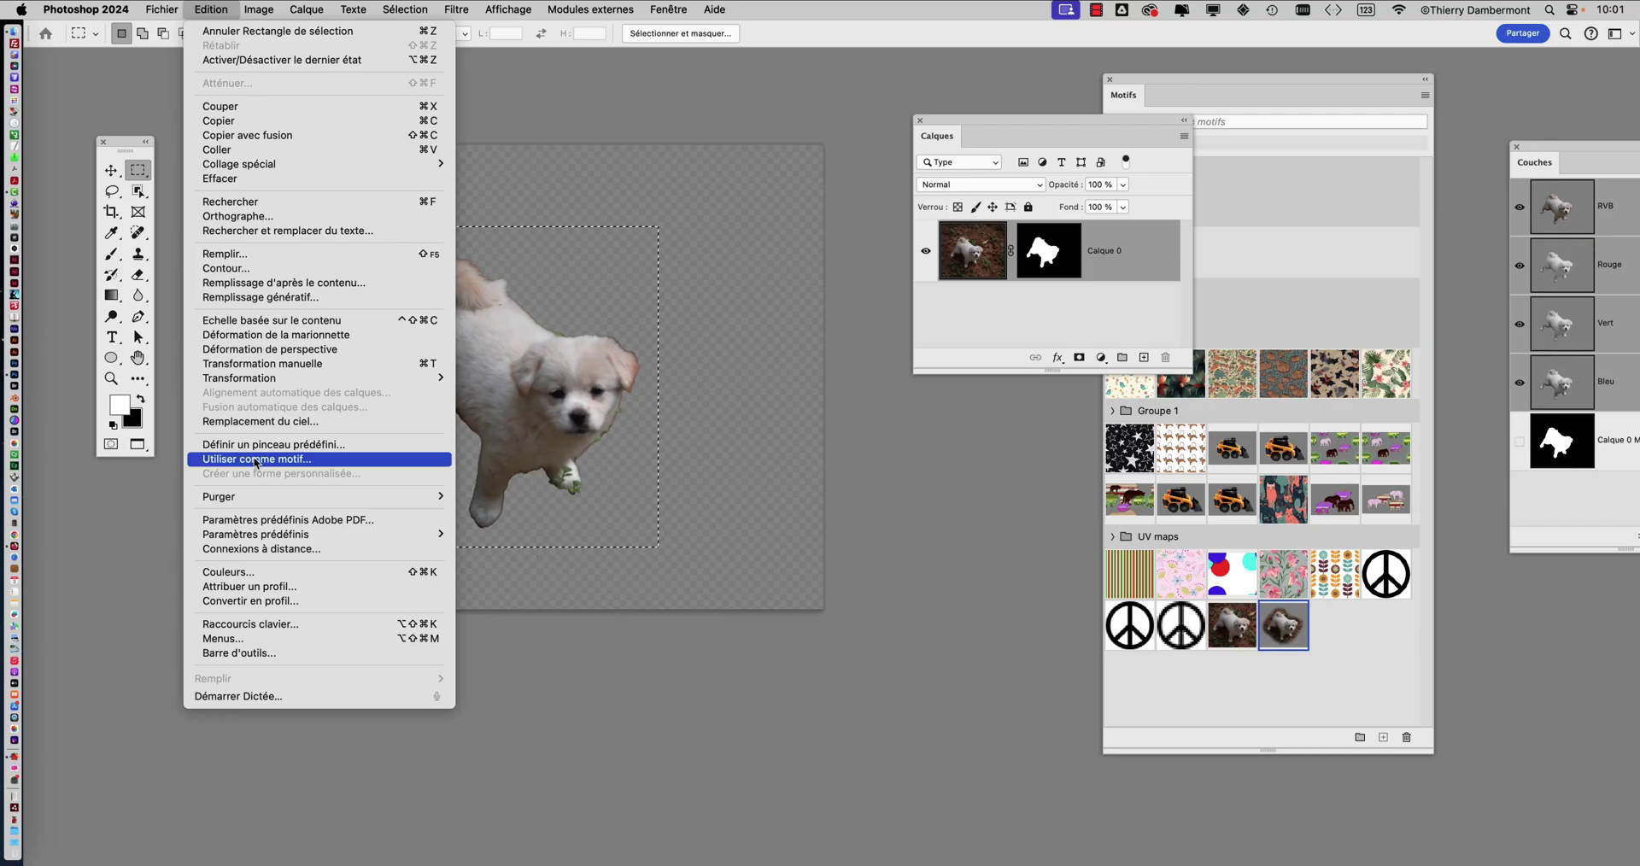
pyautogui.click(1175, 754)
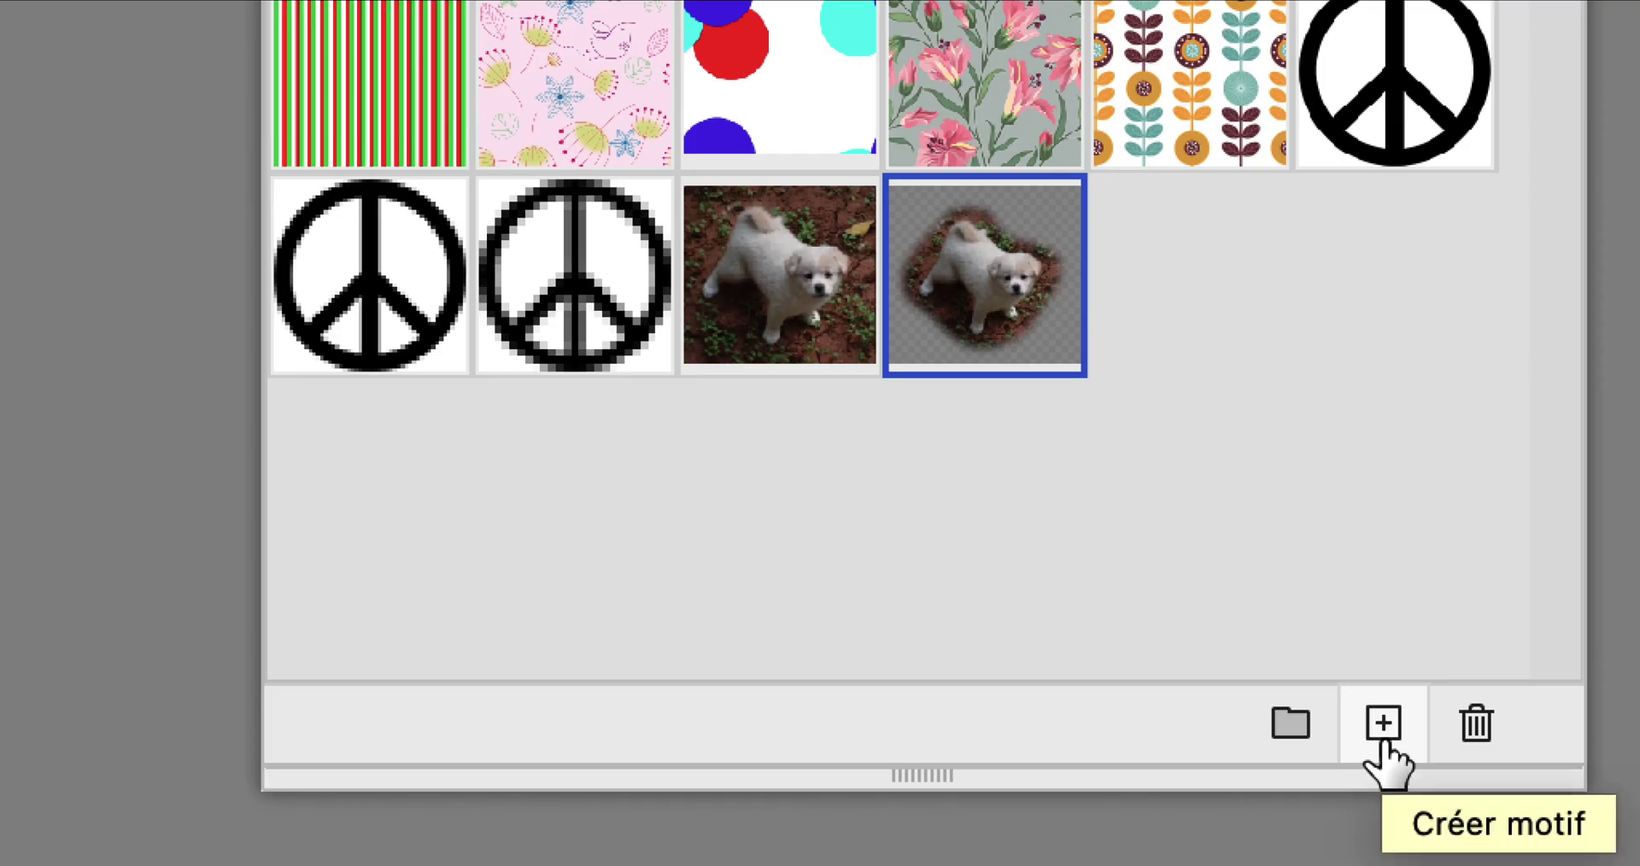
pyautogui.click(1382, 742)
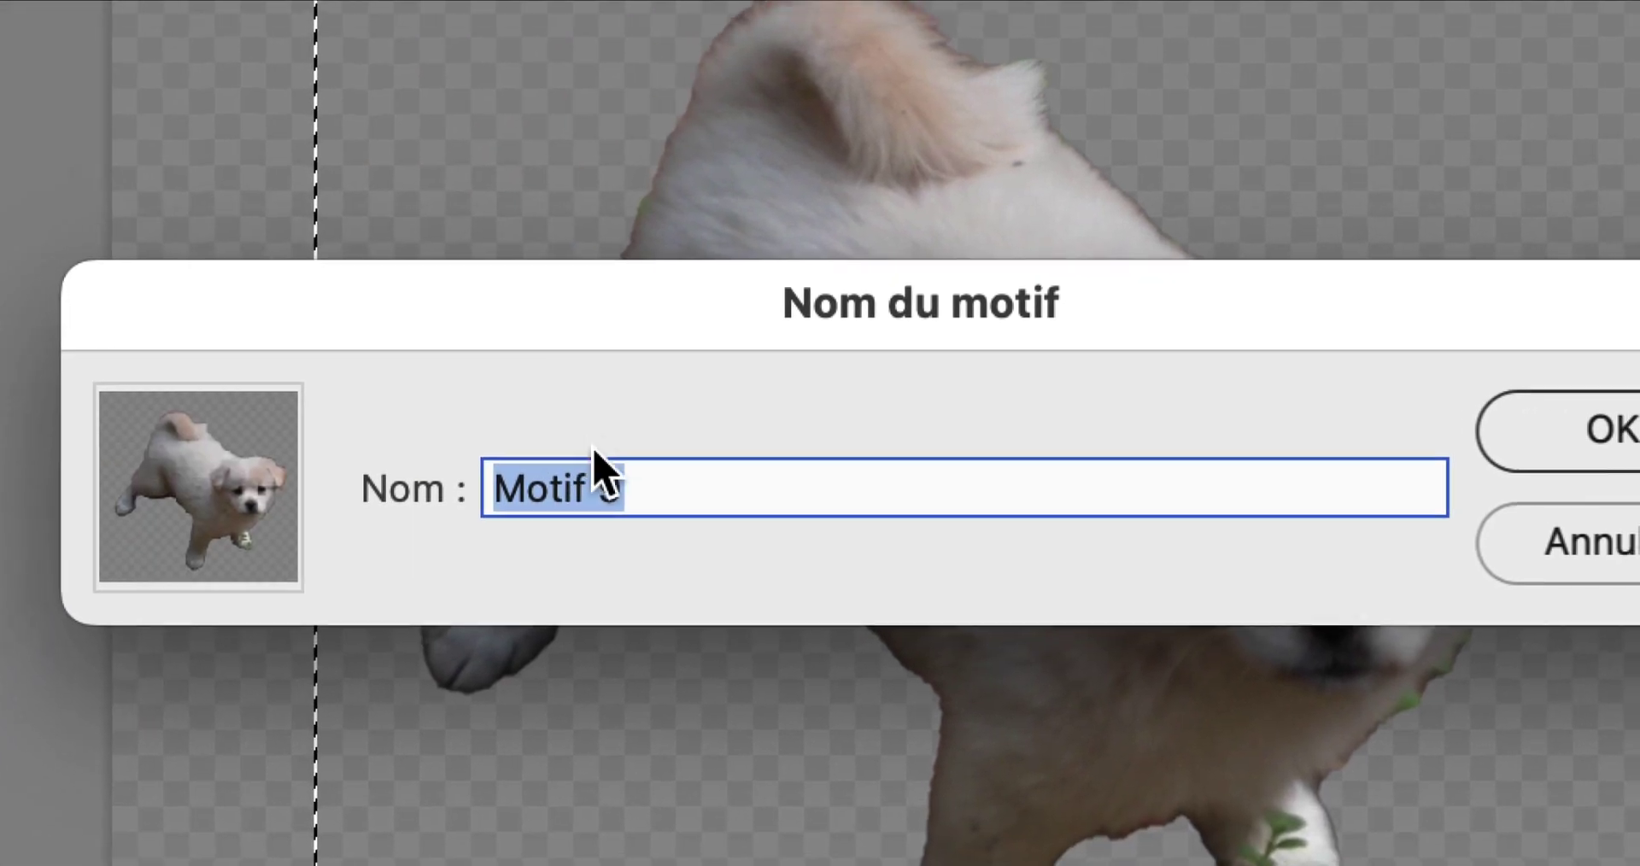
pyautogui.write('chien seul')
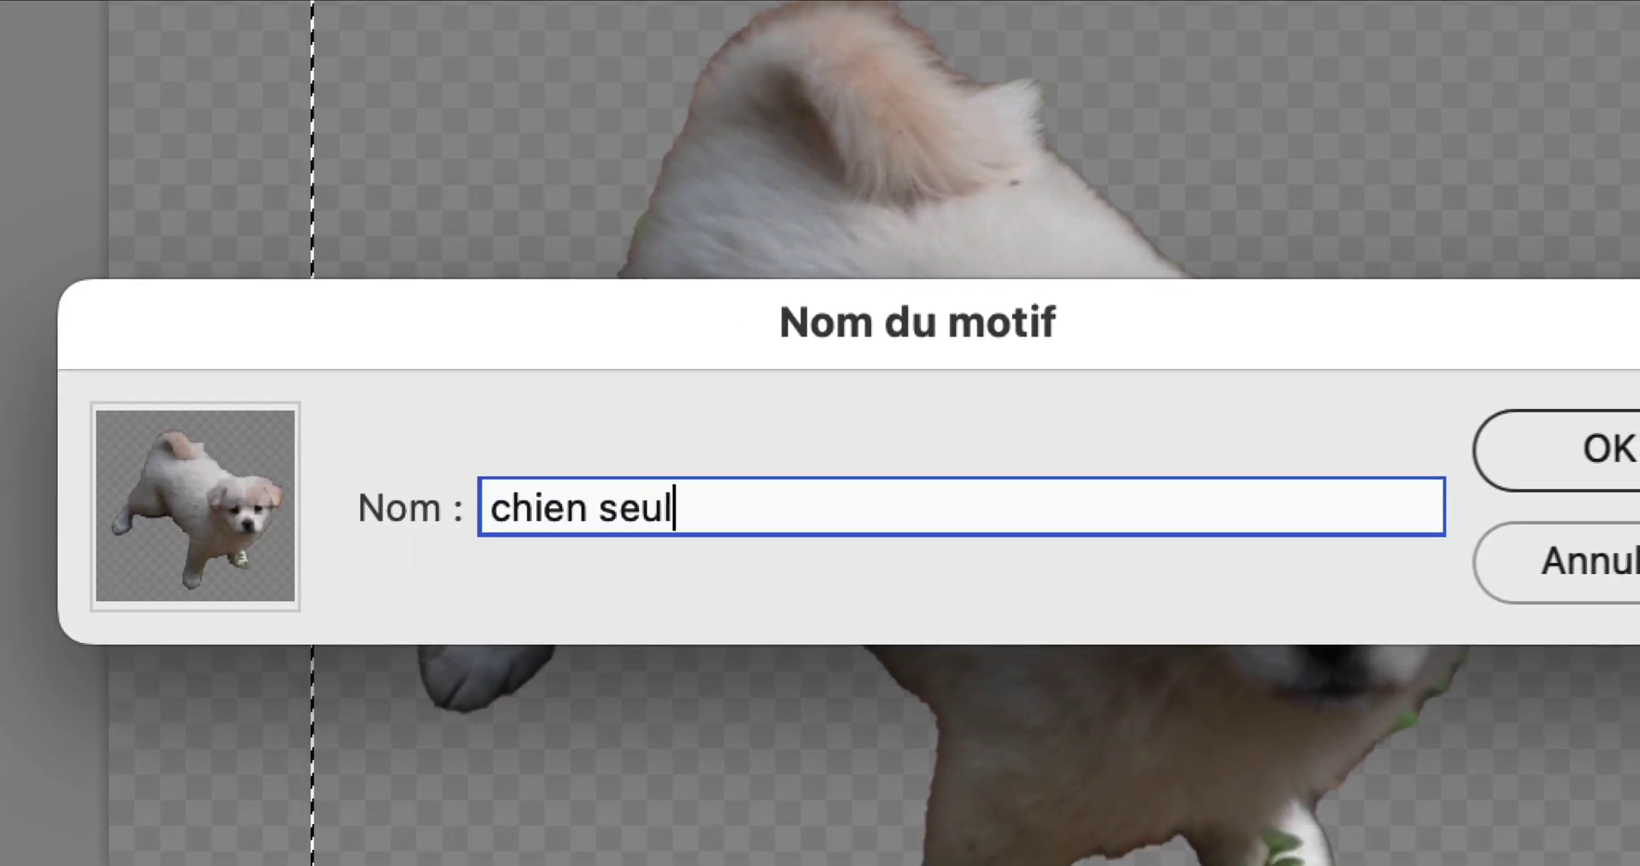
pyautogui.write(' sans décor')
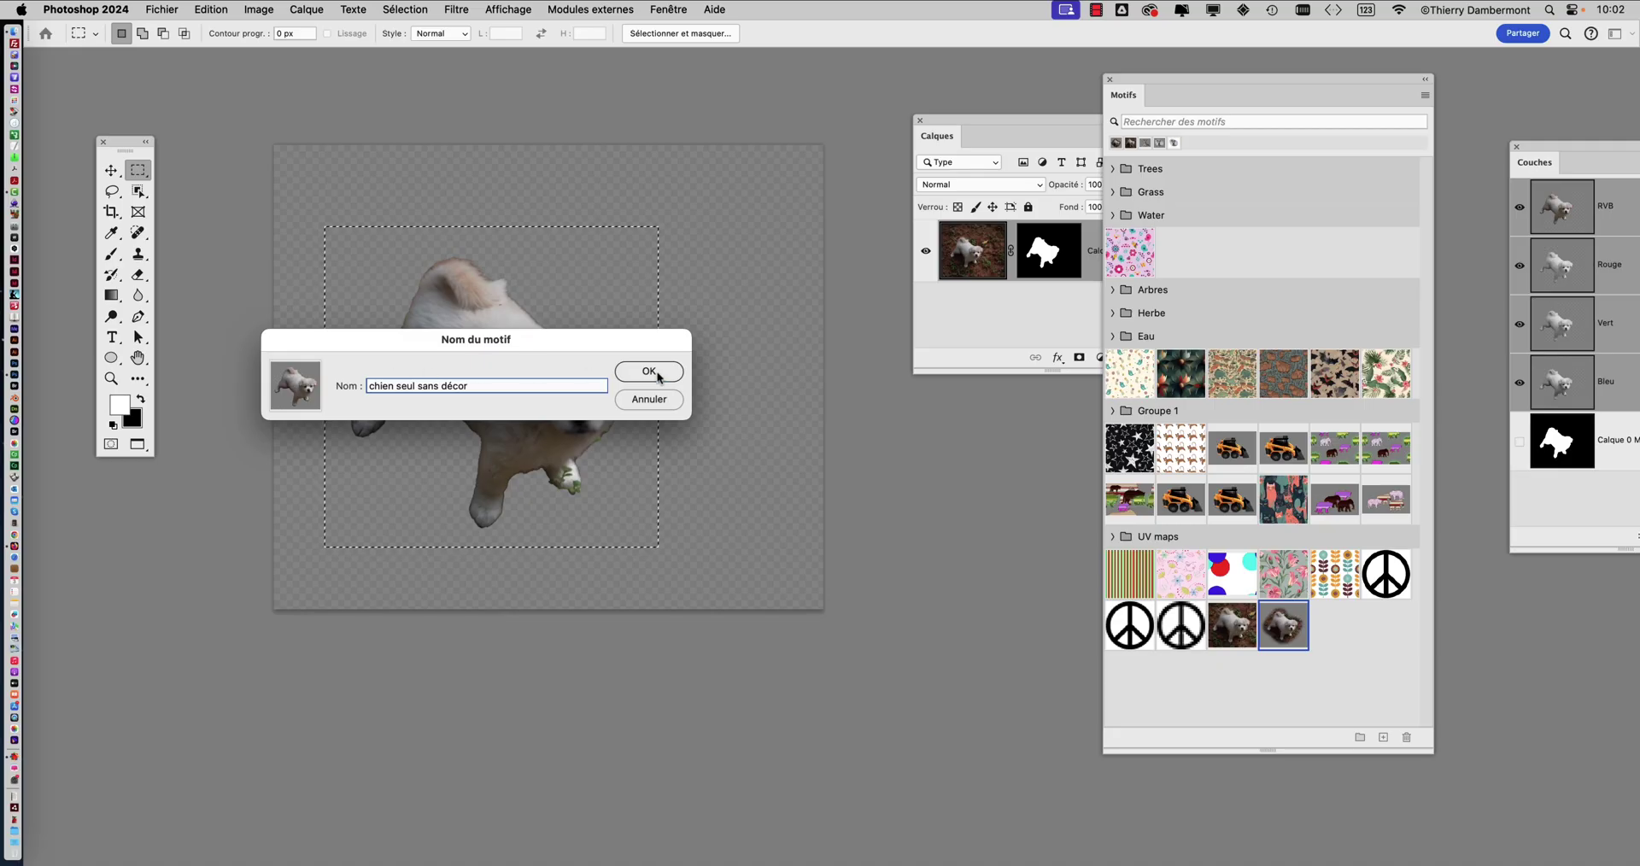
pyautogui.click(649, 372)
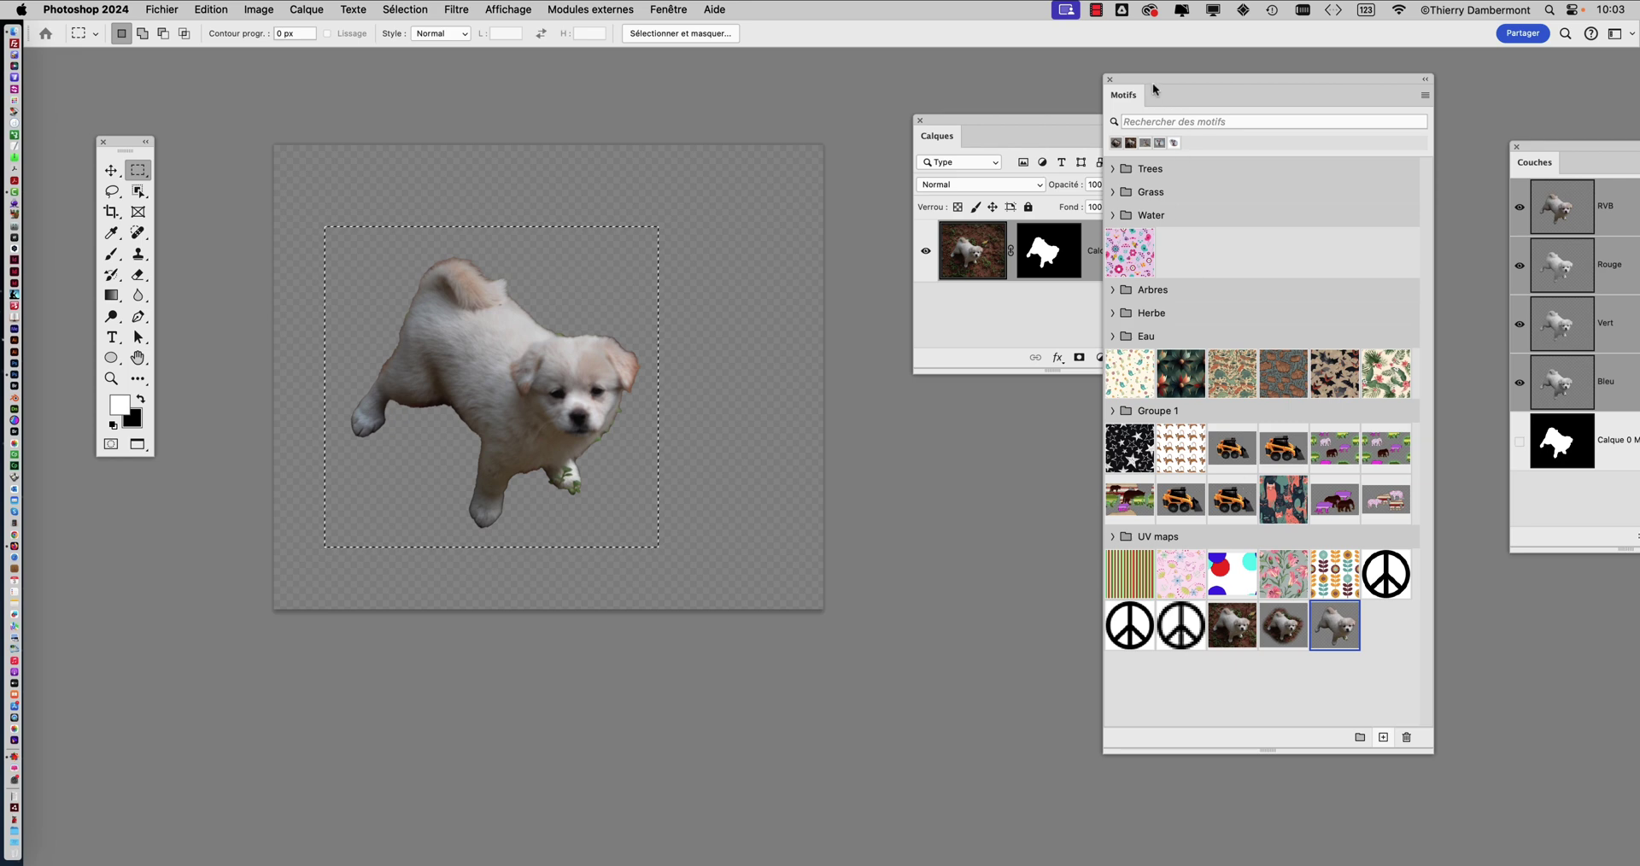
# - Move the Motifs panel clear of the Calques panel and fill the portrait document's background with white (Blanc)
pyautogui.moveTo(1155, 82); pyautogui.dragTo(1224, 65)
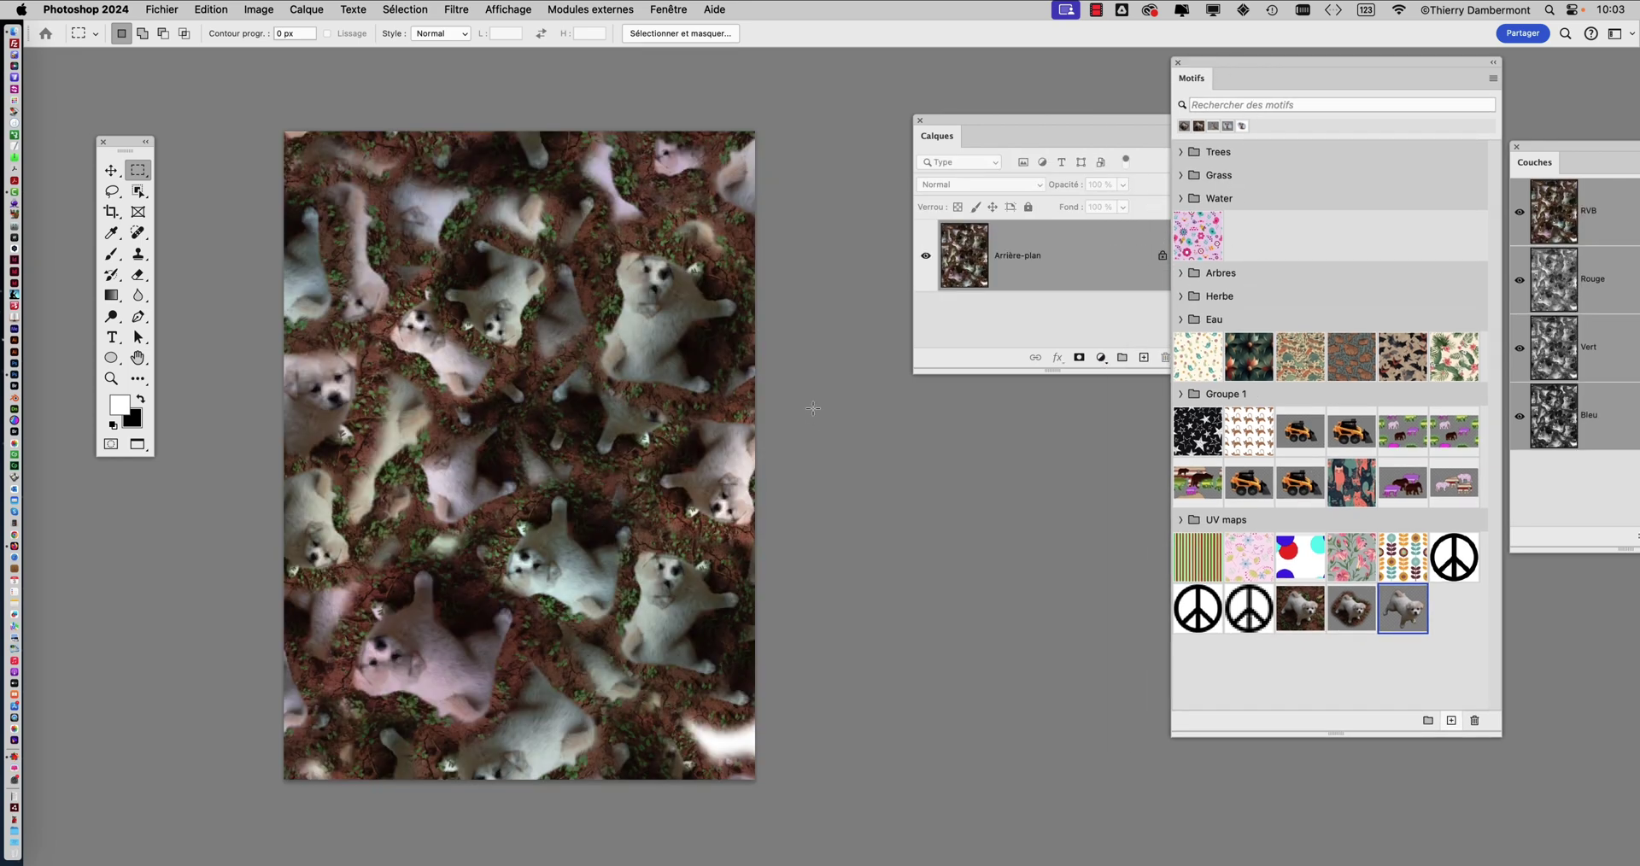
pyautogui.hotkey('shift', 'F5')
pyautogui.click(969, 275)
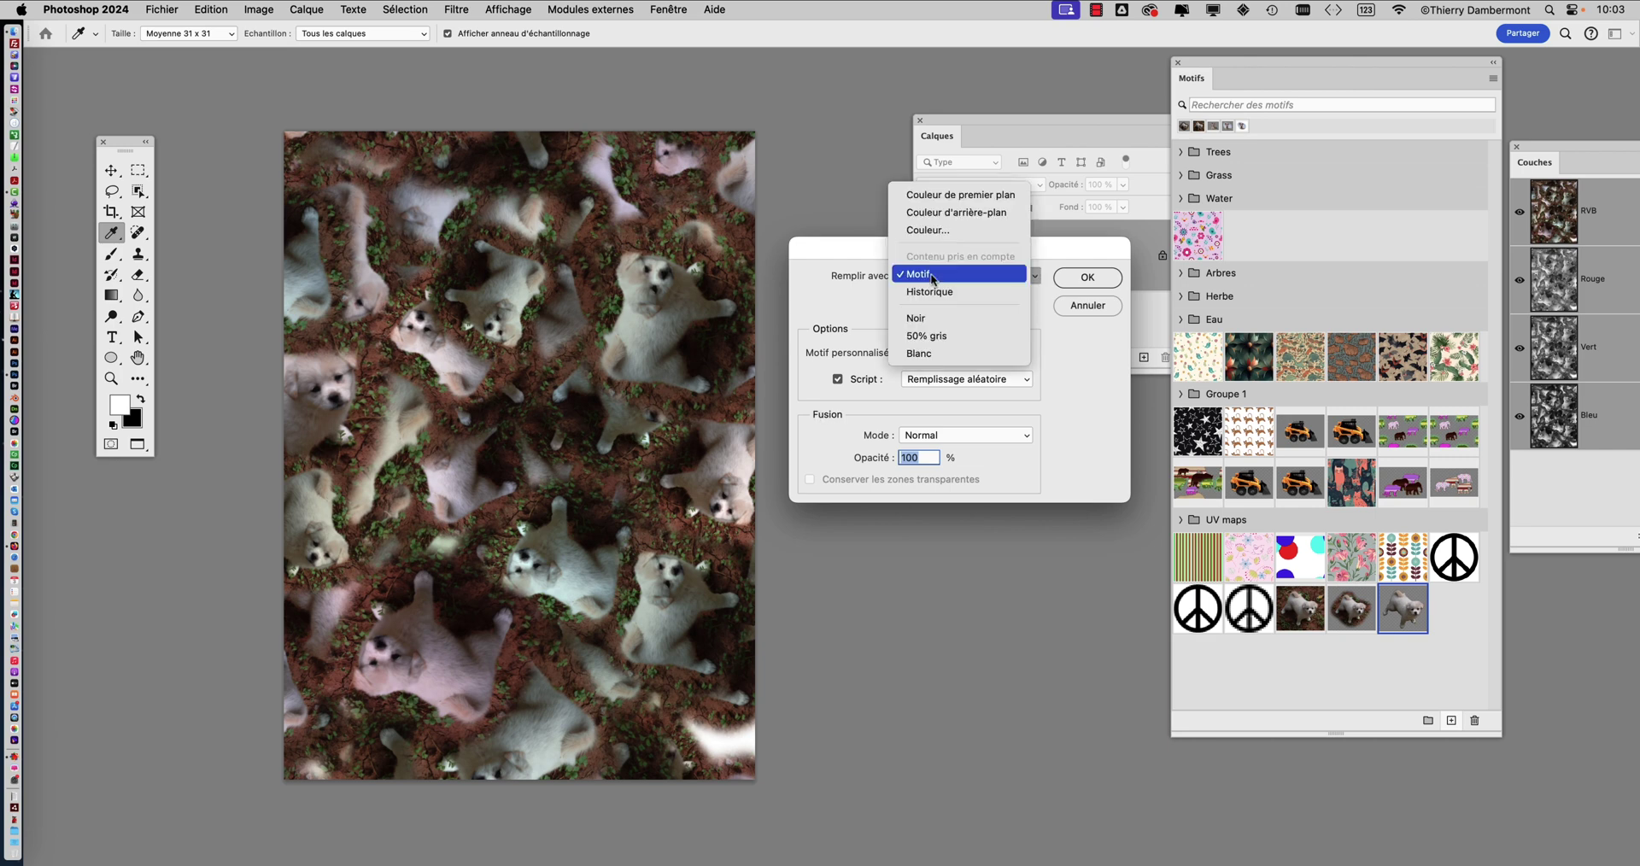
pyautogui.click(918, 325)
pyautogui.click(1080, 282)
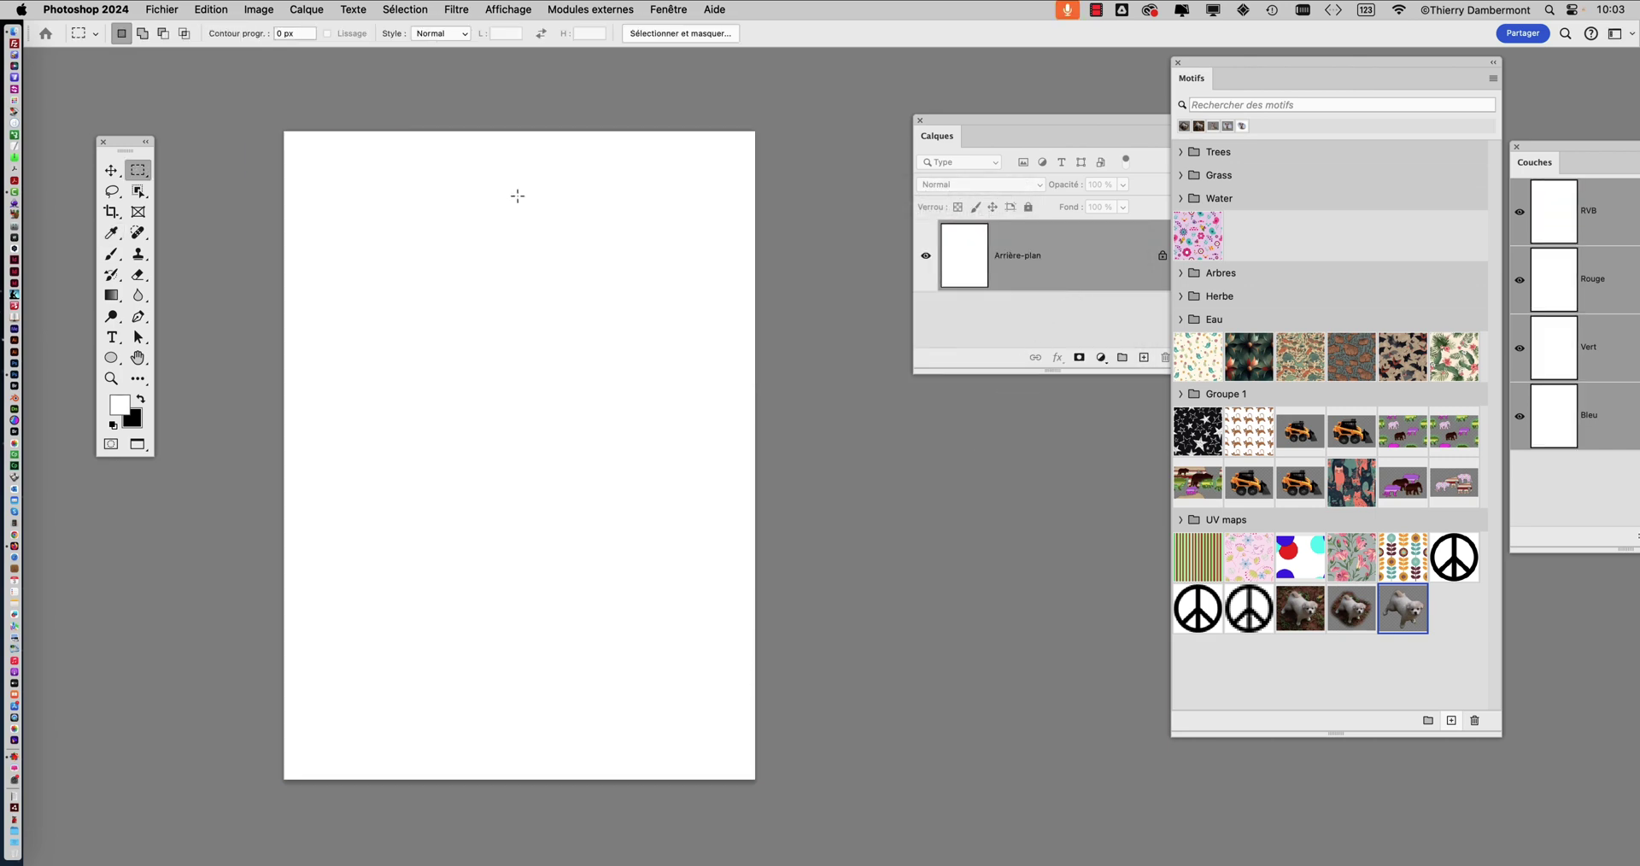
# - Fill the white background with the cut-out puppy pattern in Normal mode at 100% opacity, with the Script option off
pyautogui.hotkey('shift', 'F5')
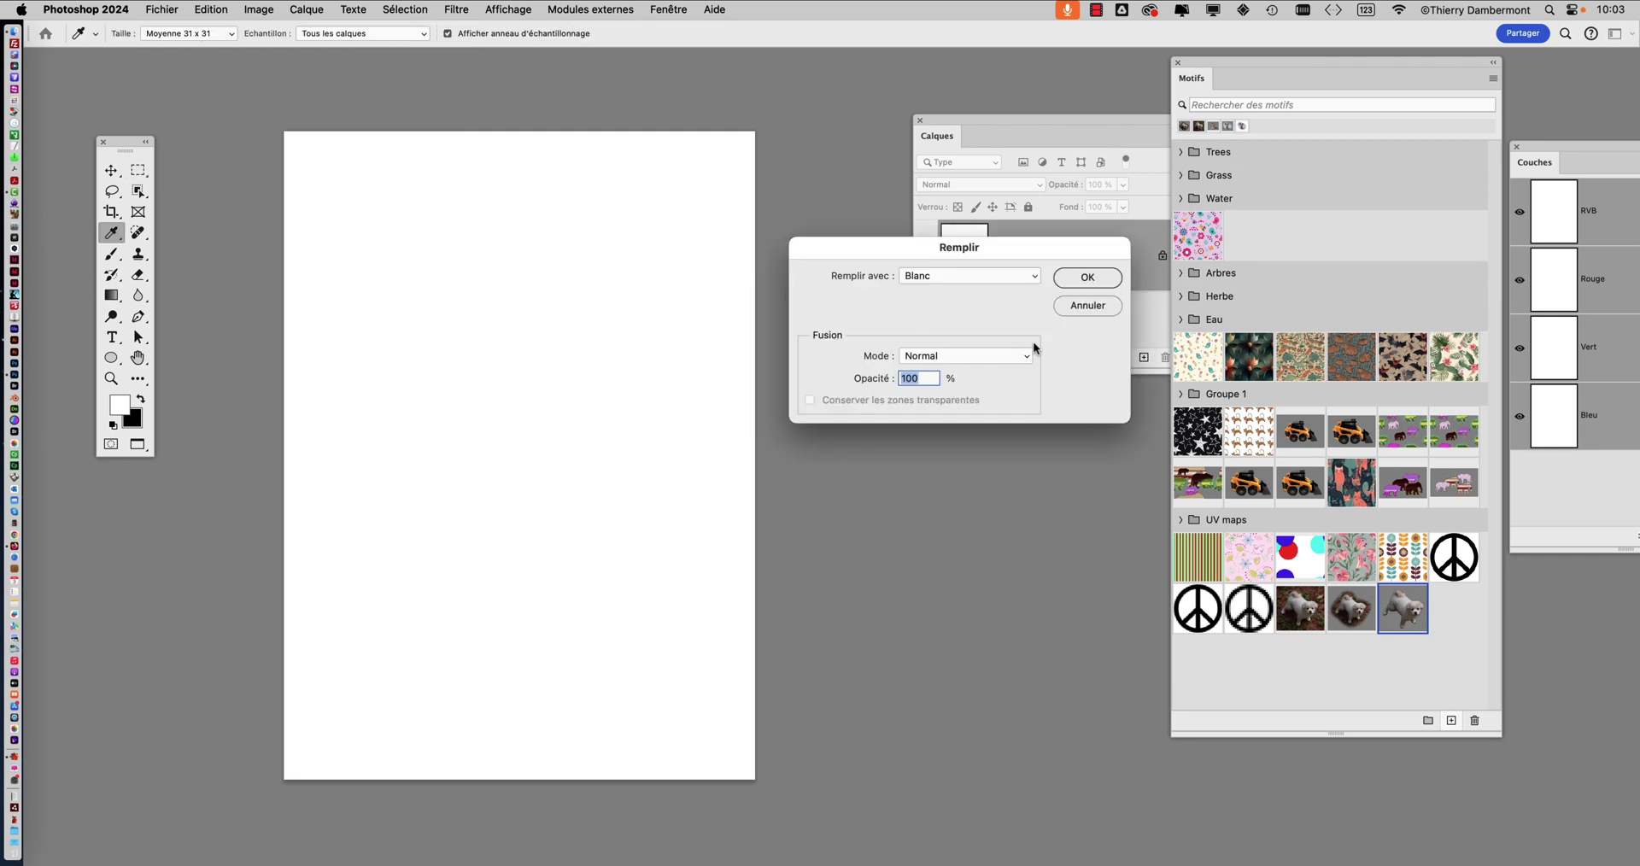
pyautogui.click(976, 276)
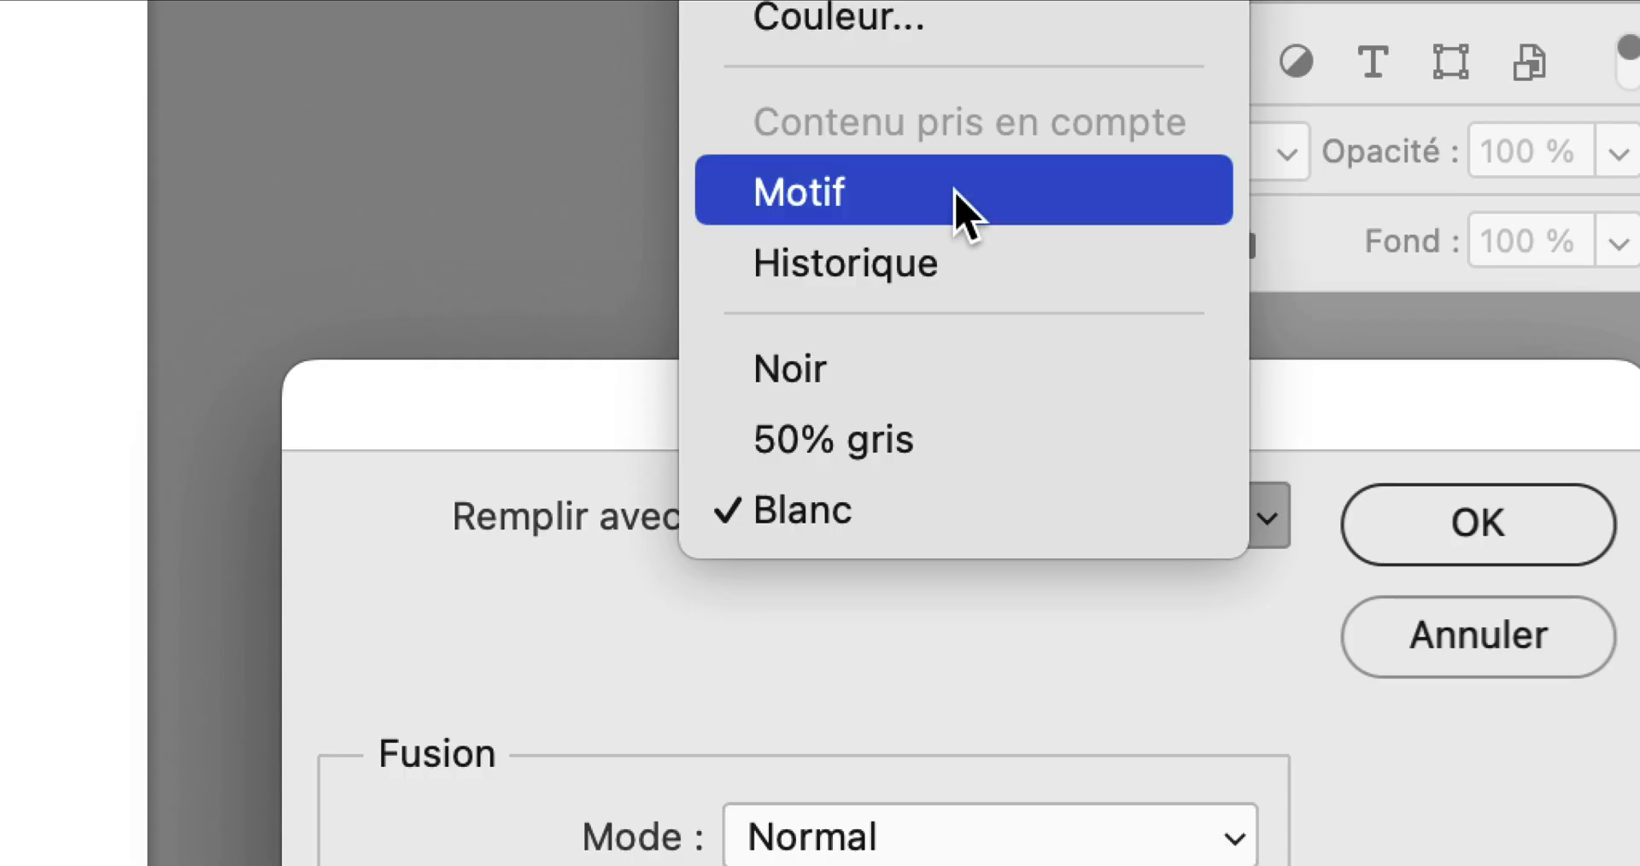
pyautogui.click(963, 214)
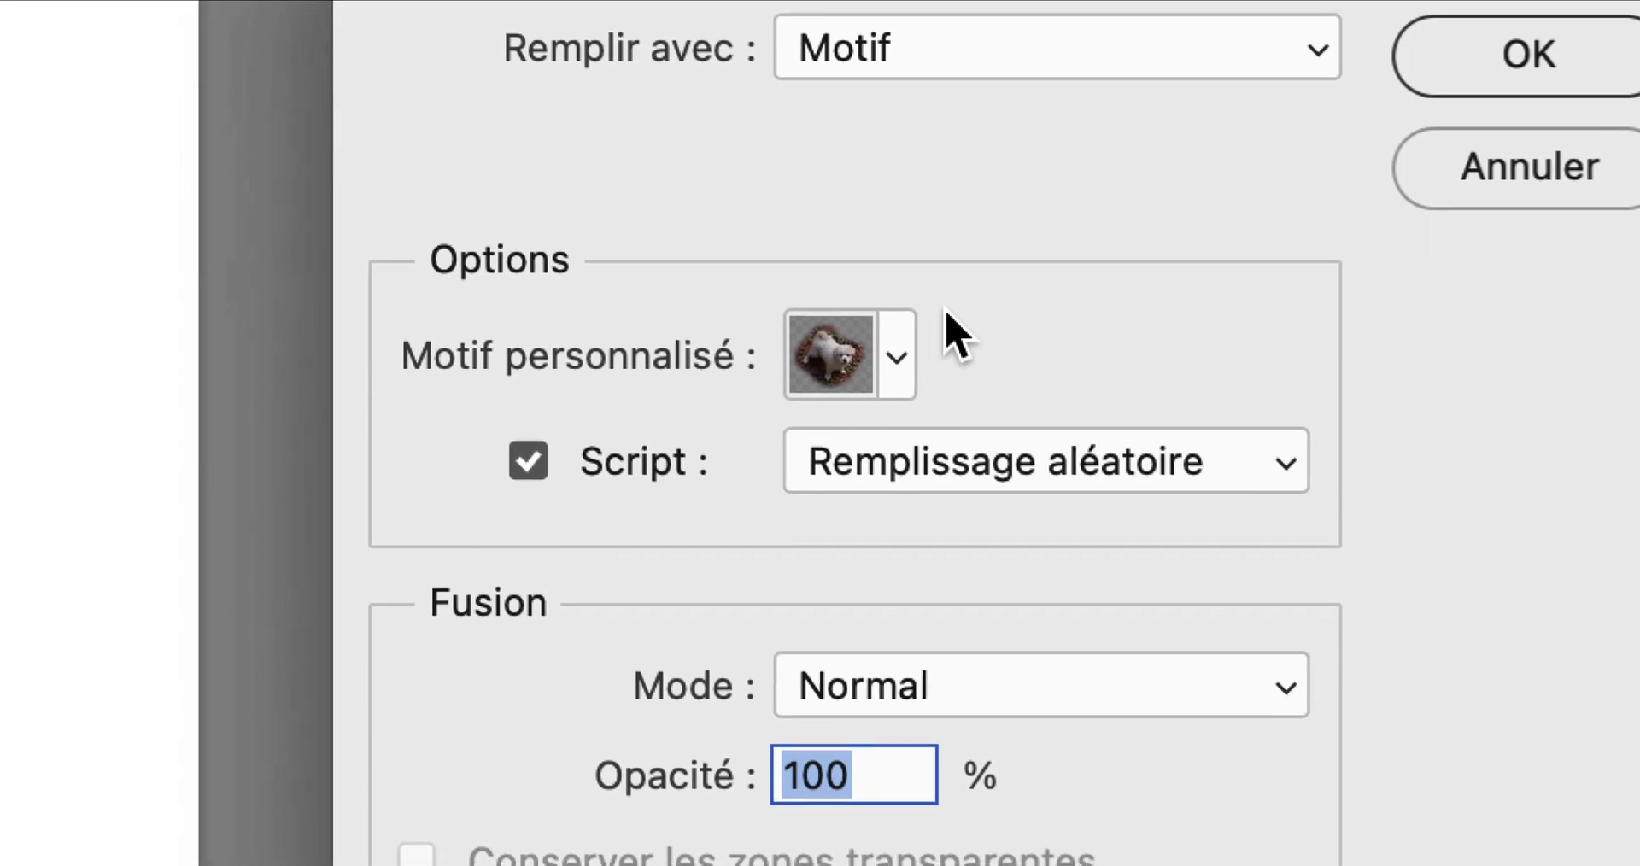
pyautogui.click(889, 538)
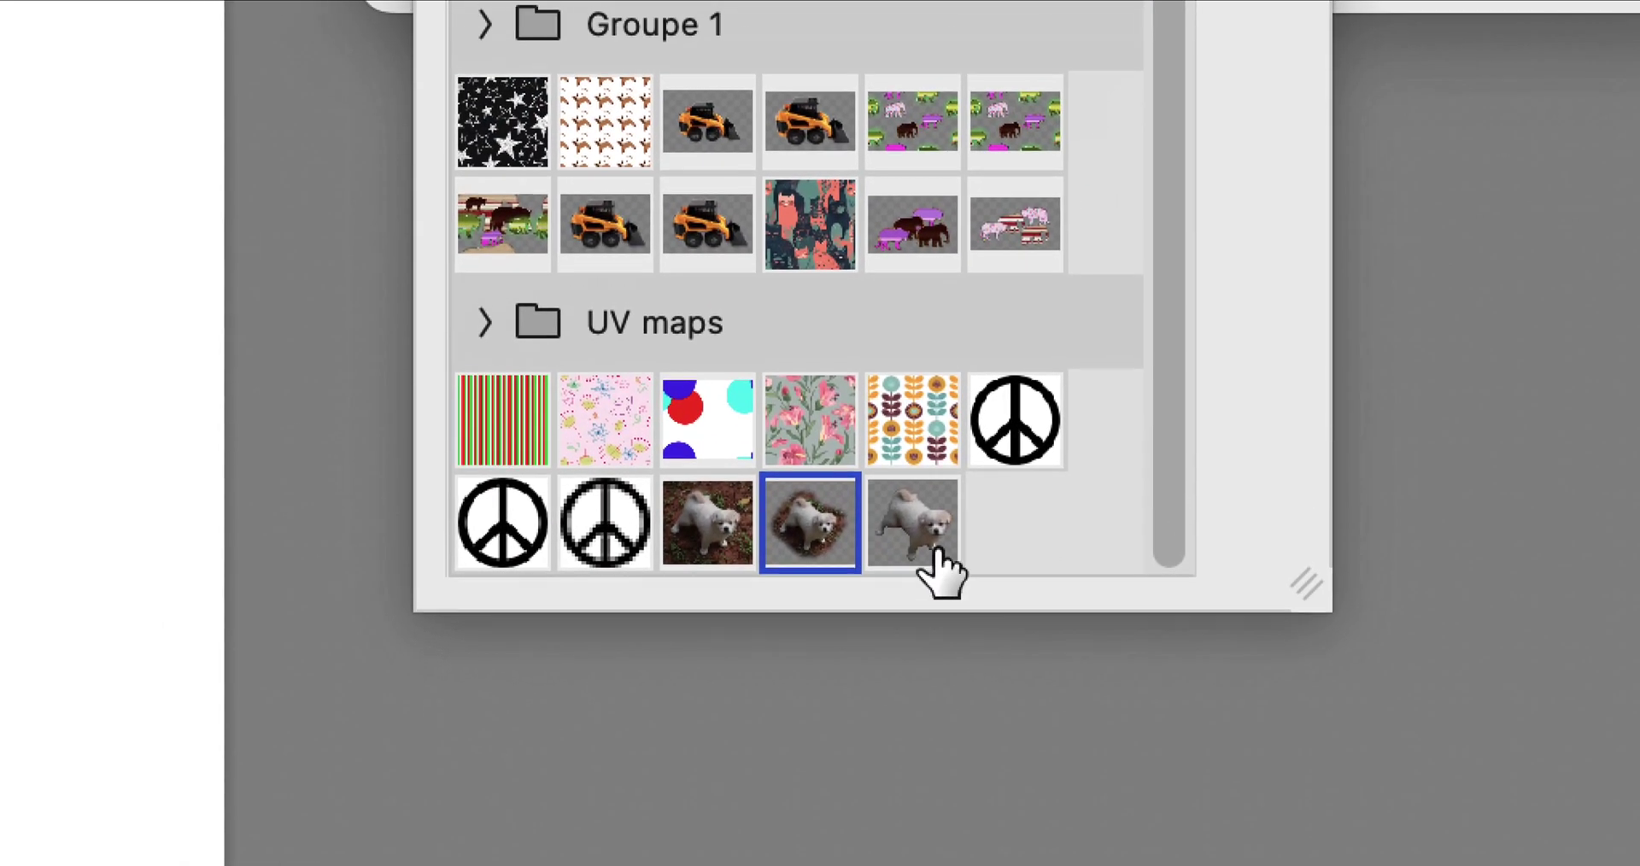
pyautogui.click(933, 551)
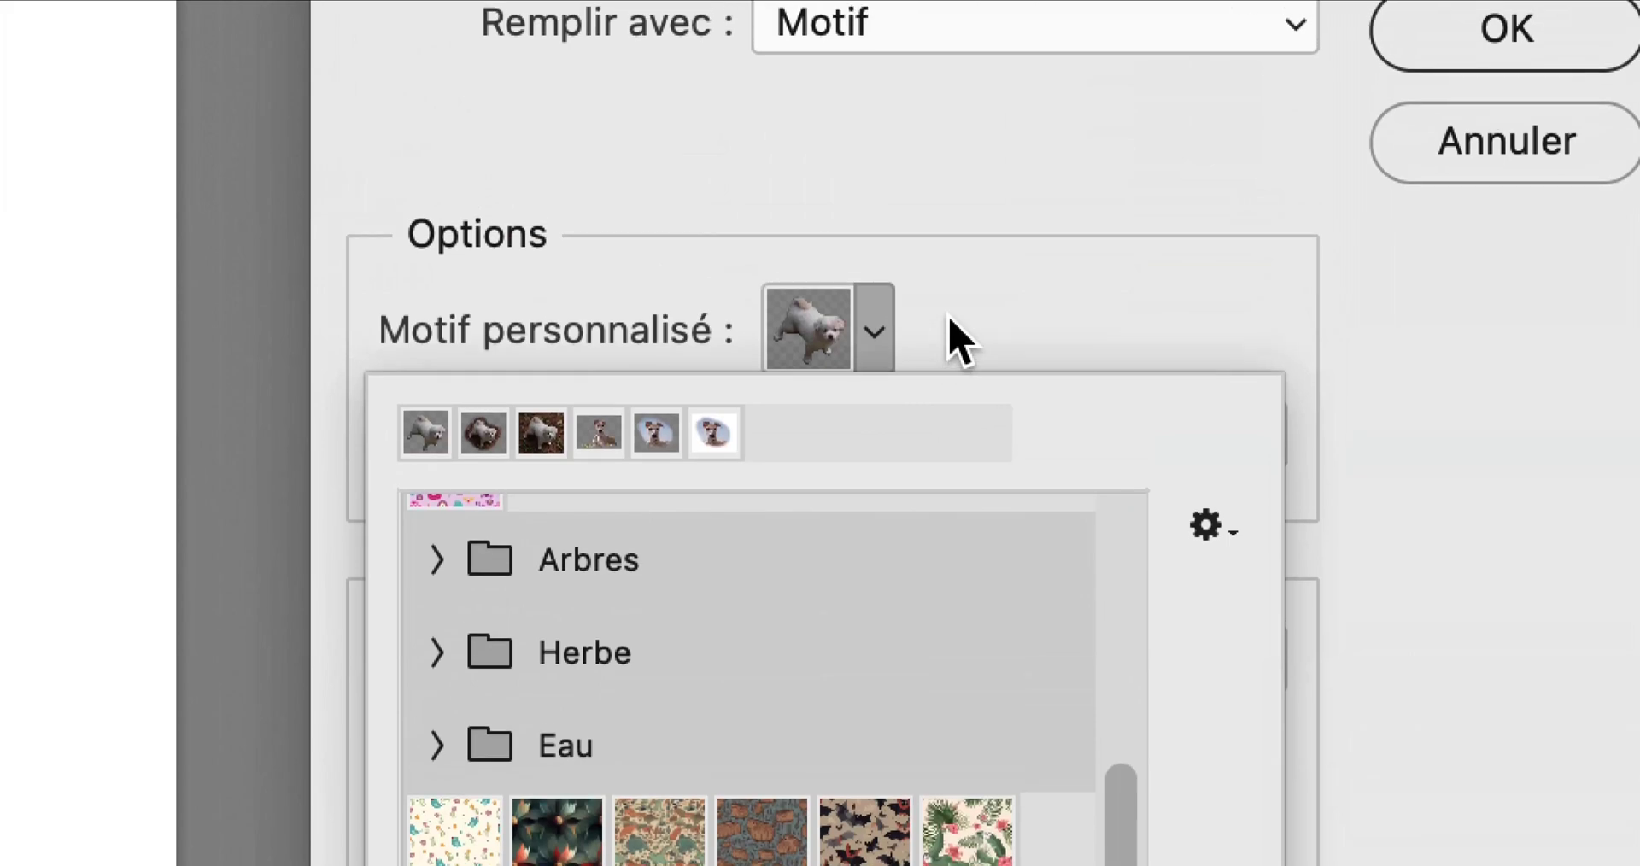
pyautogui.click(950, 318)
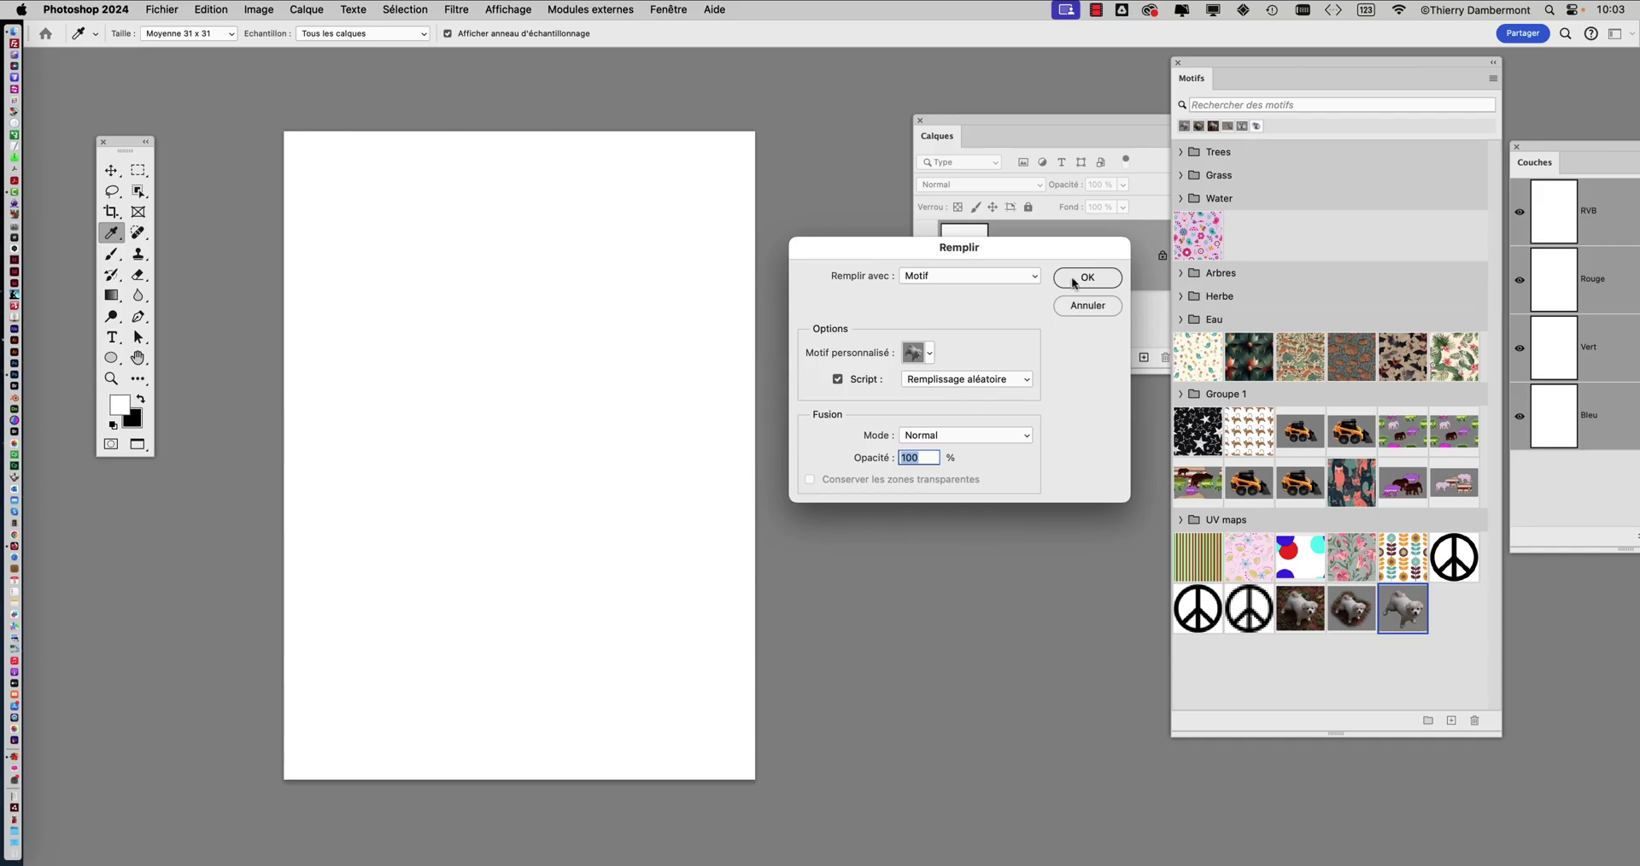
pyautogui.click(1078, 279)
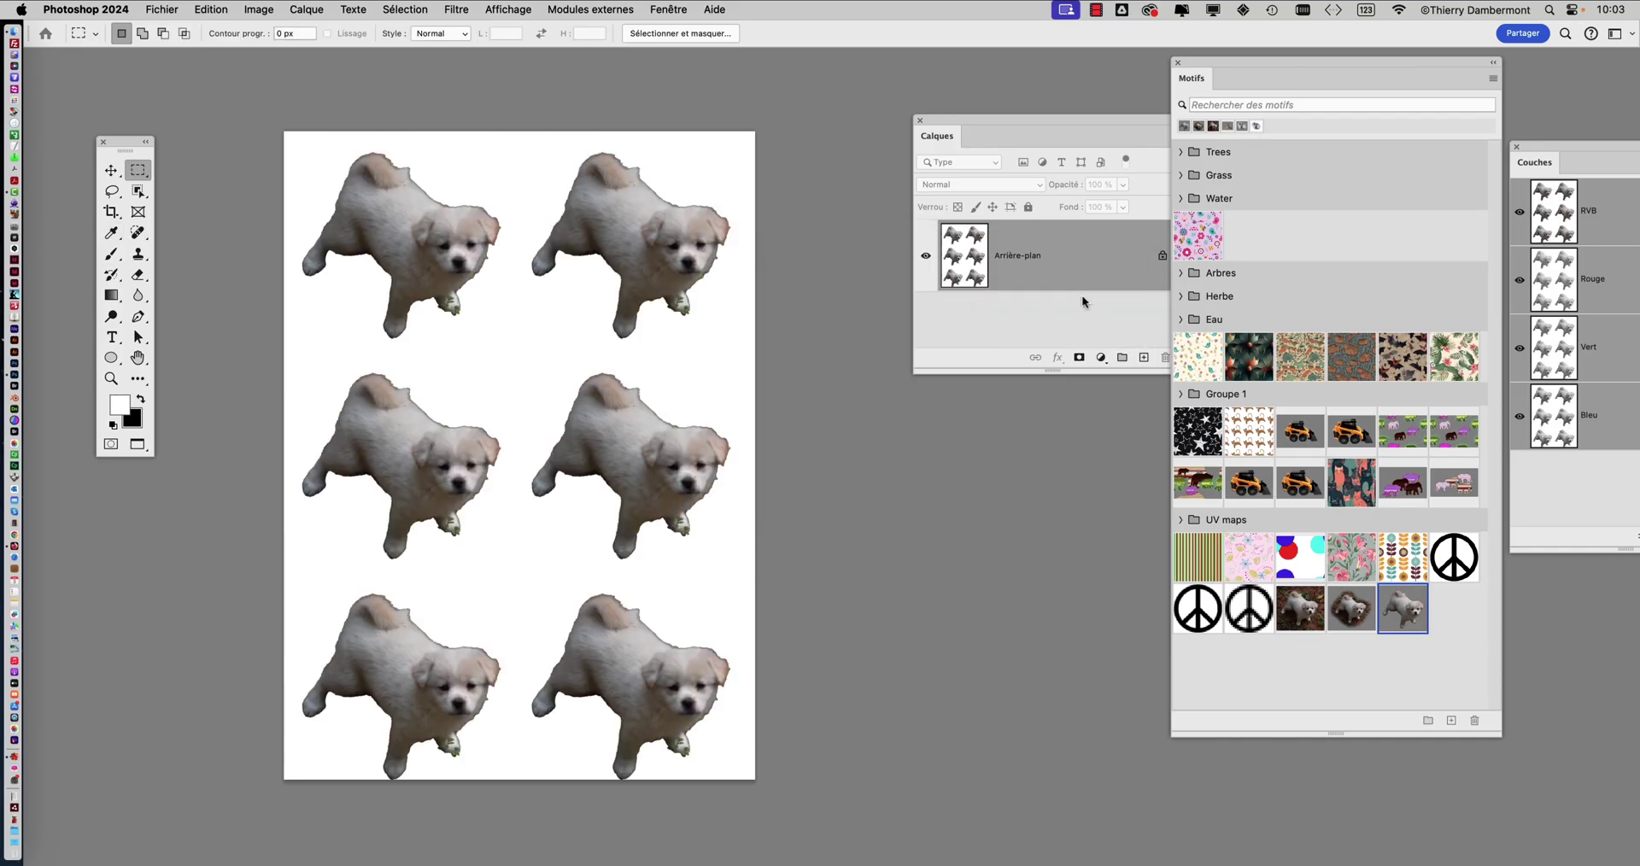
pyautogui.hotkey('shift', 'F5')
pyautogui.click(1098, 308)
pyautogui.press('i')
pyautogui.hotkey('shift', 'F5')
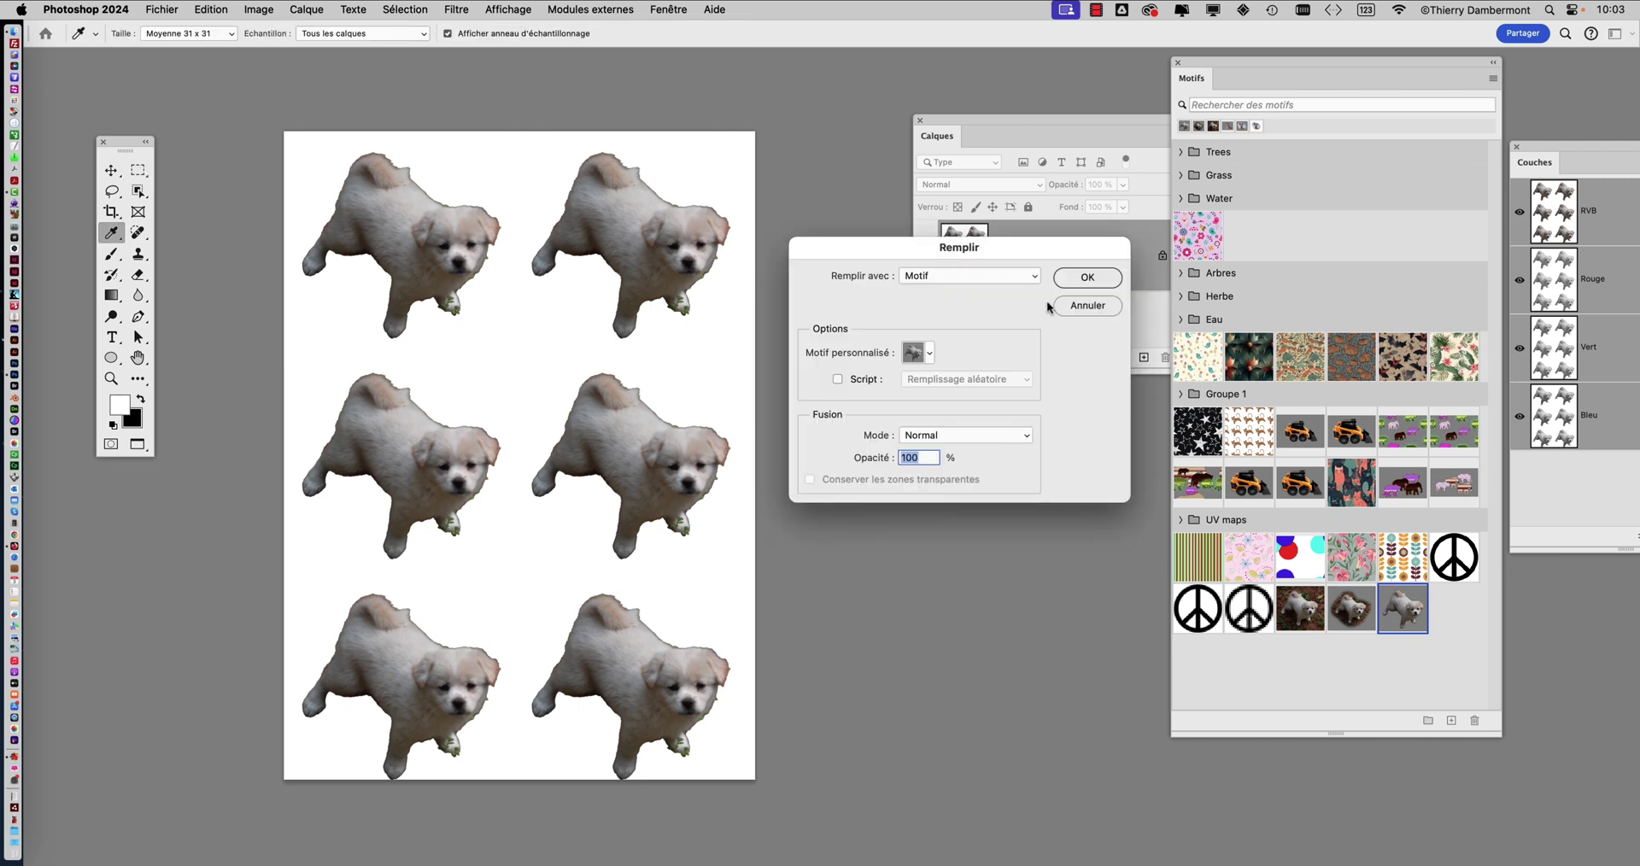
pyautogui.click(1074, 307)
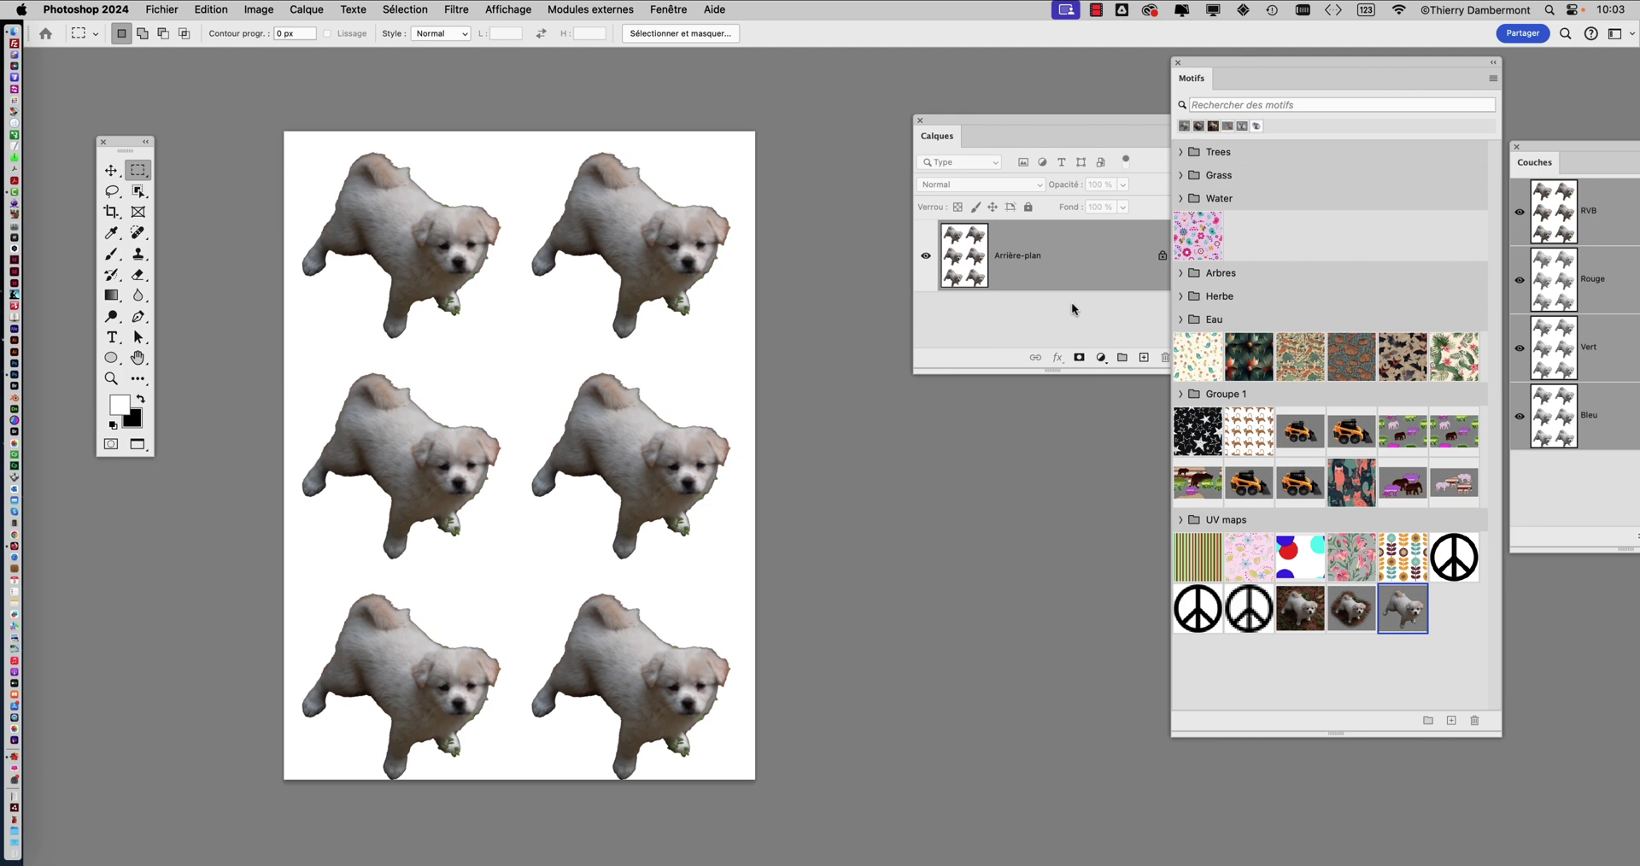
# - Undo the plain puppy fill and start a puppy pattern fill with the Remplissage aléatoire script, moving its settings dialog aside
pyautogui.press('super+z')
pyautogui.hotkey('shift', 'F5')
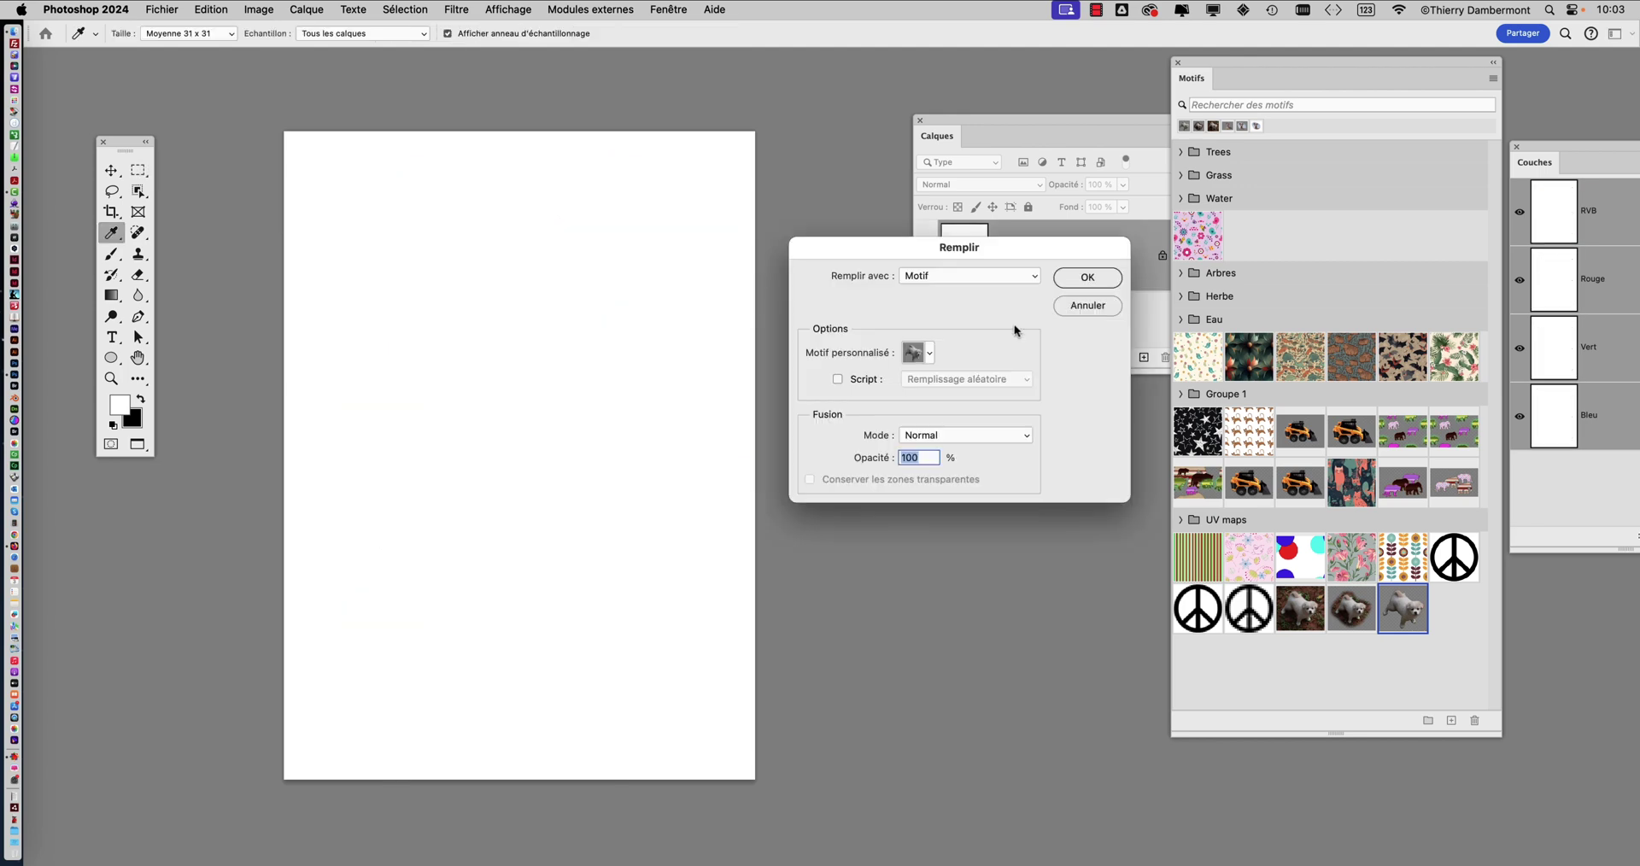
pyautogui.click(864, 379)
pyautogui.click(1087, 278)
pyautogui.moveTo(761, 248); pyautogui.dragTo(1006, 232)
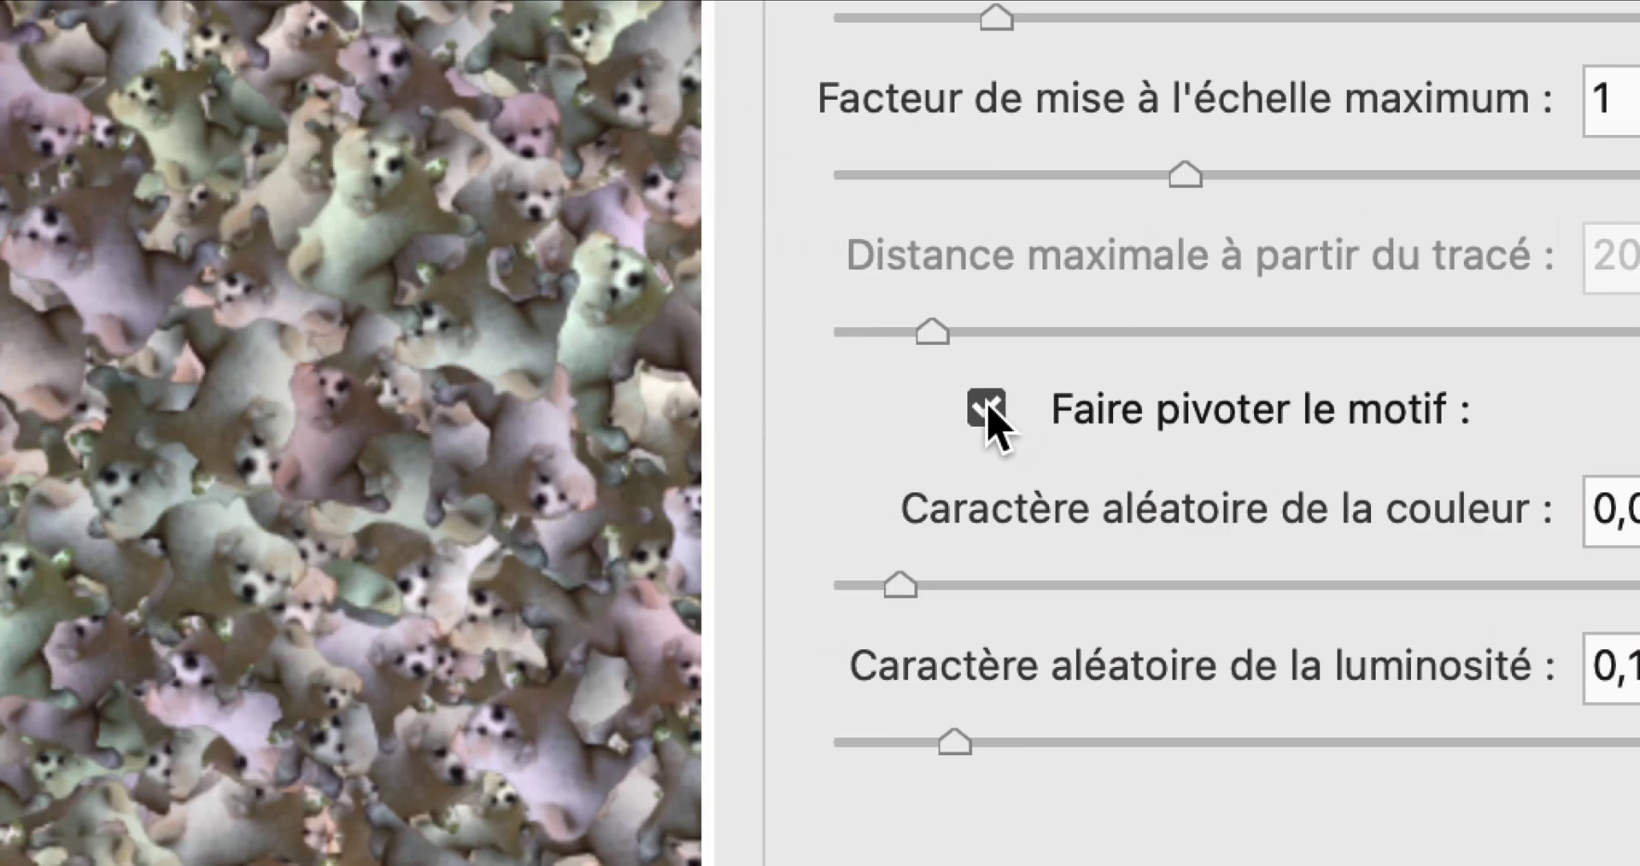
# - Compare the random fill with and without pattern rotation and leave Faire pivoter le motif turned off
pyautogui.click(709, 410)
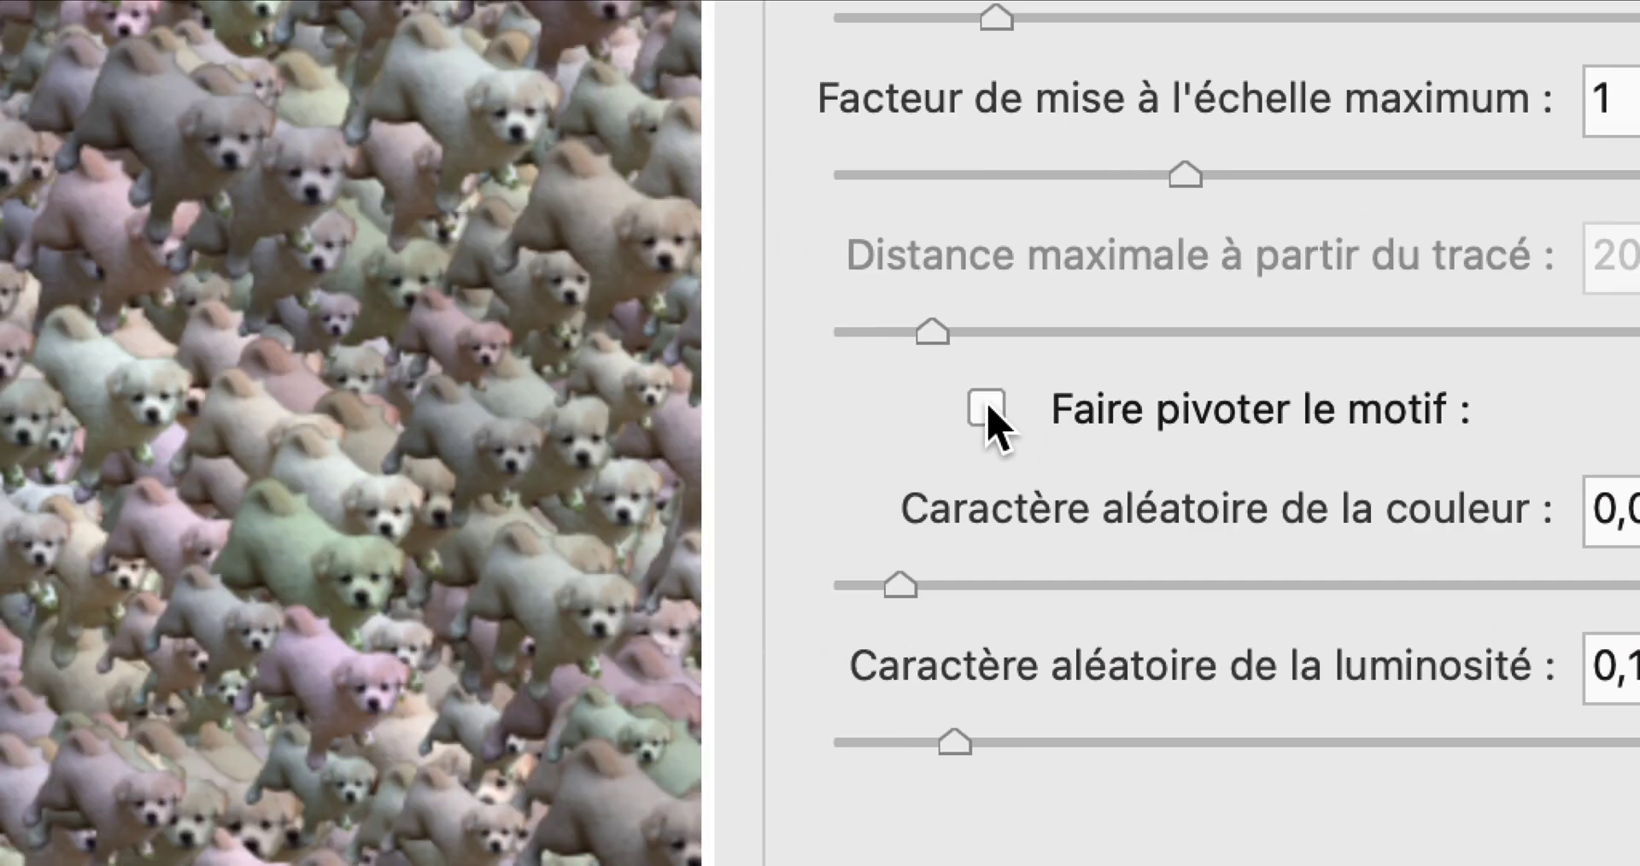
pyautogui.click(989, 406)
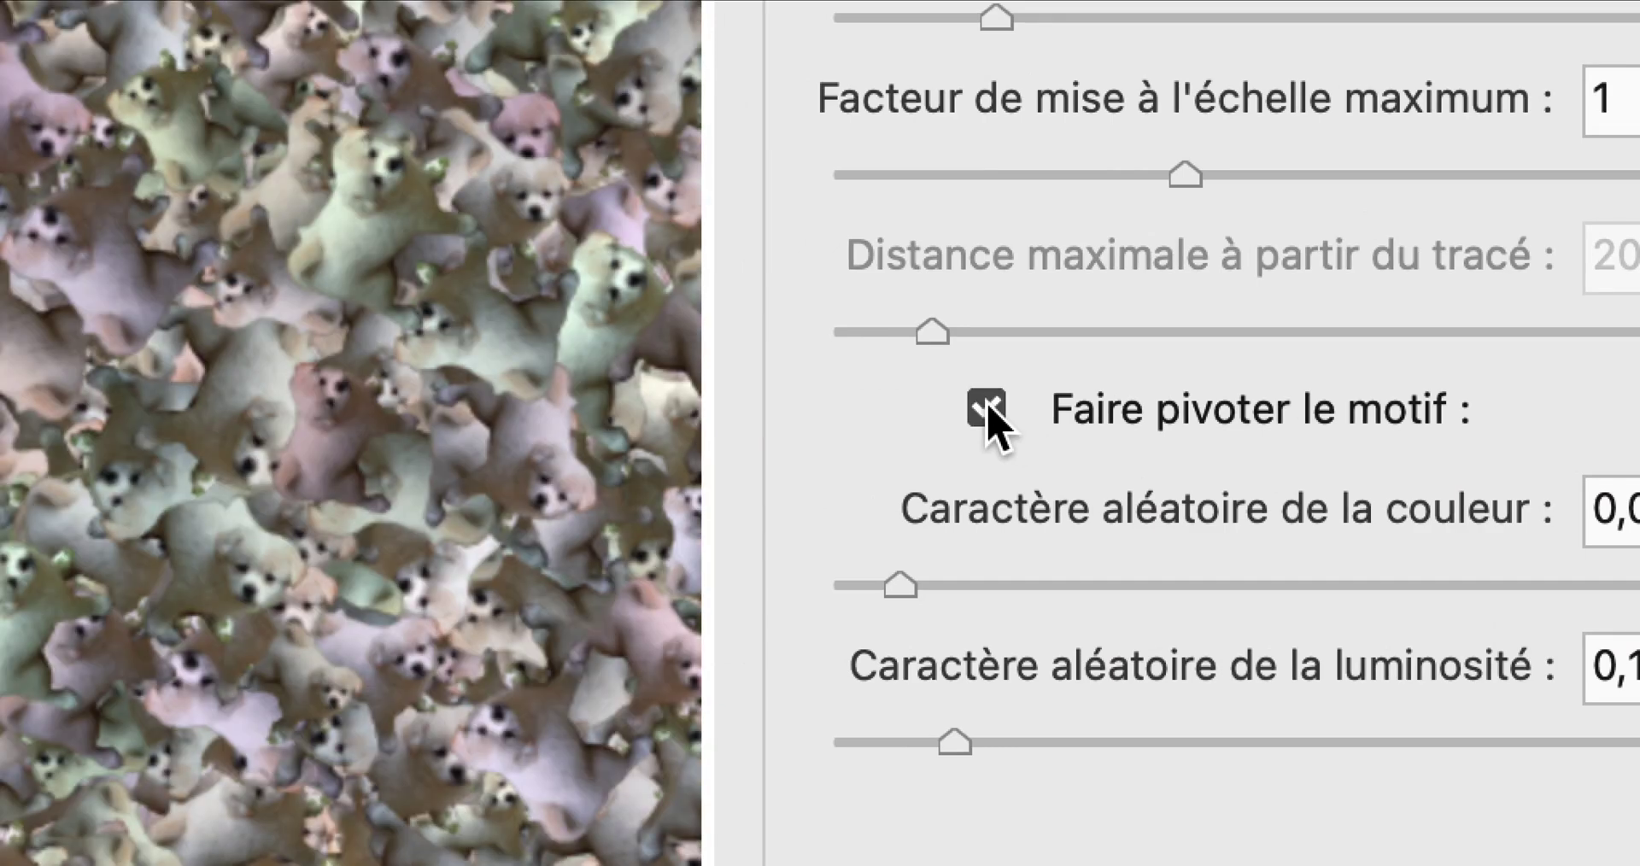
pyautogui.click(987, 408)
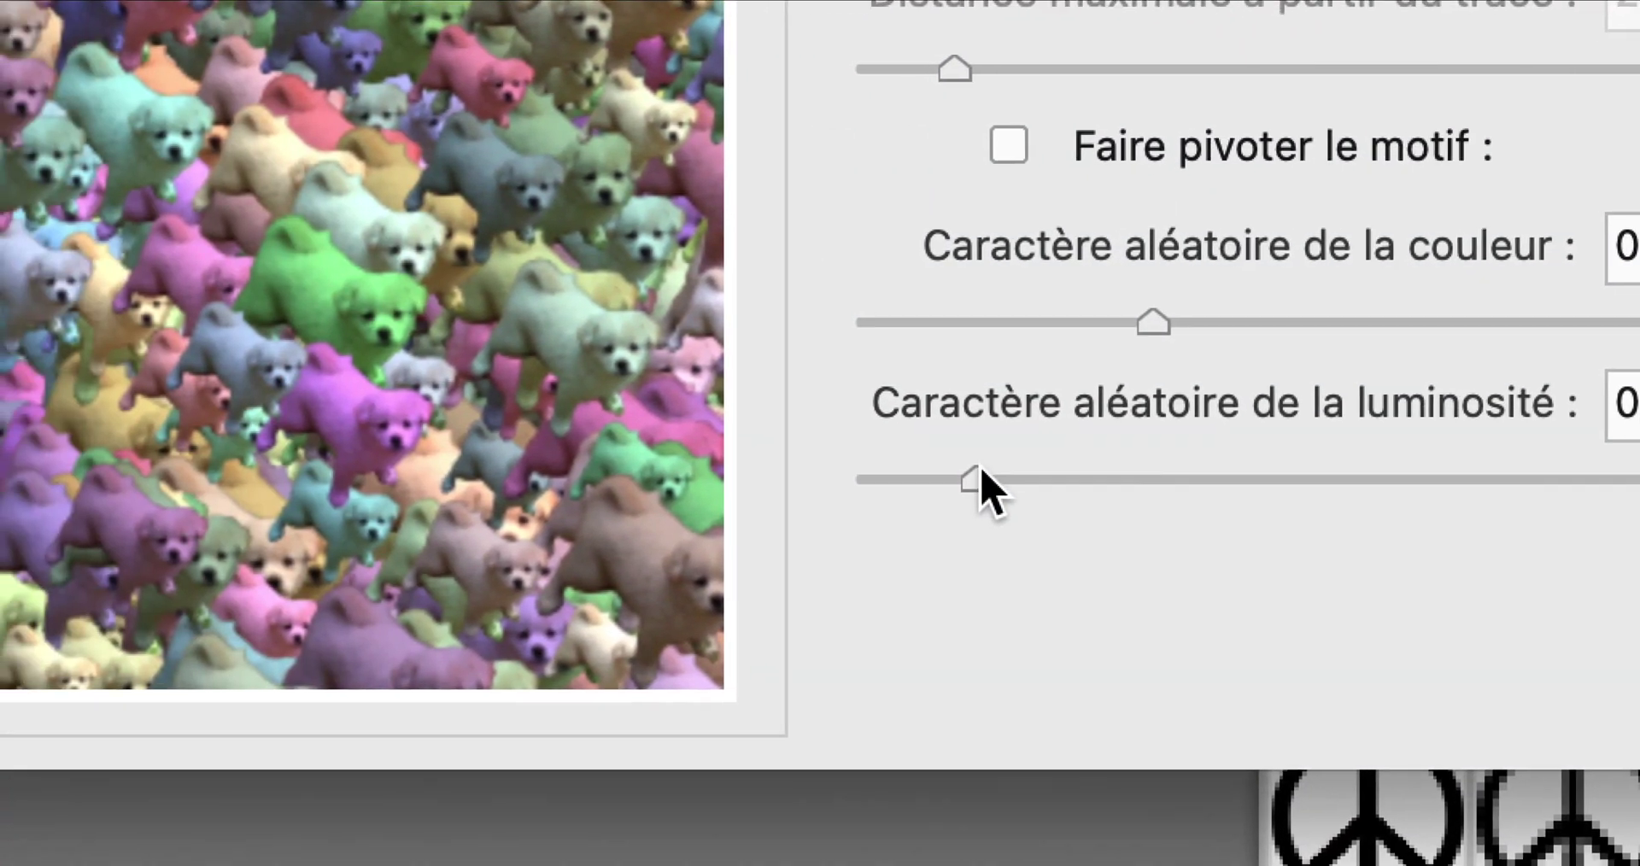
# - Try a brightness randomness of 0 in the random fill and raise it to 0.48
pyautogui.moveTo(981, 471); pyautogui.dragTo(861, 475)
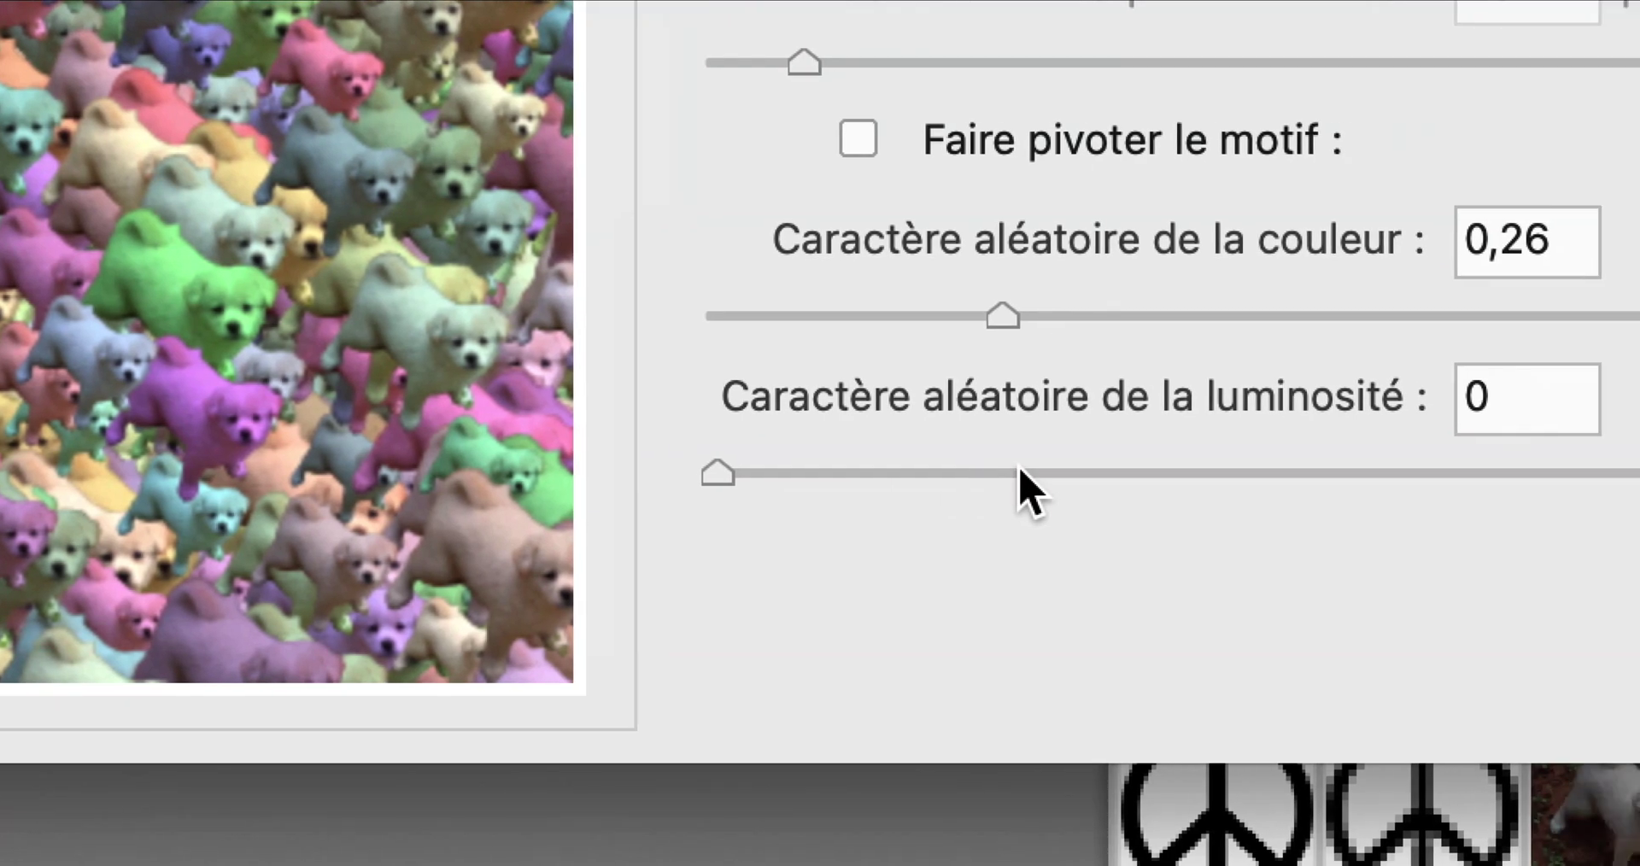
pyautogui.moveTo(1175, 475); pyautogui.dragTo(1316, 475)
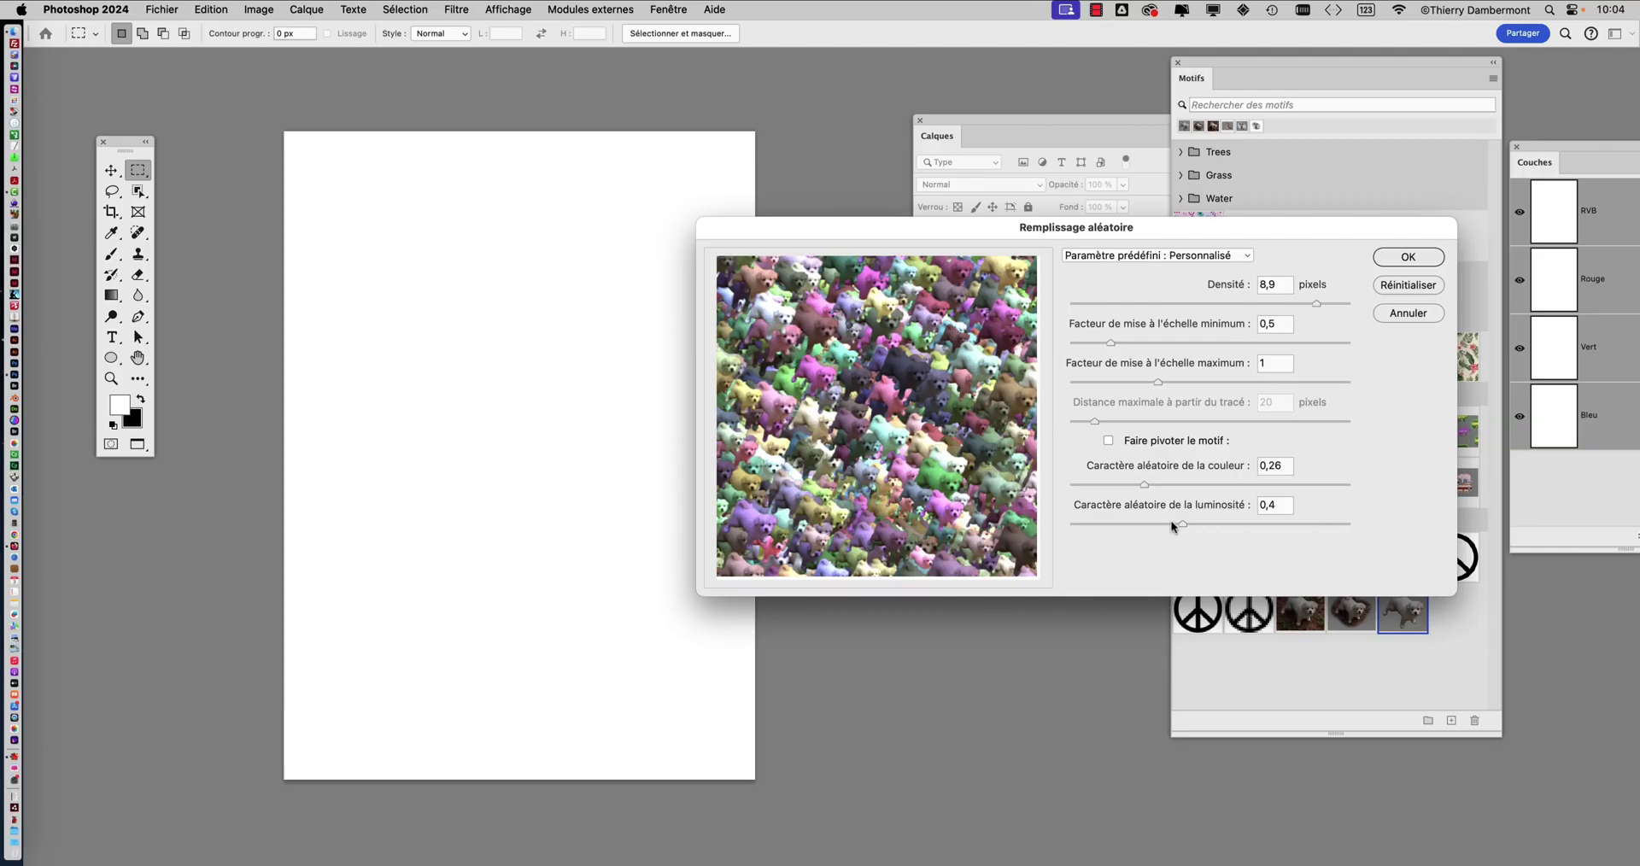
pyautogui.moveTo(1179, 524)
pyautogui.mouseDown()
pyautogui.moveTo(1160, 525)
pyautogui.moveTo(1240, 523)
pyautogui.moveTo(1207, 527)
pyautogui.mouseUp()
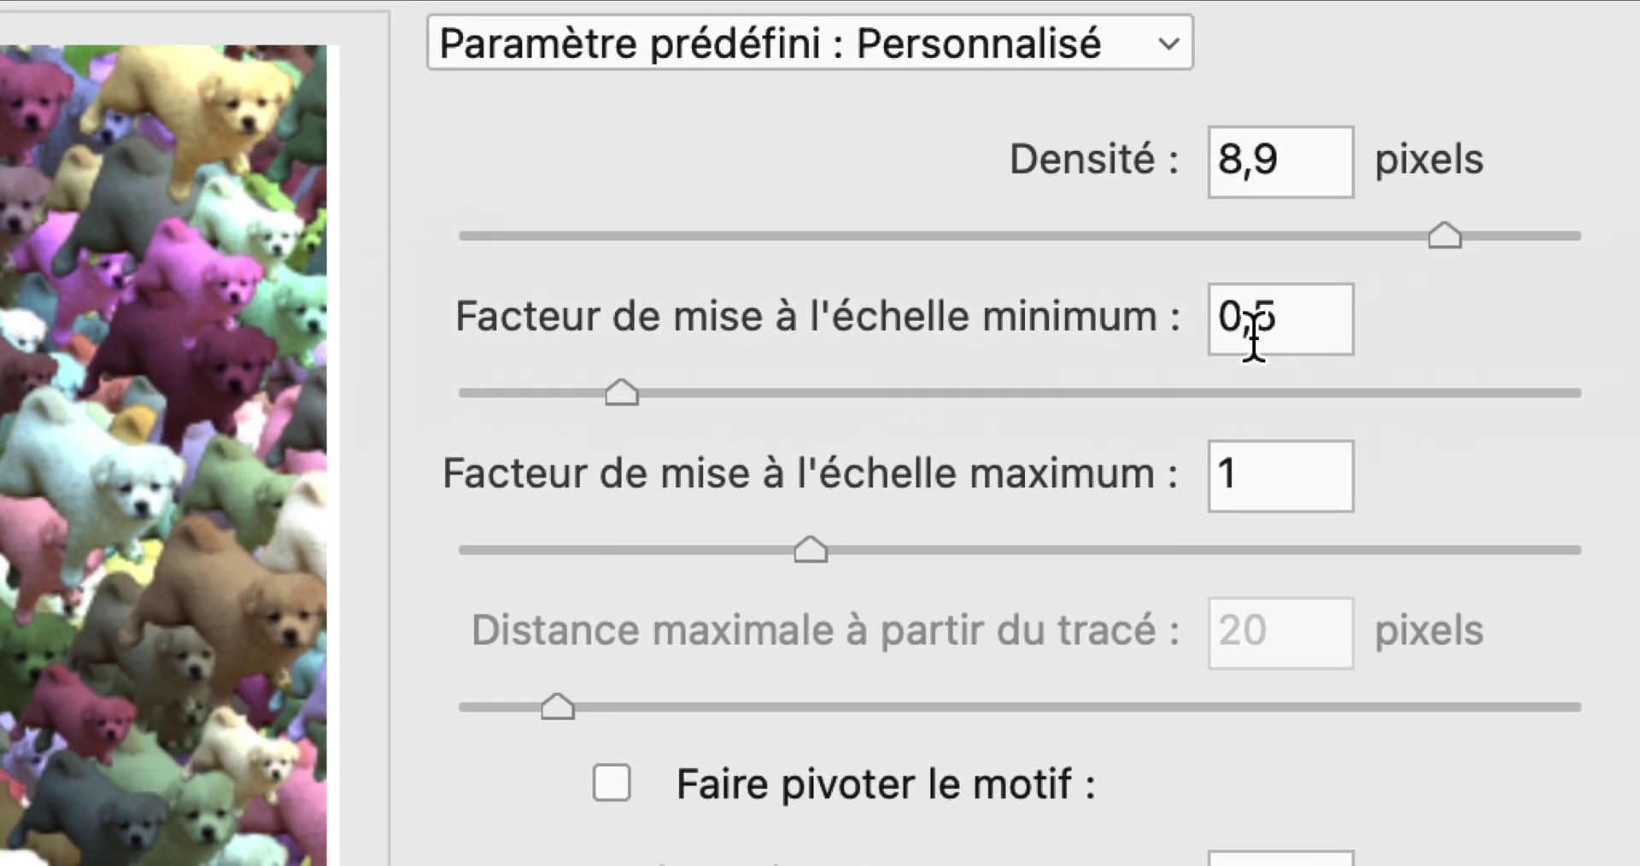
# - Set the random fill's minimum scale factor to 1 to match the maximum scale factor
pyautogui.moveTo(1253, 337); pyautogui.dragTo(1213, 340)
pyautogui.write('1')
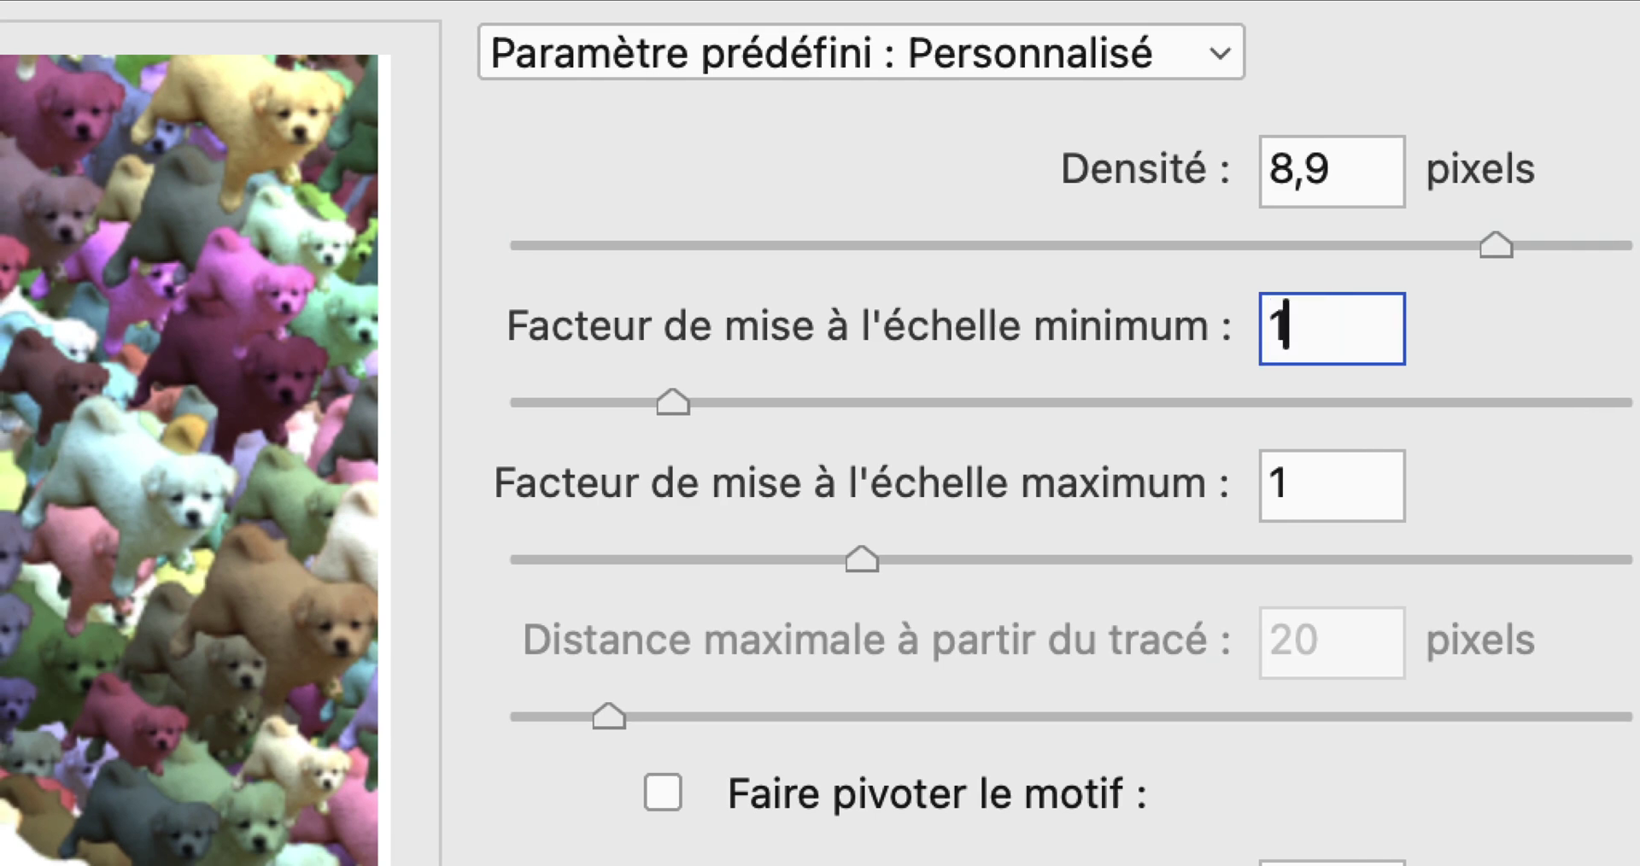
pyautogui.press('Tab')
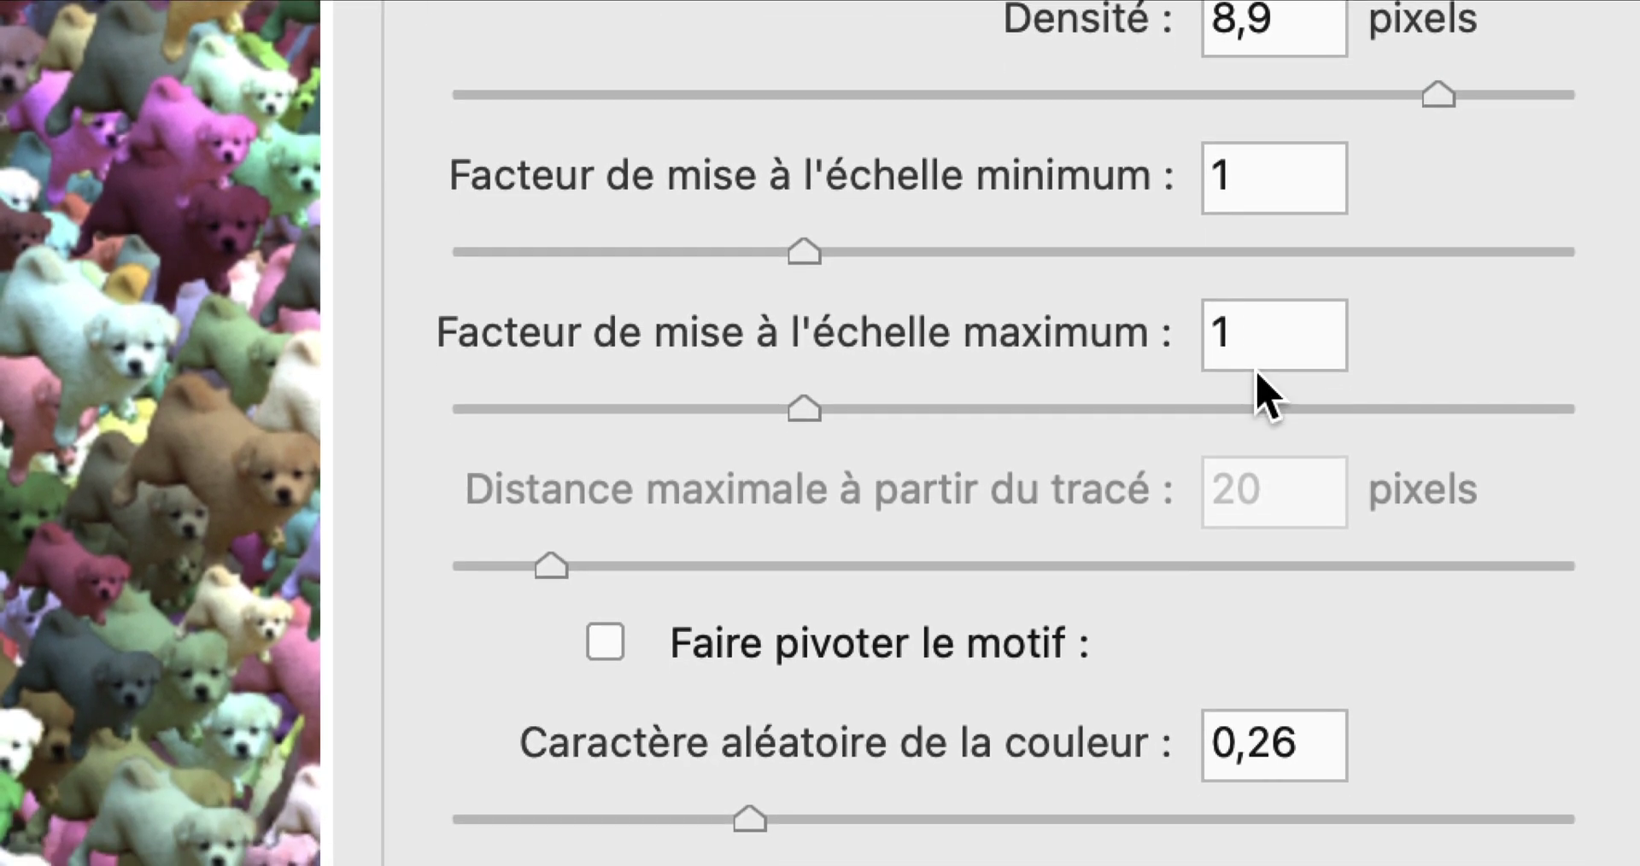
pyautogui.click(1256, 346)
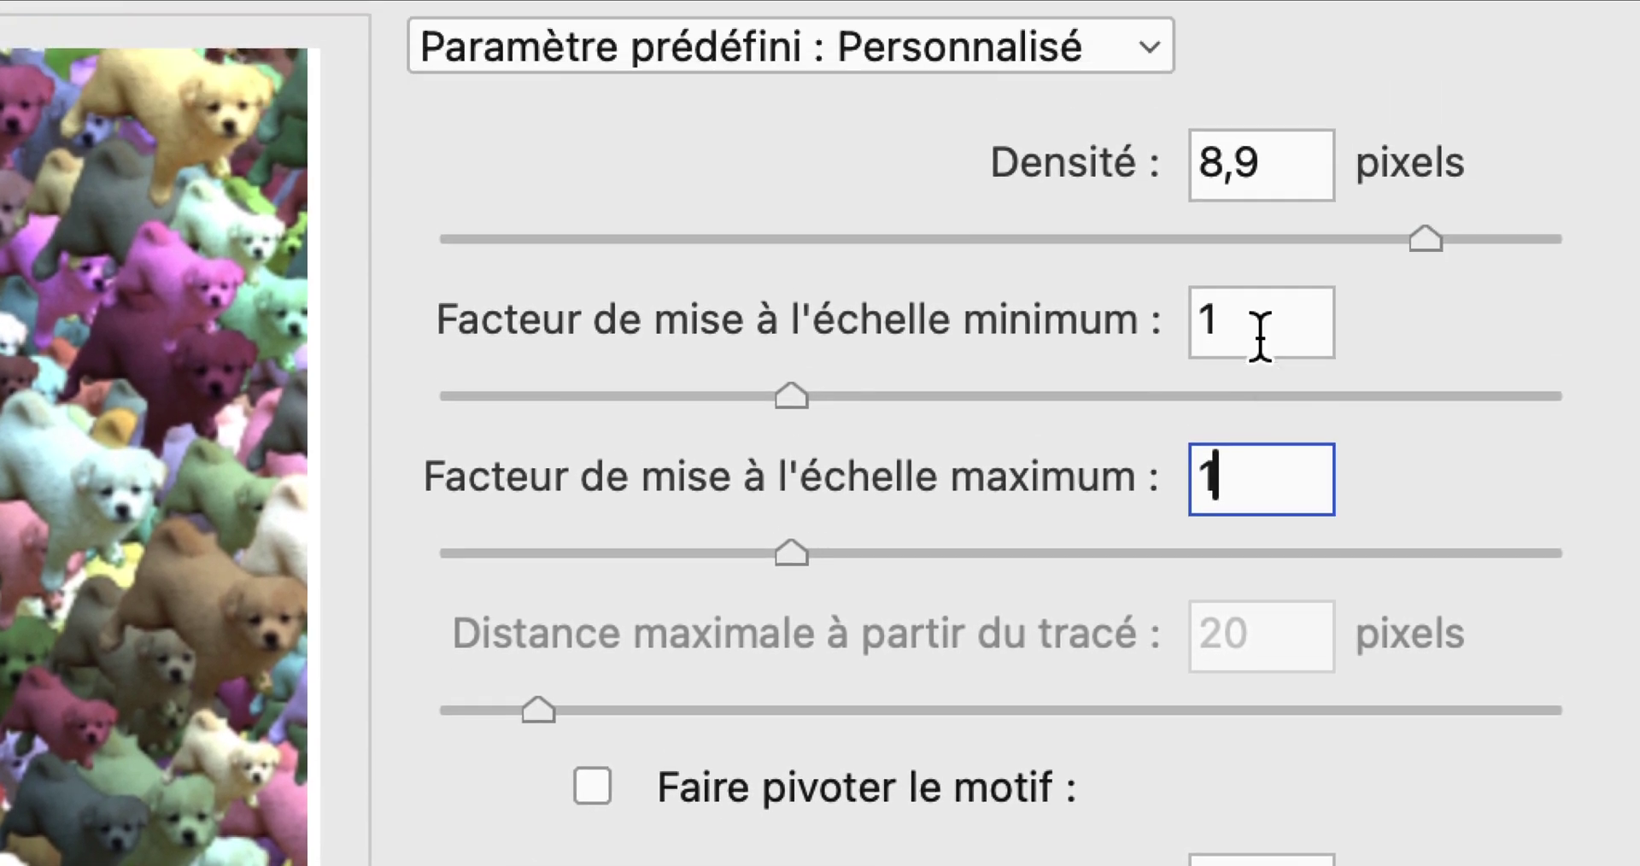
pyautogui.click(1260, 335)
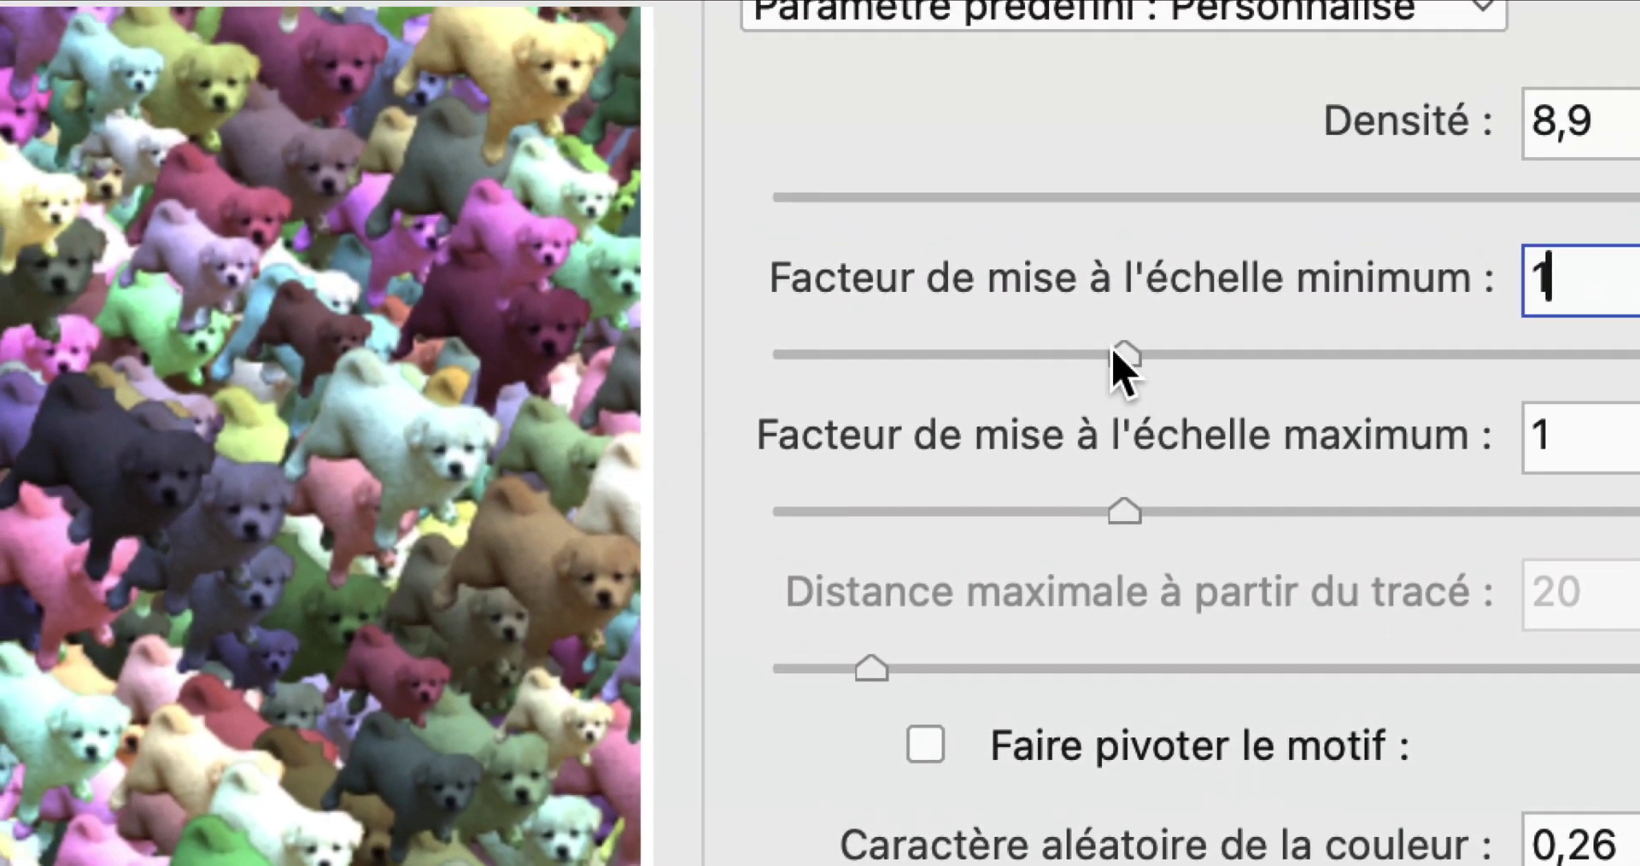
# - Adjust the random fill's scale range to a minimum factor of 0.57 and a maximum factor of 1.31
pyautogui.moveTo(1627, 253); pyautogui.dragTo(1567, 269)
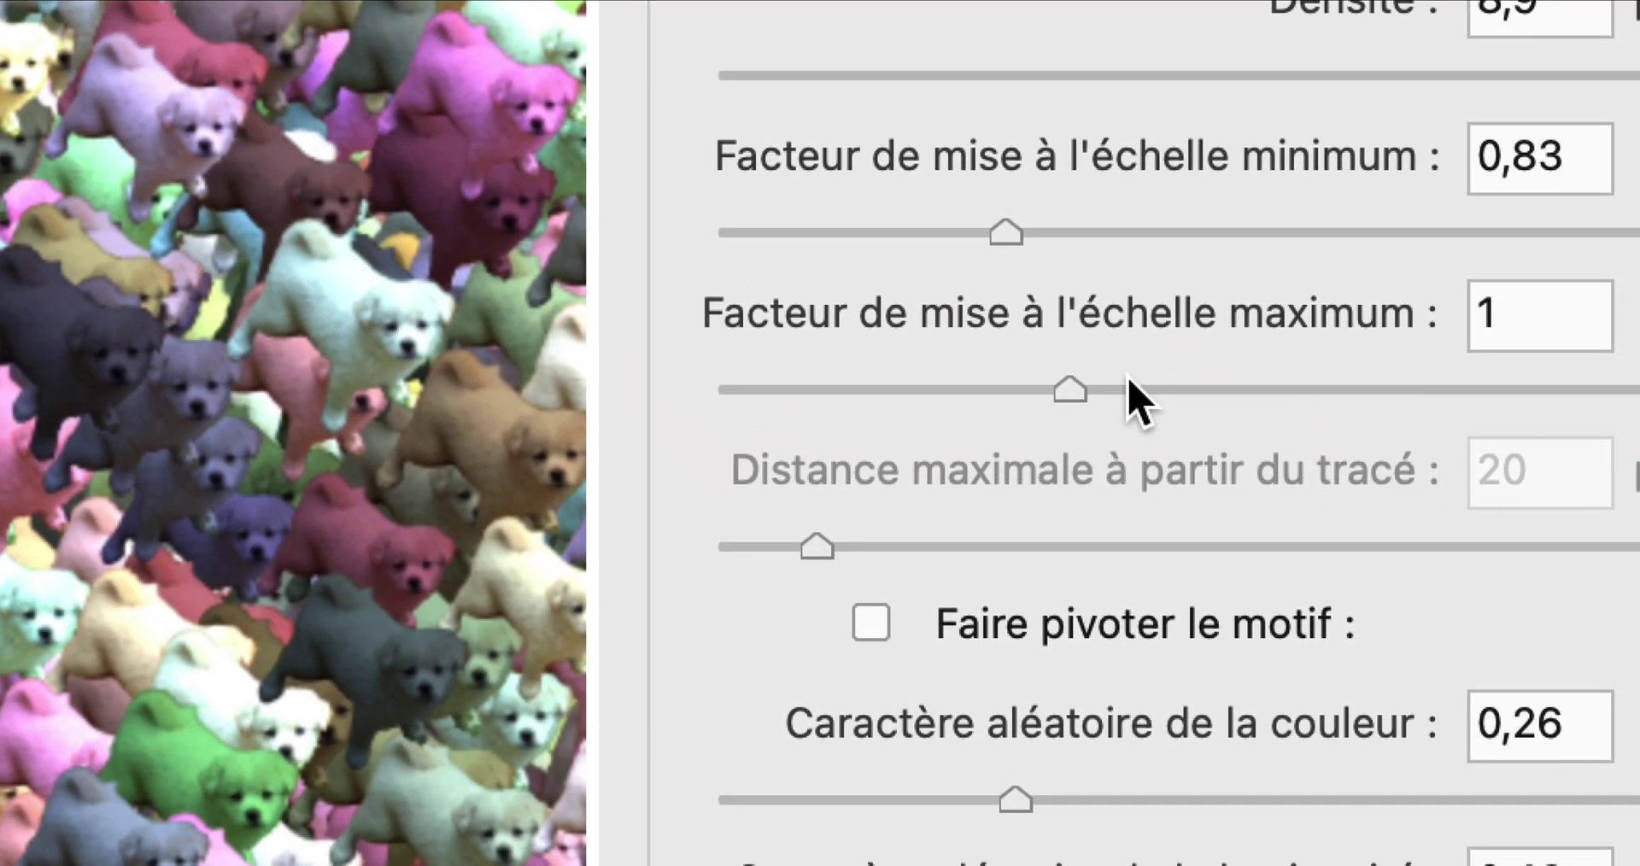
pyautogui.moveTo(1254, 509); pyautogui.dragTo(1205, 510)
pyautogui.moveTo(1122, 395); pyautogui.dragTo(1208, 391)
pyautogui.moveTo(1031, 227); pyautogui.dragTo(954, 235)
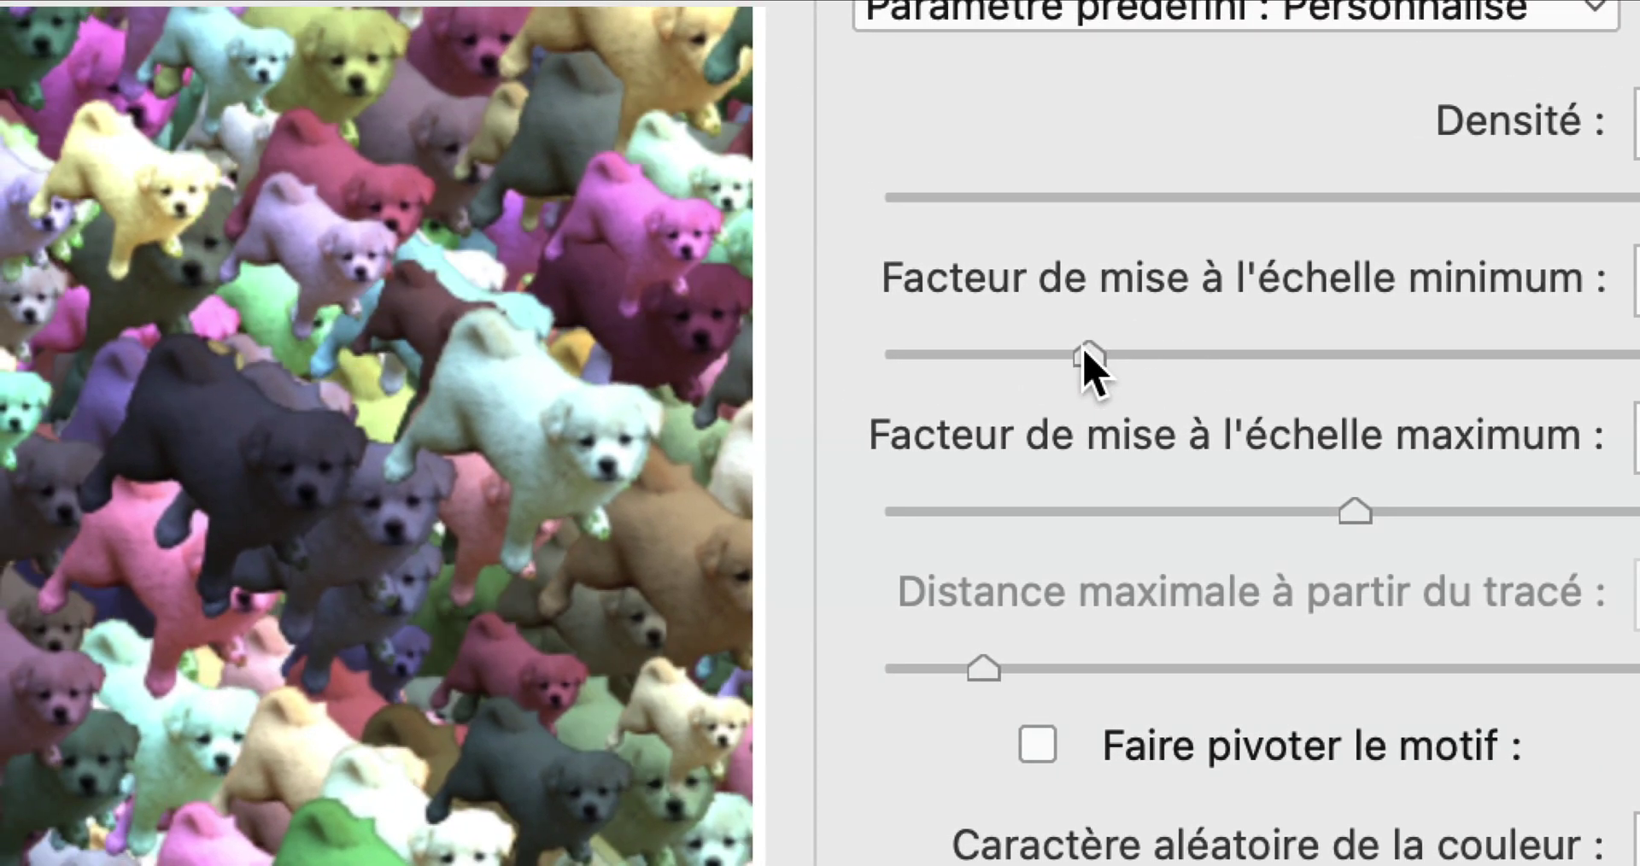
pyautogui.moveTo(1086, 353); pyautogui.dragTo(1071, 356)
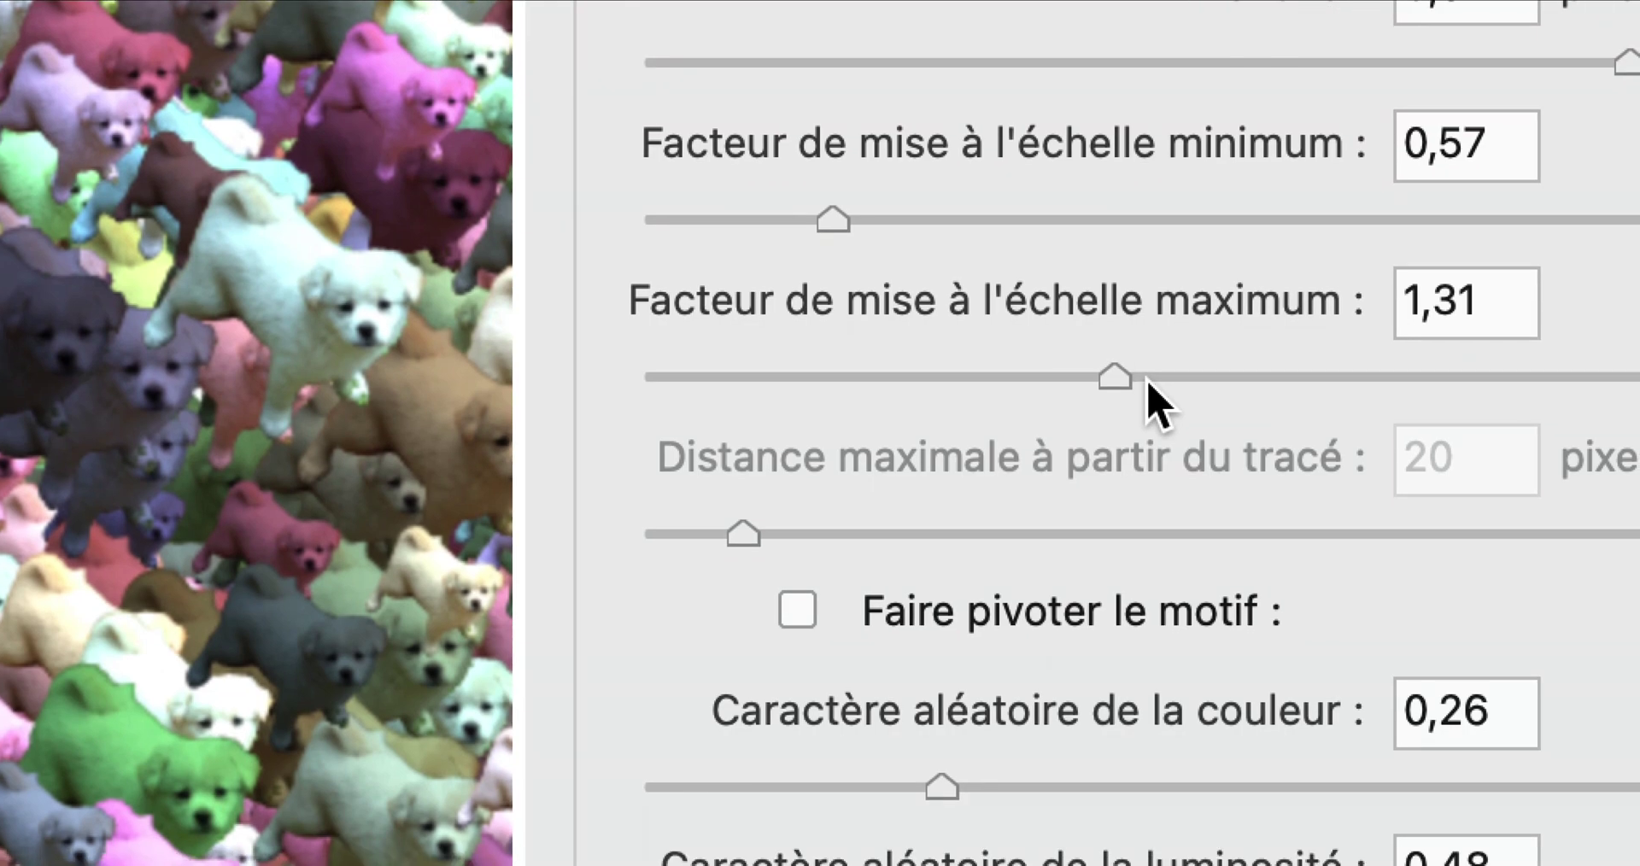
# - Adjust the random fill to a density of 8.8 pixels, a minimum scale factor of 0.72 and a maximum scale factor of 1.19
pyautogui.moveTo(1140, 402); pyautogui.dragTo(1151, 400)
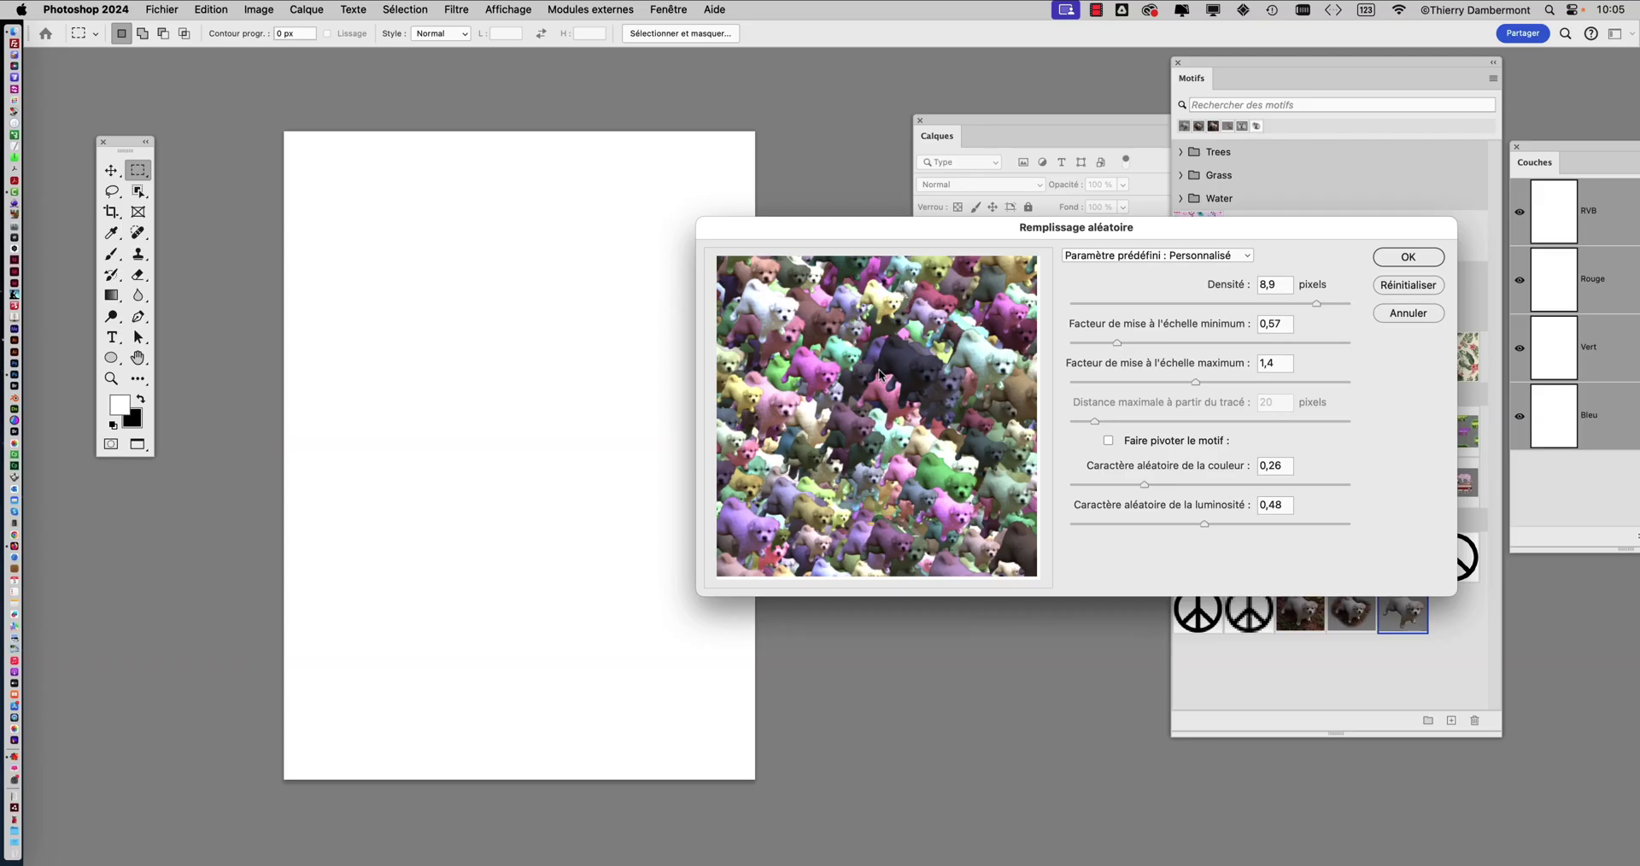
pyautogui.moveTo(1195, 382); pyautogui.dragTo(1125, 343)
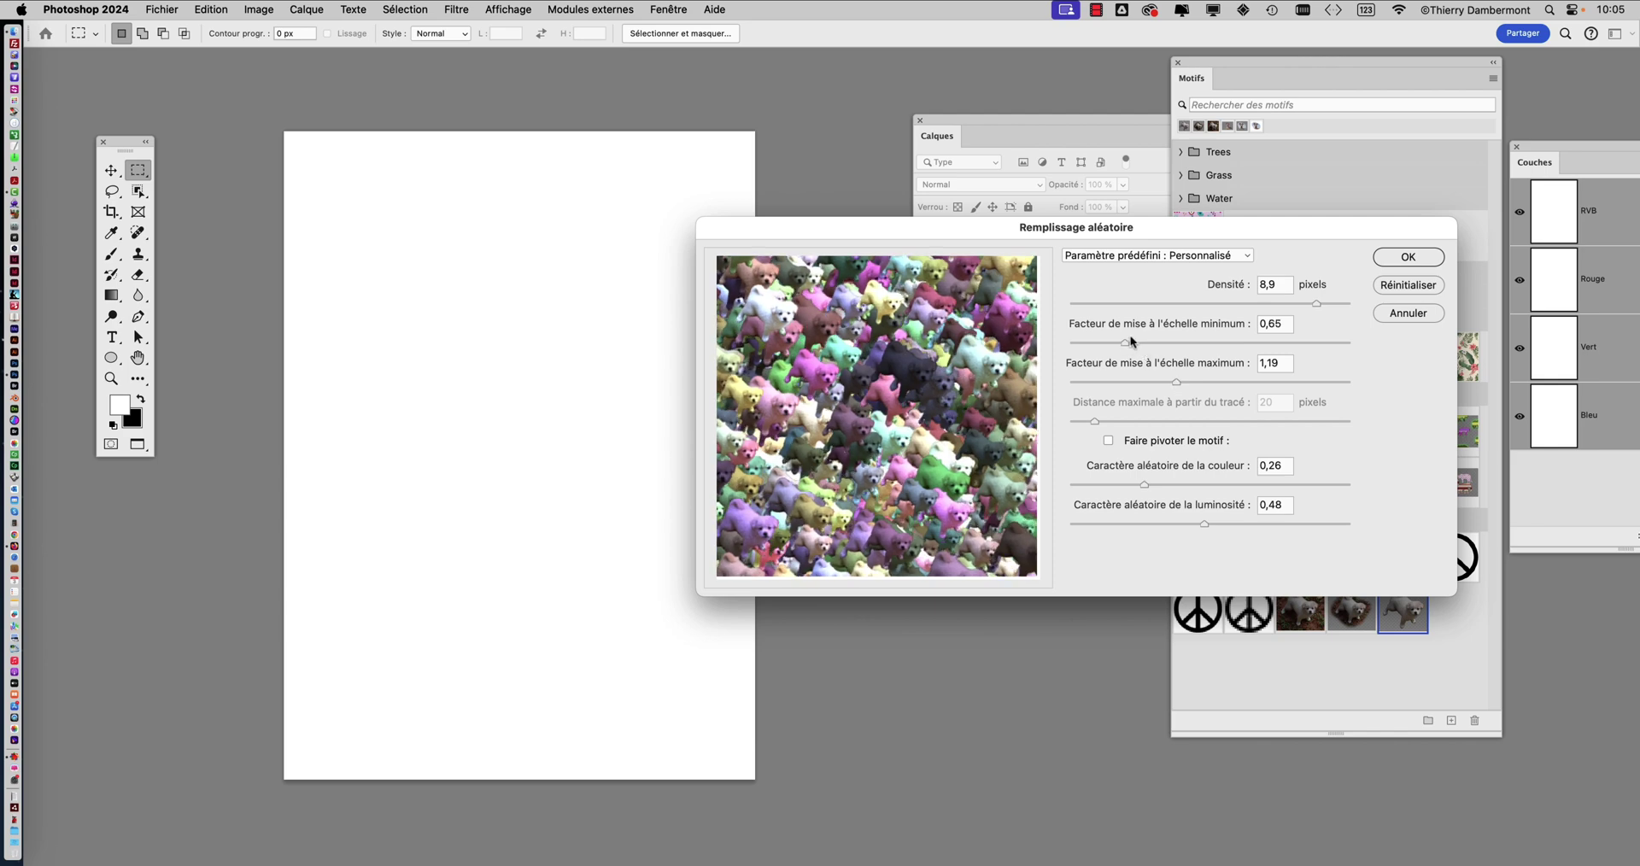
pyautogui.moveTo(1285, 300); pyautogui.dragTo(1312, 299)
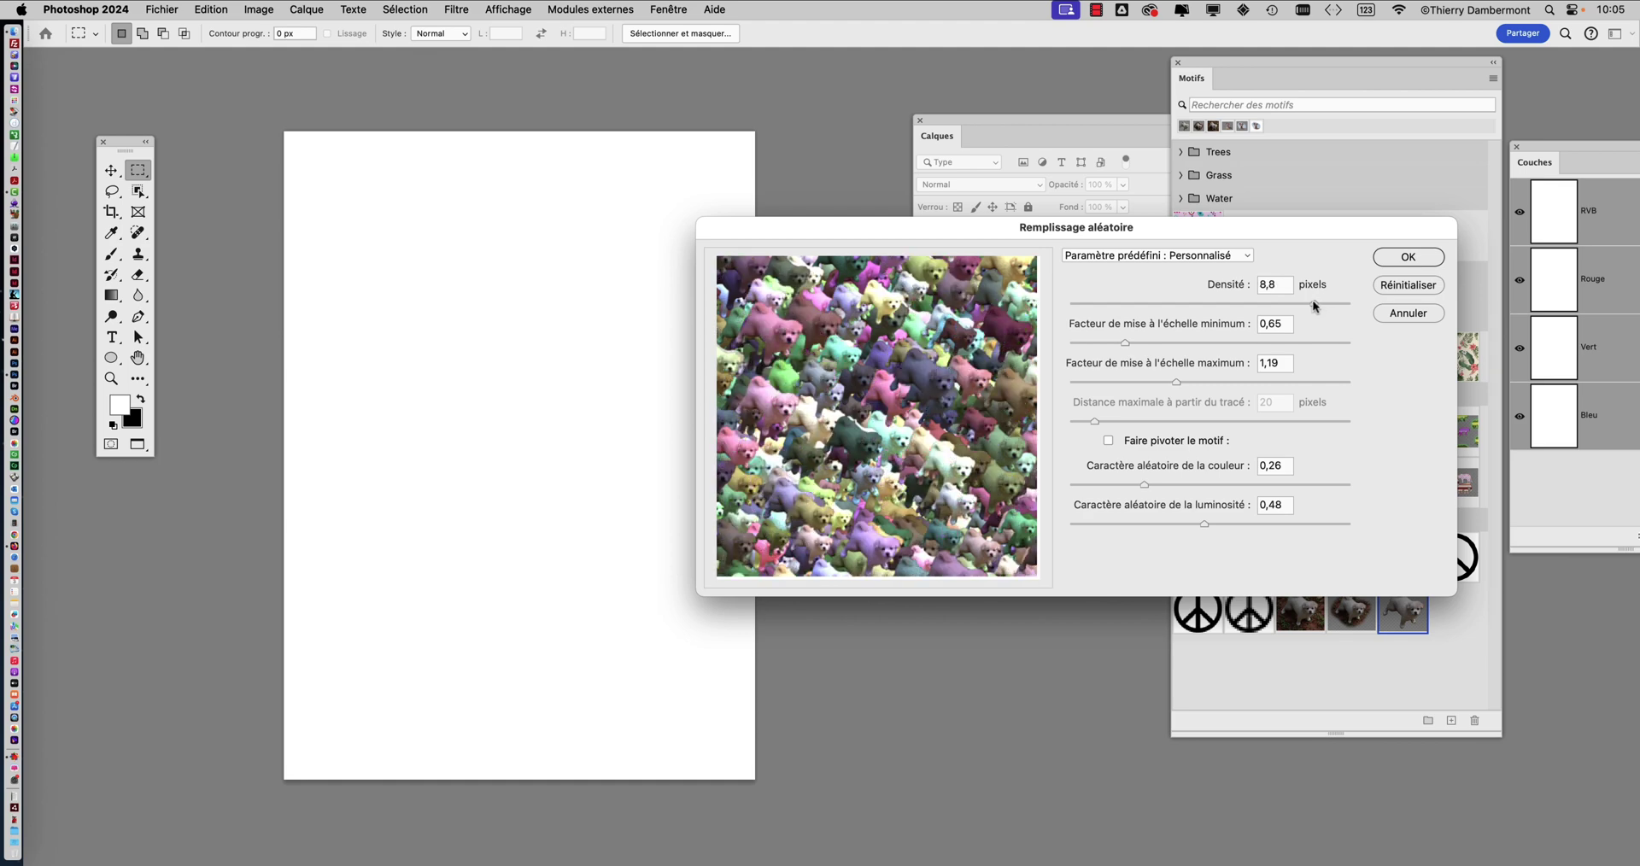
pyautogui.click(1131, 343)
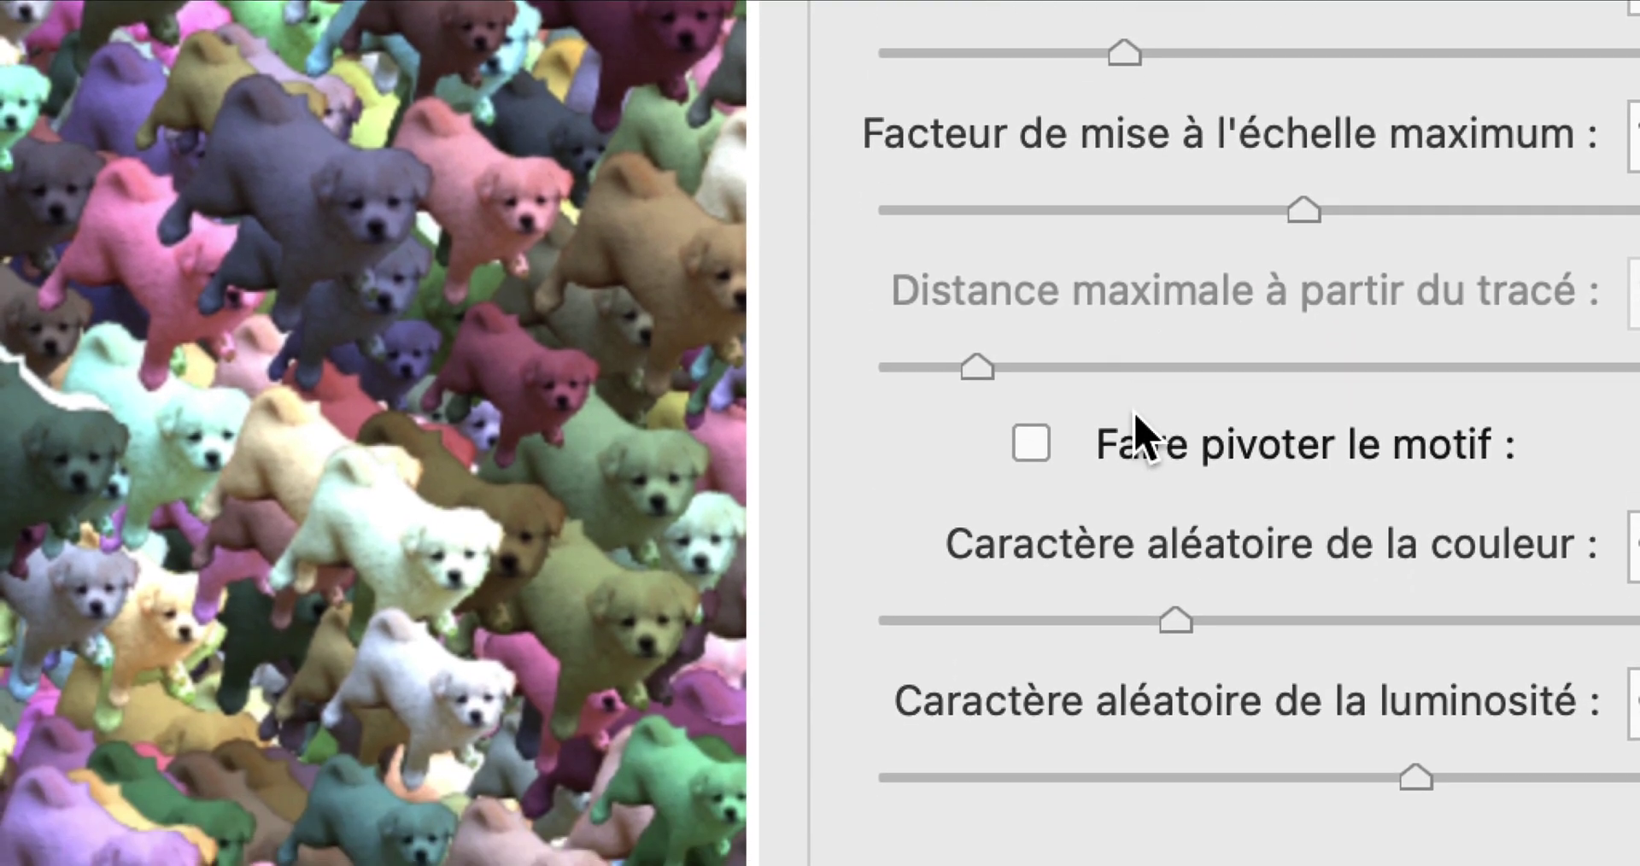
# - Compare the random fill with and without pattern rotation and leave Faire pivoter le motif turned on
pyautogui.click(1138, 740)
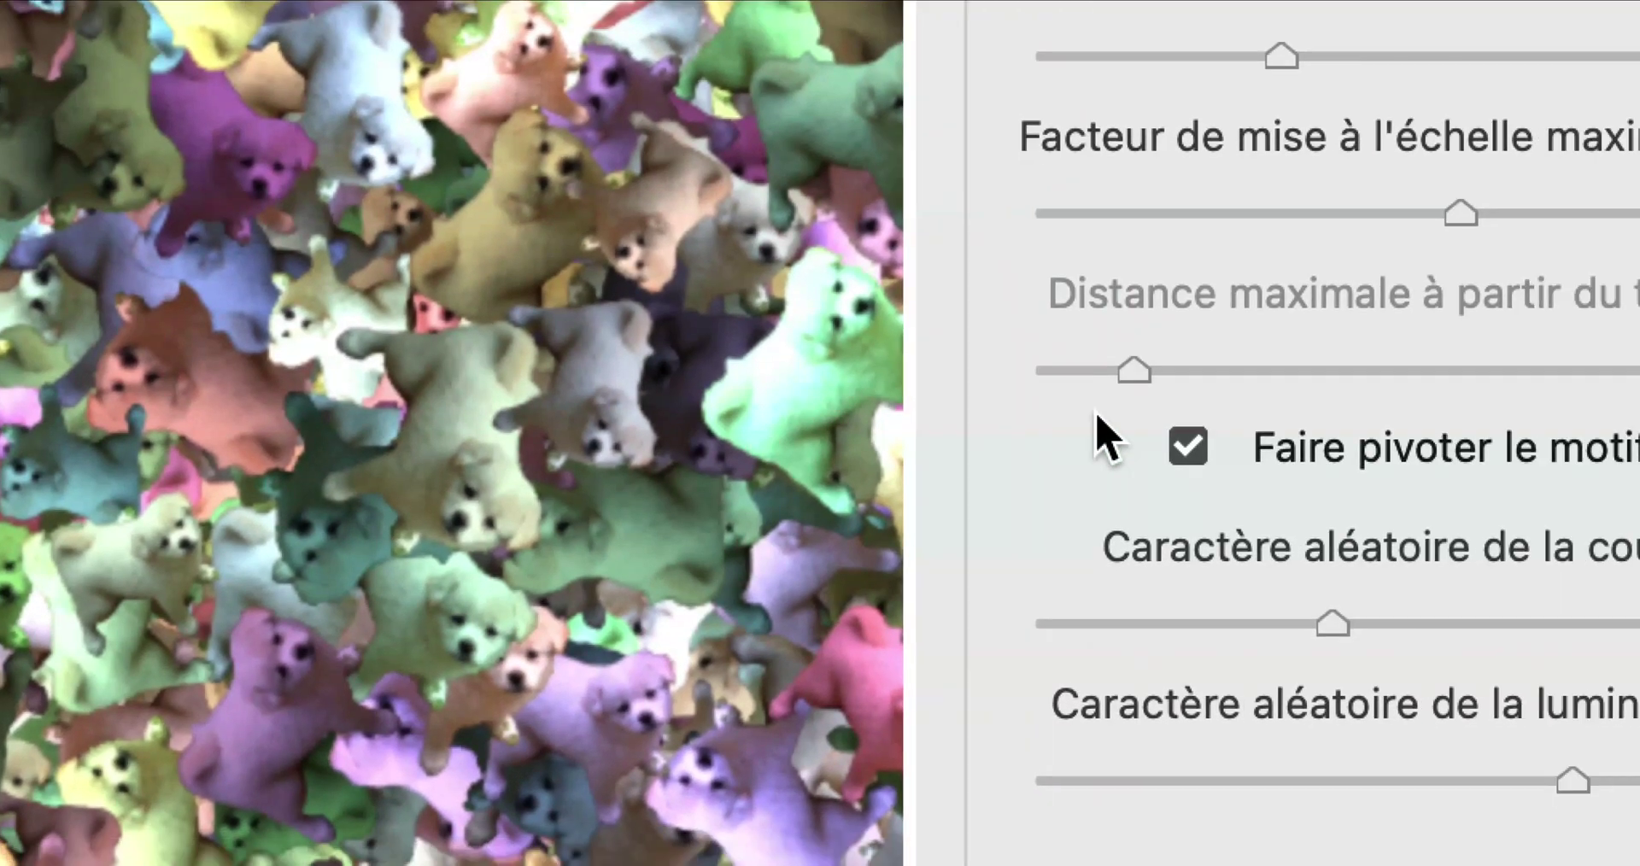
pyautogui.click(1187, 446)
pyautogui.click(1187, 446)
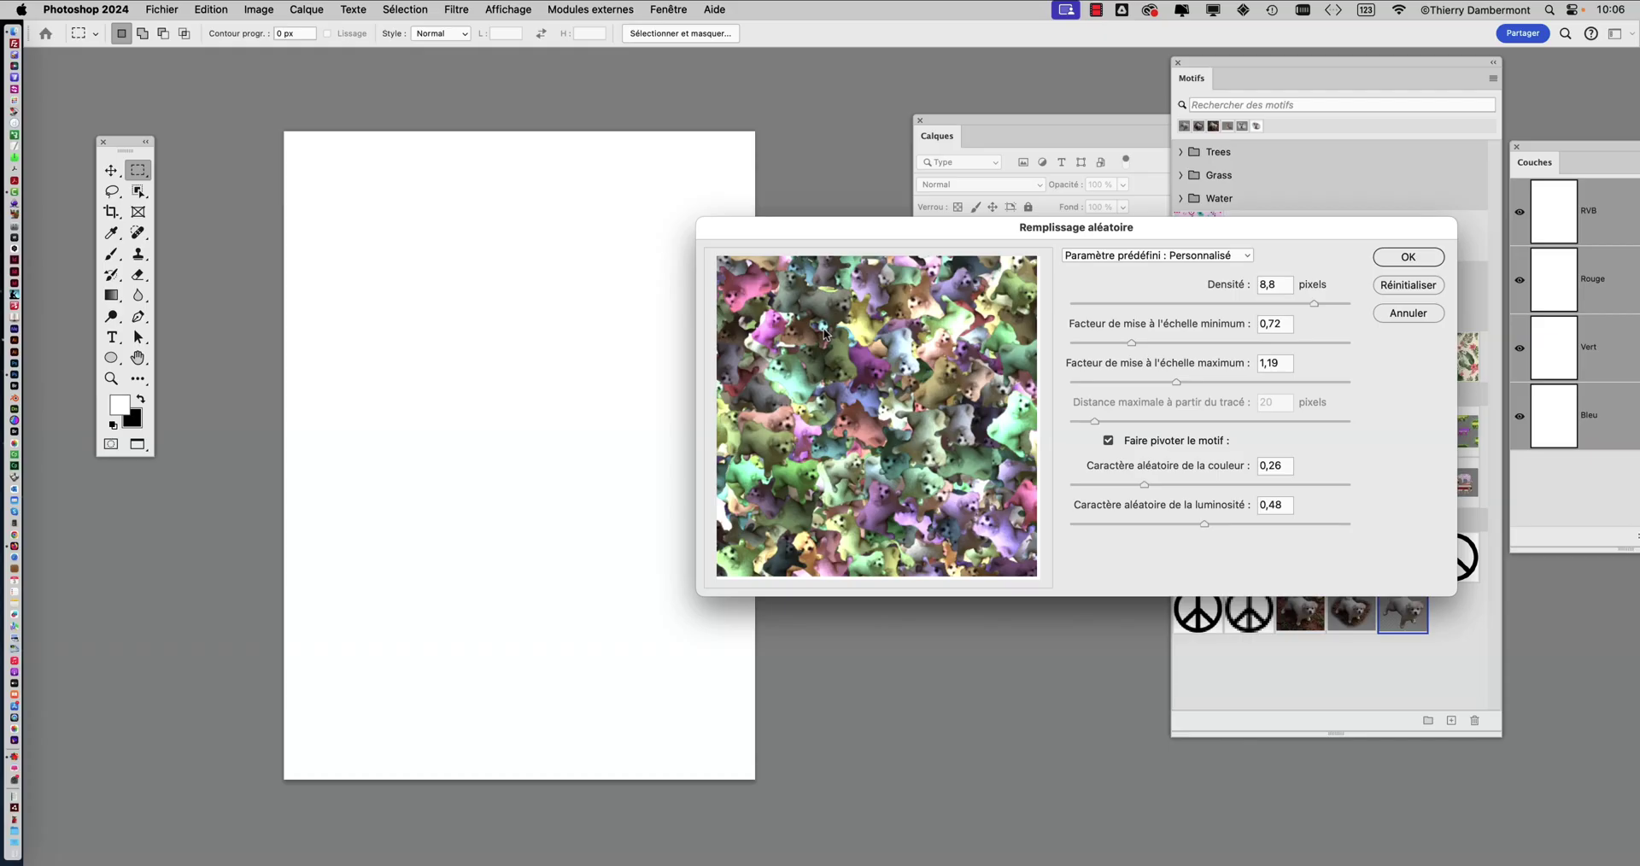
# - Set the random fill's minimum scale factor to 0.29 and maximum to 0.8, and apply it to the white document
pyautogui.click(1157, 342)
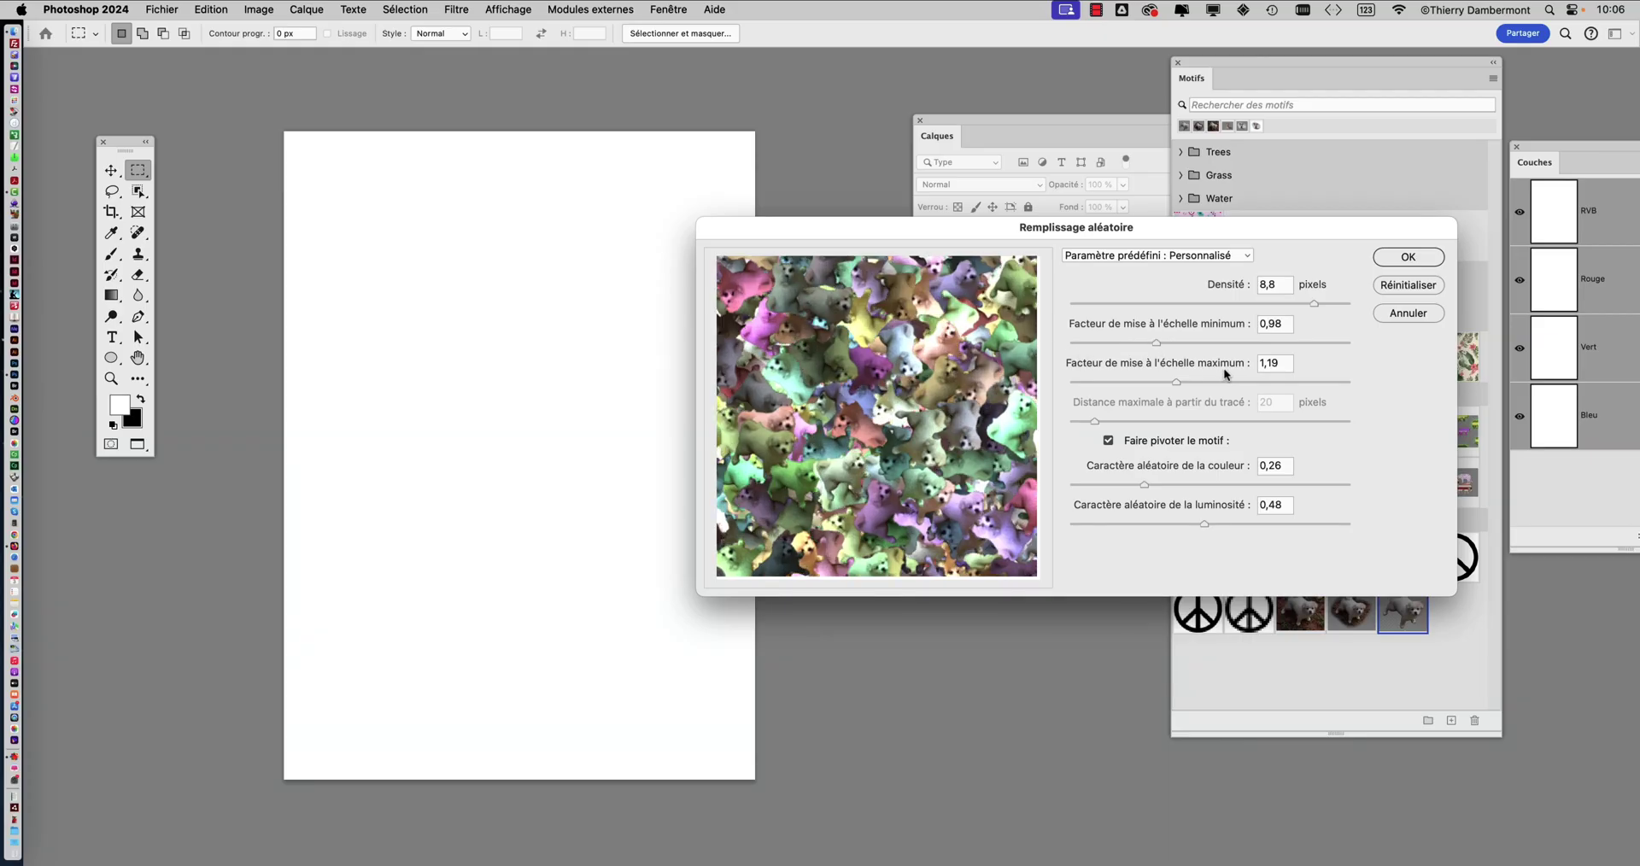
pyautogui.click(1230, 382)
pyautogui.click(1113, 342)
pyautogui.click(1140, 382)
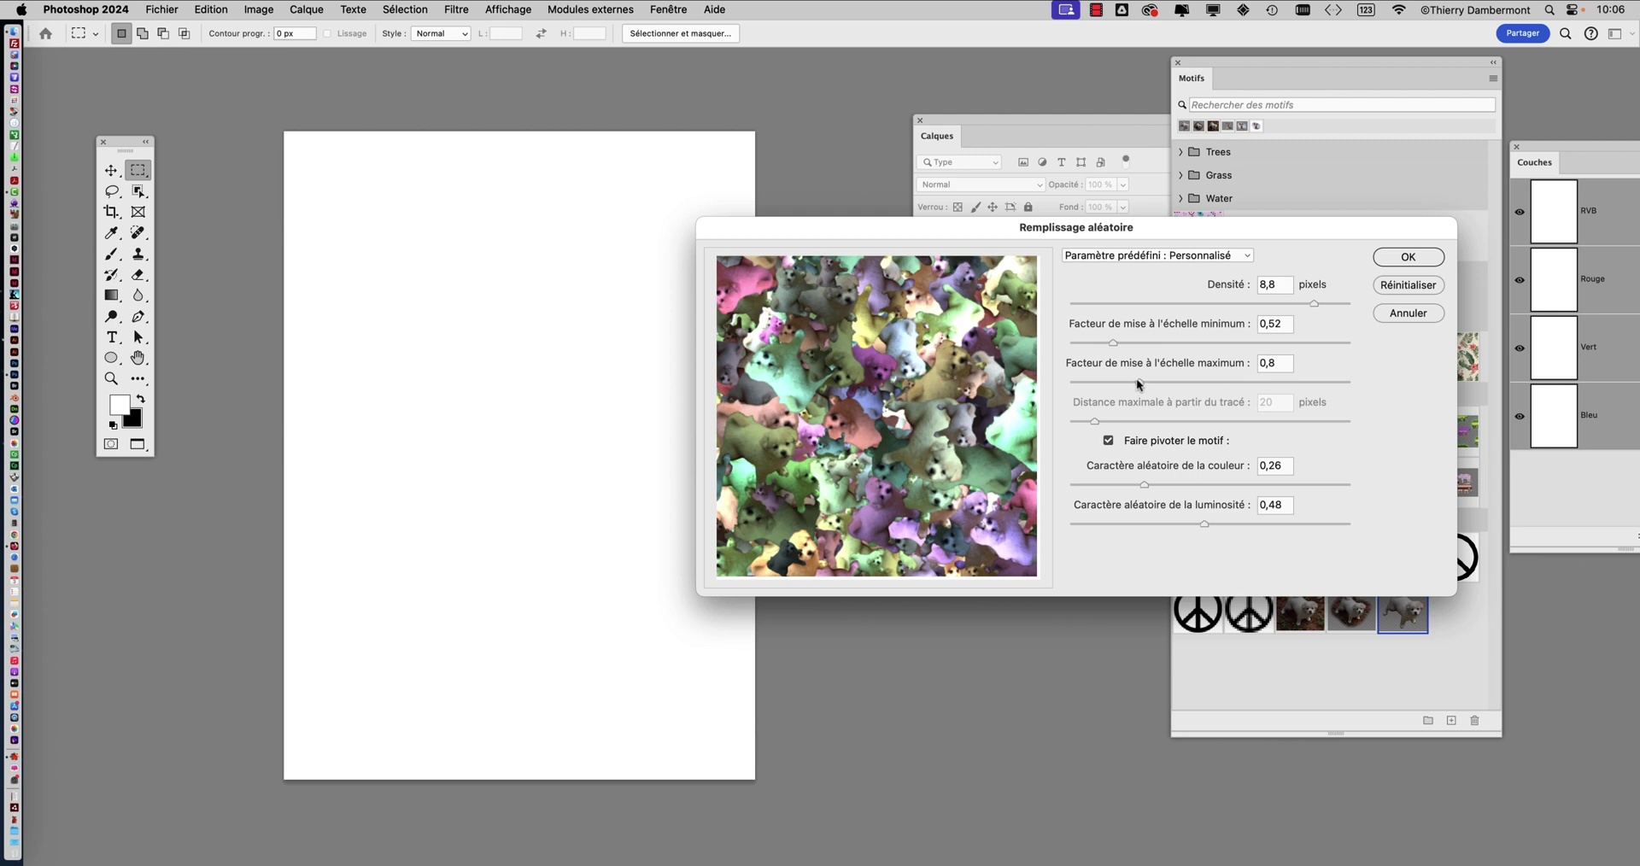
pyautogui.click(1091, 343)
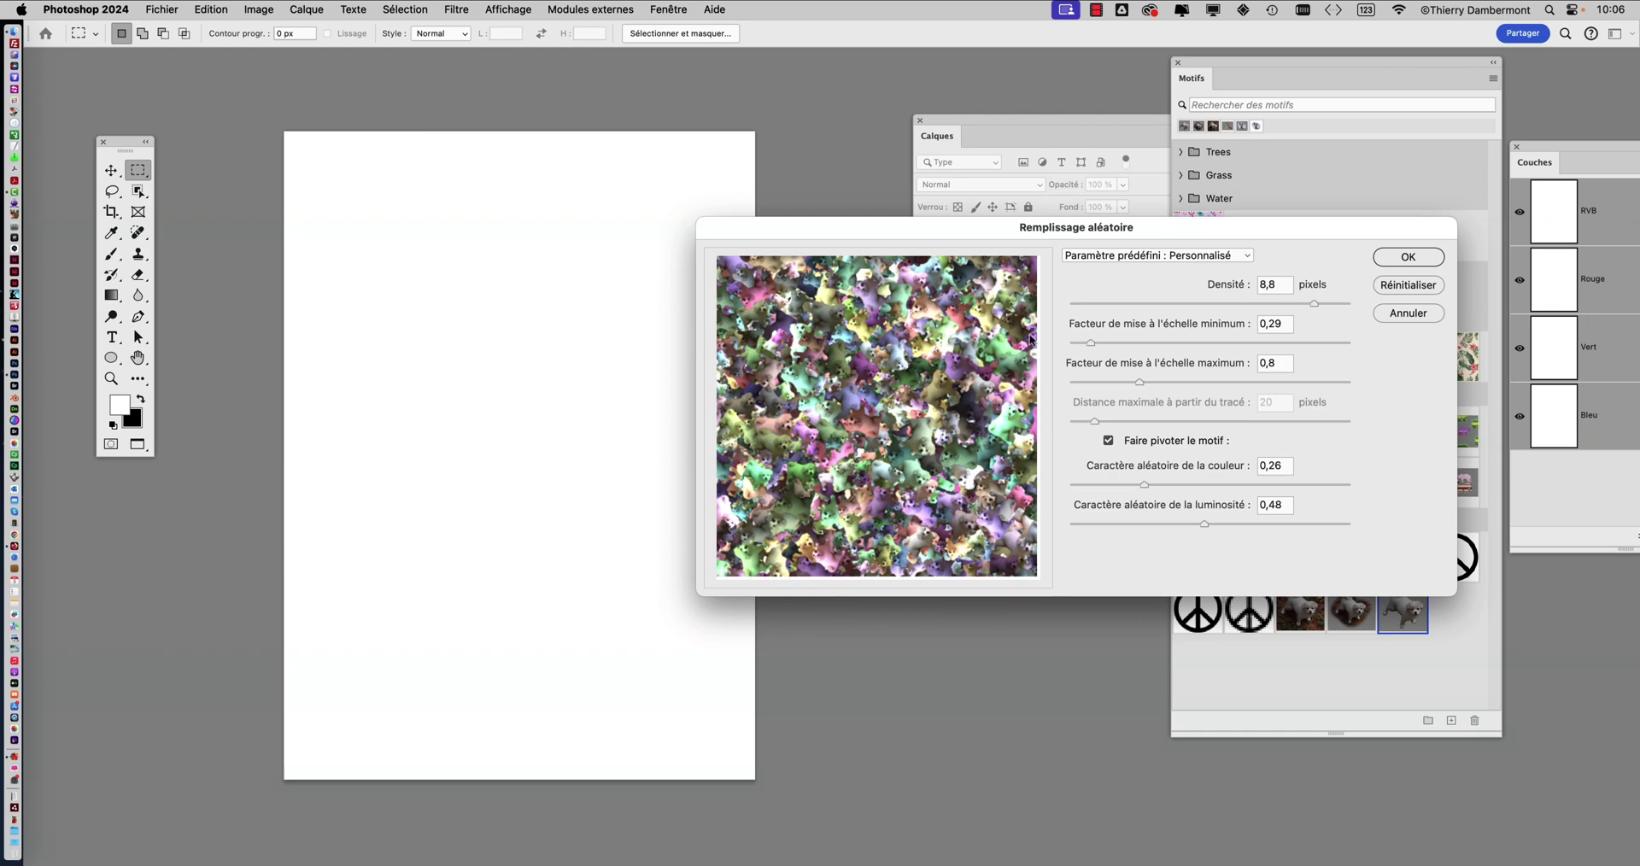
pyautogui.click(1396, 259)
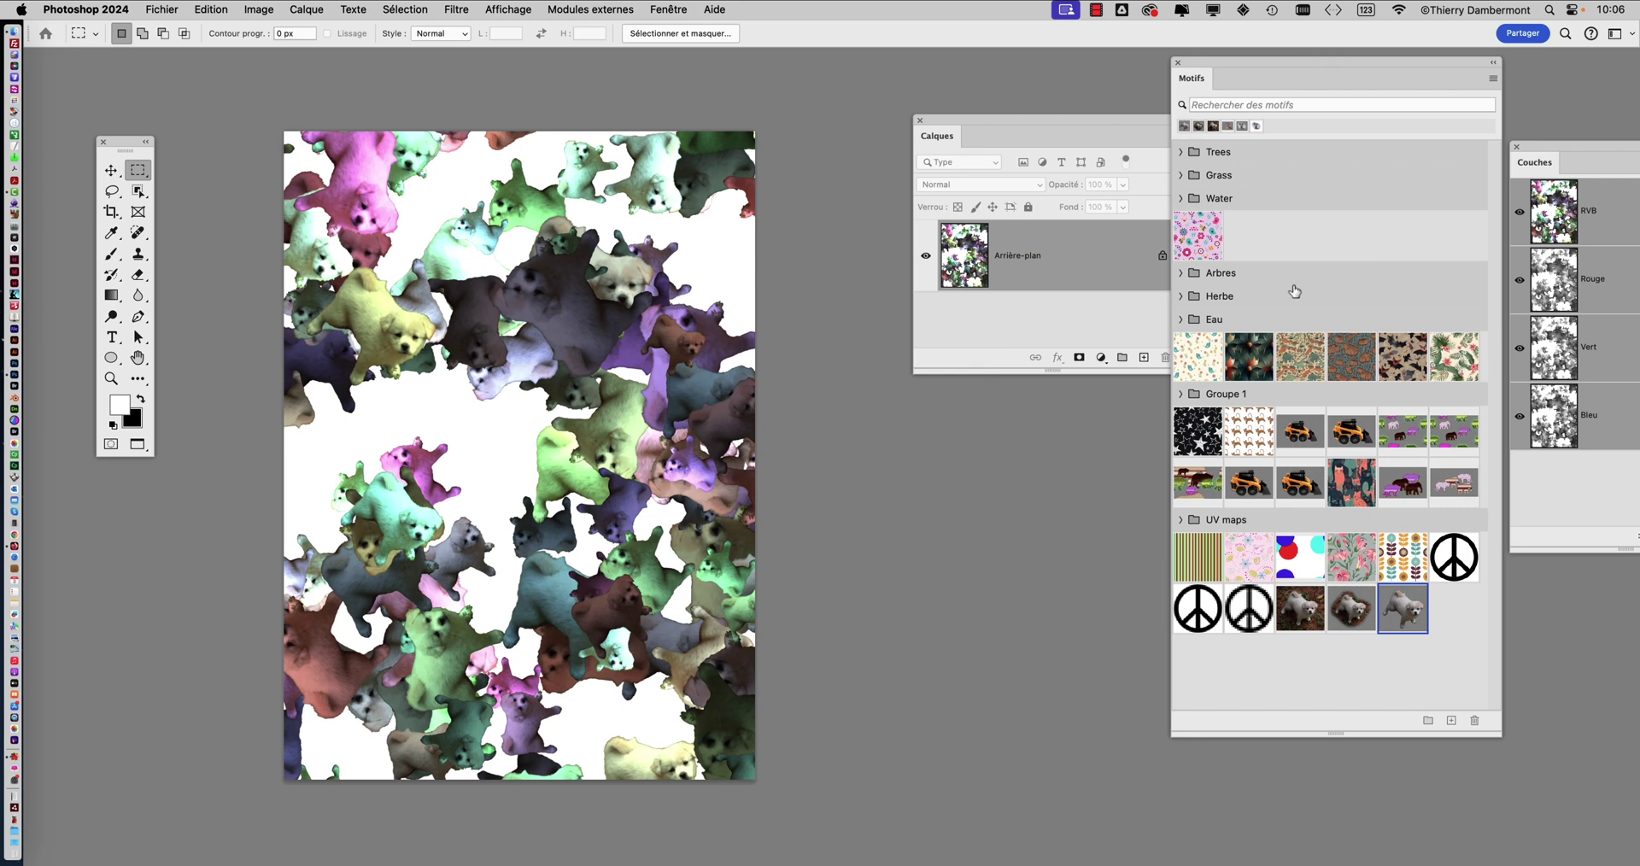
# - Repeat the random puppy pattern fill twice with the same settings to cover more of the white areas
pyautogui.hotkey('shift', 'F5')
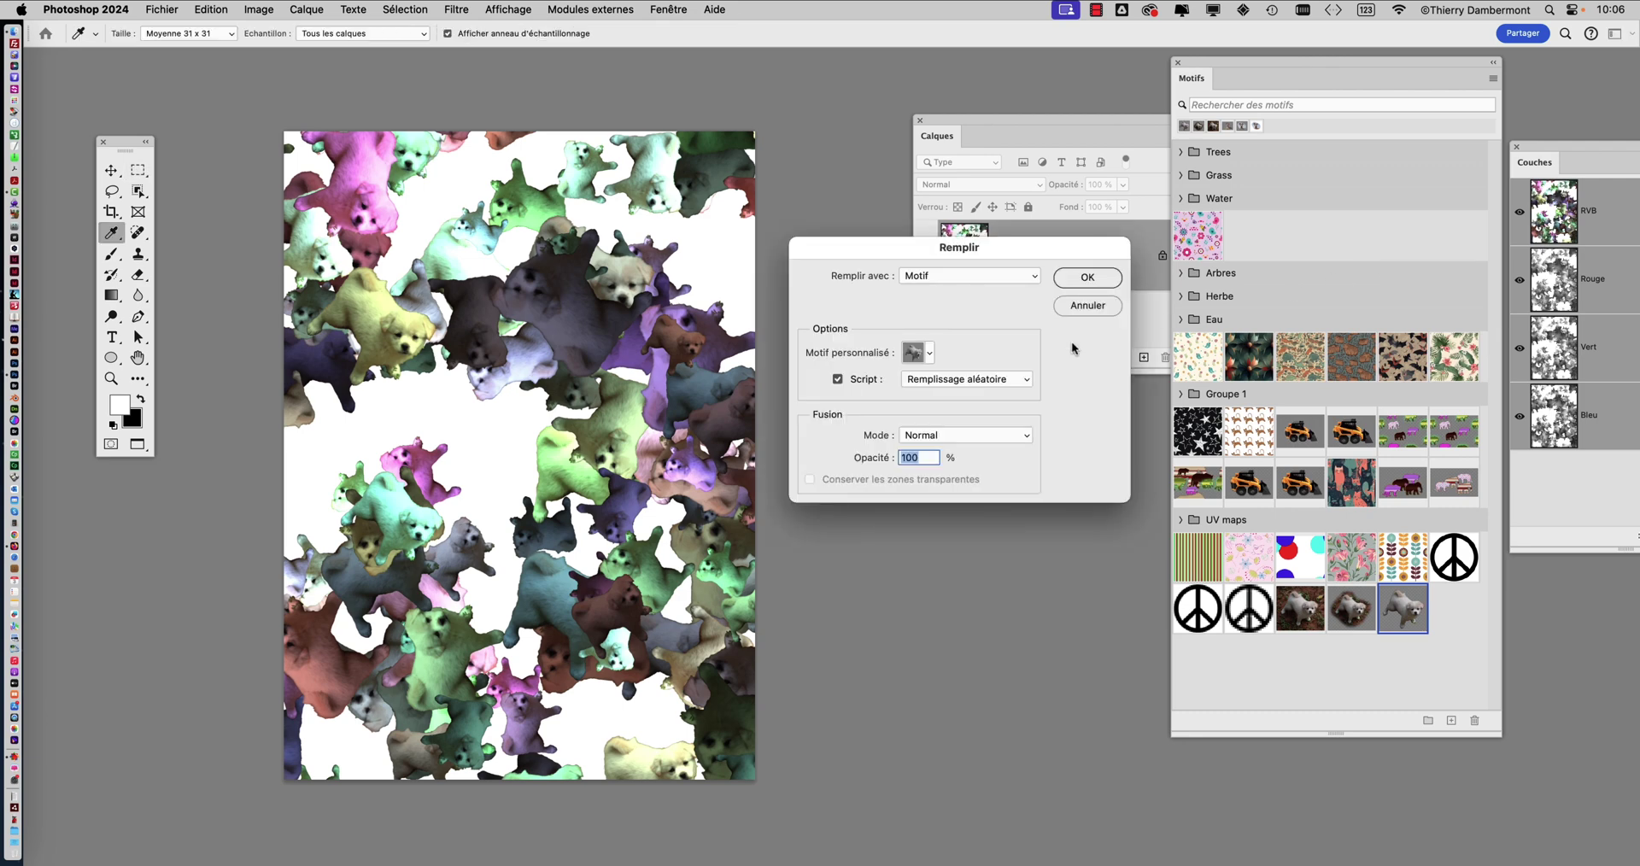
pyautogui.click(1086, 278)
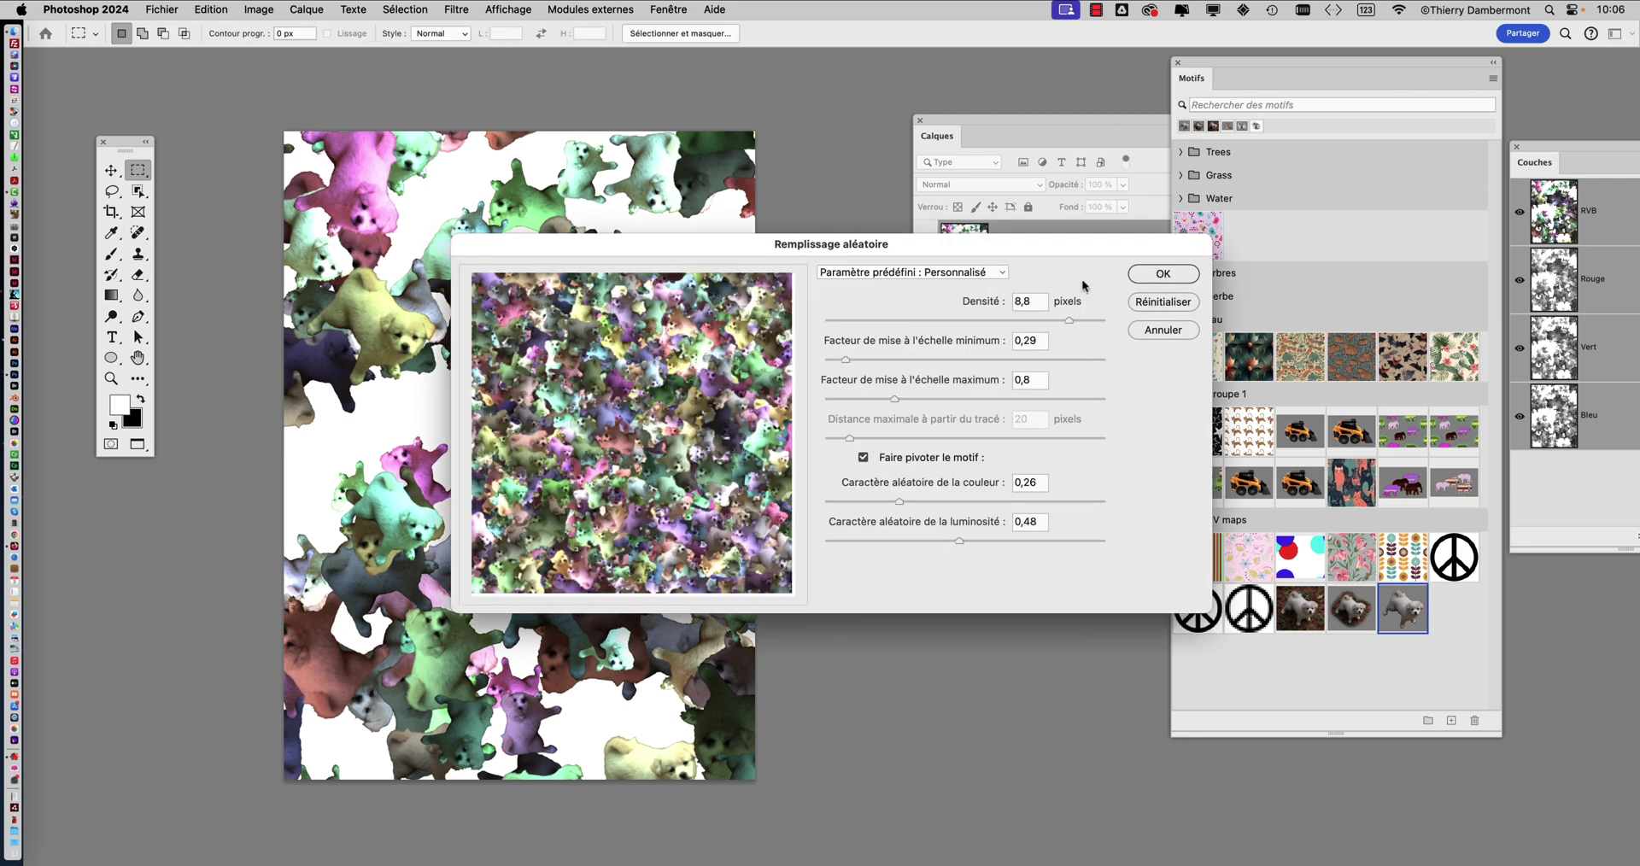
pyautogui.click(1148, 279)
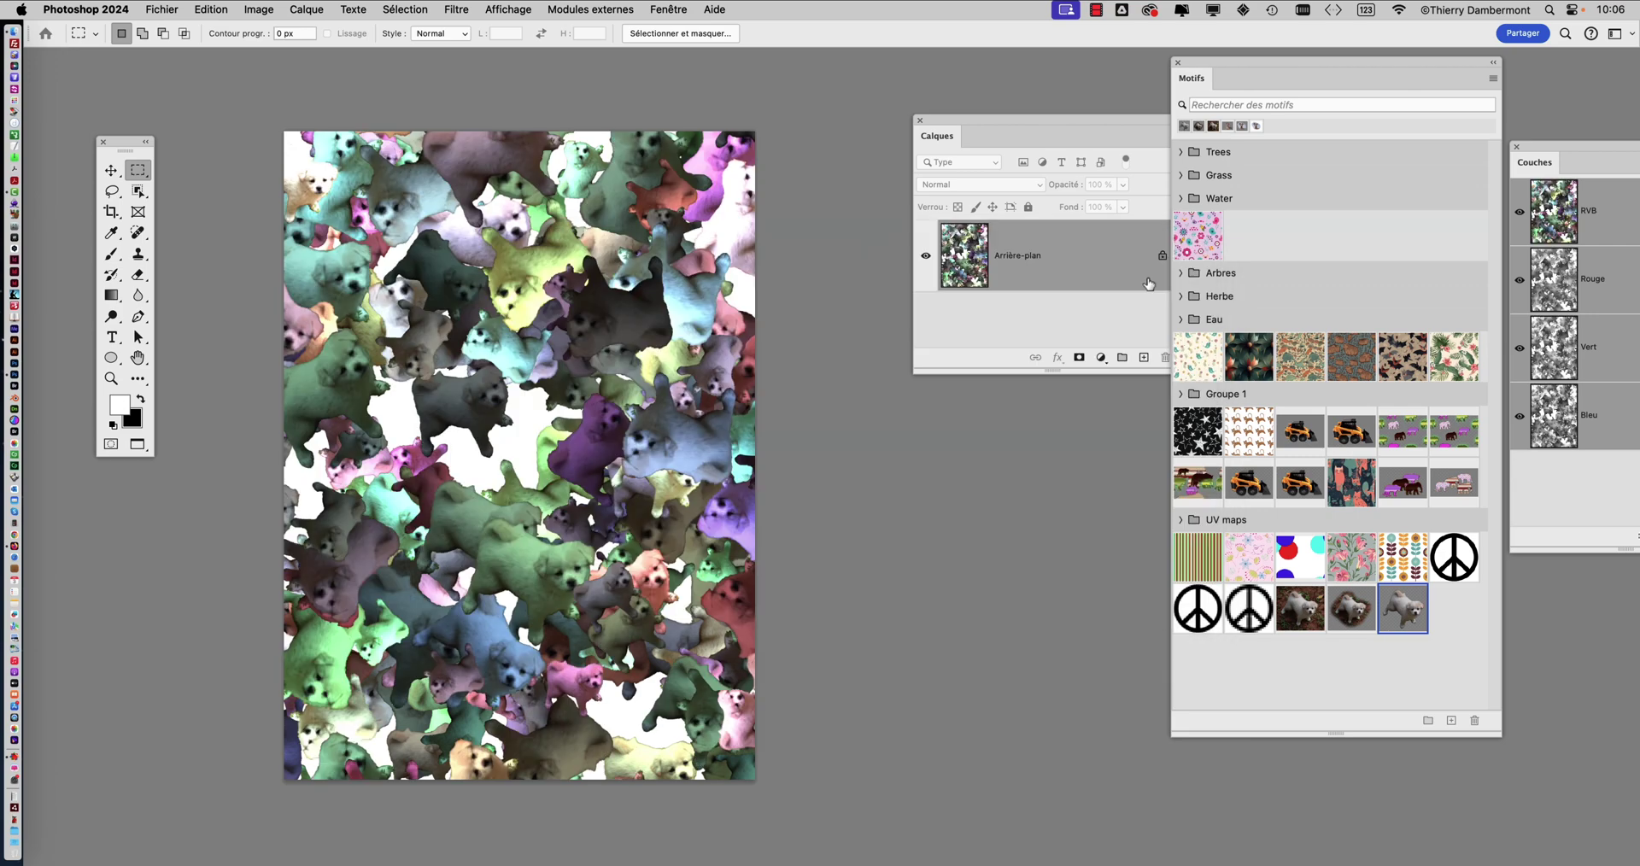
pyautogui.hotkey('shift', 'F5')
pyautogui.click(1111, 280)
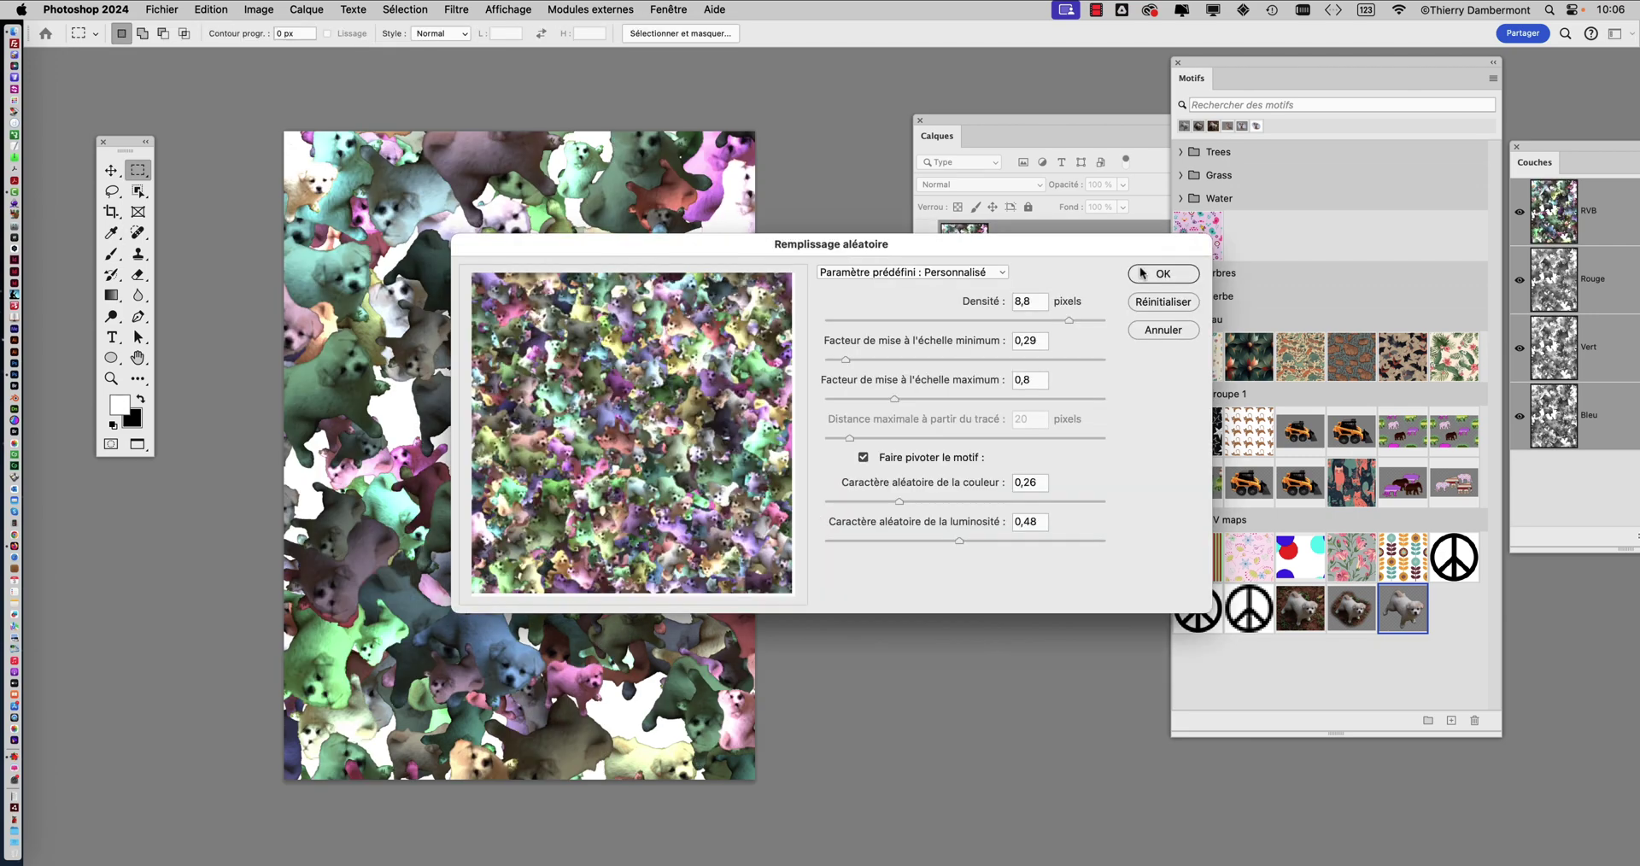
pyautogui.click(1145, 275)
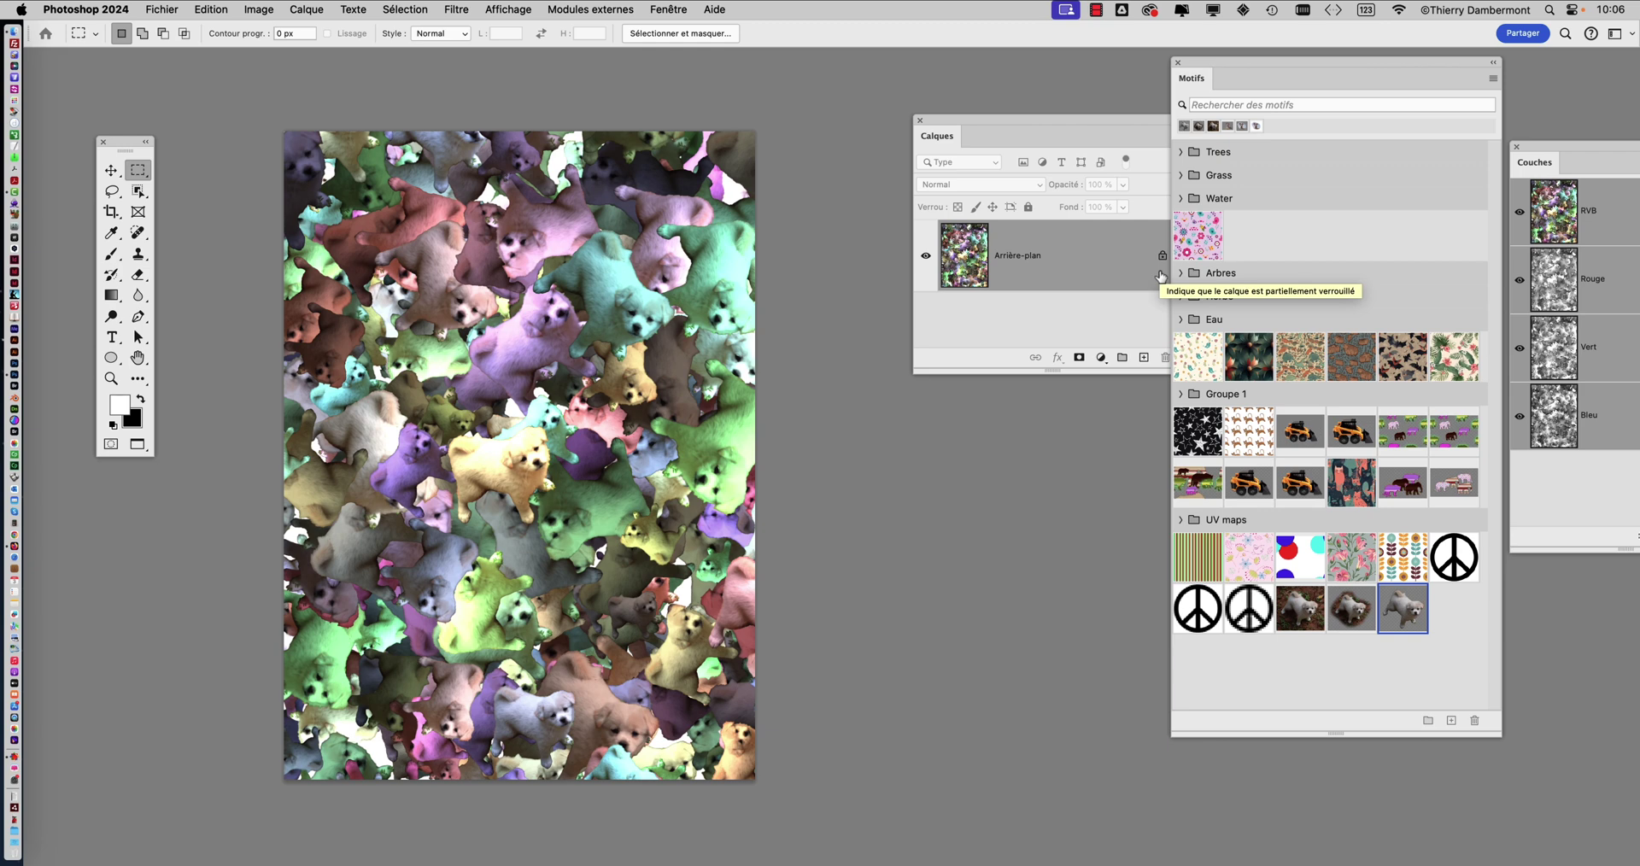
# - Try one more random puppy fill over the document with the same settings
pyautogui.hotkey('shift', 'F5')
pyautogui.click(1106, 275)
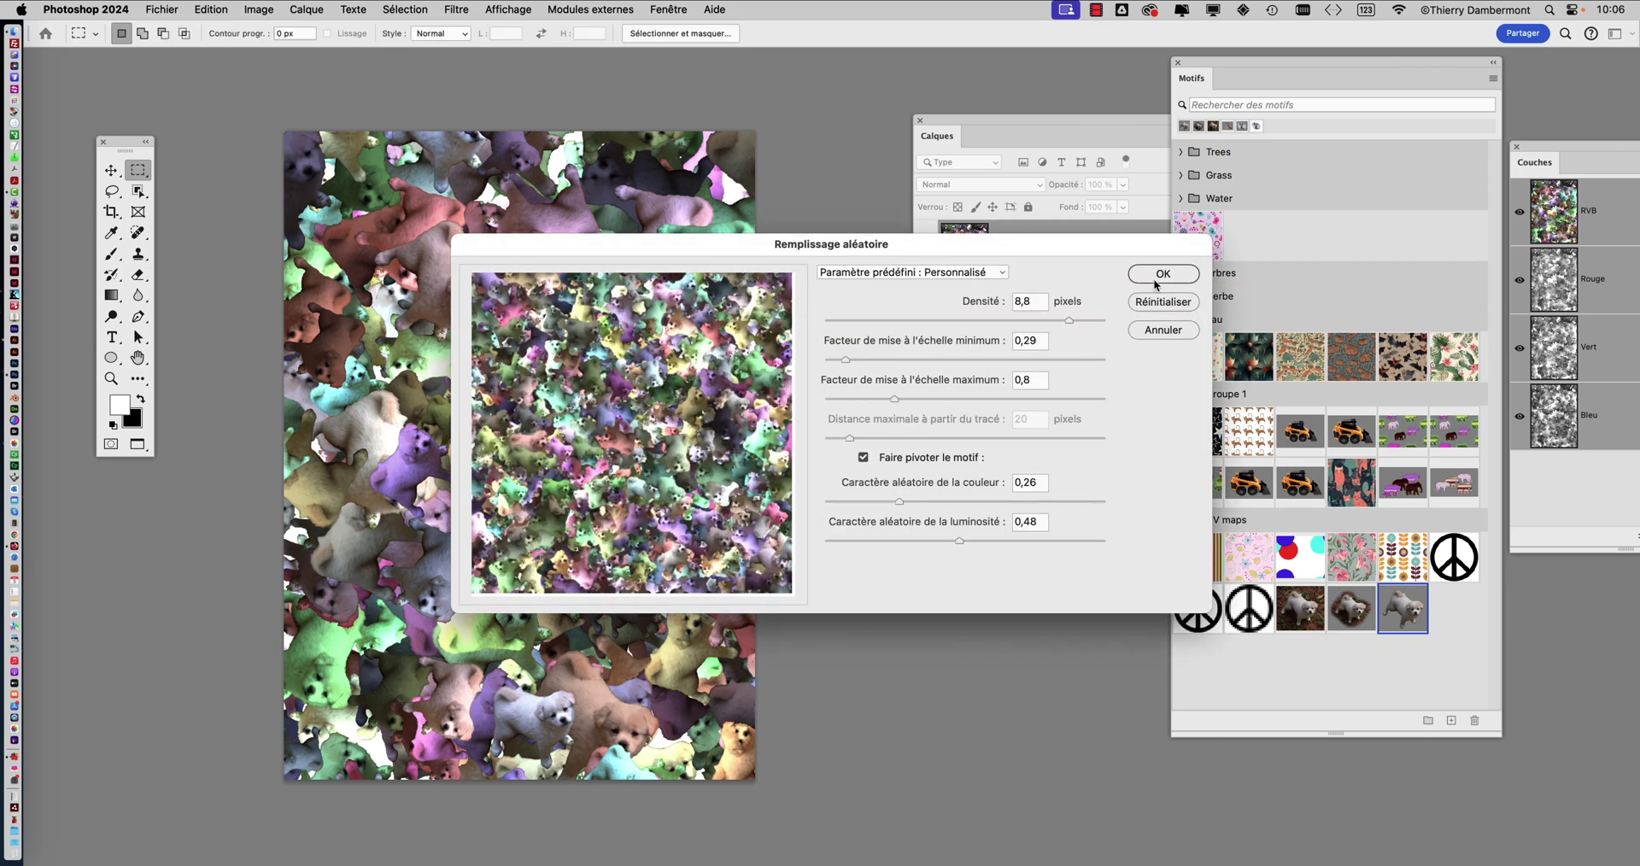
pyautogui.click(1162, 275)
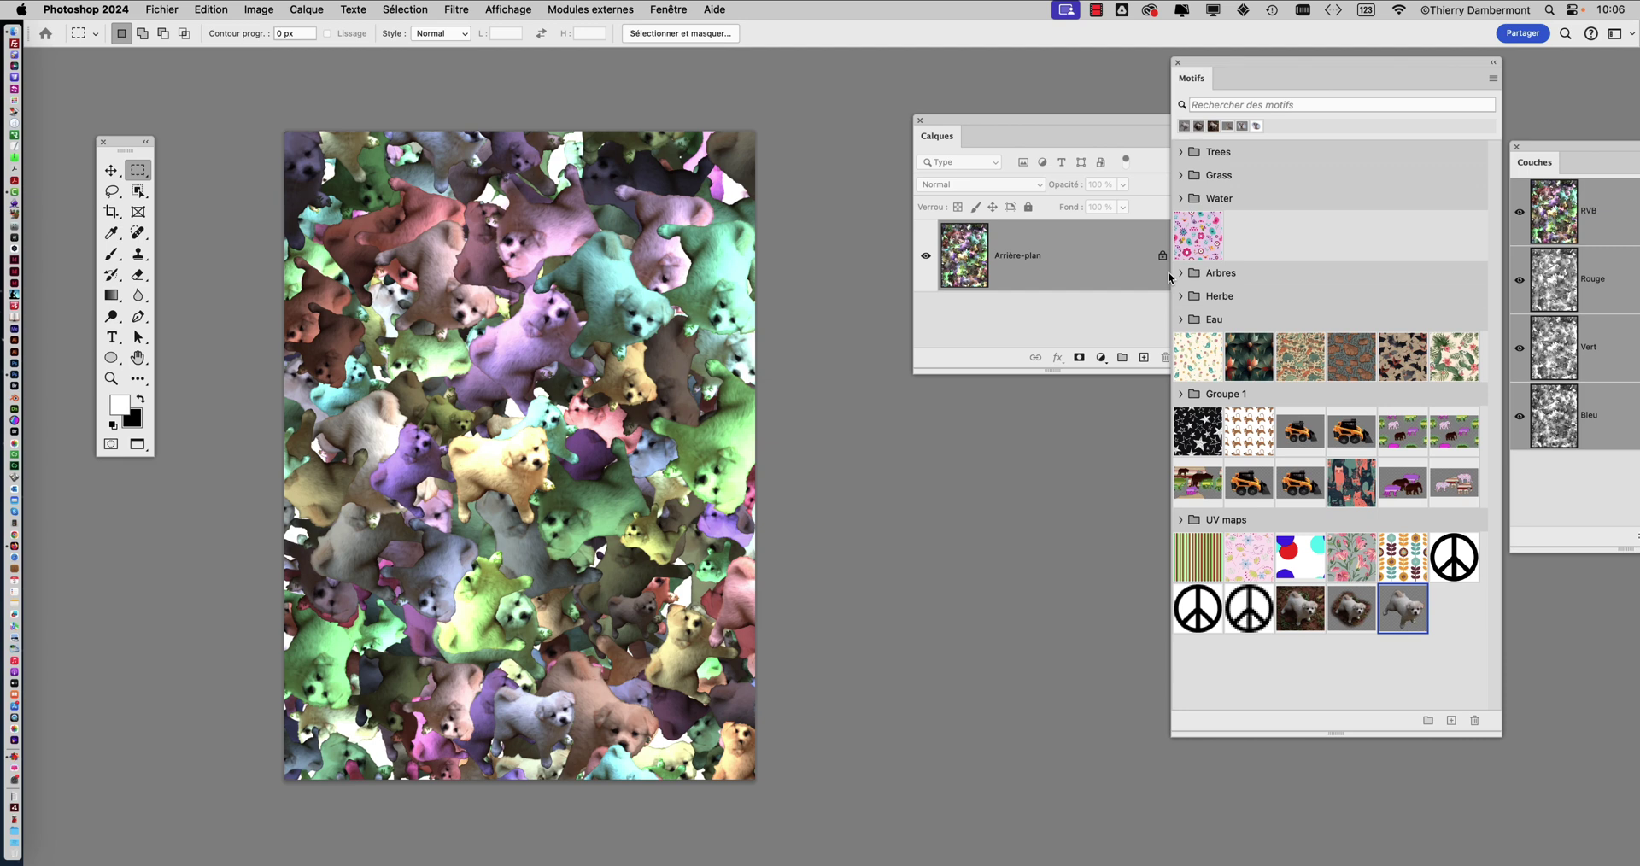
# - Examine the overlapping puppies and the remaining white gaps up close across the filled document
pyautogui.scroll(3, 503, 481)
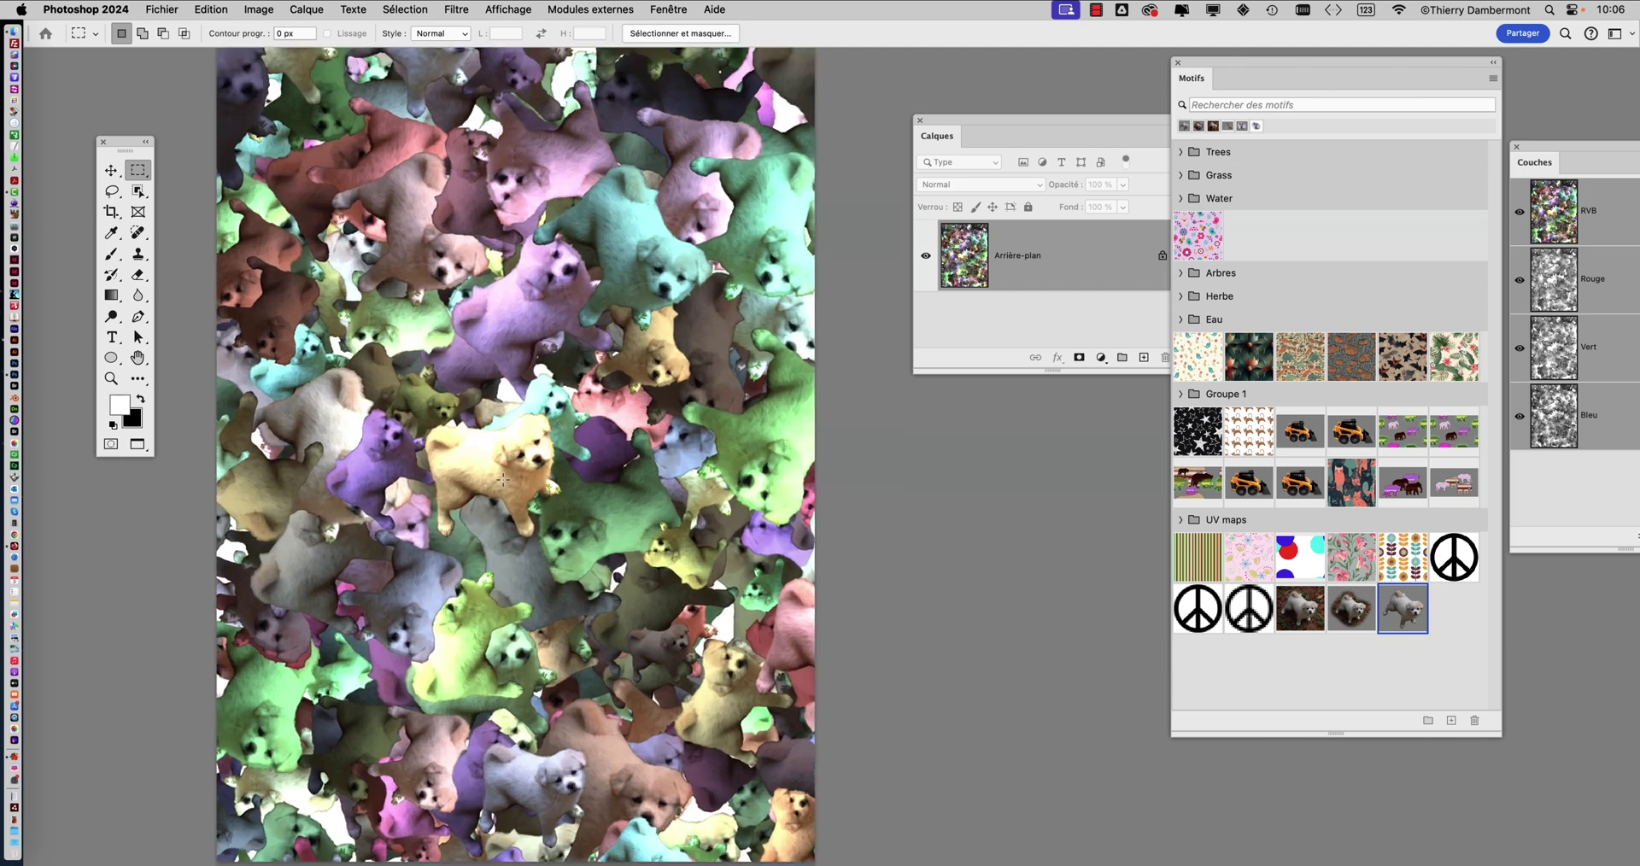
pyautogui.scroll(5, 503, 481)
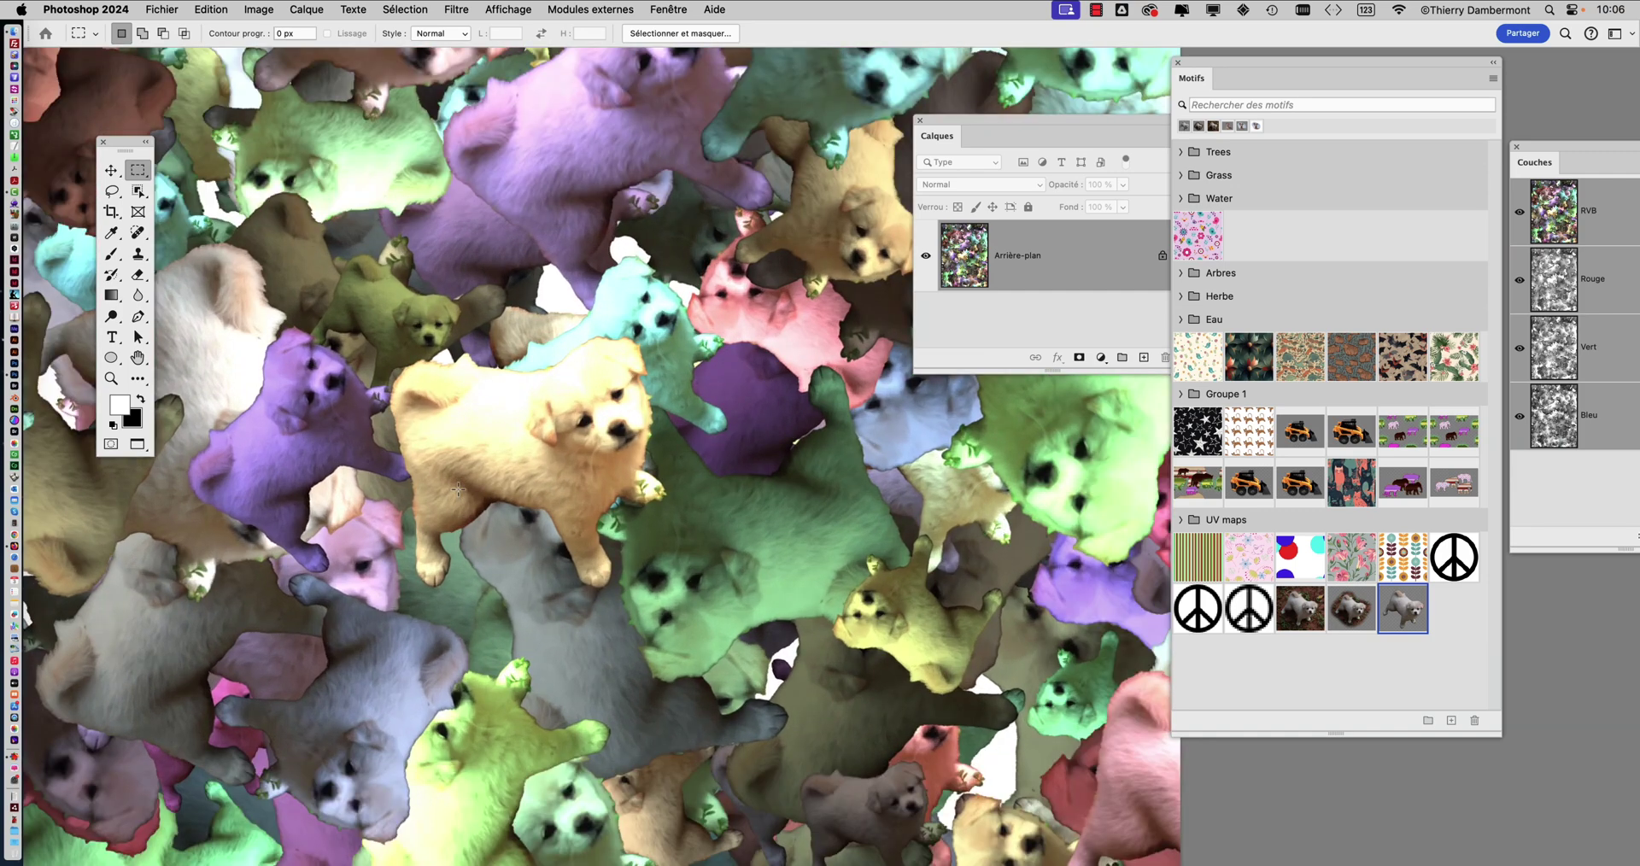
pyautogui.scroll(3, 458, 489)
pyautogui.scroll(-10, 506, 575)
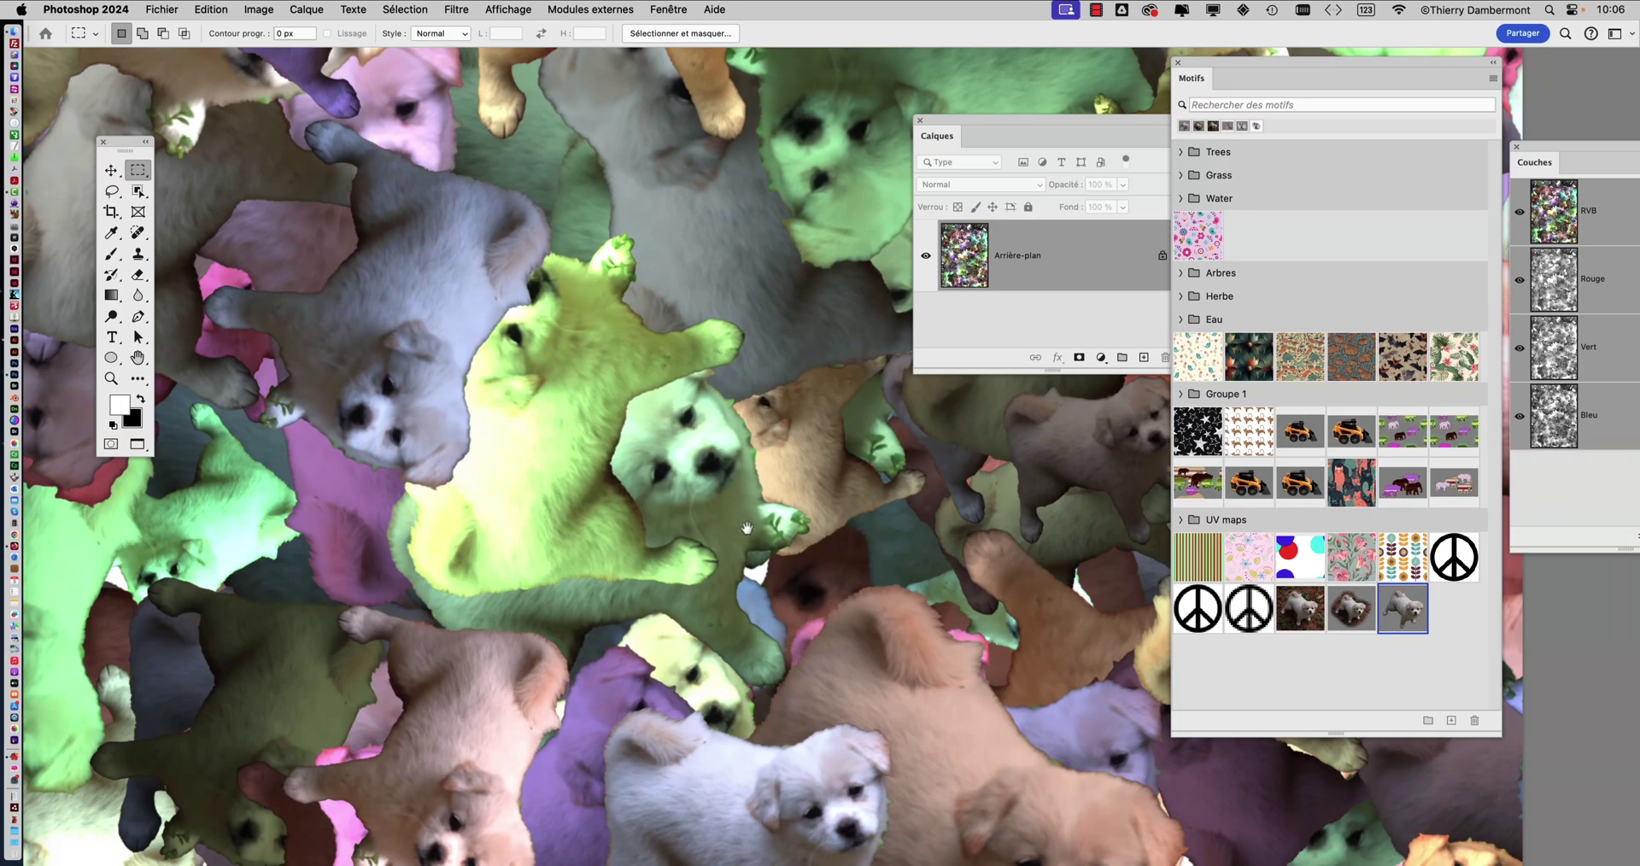
pyautogui.scroll(-8, 747, 528)
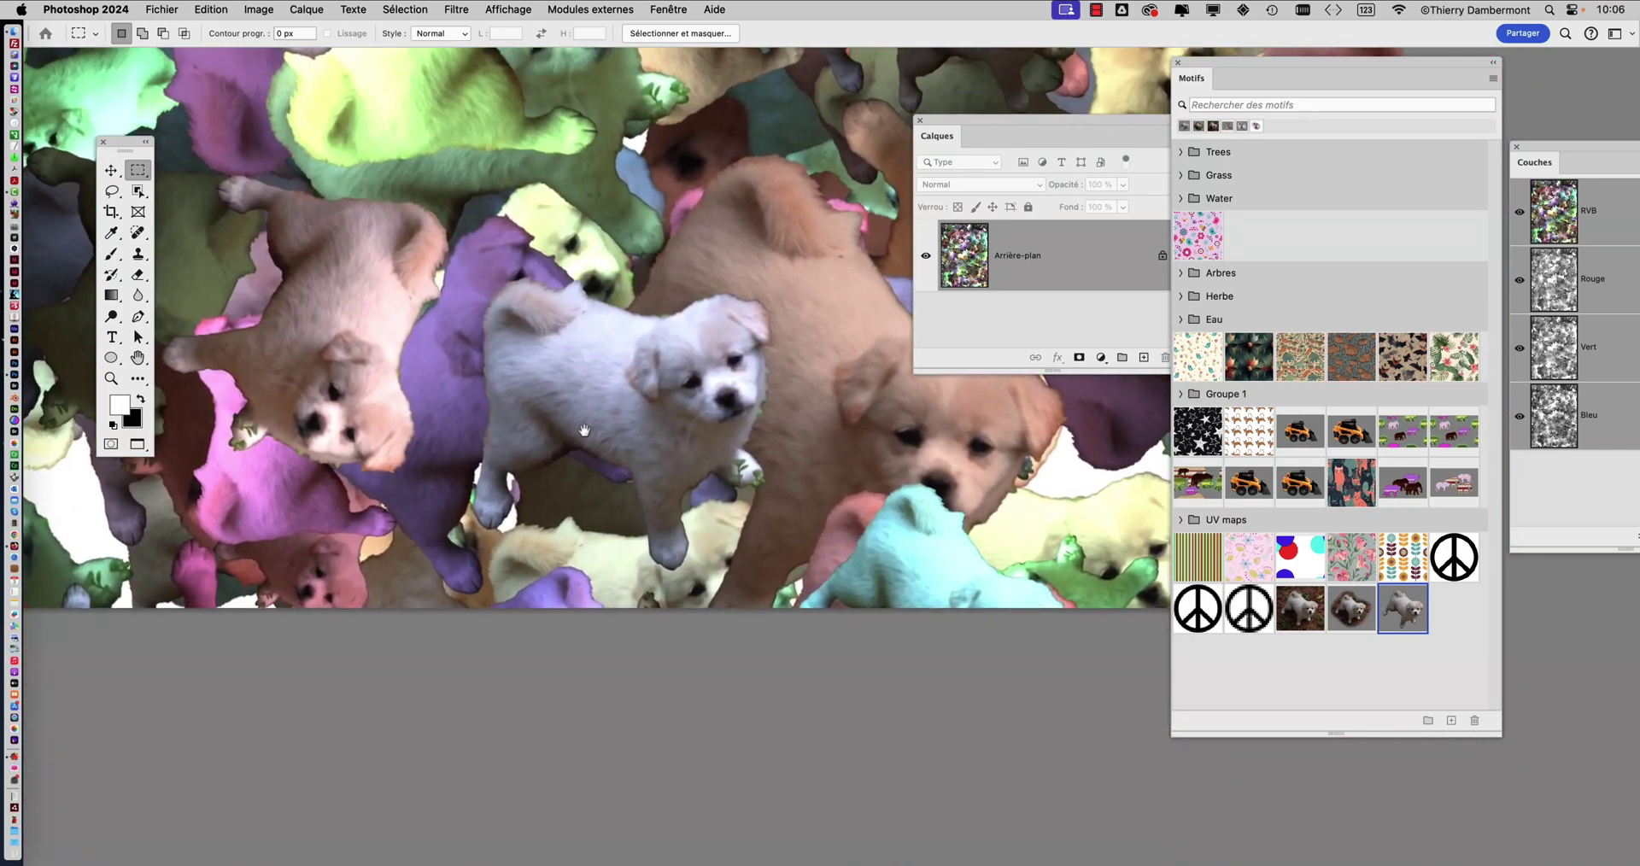
pyautogui.scroll(10, 584, 430)
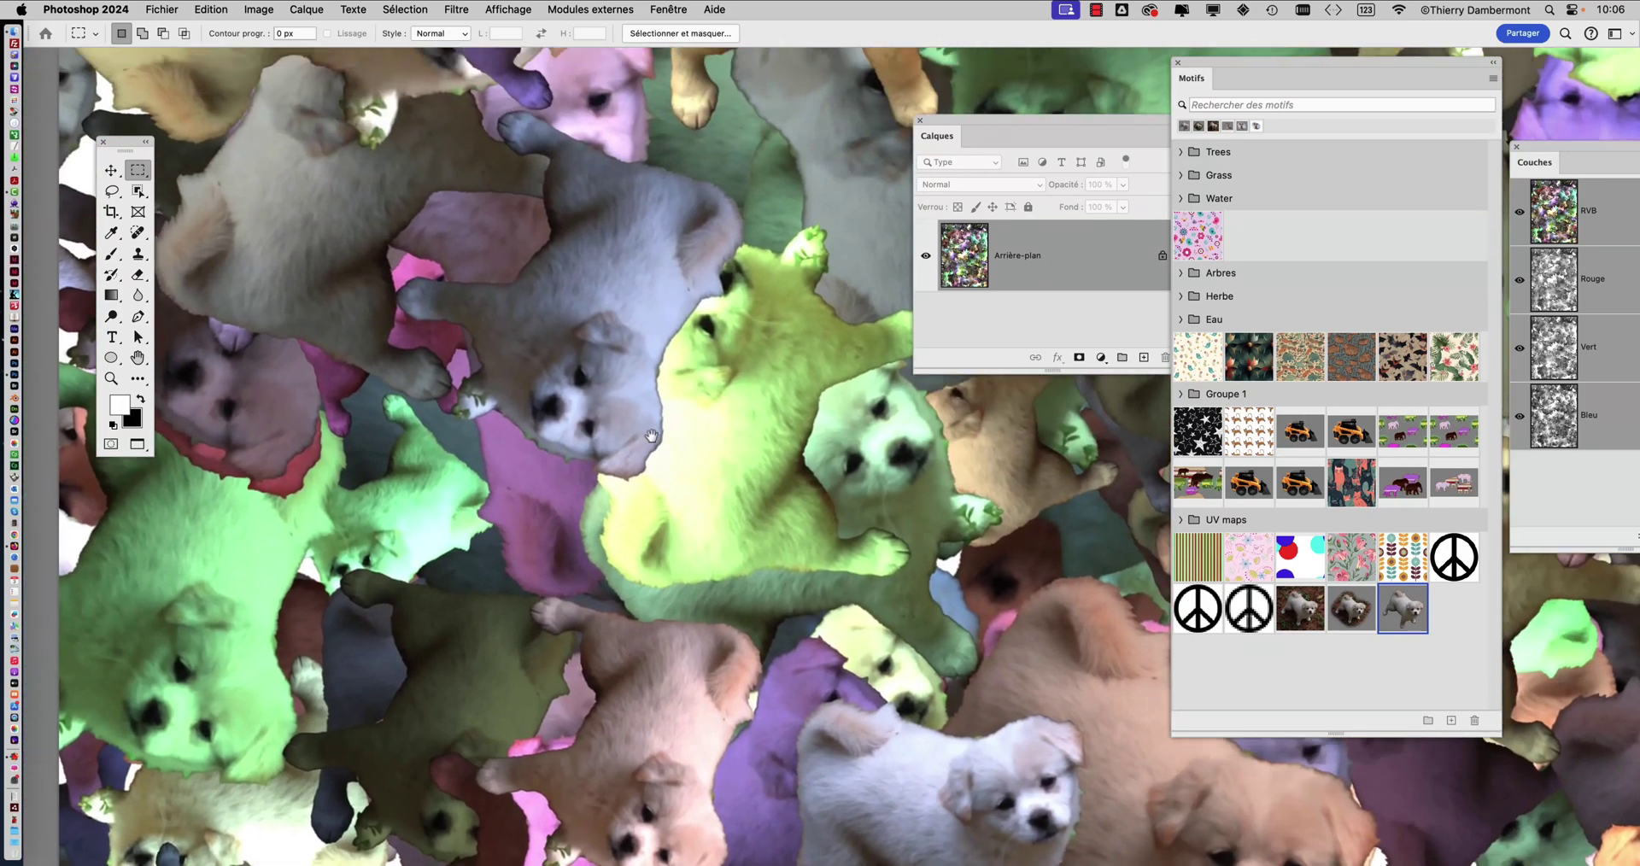
pyautogui.scroll(8, 652, 435)
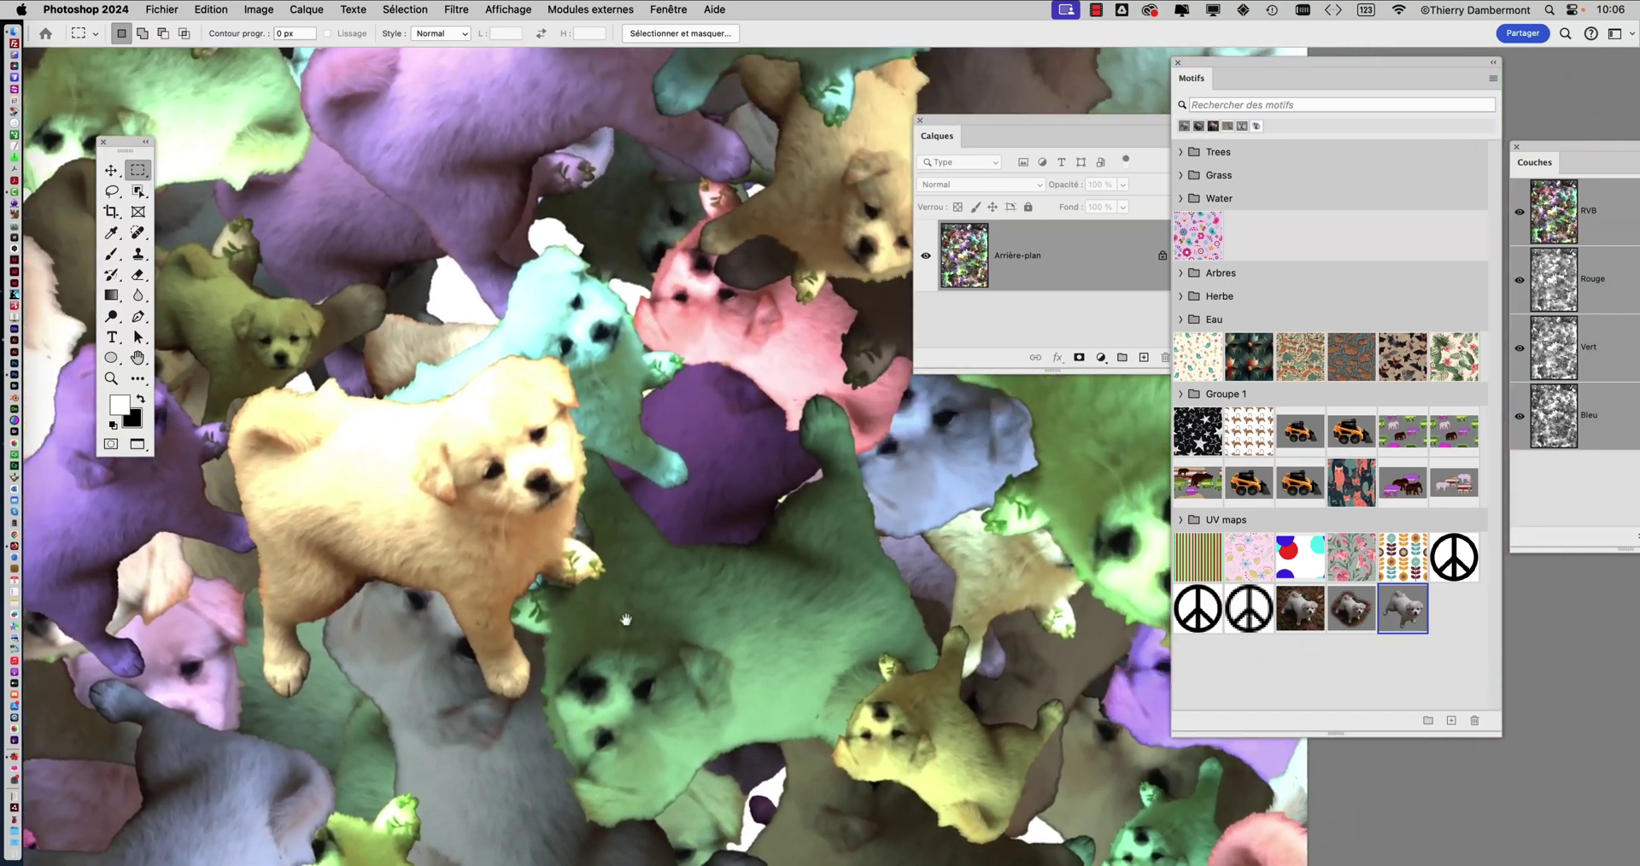
pyautogui.scroll(8, 626, 619)
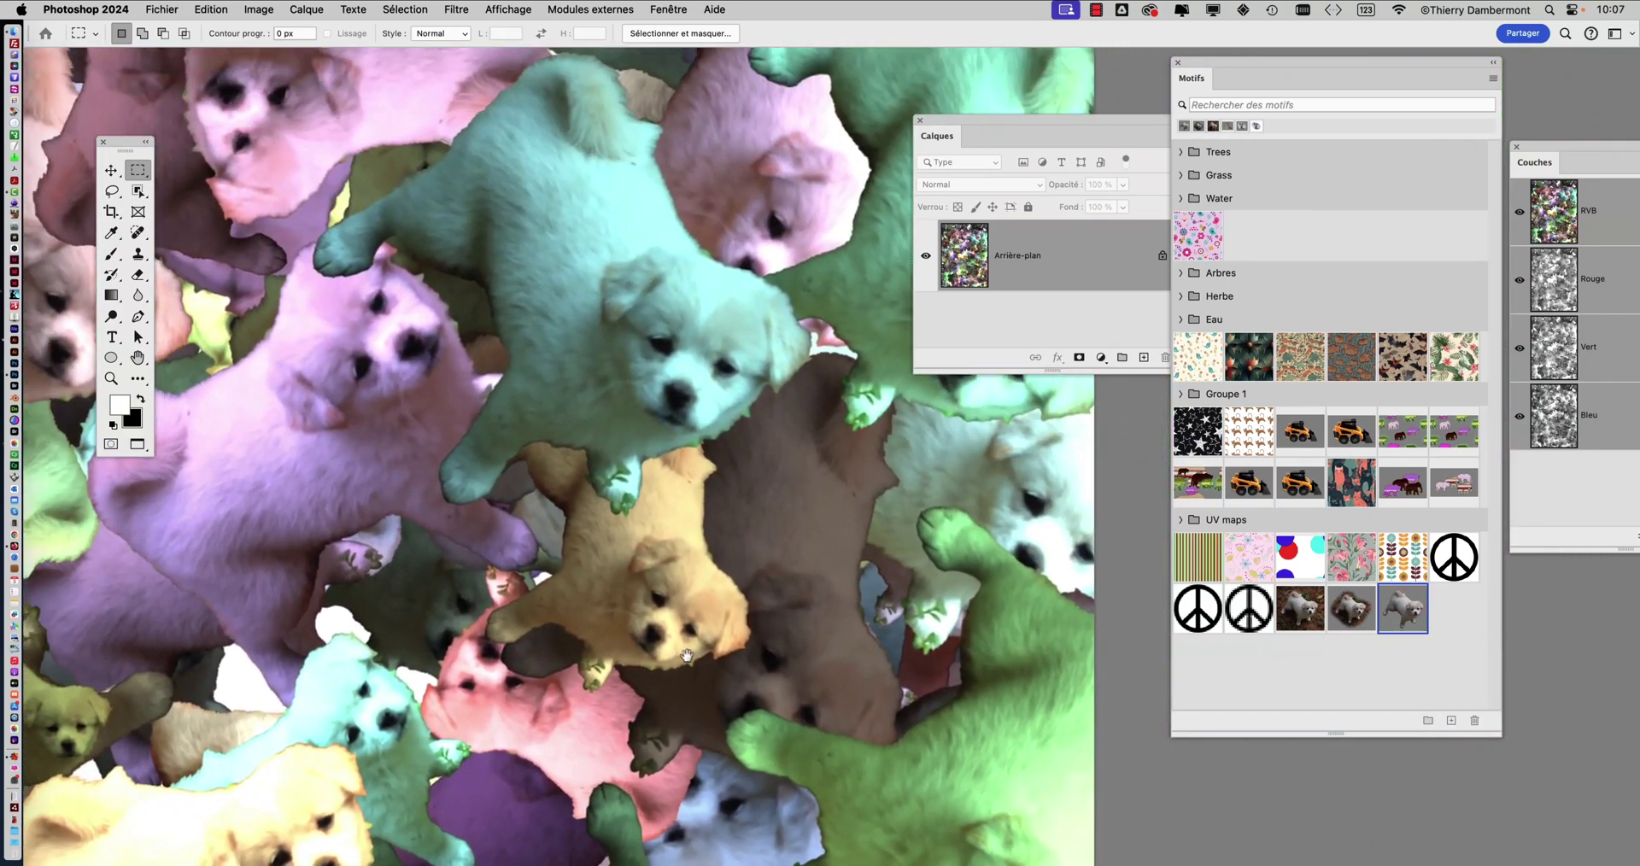
pyautogui.hscroll(-10, 687, 656)
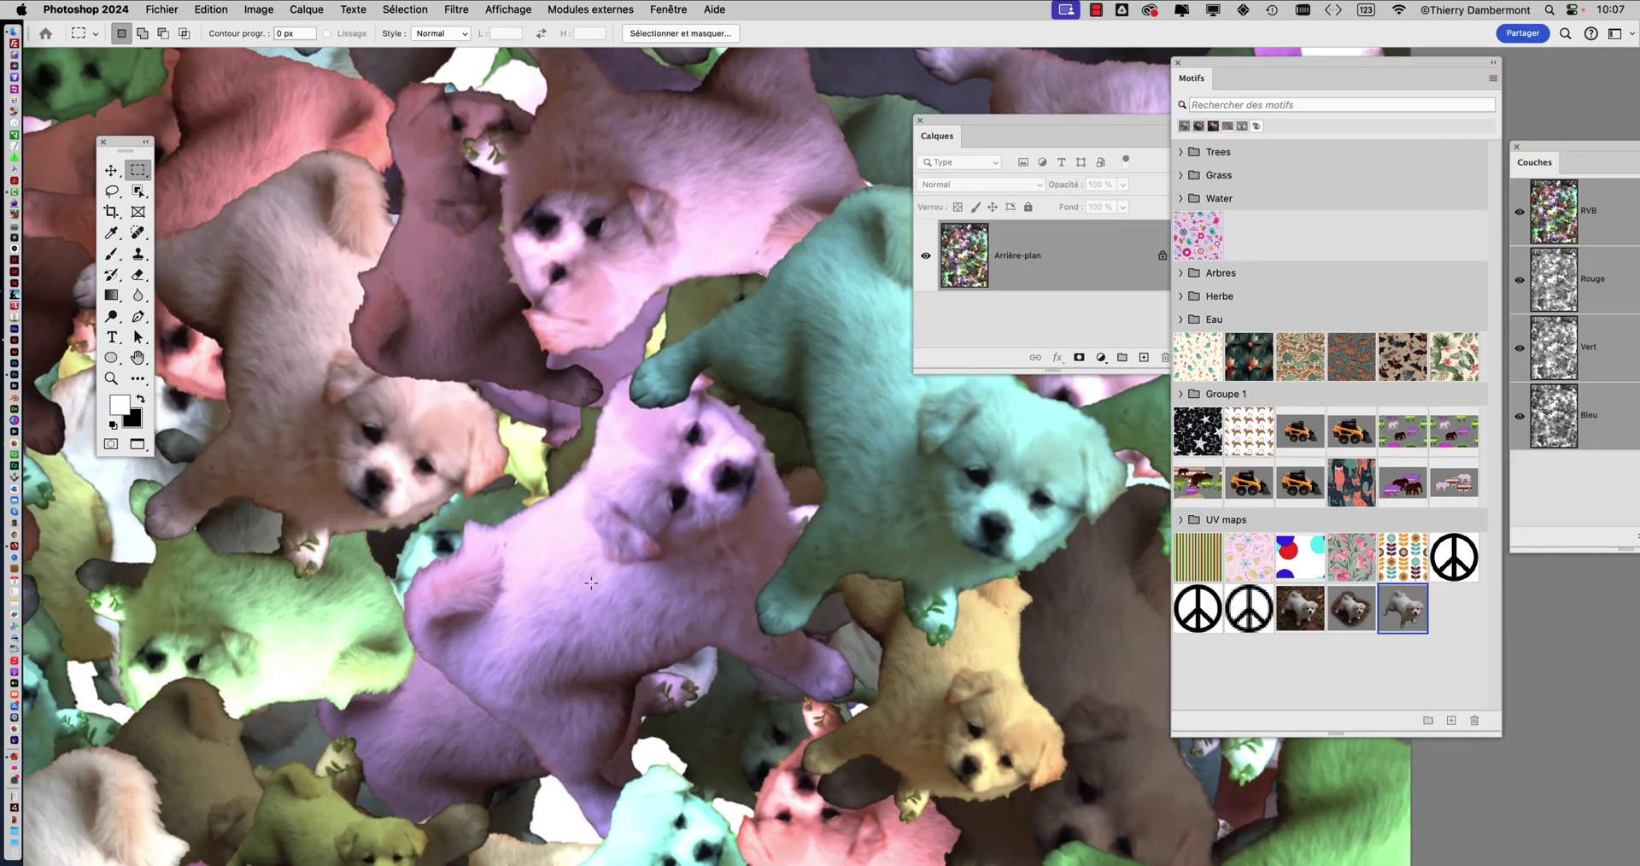
pyautogui.scroll(-6, 590, 583)
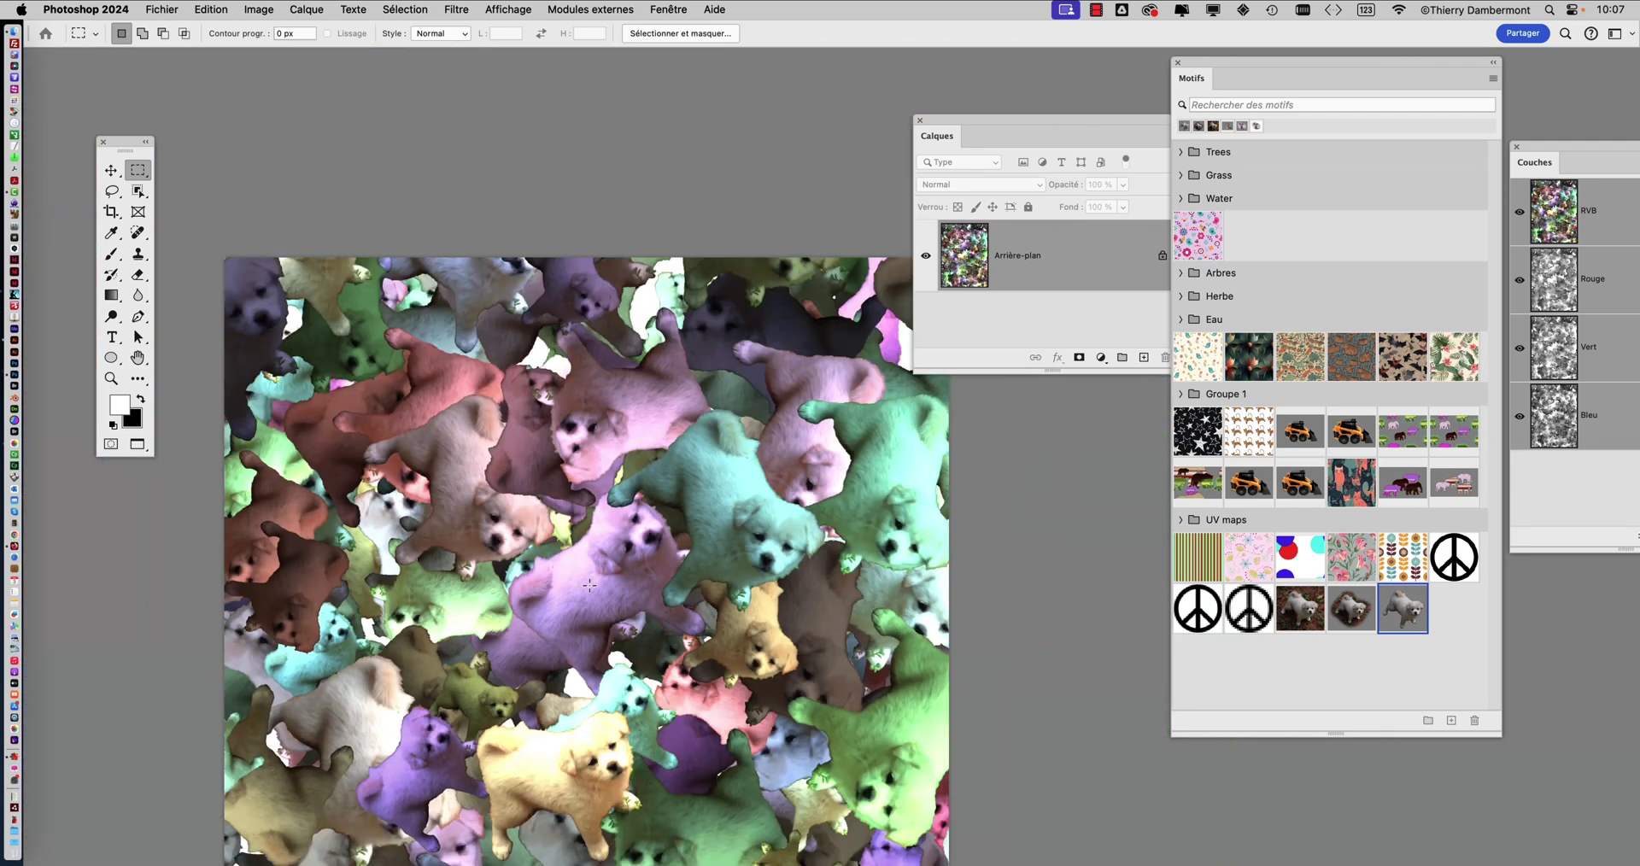
pyautogui.scroll(-5, 590, 585)
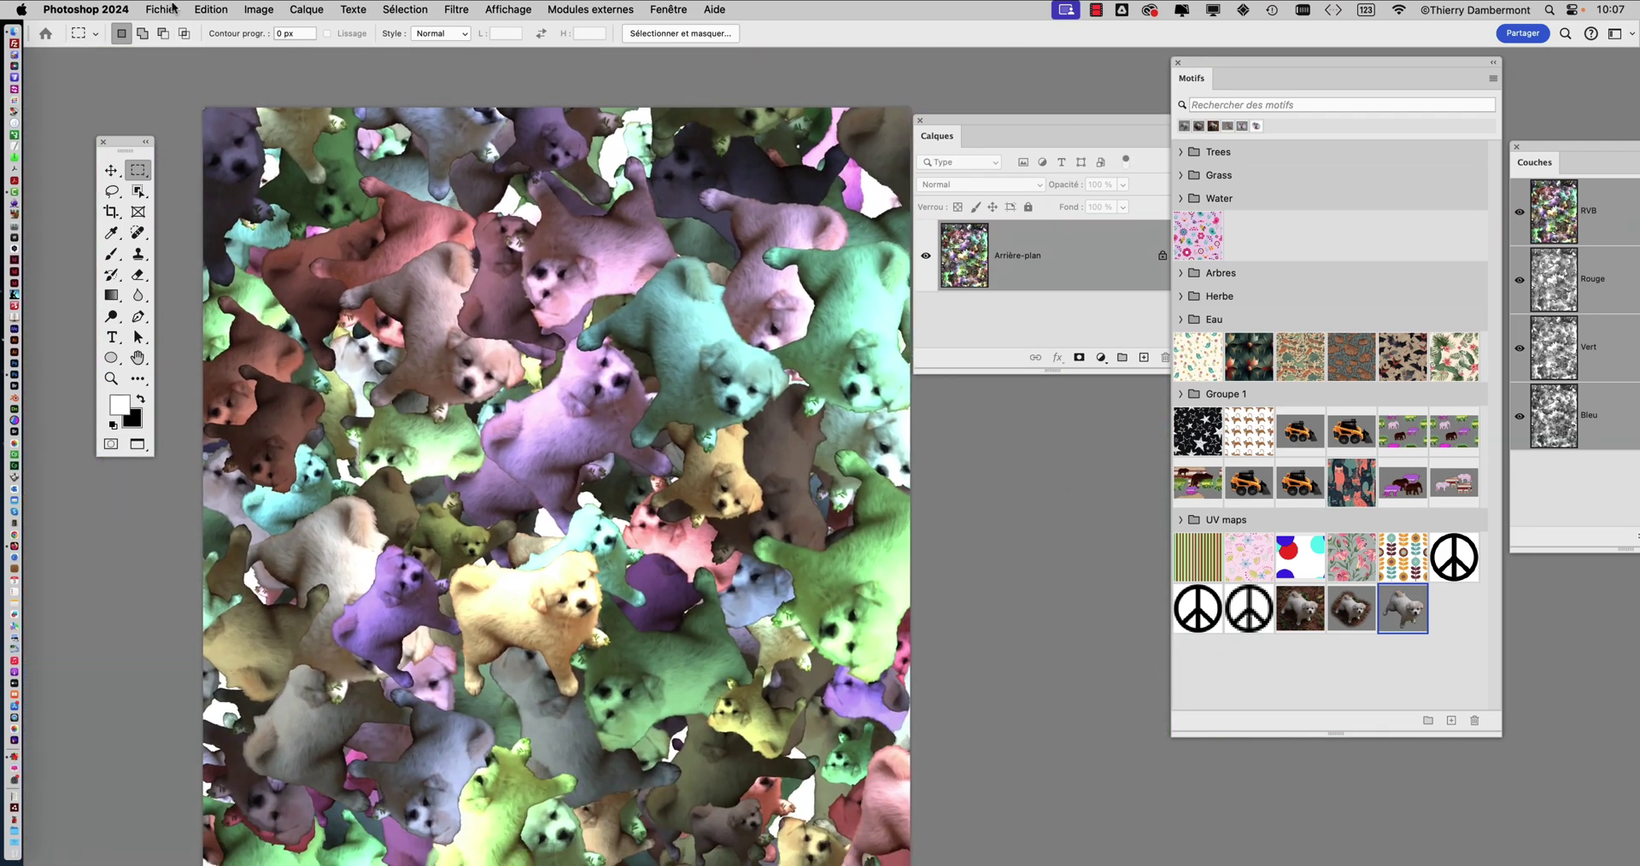
# - Save the document as remplissage aleatoire - 03.psd in the PHOTOSHOP folder
pyautogui.click(162, 10)
pyautogui.click(239, 184)
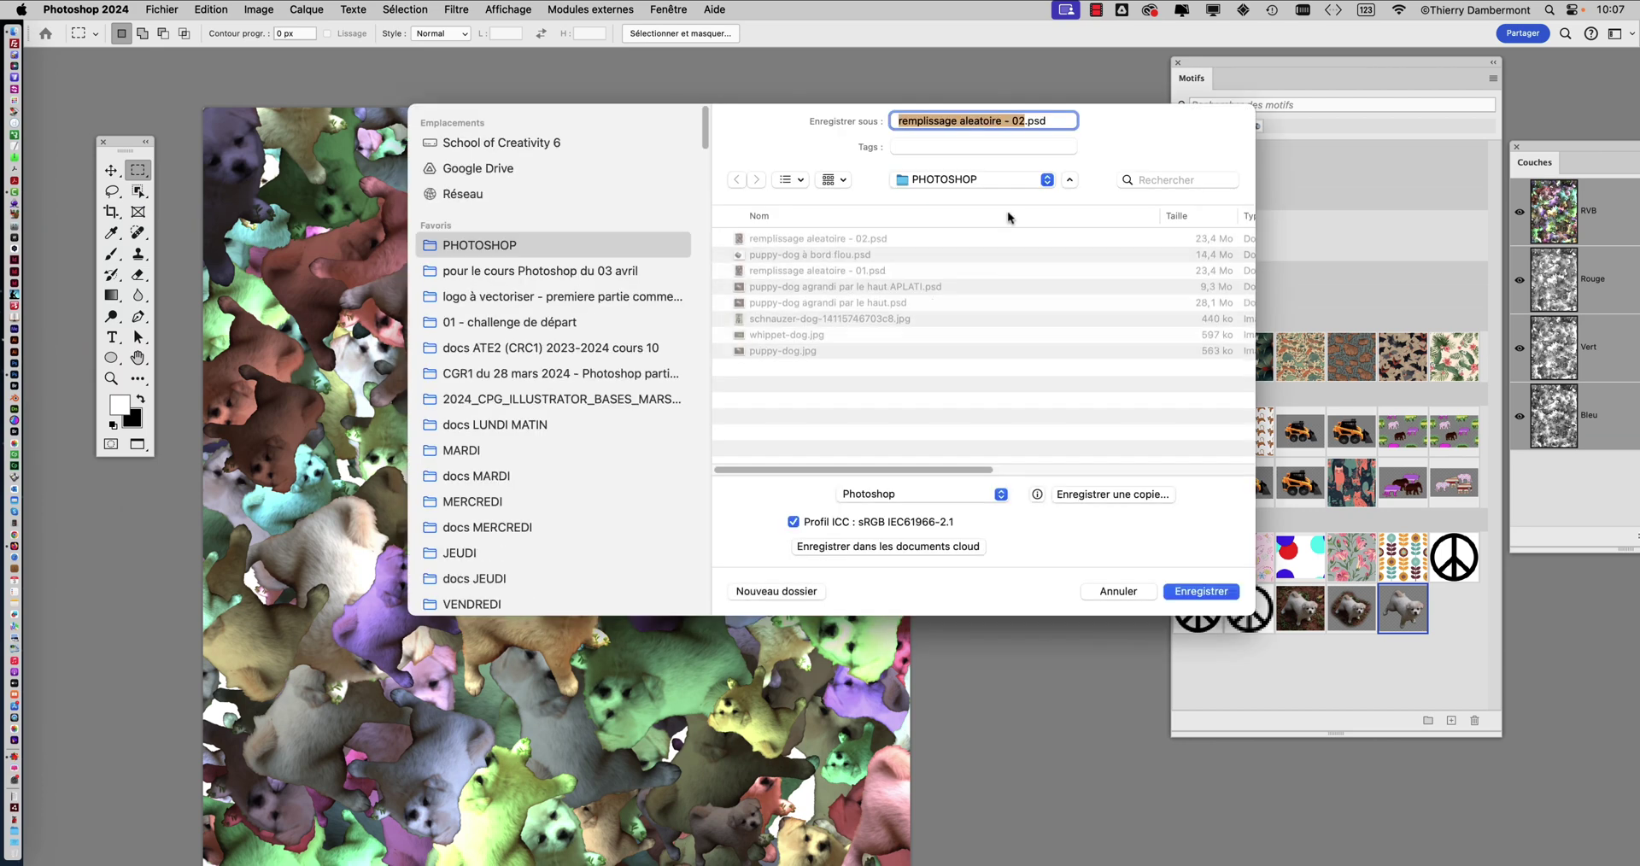
pyautogui.click(1020, 121)
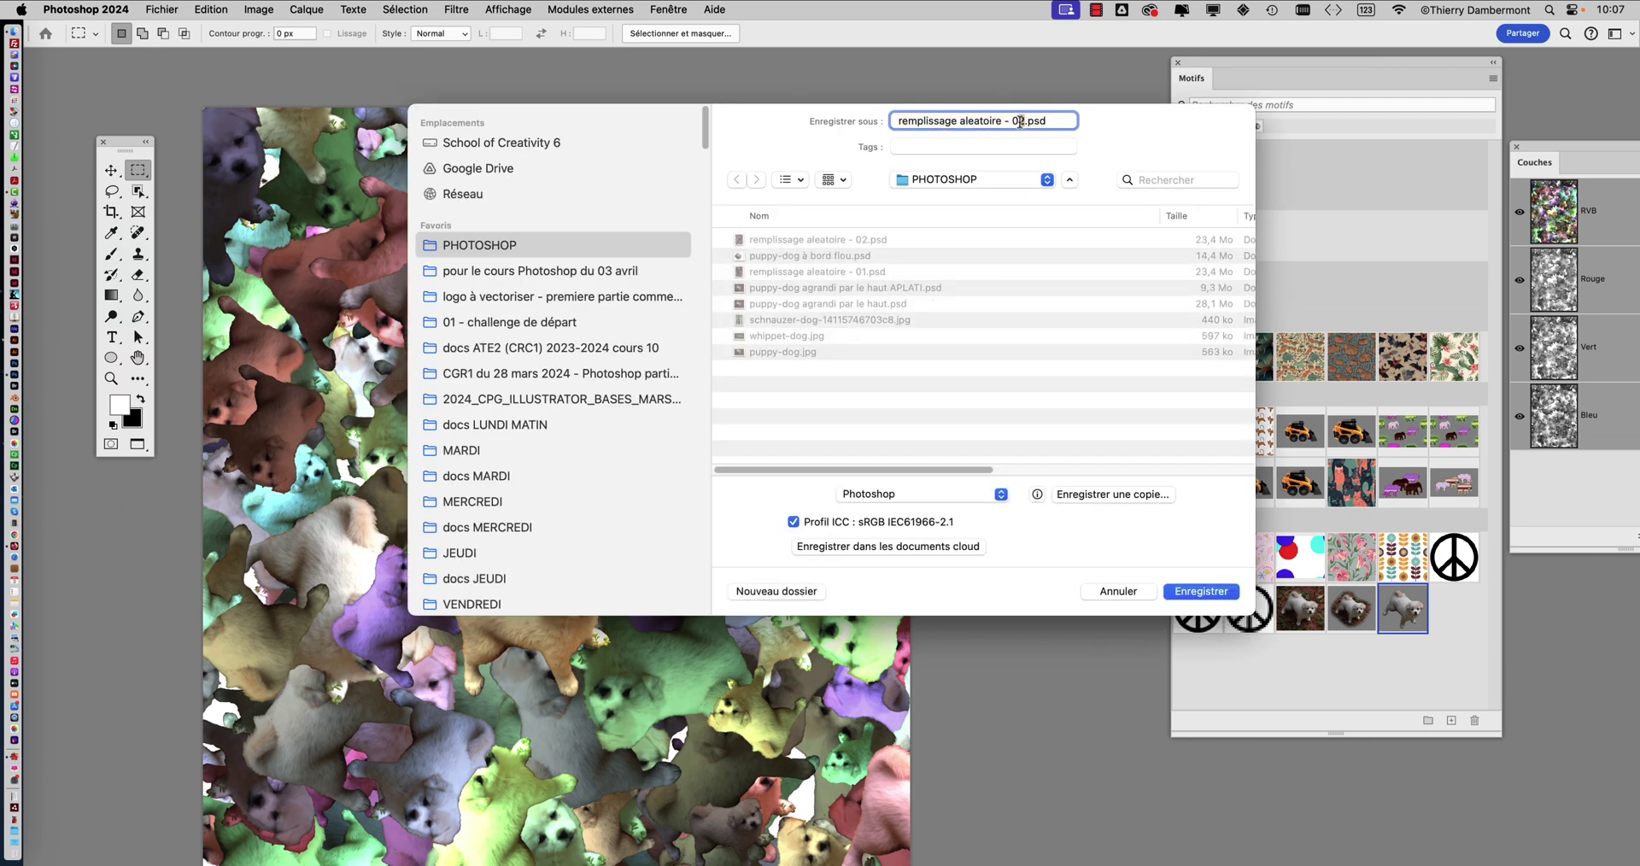
pyautogui.press('Escape')
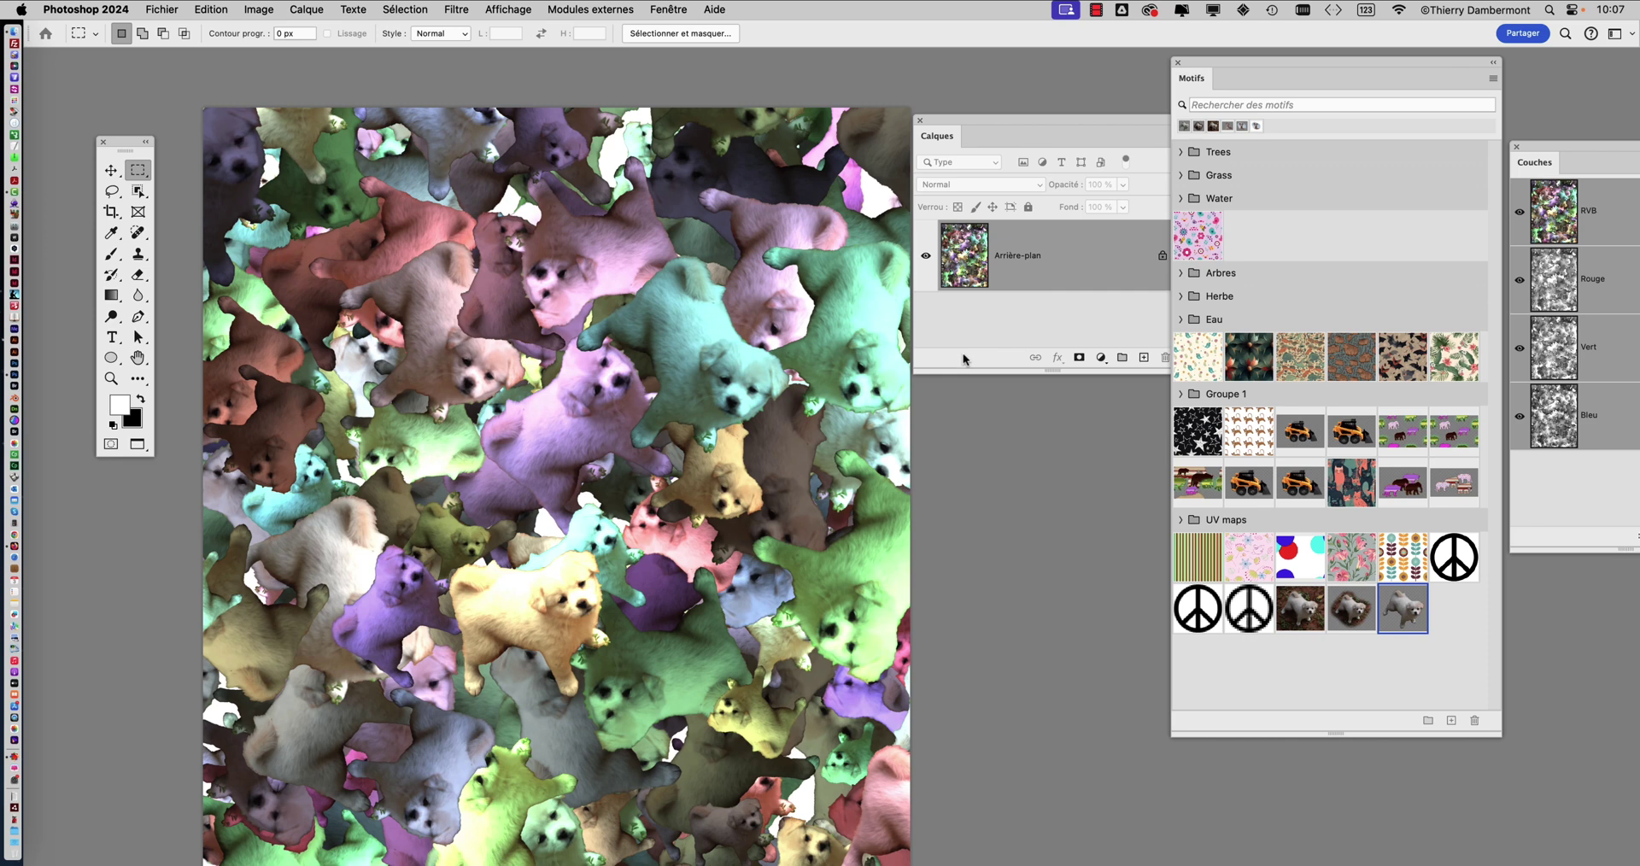
pyautogui.press('super+shift+s')
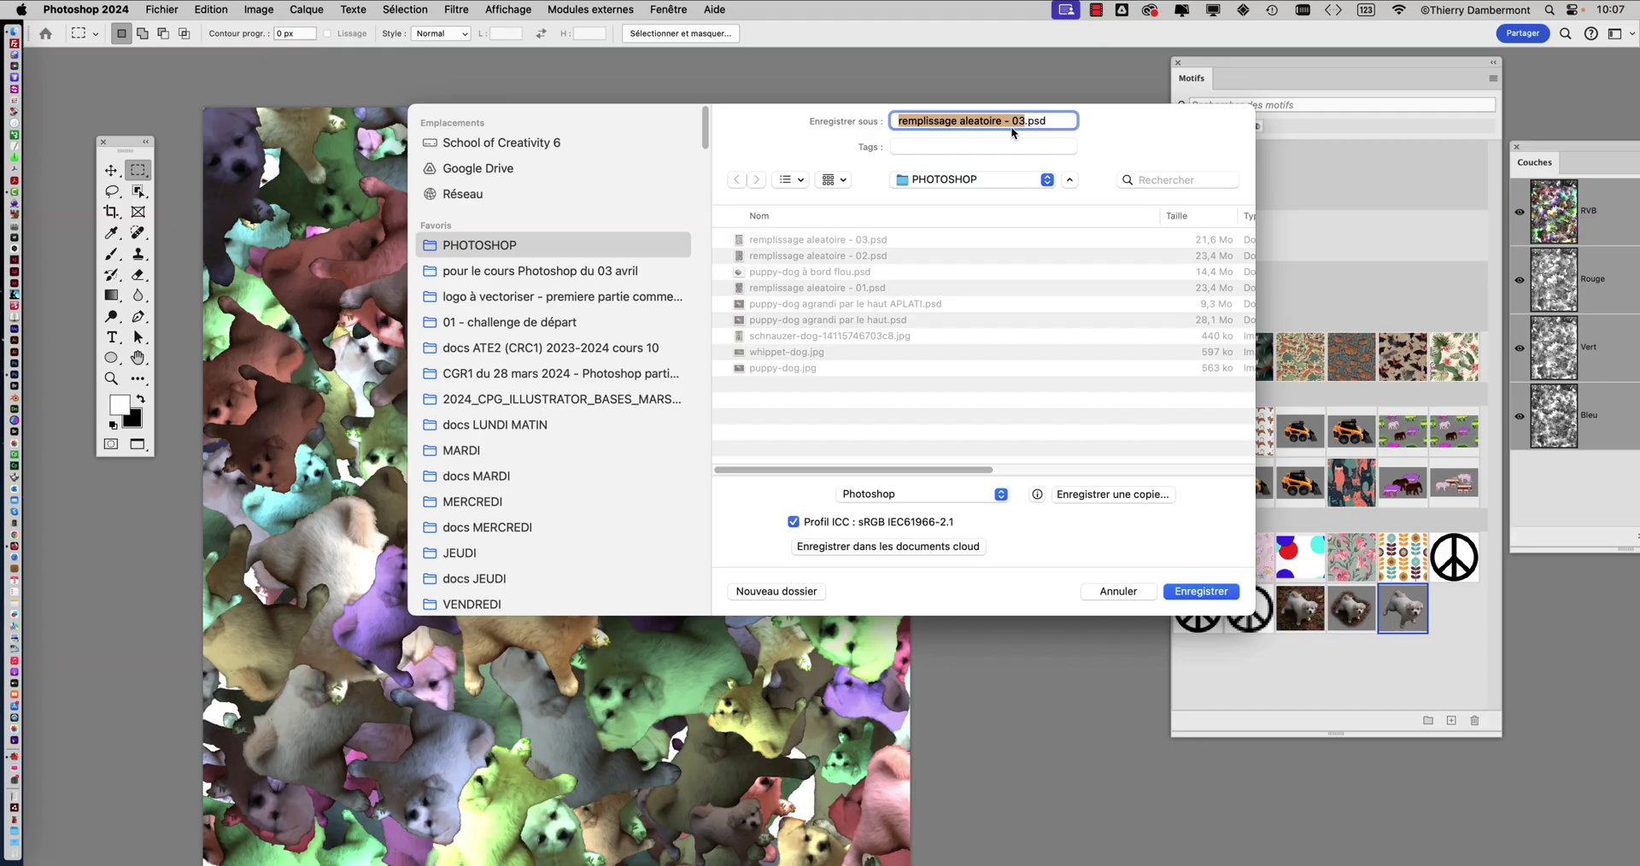
pyautogui.click(1133, 591)
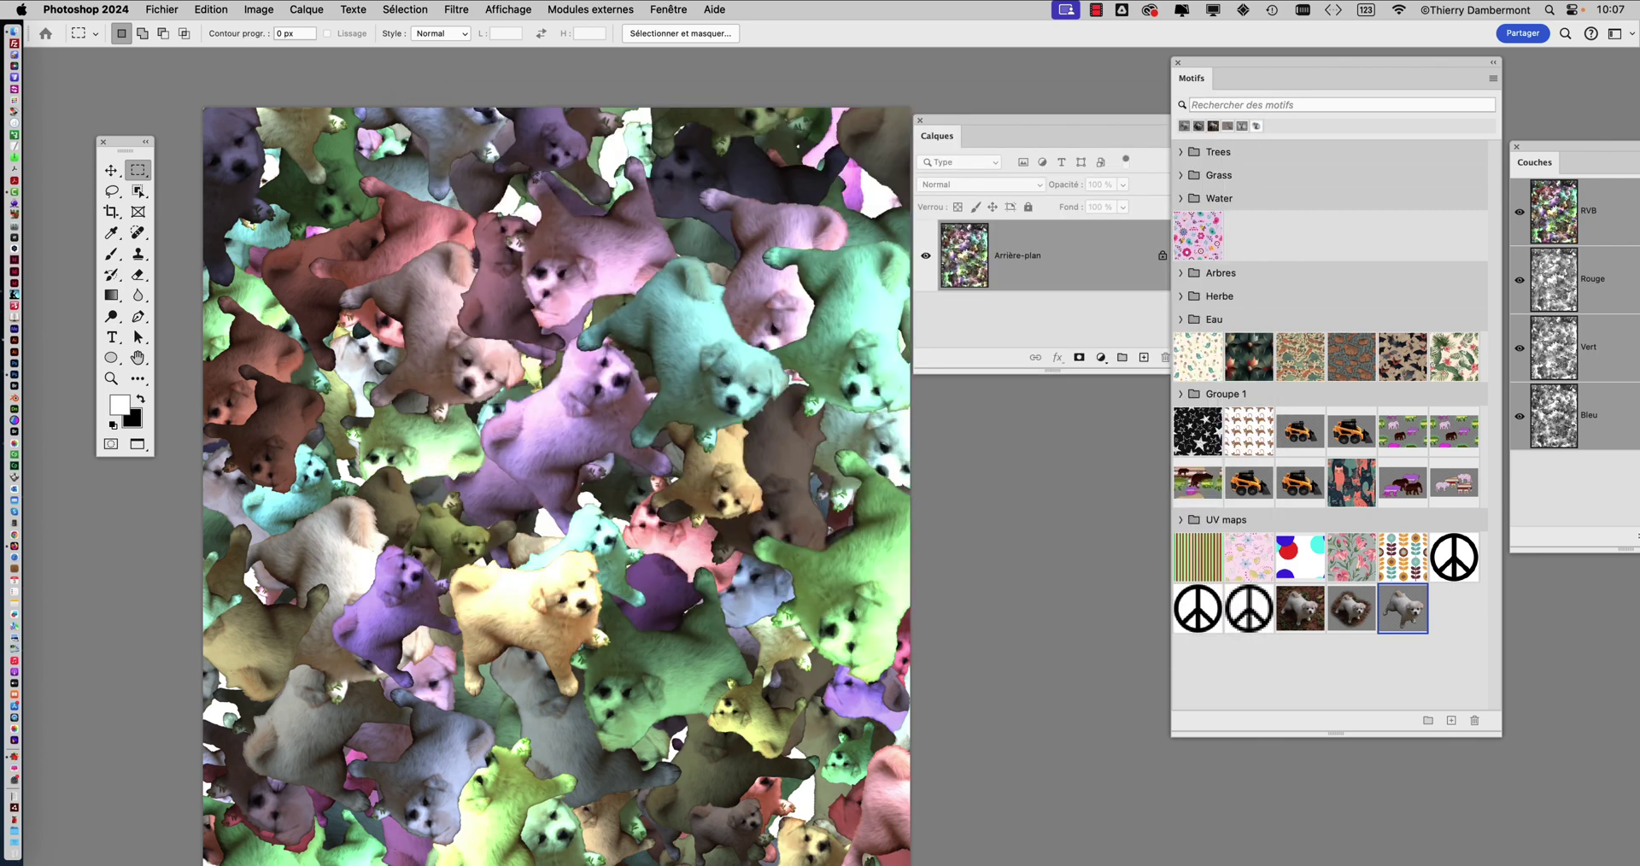
# - Move the Motifs panel clear of the Calques panel and bring the whole filled document into view
pyautogui.moveTo(1204, 66); pyautogui.dragTo(1313, 65)
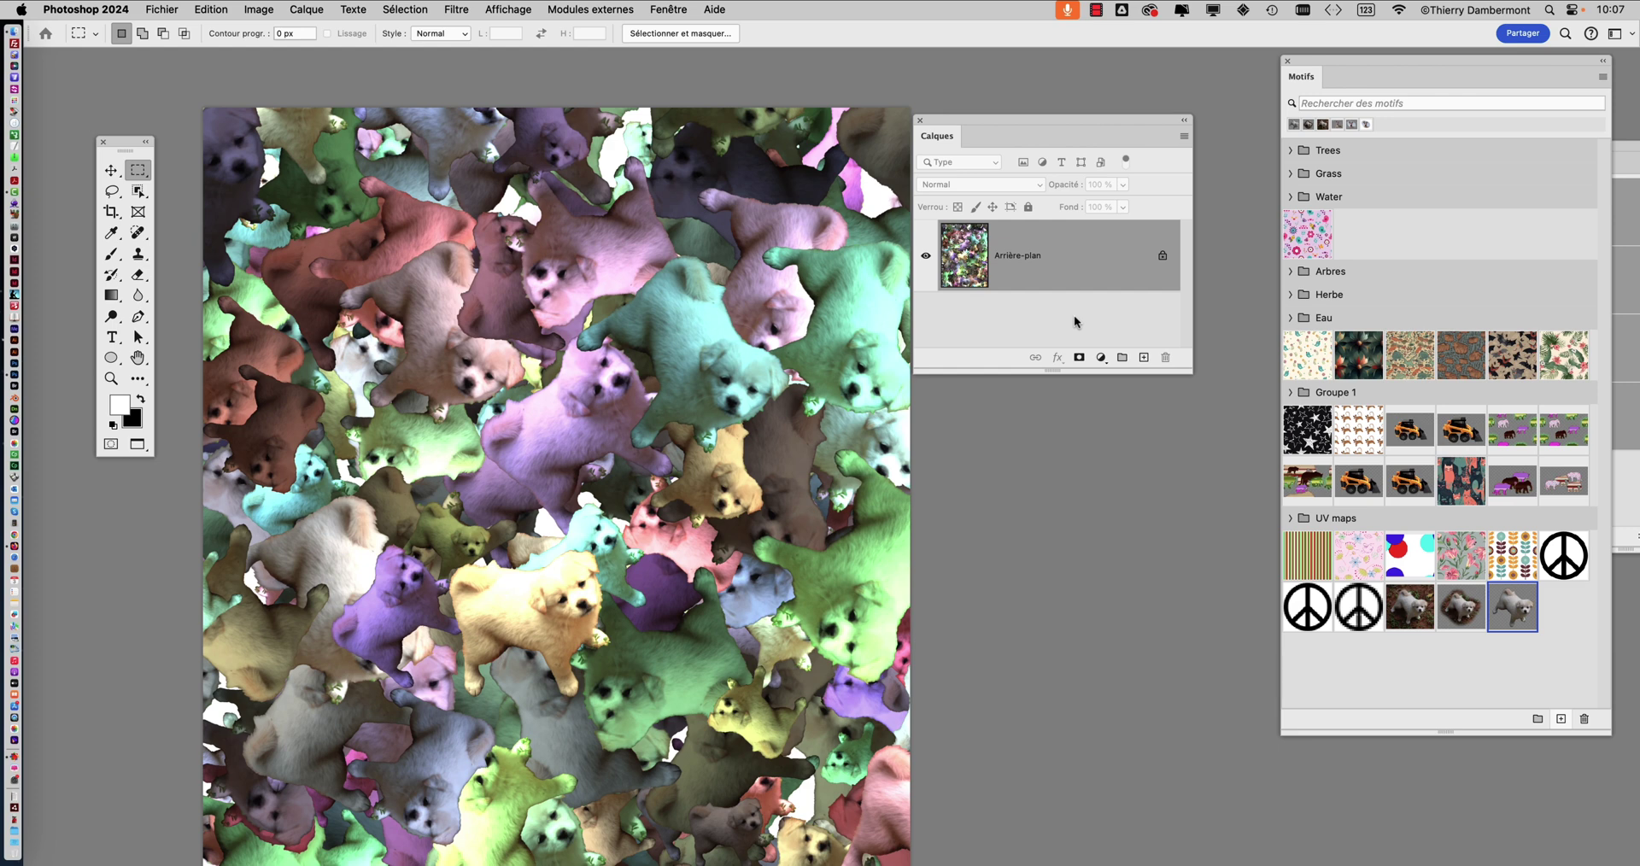
pyautogui.scroll(-2, 513, 403)
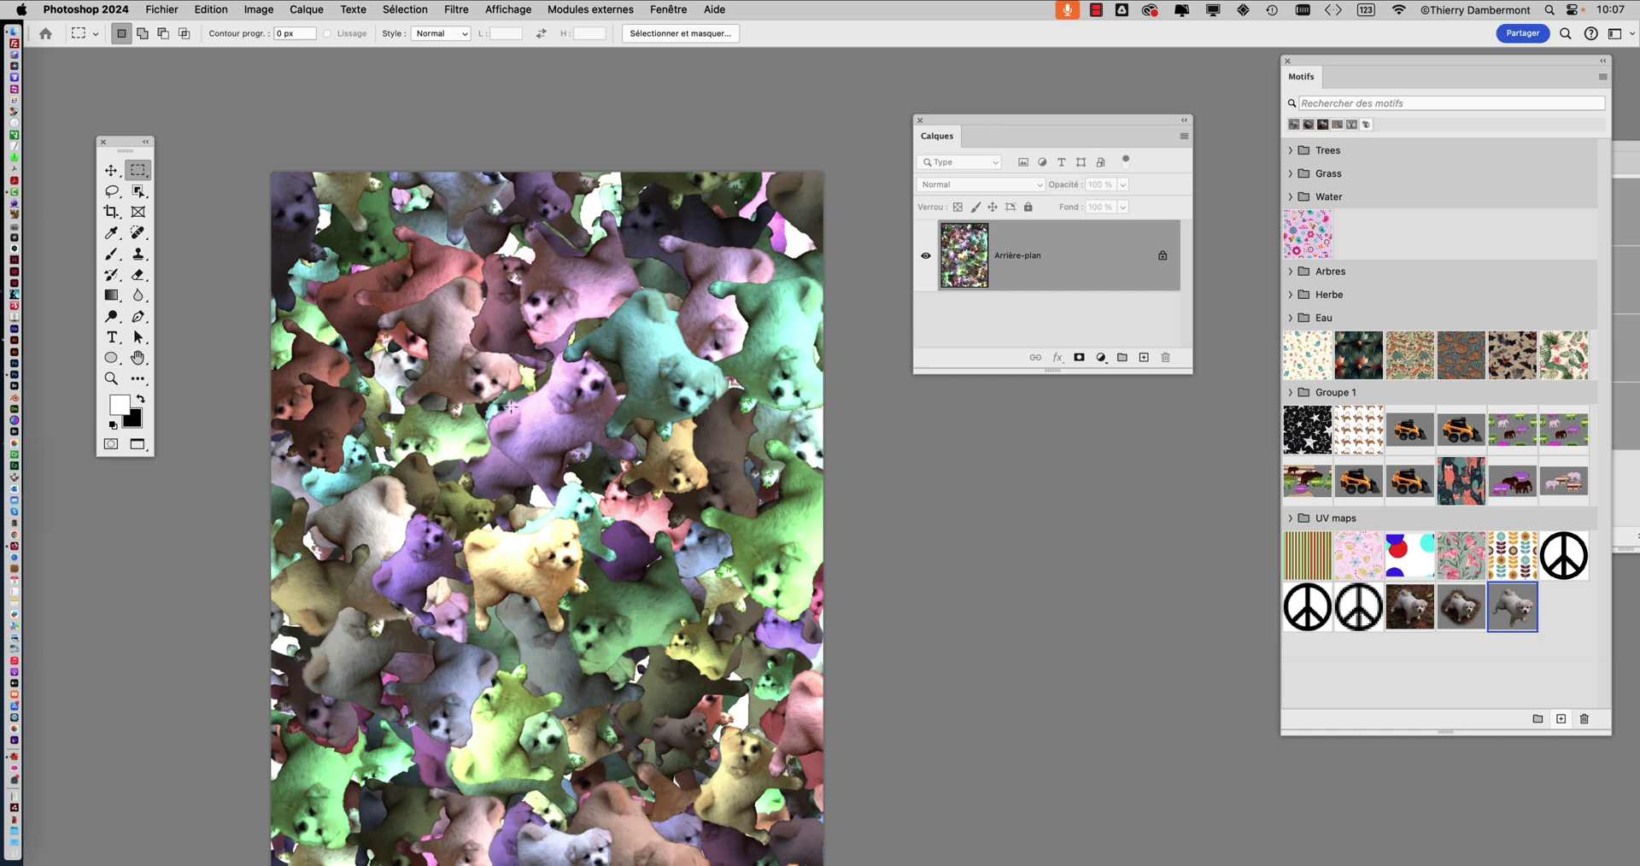
pyautogui.moveTo(458, 414); pyautogui.dragTo(430, 350)
pyautogui.scroll(-2, 430, 350)
pyautogui.hscroll(2, 429, 351)
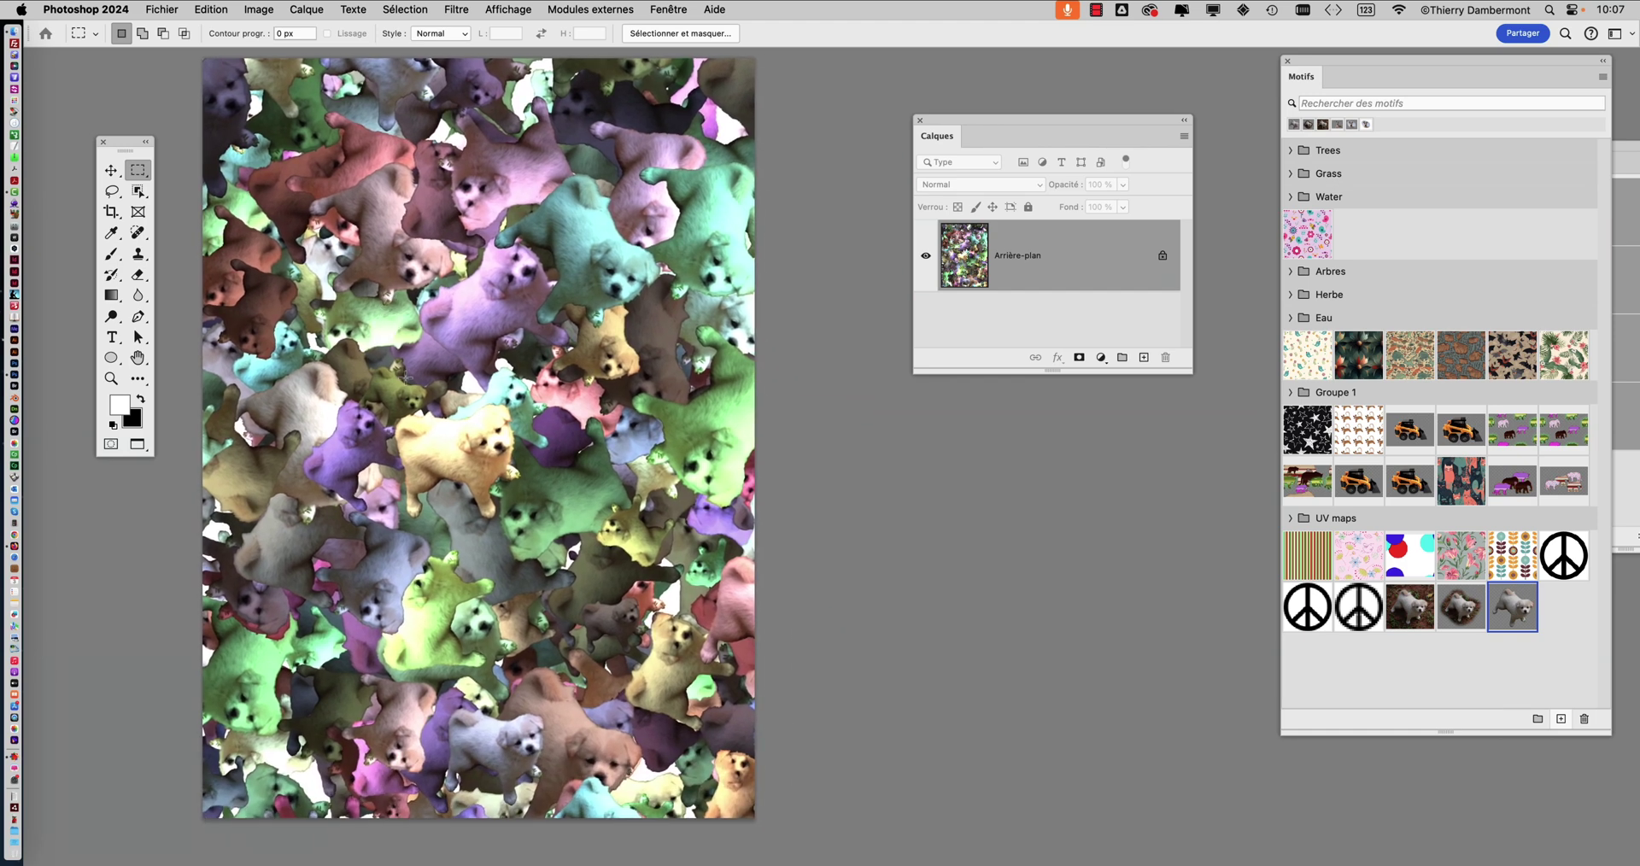
# - Convert the Arrière-plan layer into a smart object (objet dynamique)
pyautogui.scroll(-1, 392, 390)
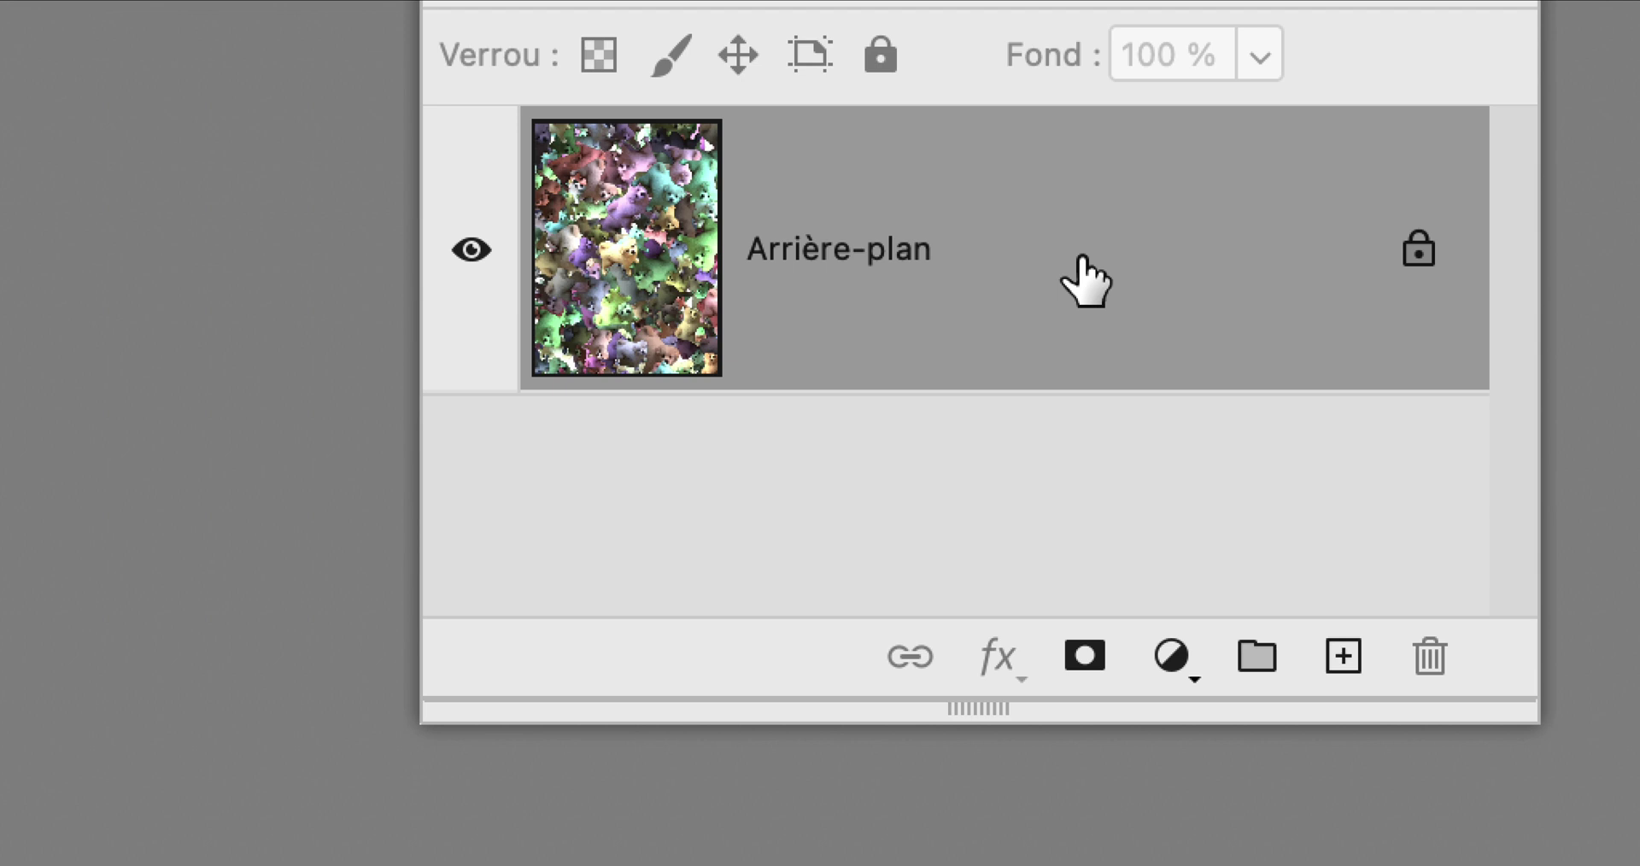
pyautogui.rightClick(1059, 242)
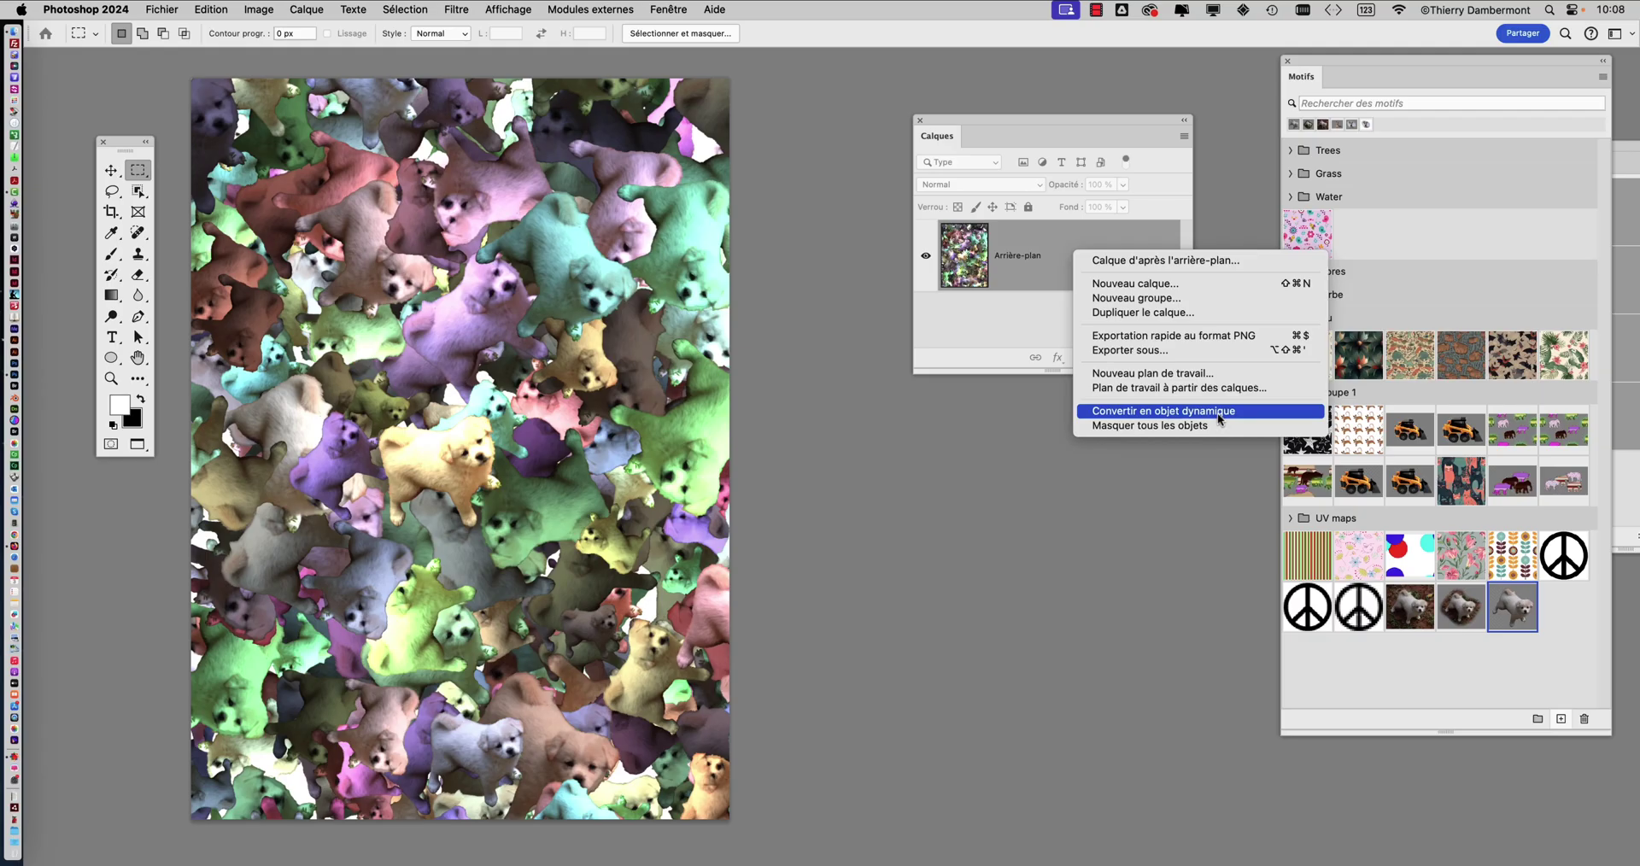
pyautogui.click(1217, 412)
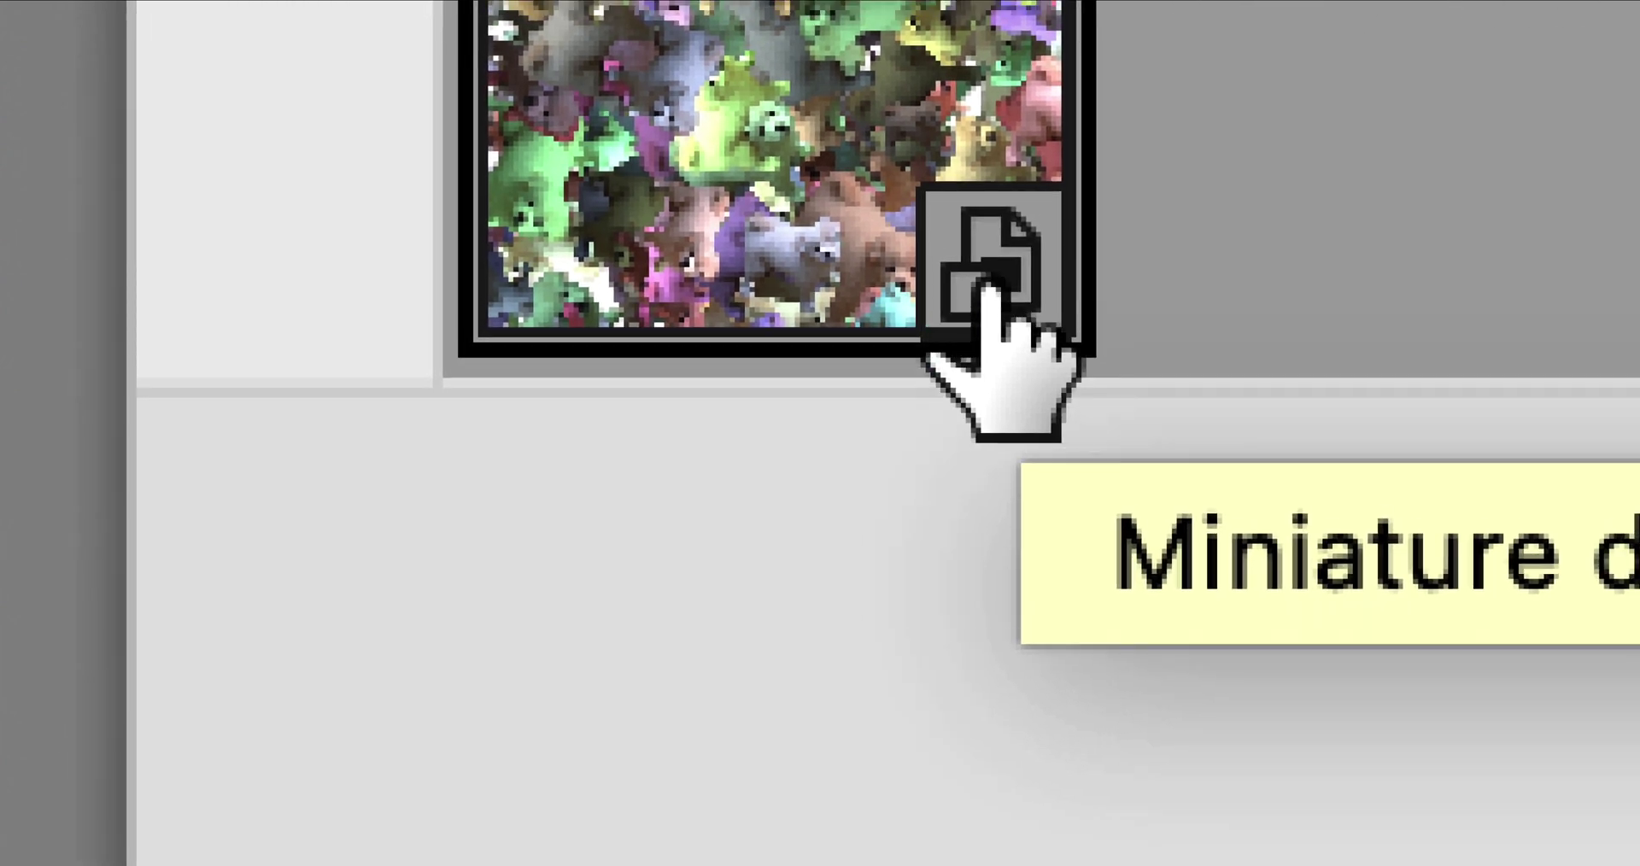
pyautogui.moveTo(982, 278); pyautogui.dragTo(946, 263)
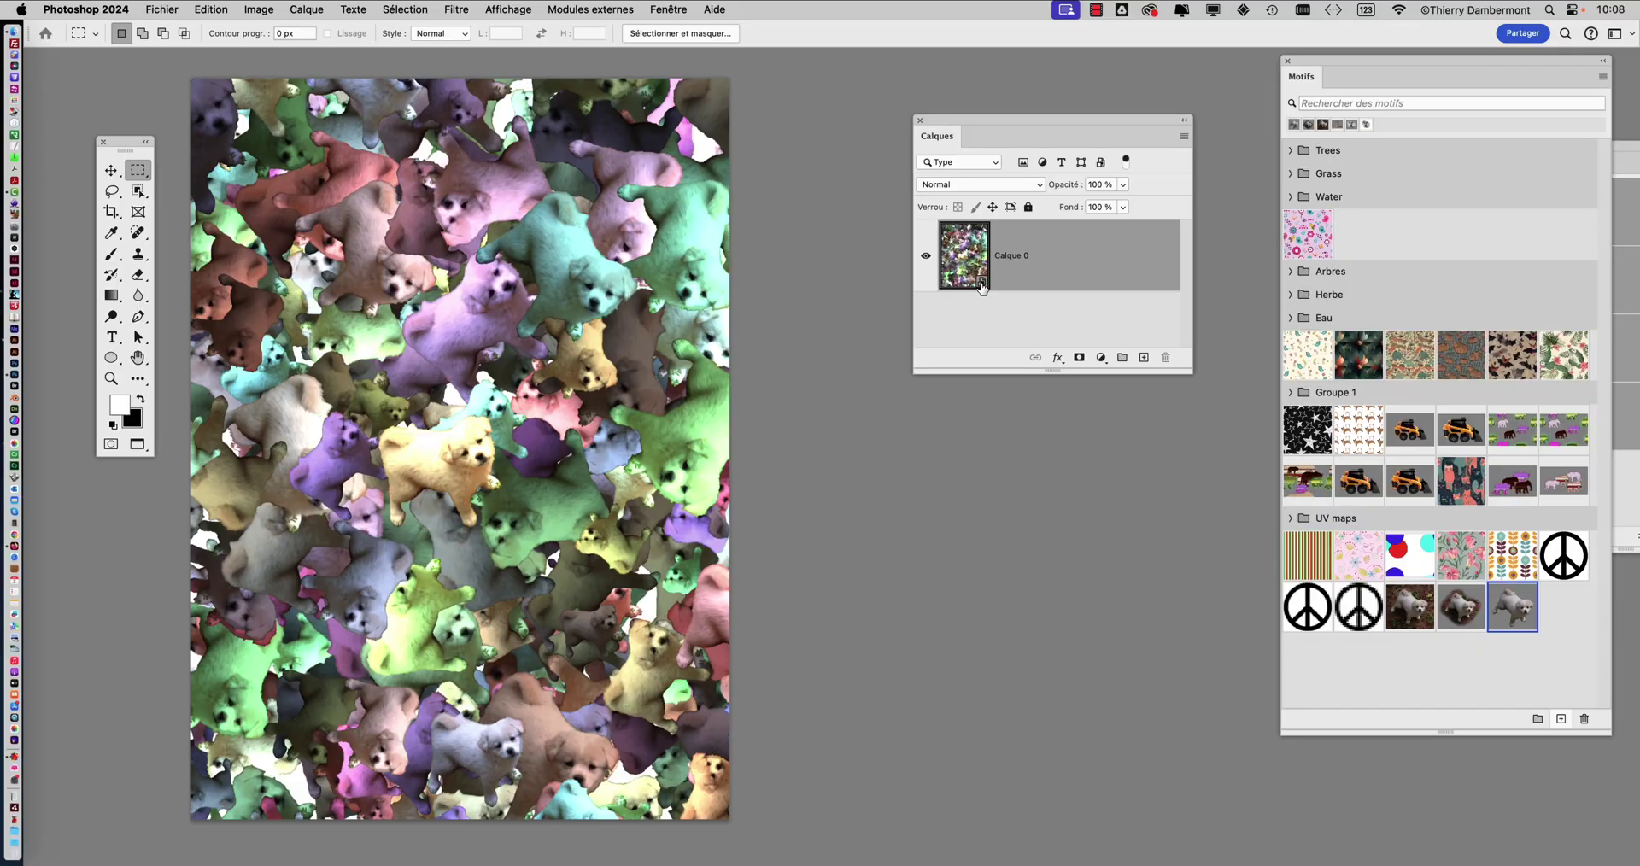
# - Start the Accentuation sharpening filter on the smart object and place its dialog beside the puppies, viewed up close
pyautogui.click(456, 9)
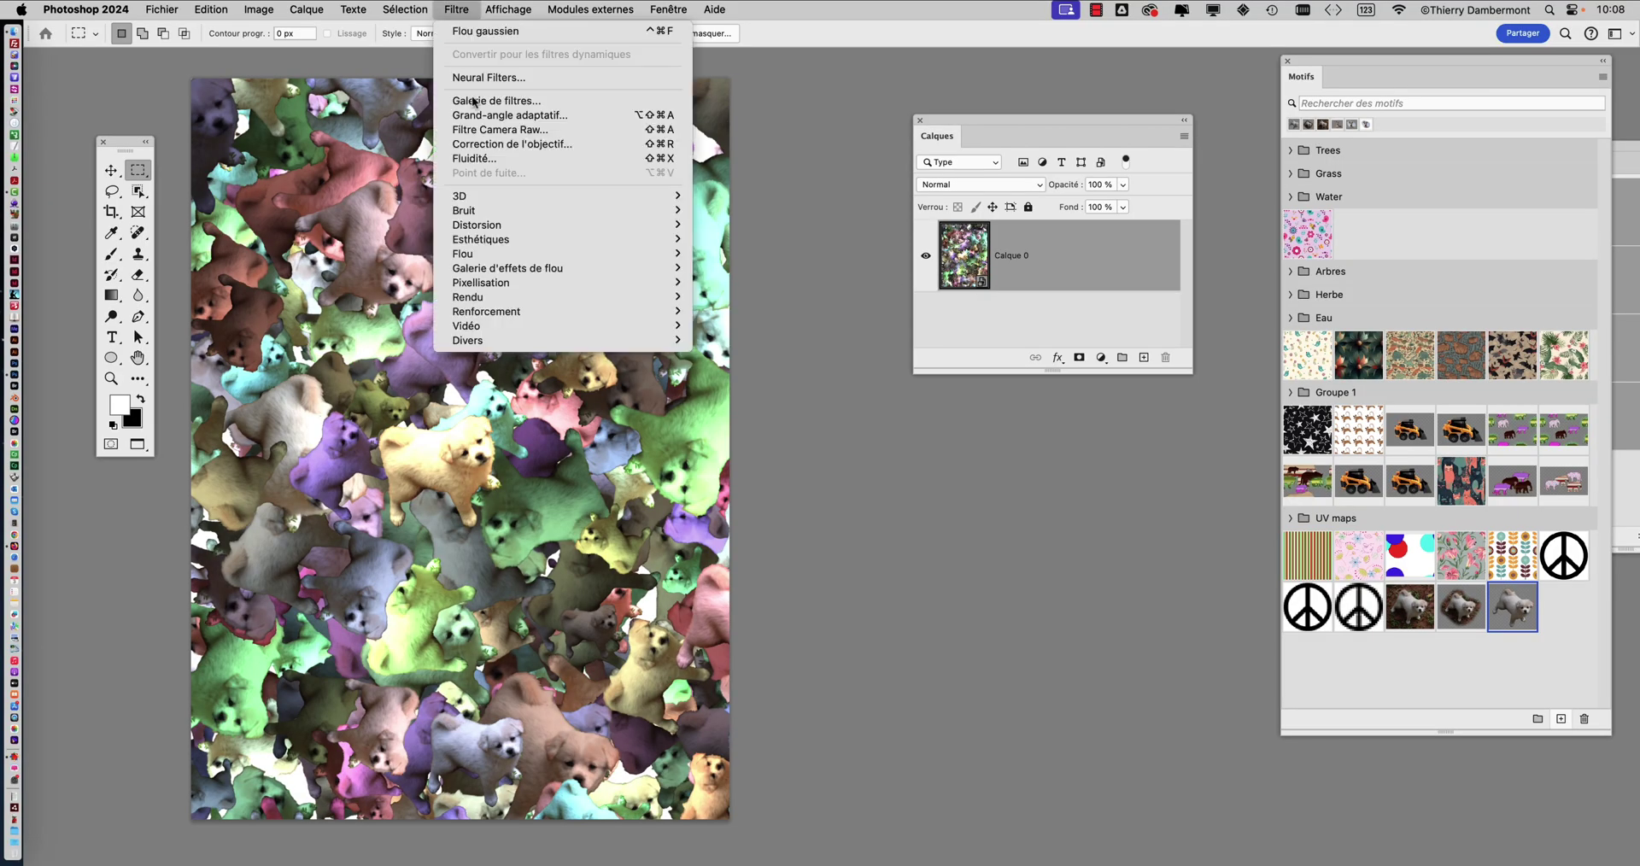
pyautogui.moveTo(515, 316)
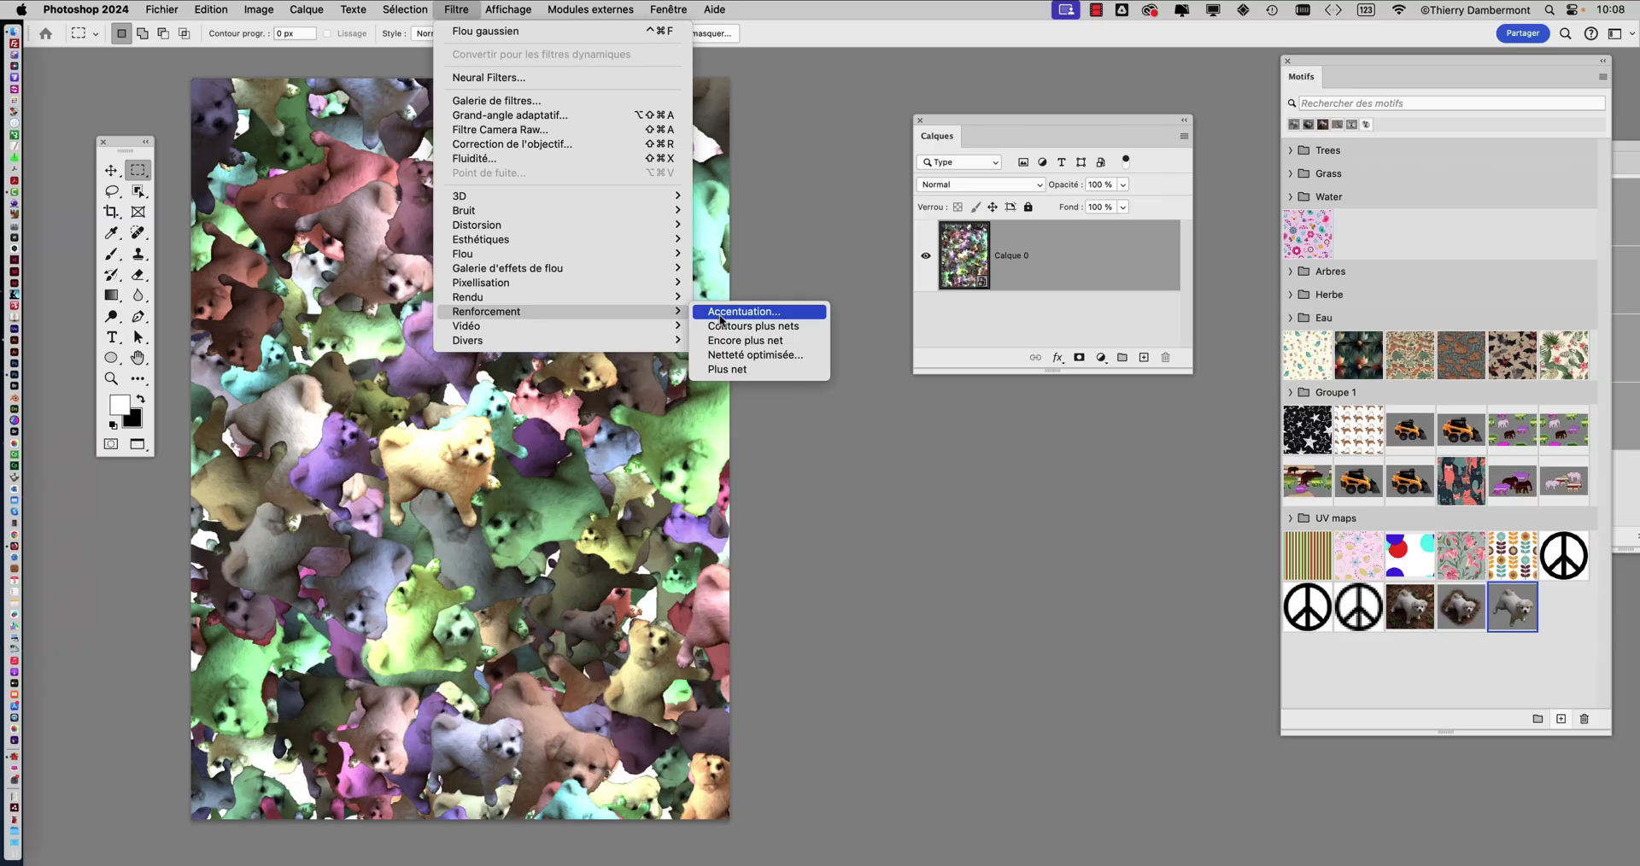
pyautogui.click(720, 313)
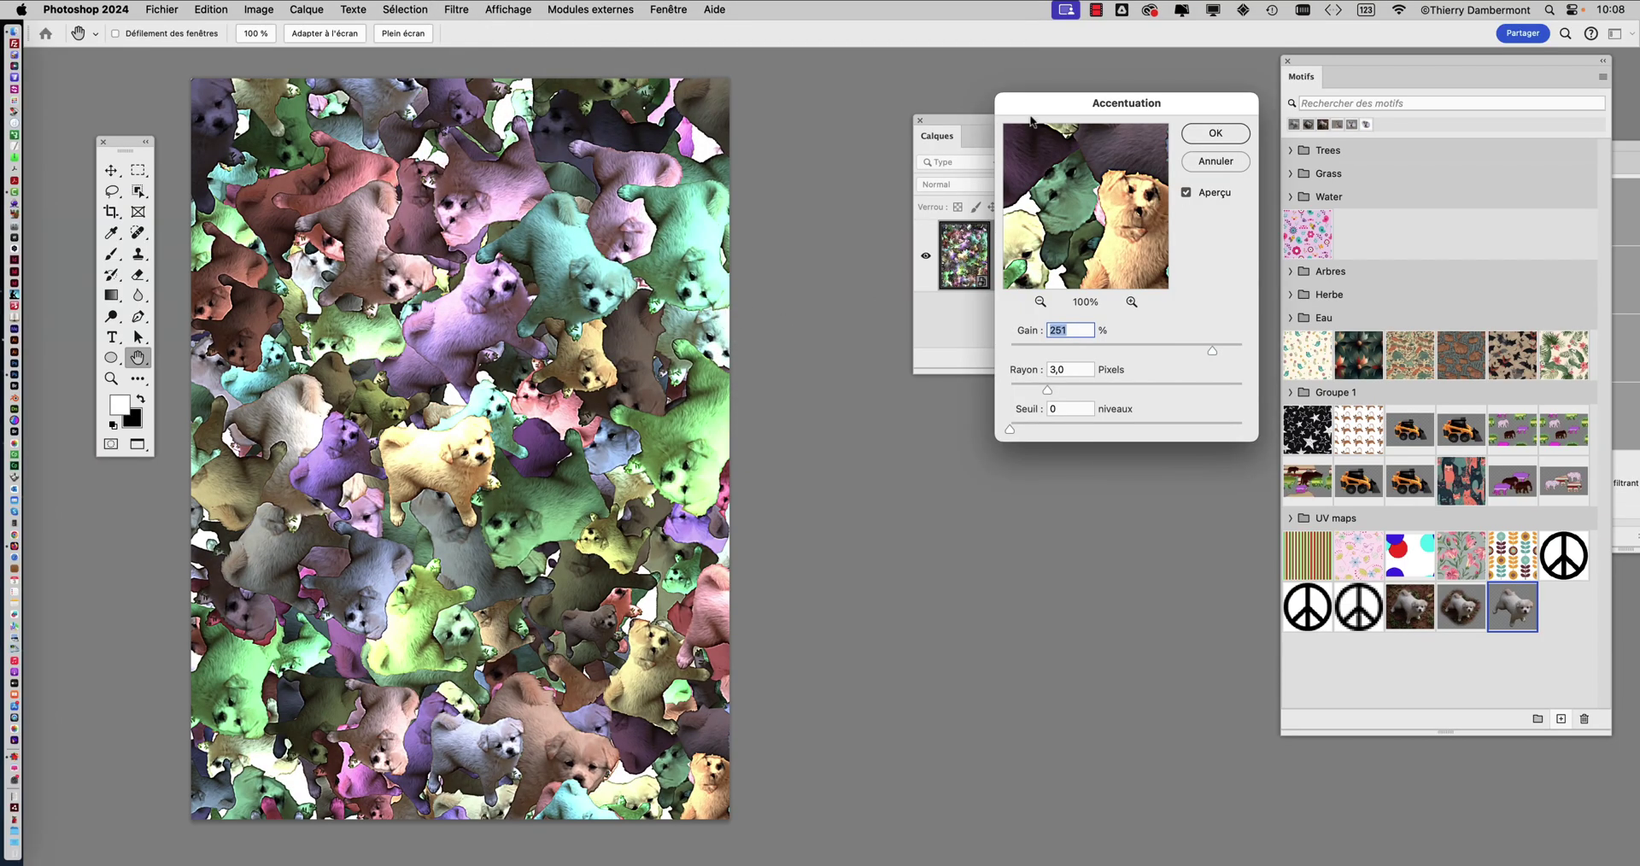
pyautogui.moveTo(1047, 190); pyautogui.dragTo(901, 192)
pyautogui.scroll(5, 576, 381)
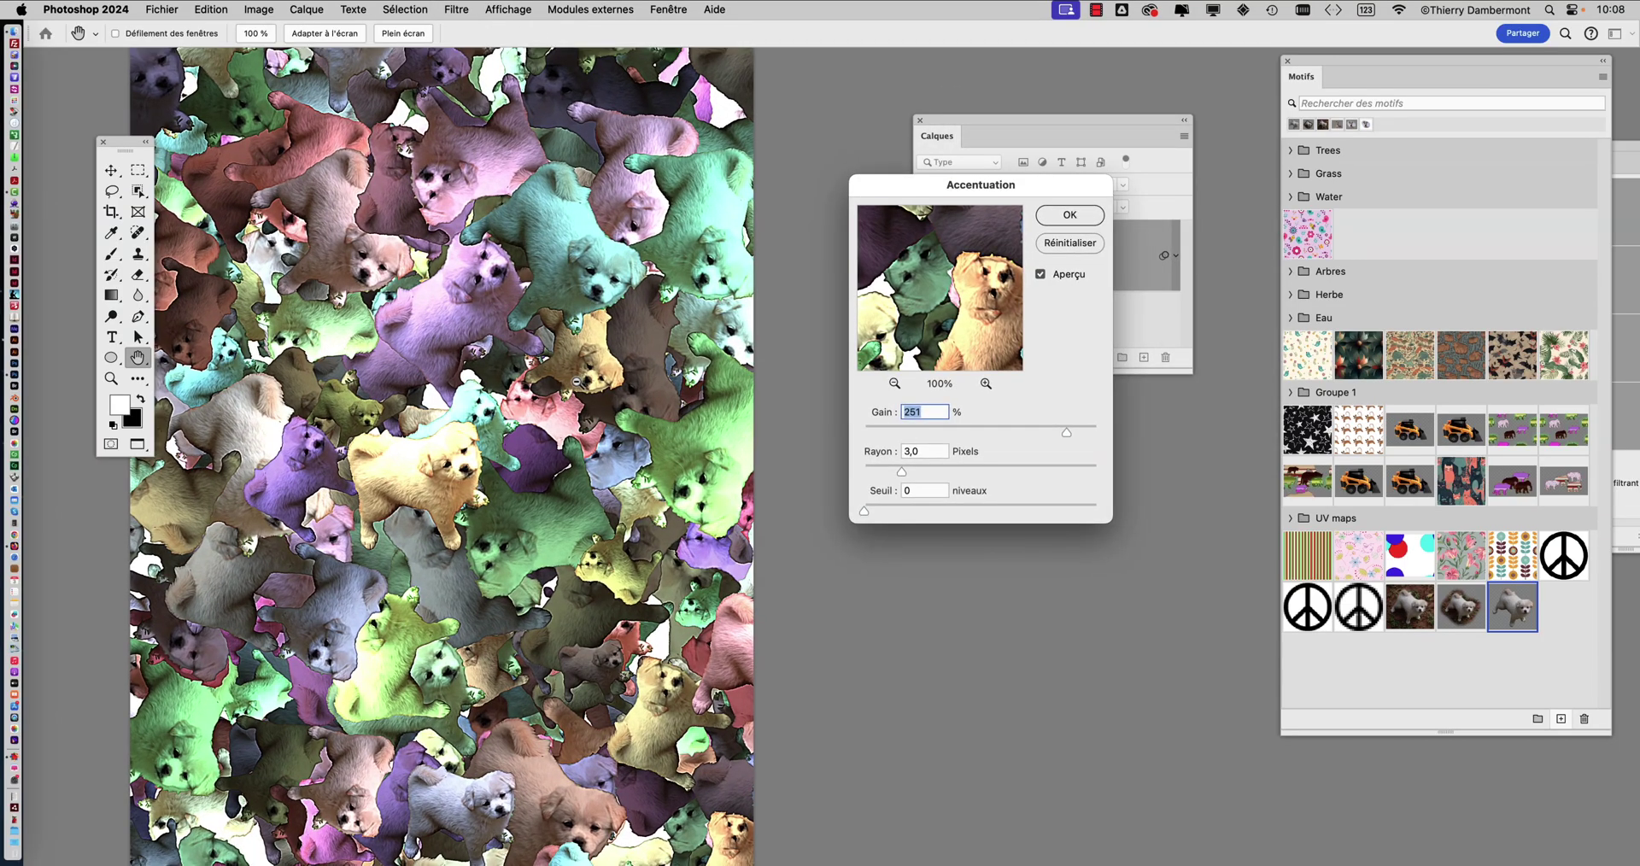
pyautogui.scroll(1, 577, 382)
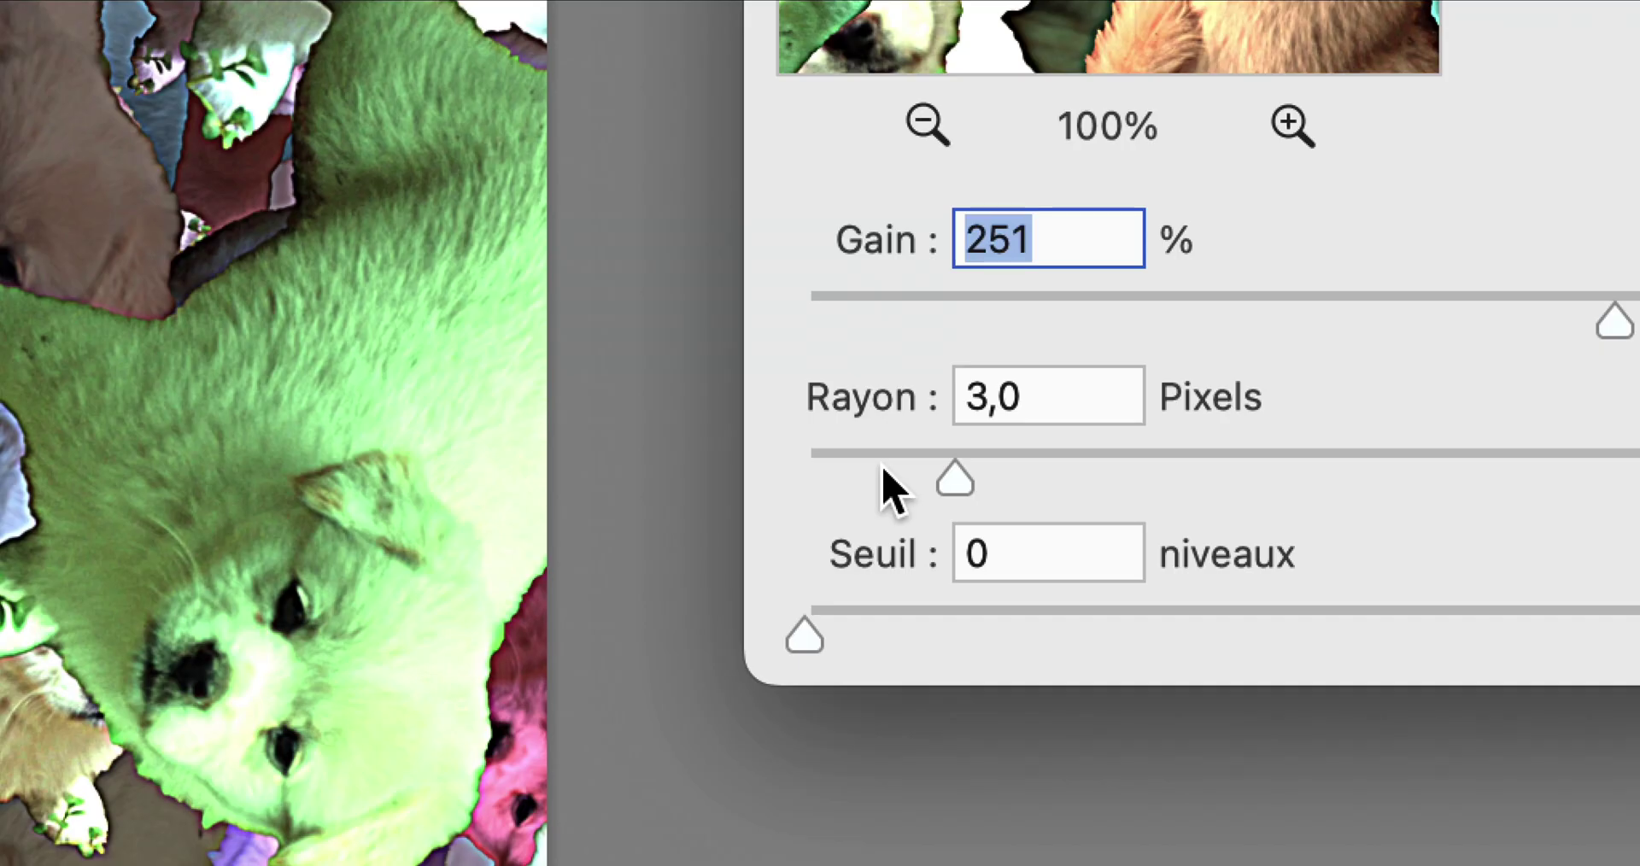
# - Try the Accentuation filter with a radius of 2,6 pixels and a gain of 170 %
pyautogui.moveTo(882, 468); pyautogui.dragTo(833, 468)
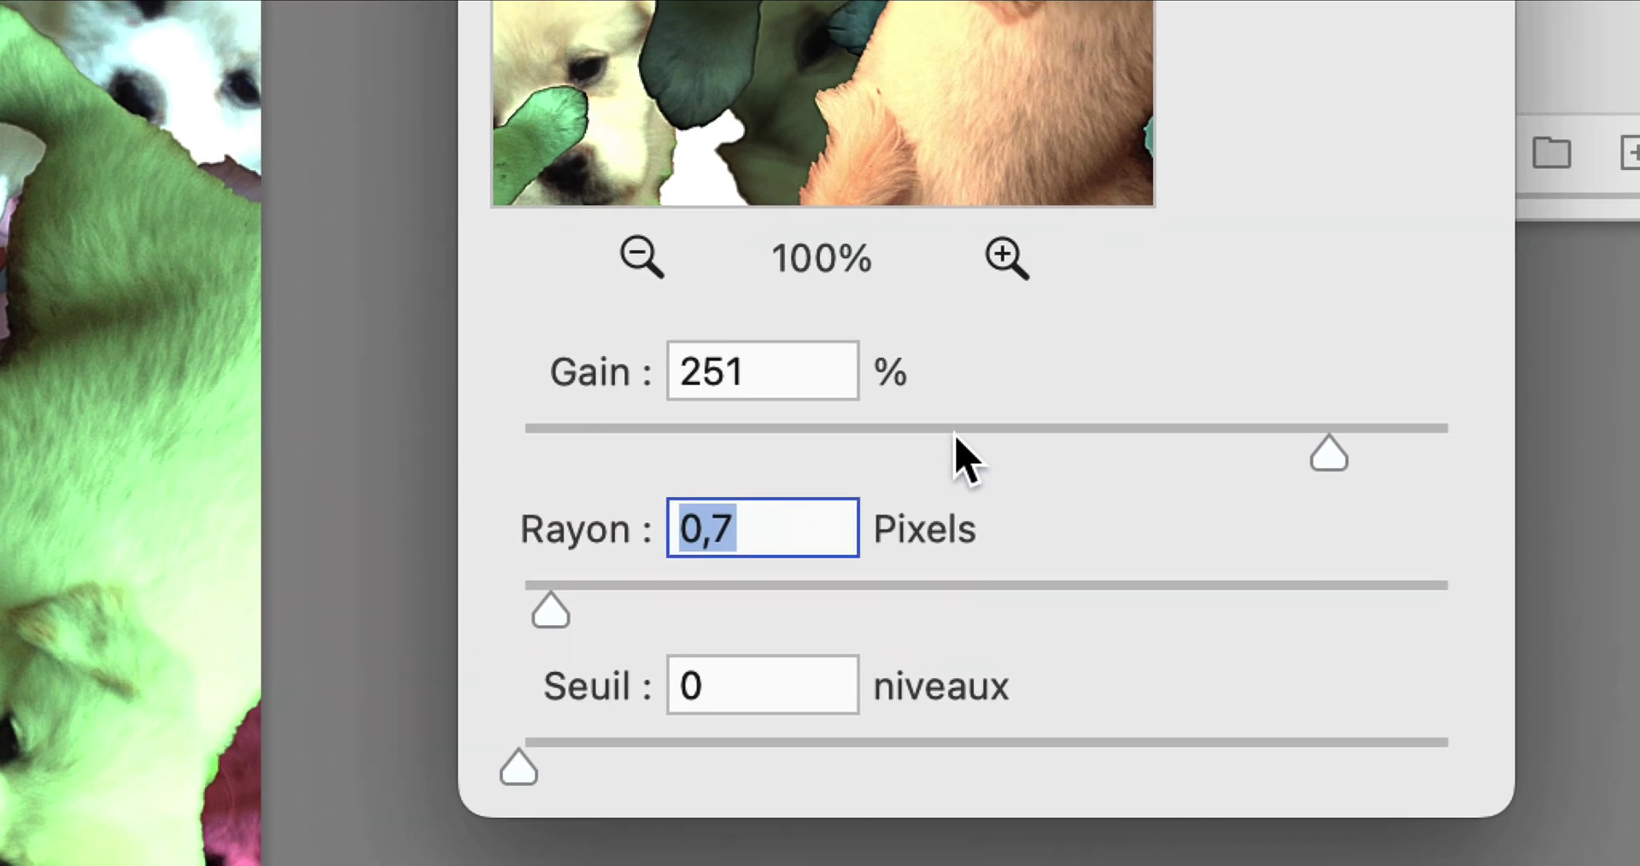
pyautogui.click(1281, 325)
pyautogui.moveTo(882, 465); pyautogui.dragTo(937, 478)
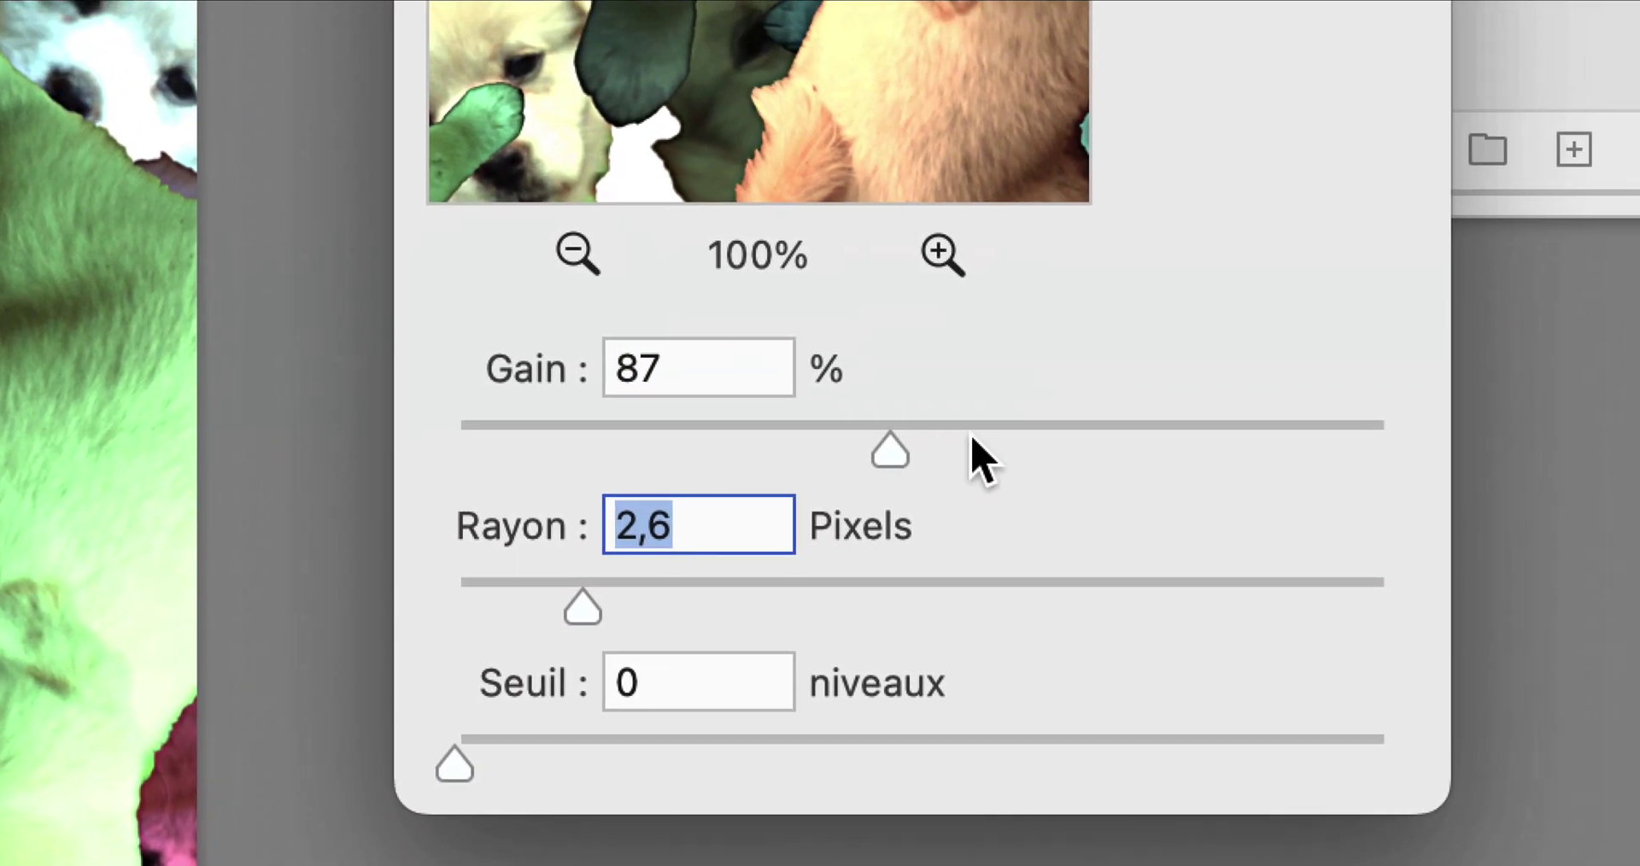
pyautogui.click(1289, 327)
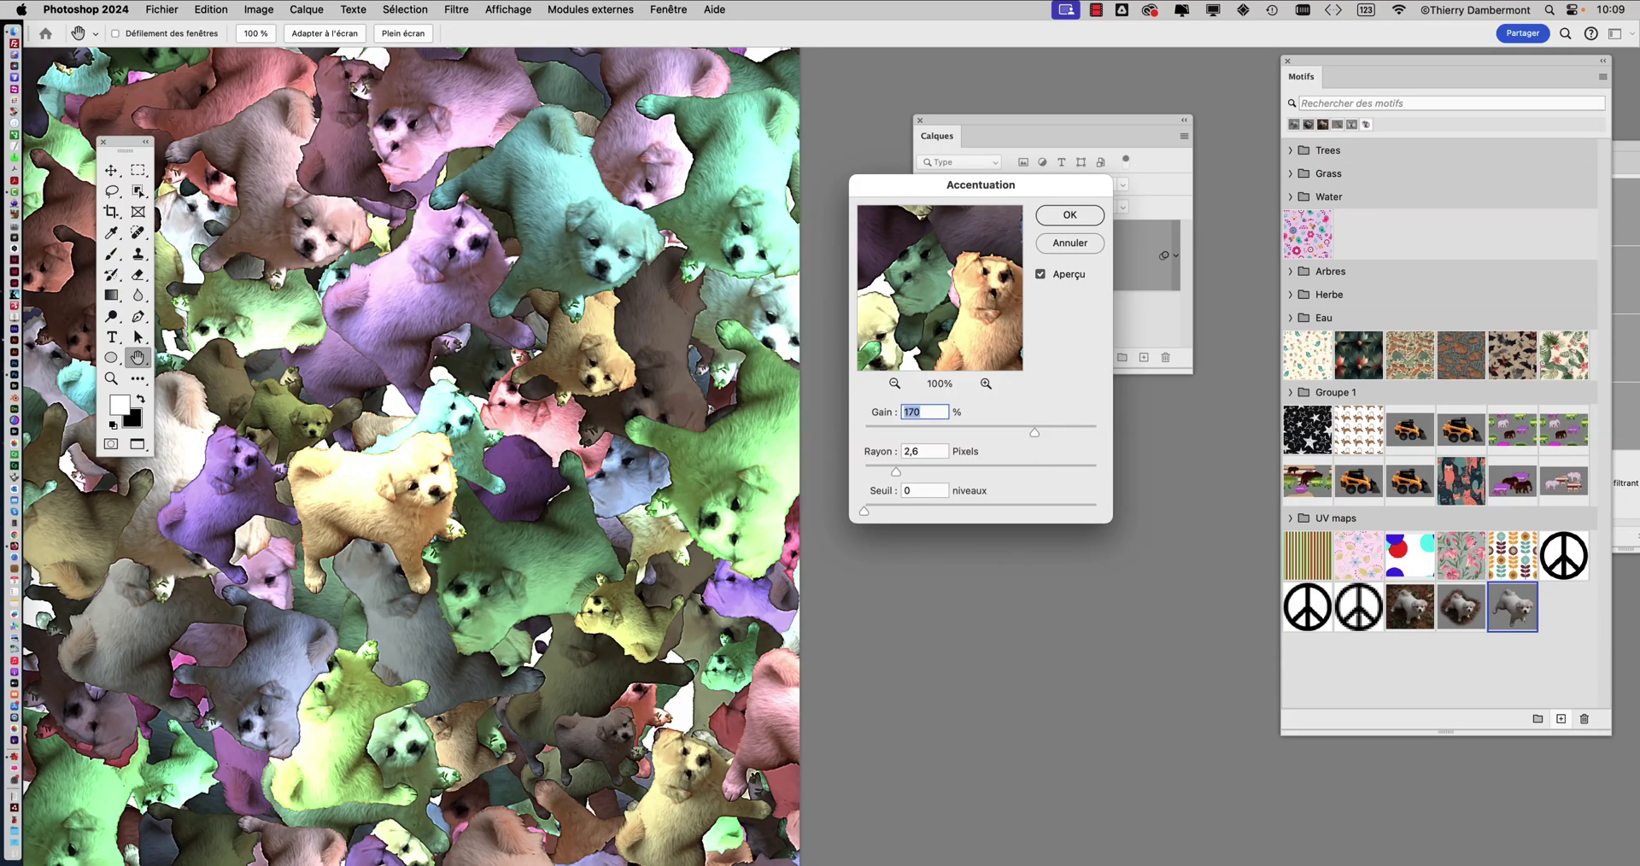
# - Try a radius of 2,5 pixels with gains of 190 % and 123 %
pyautogui.press('alt')
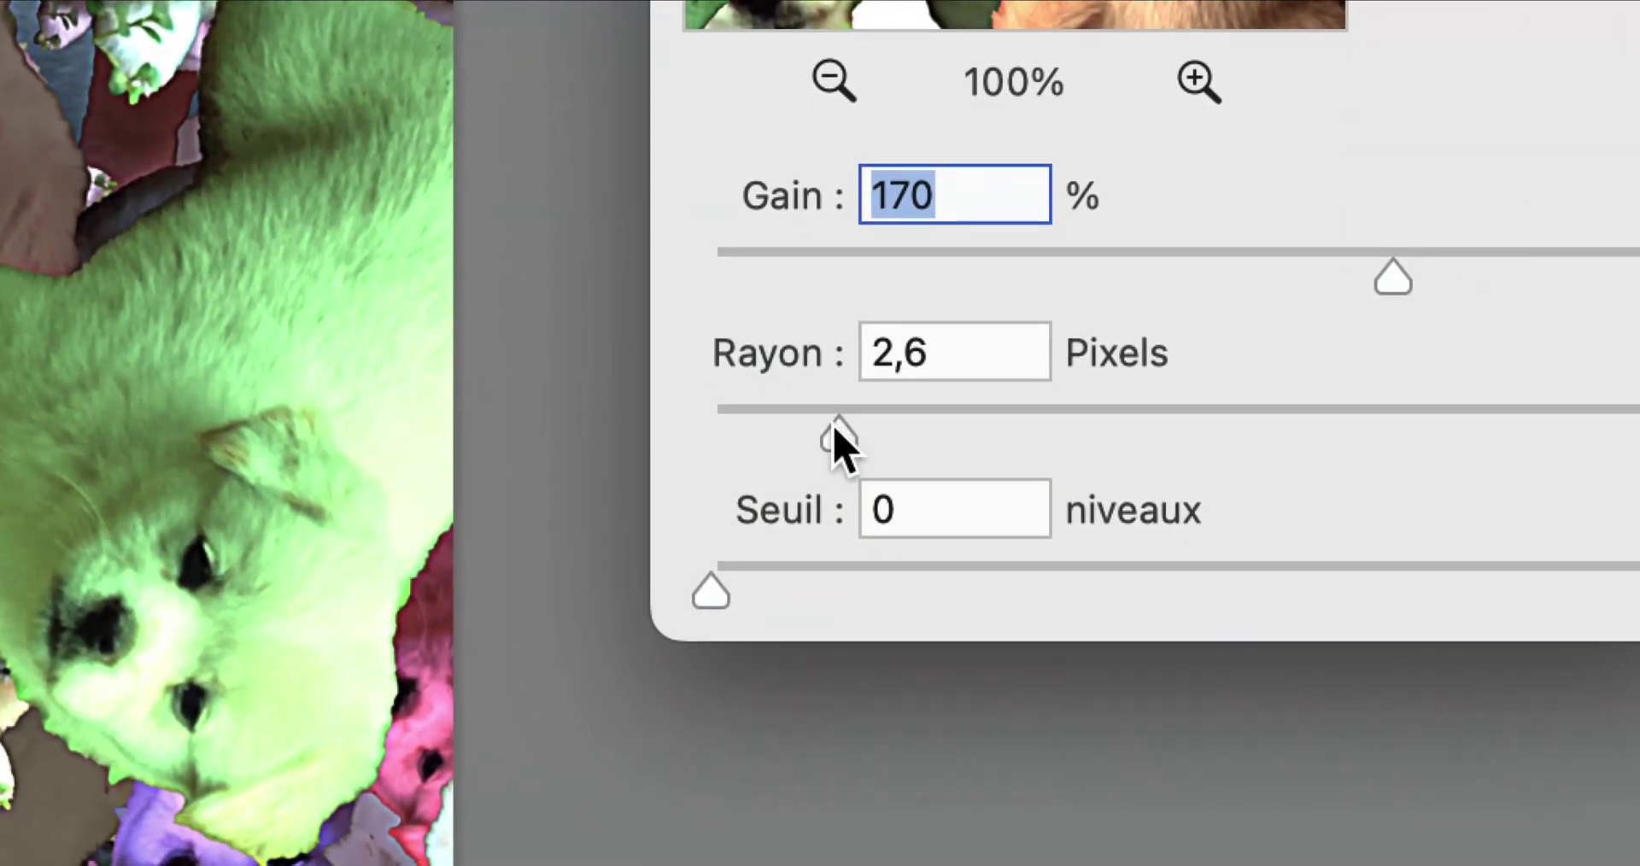
pyautogui.moveTo(838, 438); pyautogui.dragTo(816, 440)
pyautogui.click(915, 428)
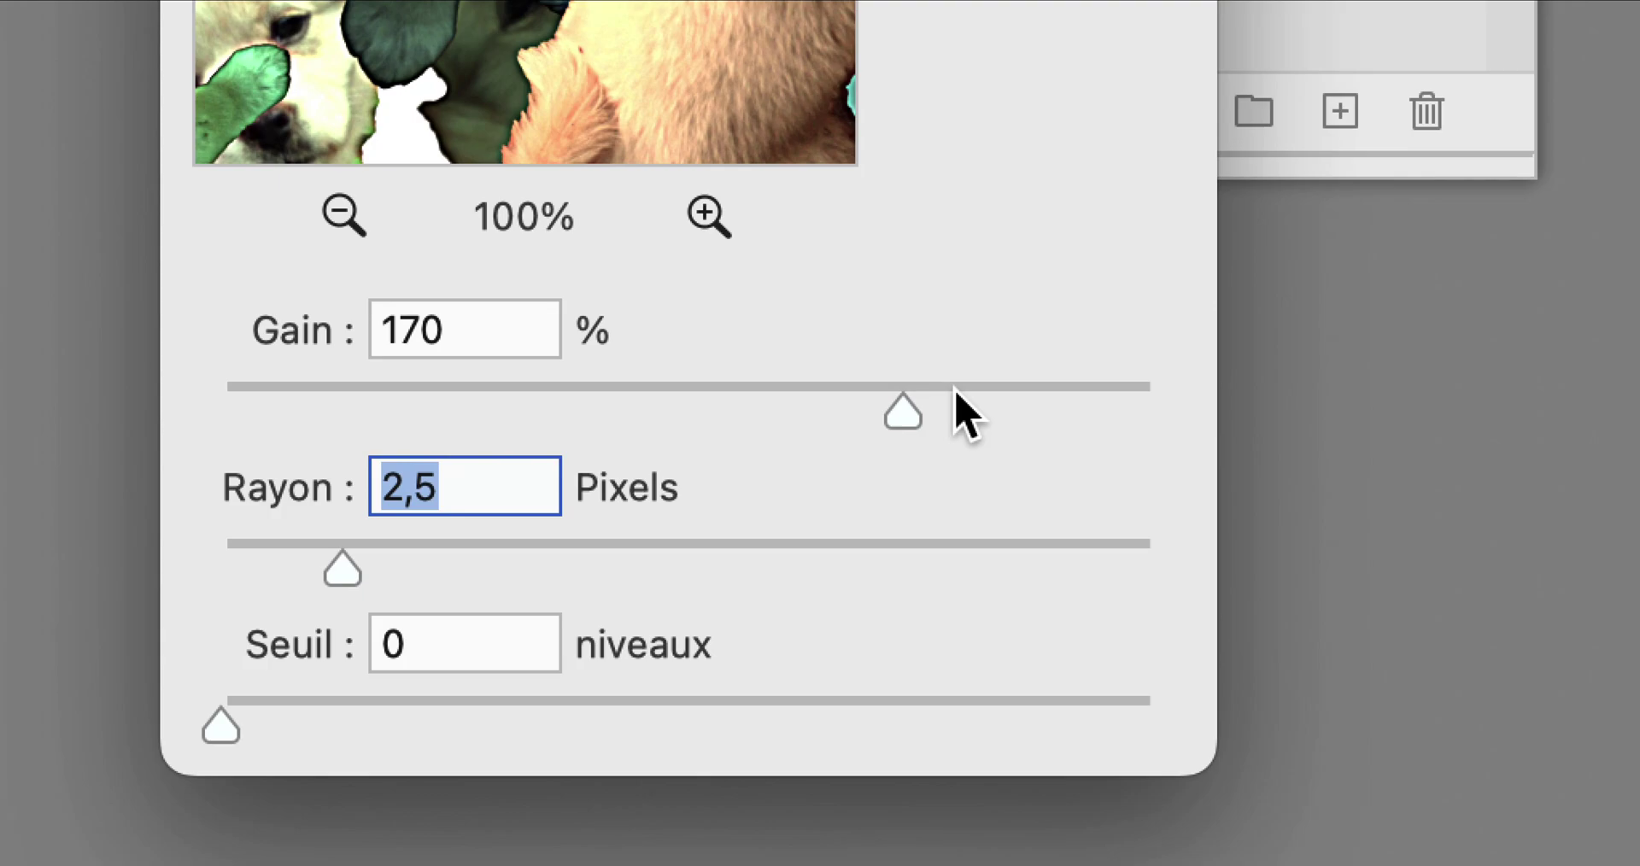
pyautogui.click(1035, 412)
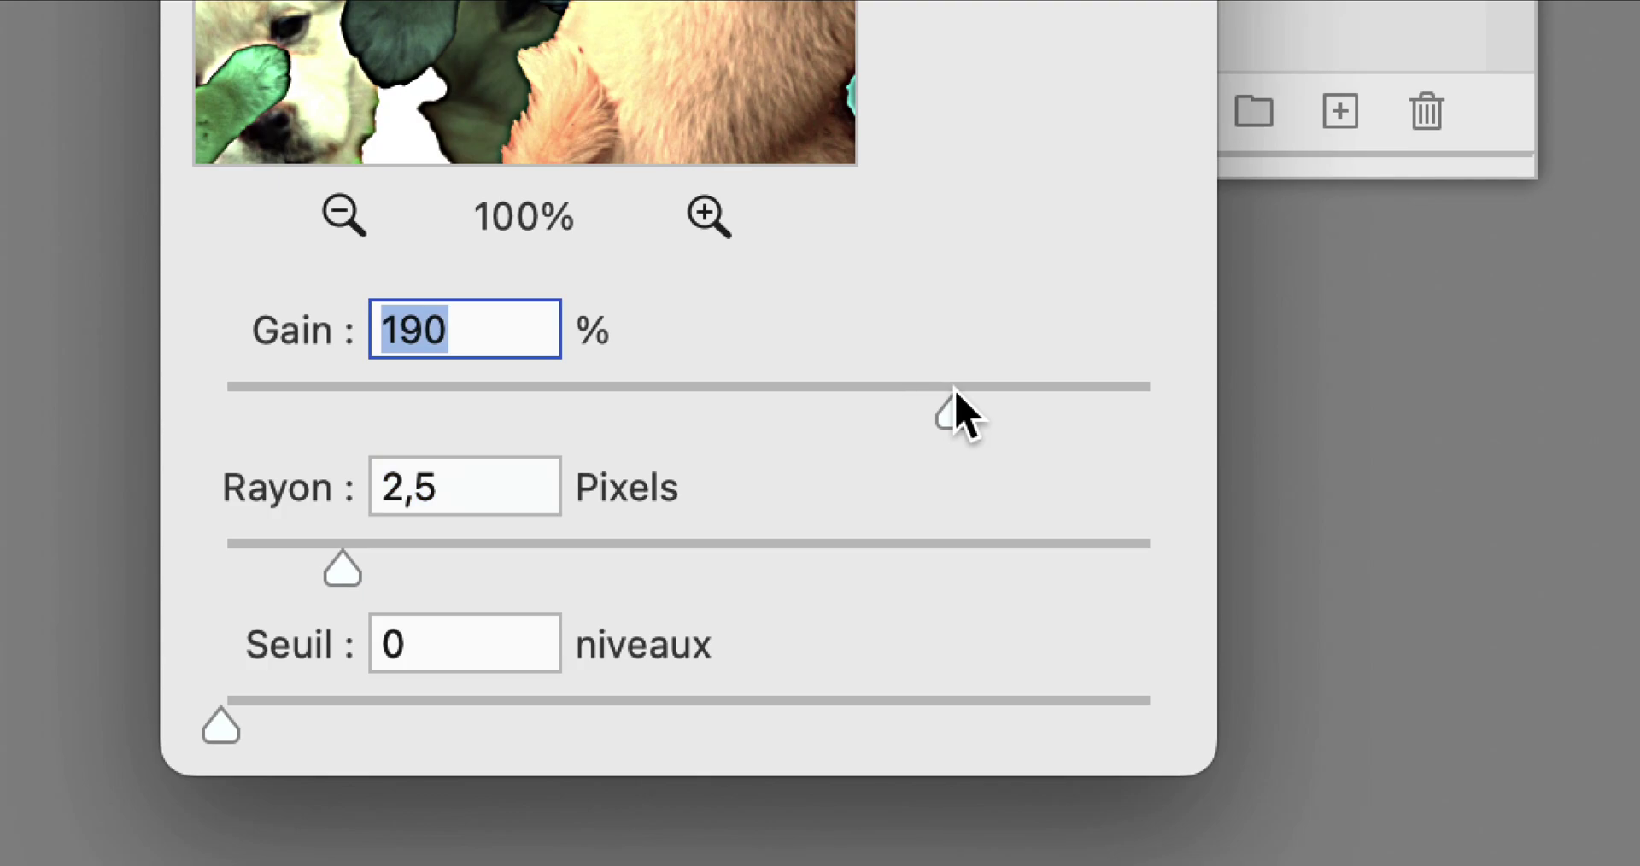
pyautogui.moveTo(1048, 433); pyautogui.dragTo(1005, 434)
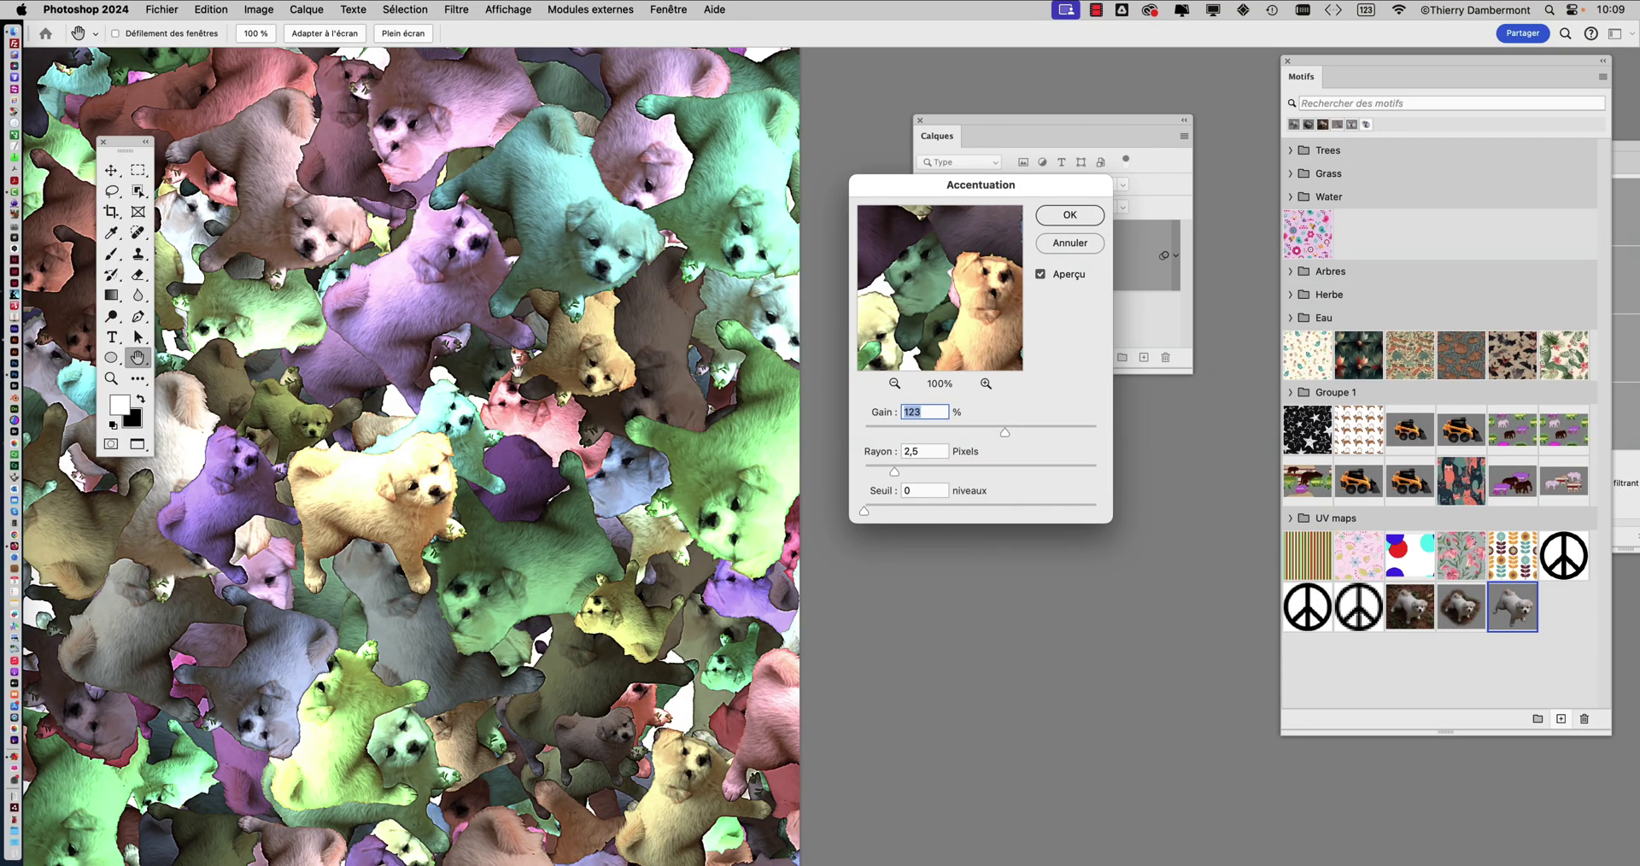
# - Apply the Accentuation filter with a gain of 80 % and a radius of 1,3 pixels
pyautogui.hscroll(-3, 598, 384)
pyautogui.scroll(-3, 649, 299)
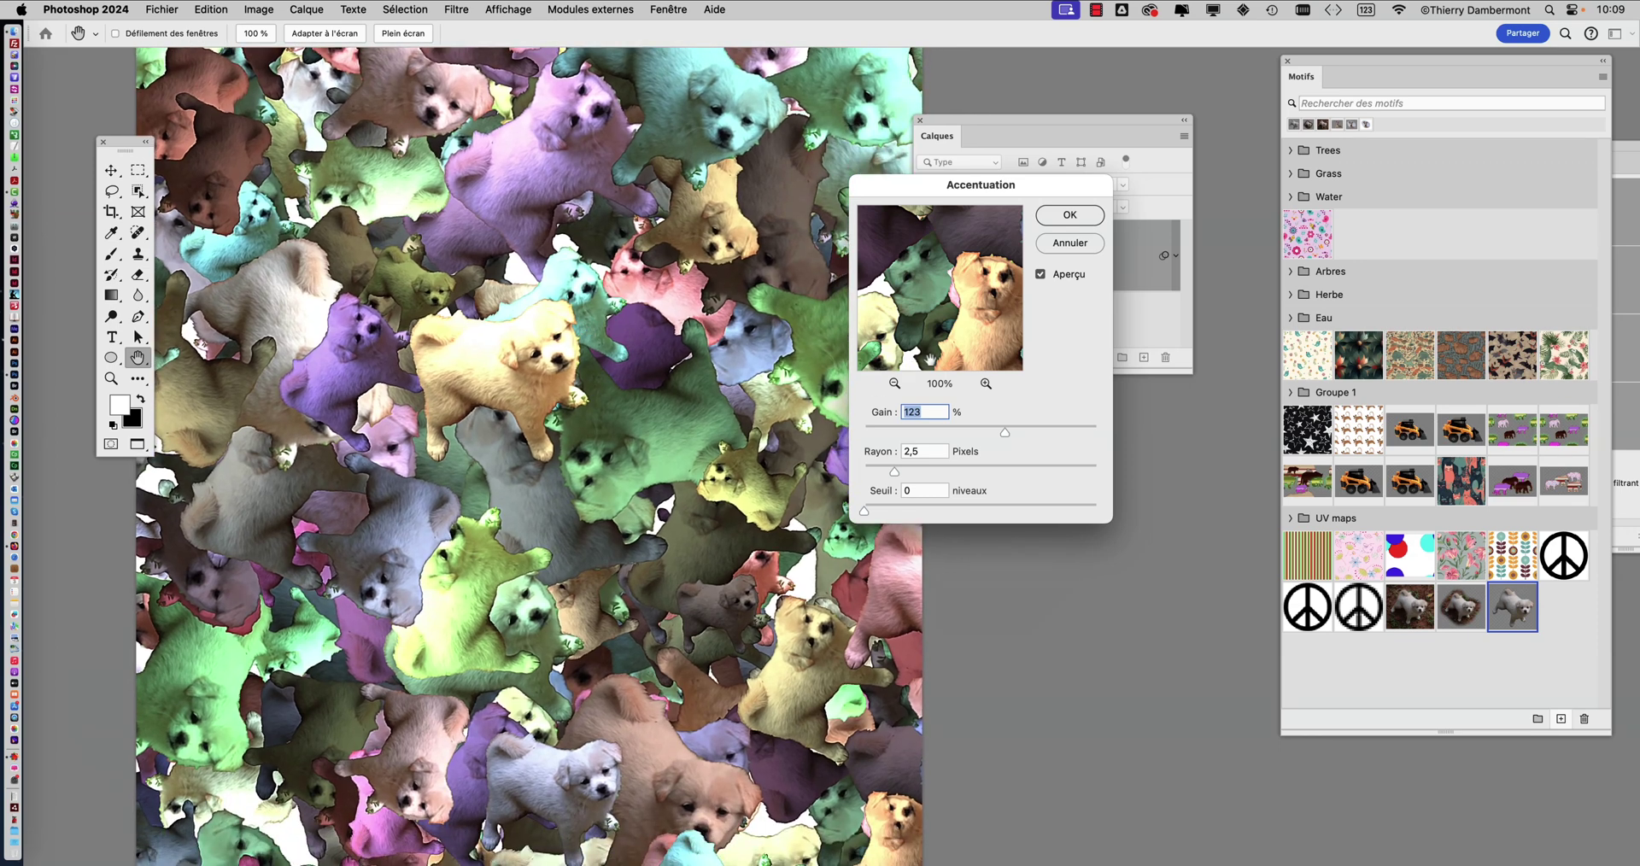
pyautogui.click(965, 430)
pyautogui.click(873, 469)
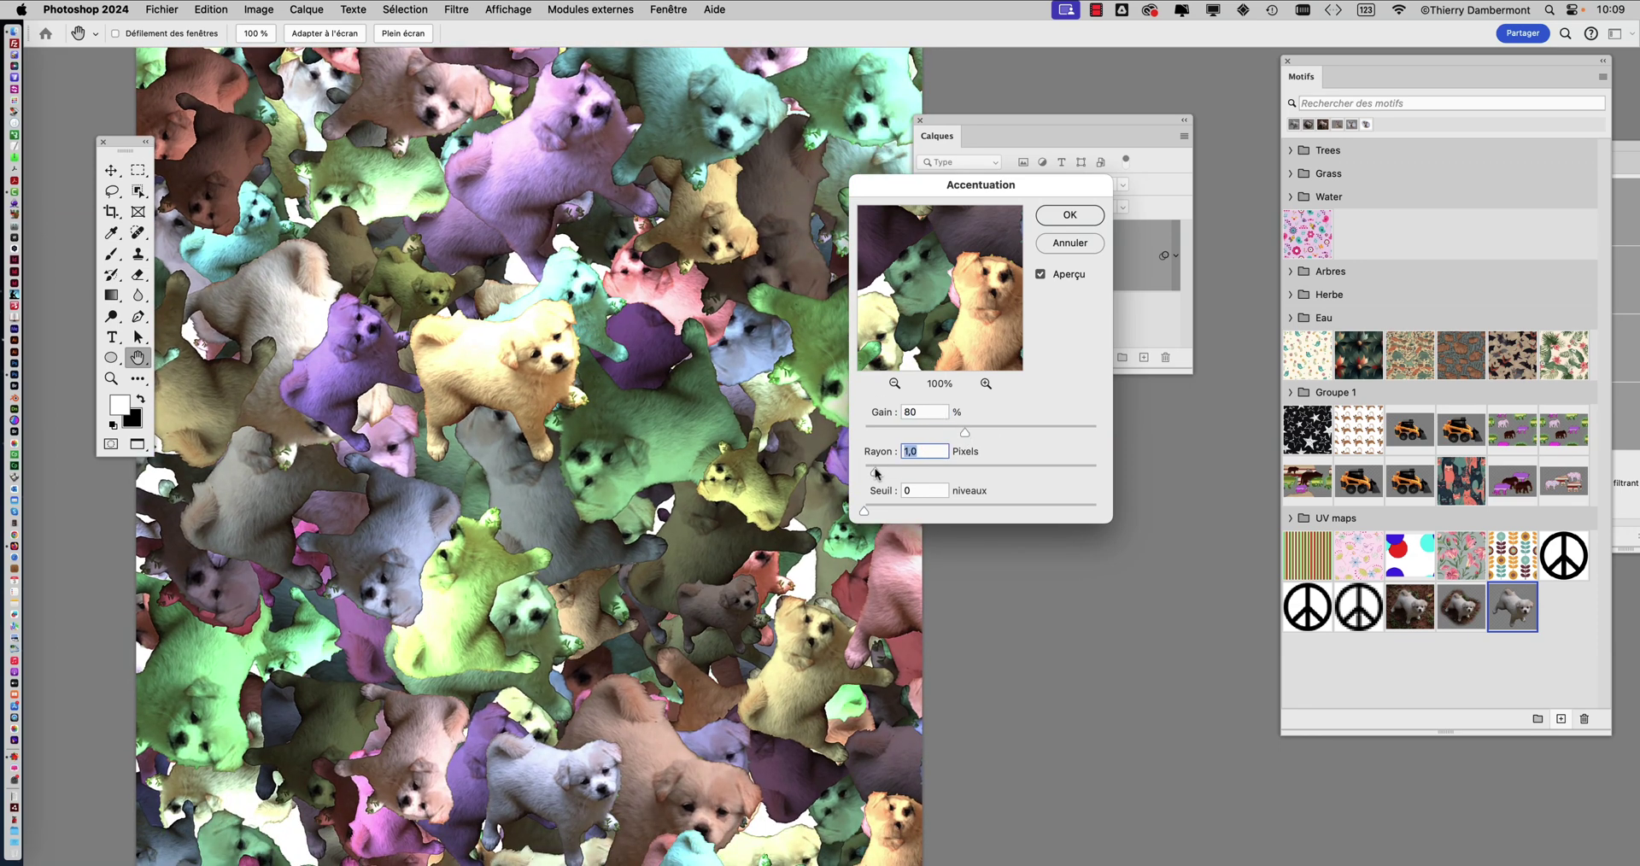
pyautogui.moveTo(875, 472); pyautogui.dragTo(879, 474)
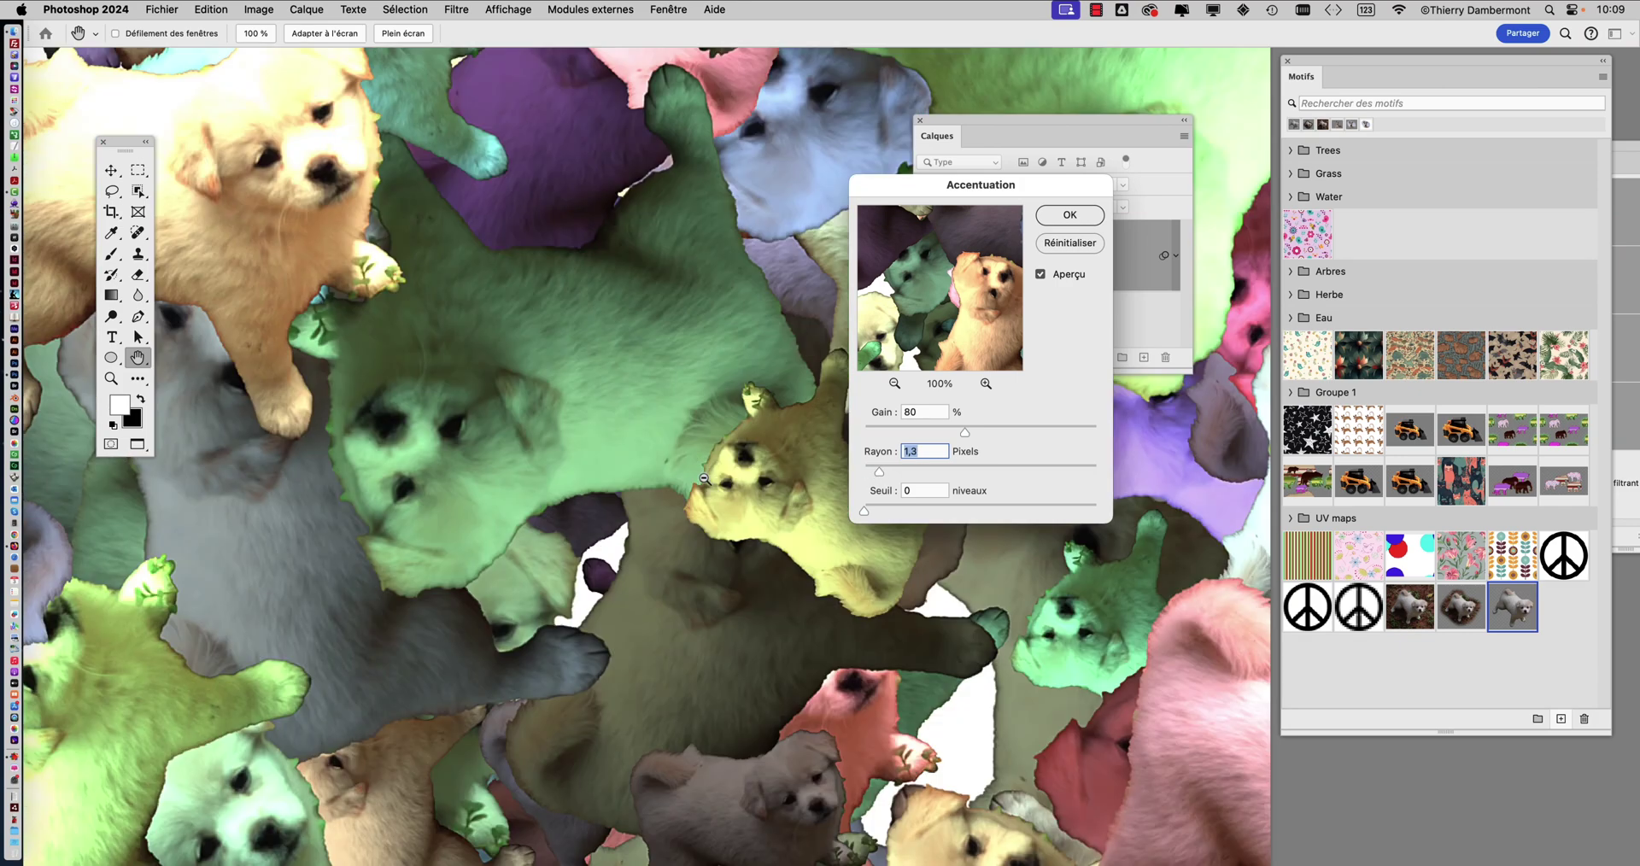
pyautogui.scroll(3, 705, 475)
pyautogui.click(1066, 221)
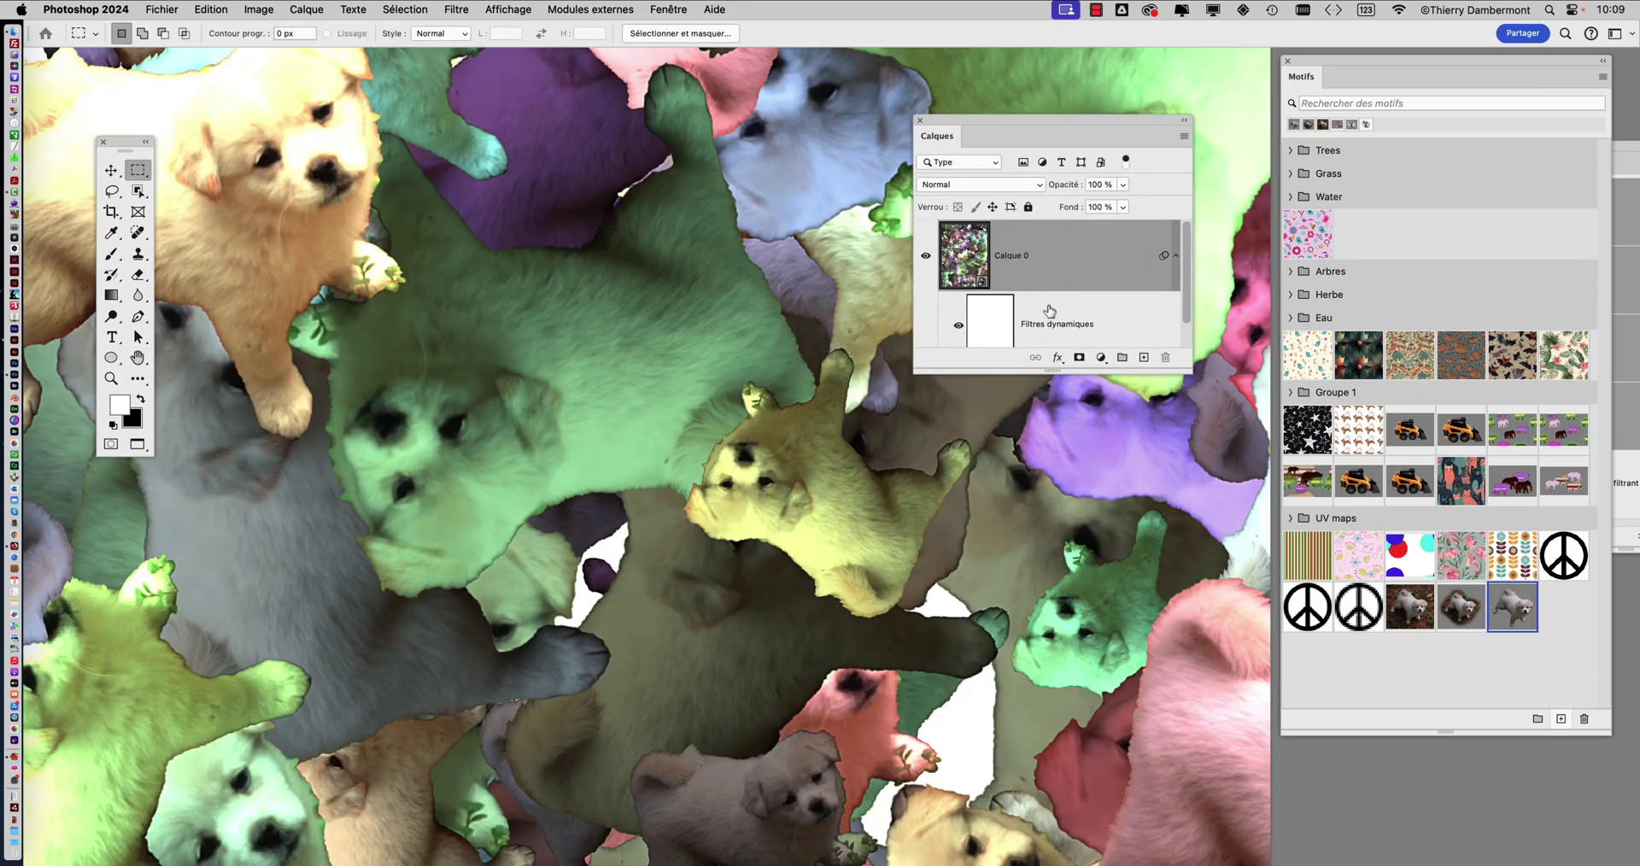
# - Enlarge the Calques panel and compare the puppies with the Accentuation smart filter switched off and on
pyautogui.moveTo(1189, 372); pyautogui.dragTo(1203, 561)
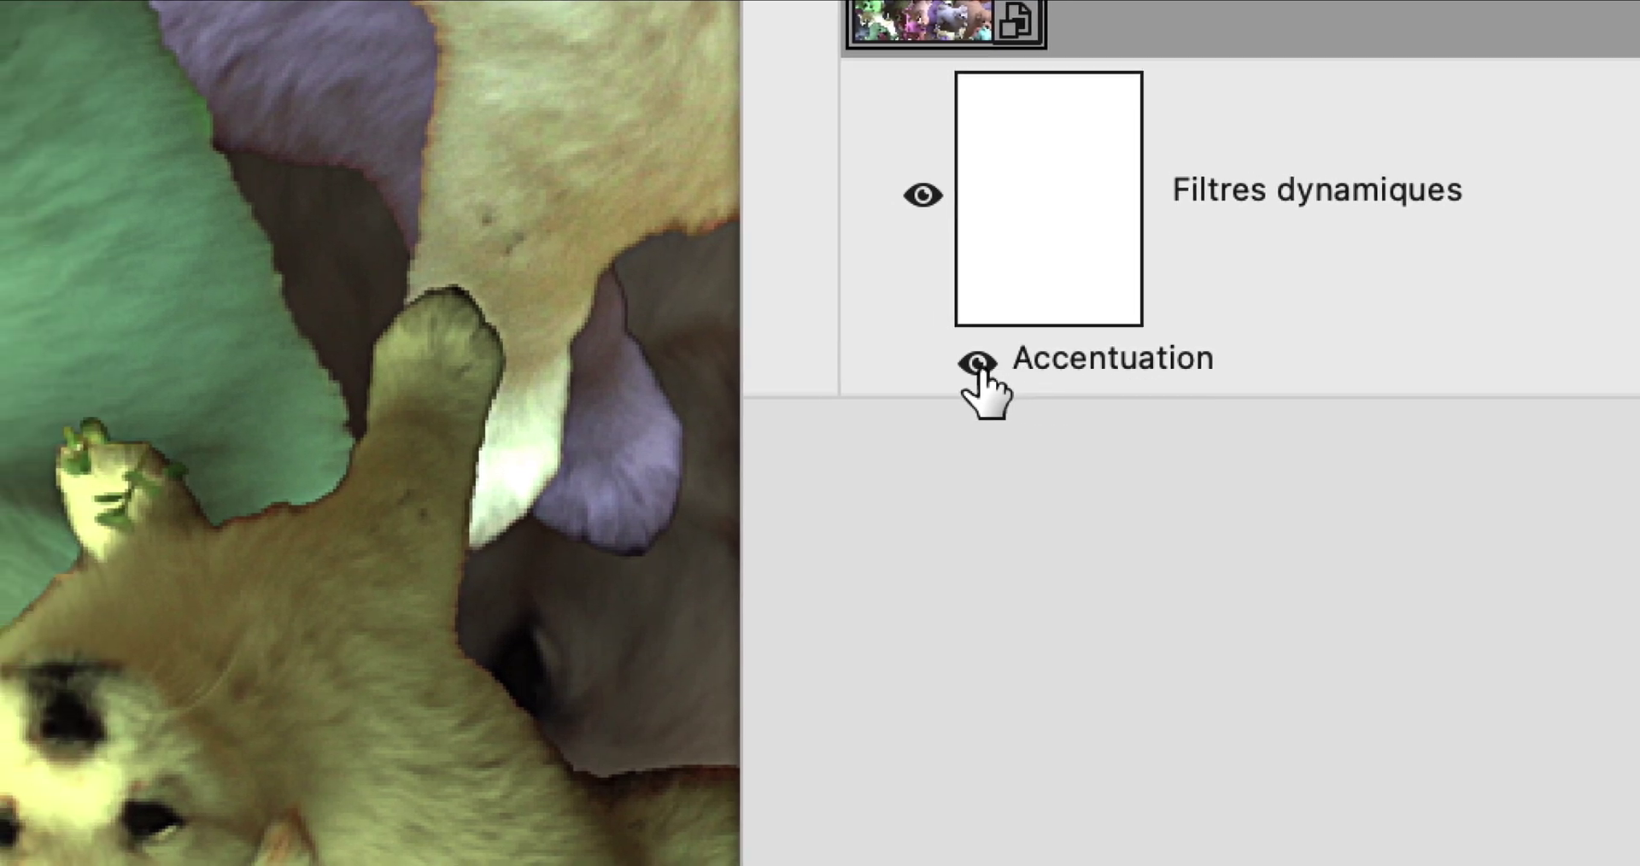
pyautogui.click(850, 360)
pyautogui.click(980, 364)
pyautogui.click(981, 366)
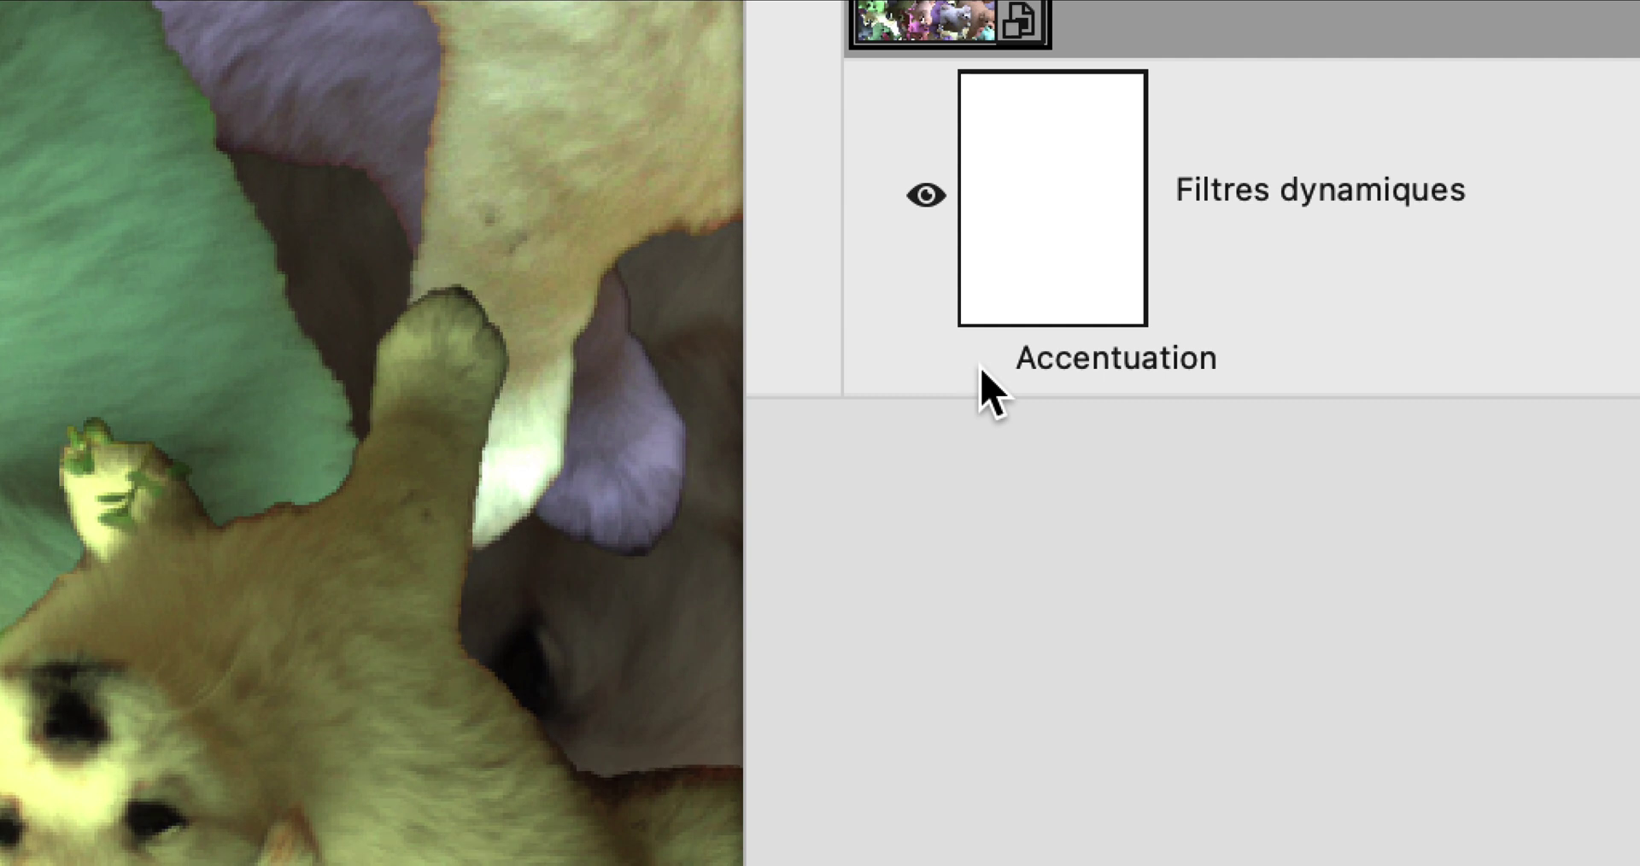
pyautogui.click(981, 365)
# - Edit the Accentuation smart filter to a gain of 93 % and a radius of 2,3 pixels
pyautogui.doubleClick(1059, 359)
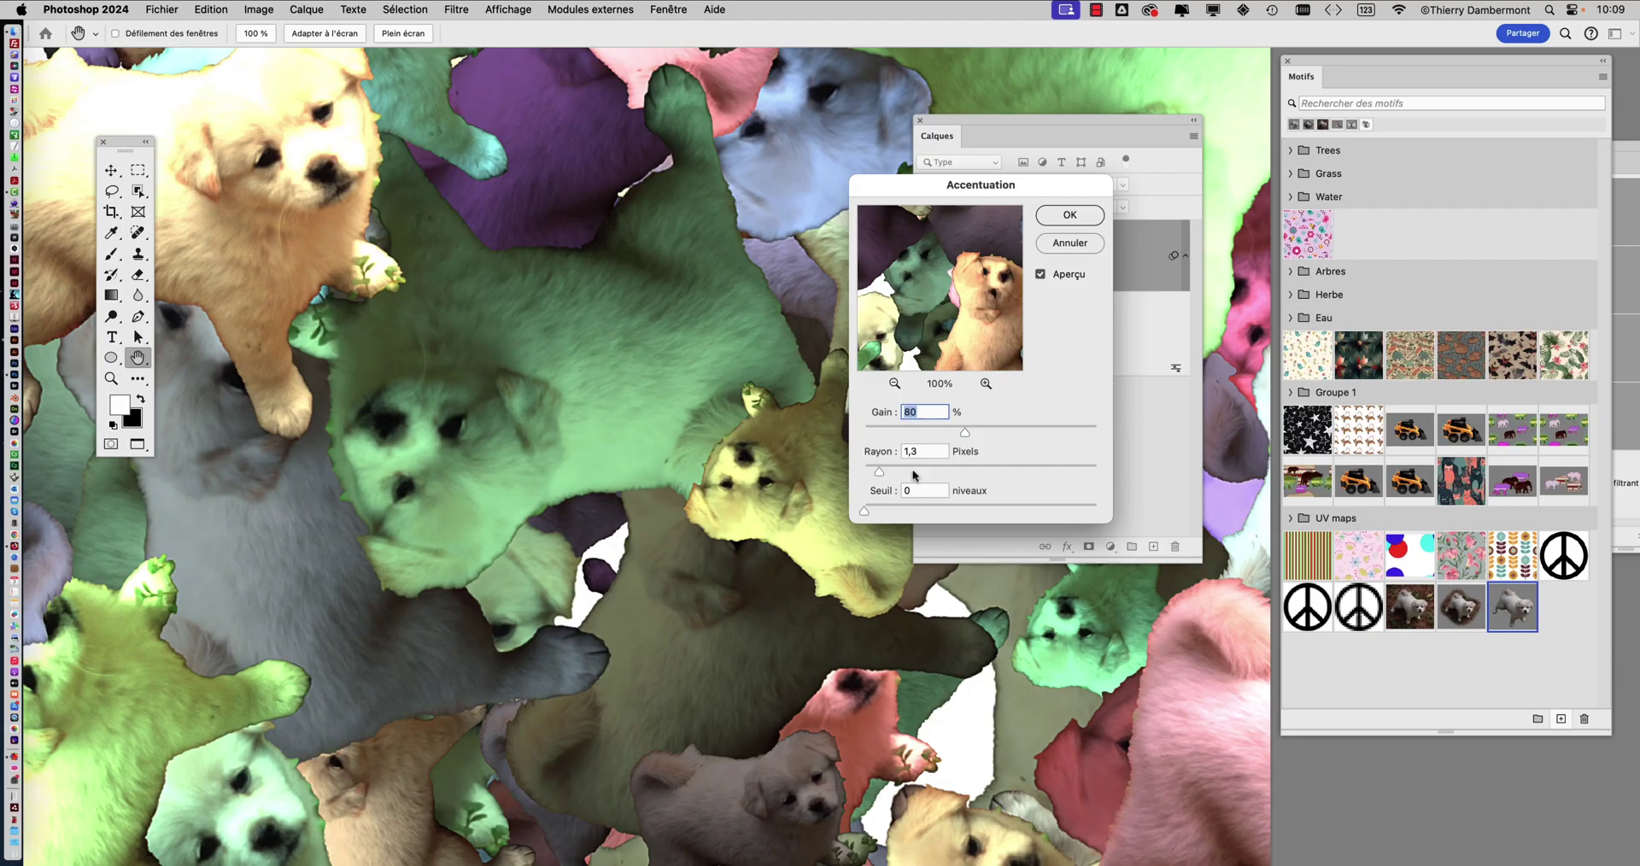
pyautogui.moveTo(886, 468); pyautogui.dragTo(891, 472)
pyautogui.moveTo(966, 430); pyautogui.dragTo(978, 427)
pyautogui.click(1072, 216)
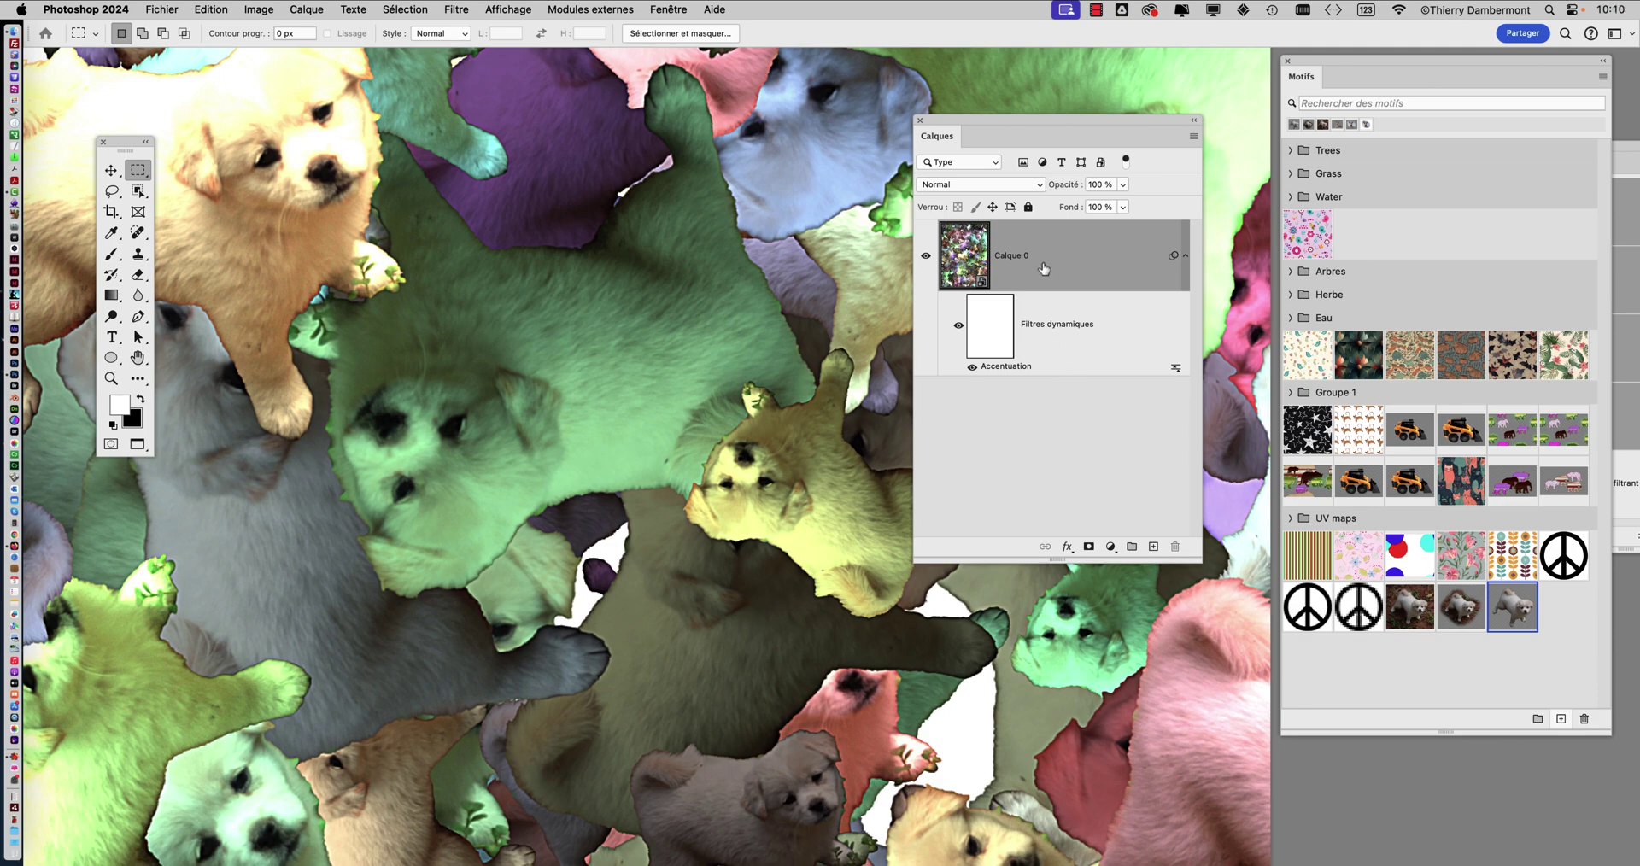
# - Add a second Accentuation smart filter to Calque 0
pyautogui.scroll(-5, 548, 484)
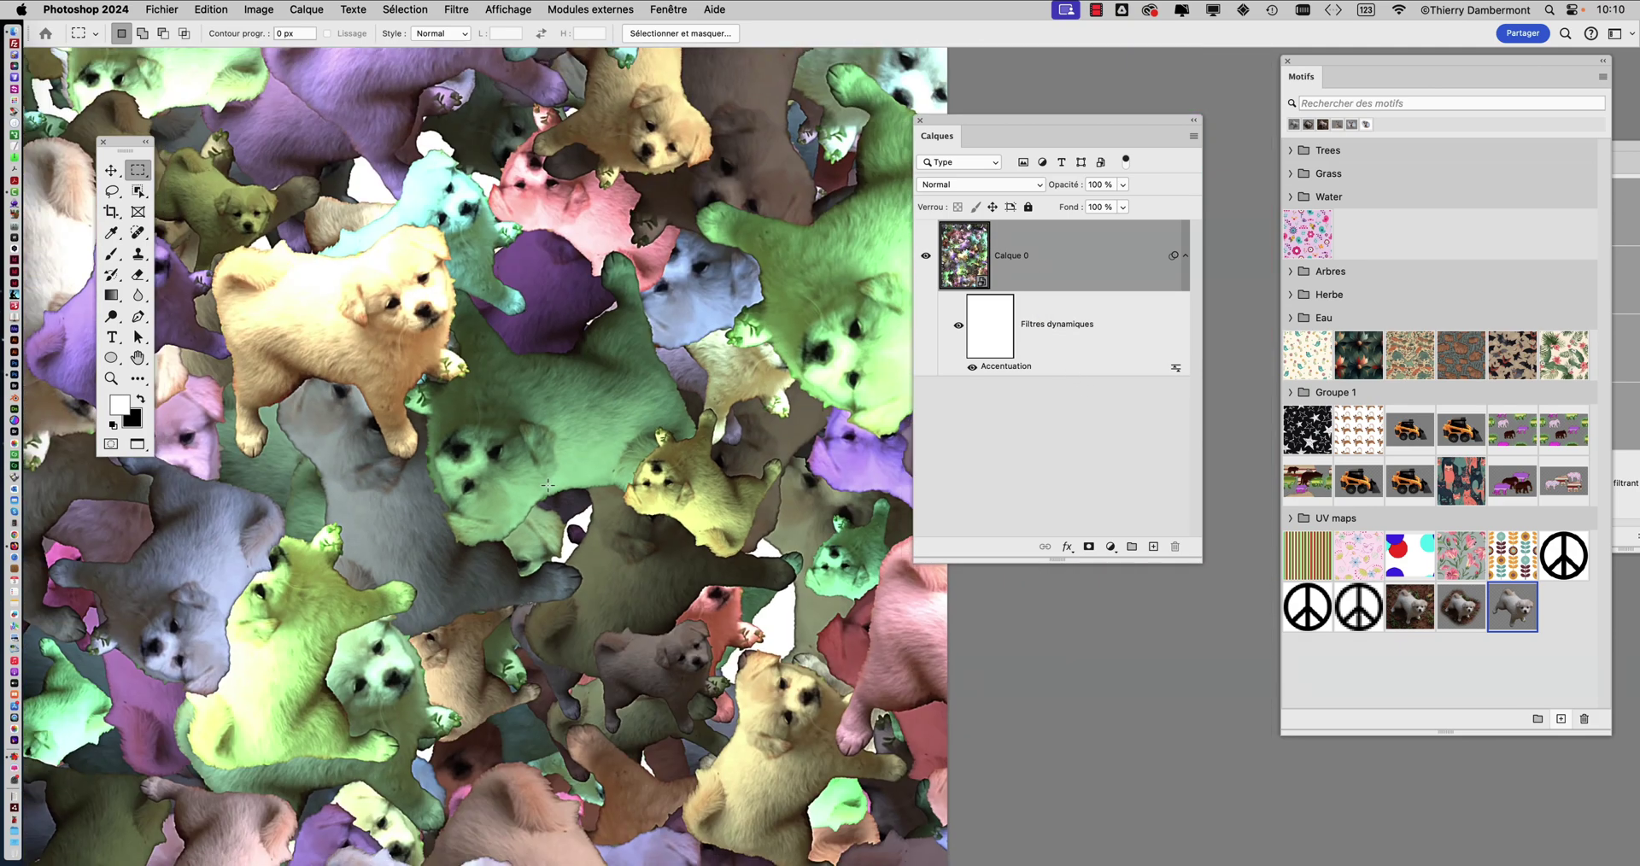
pyautogui.scroll(-3, 548, 484)
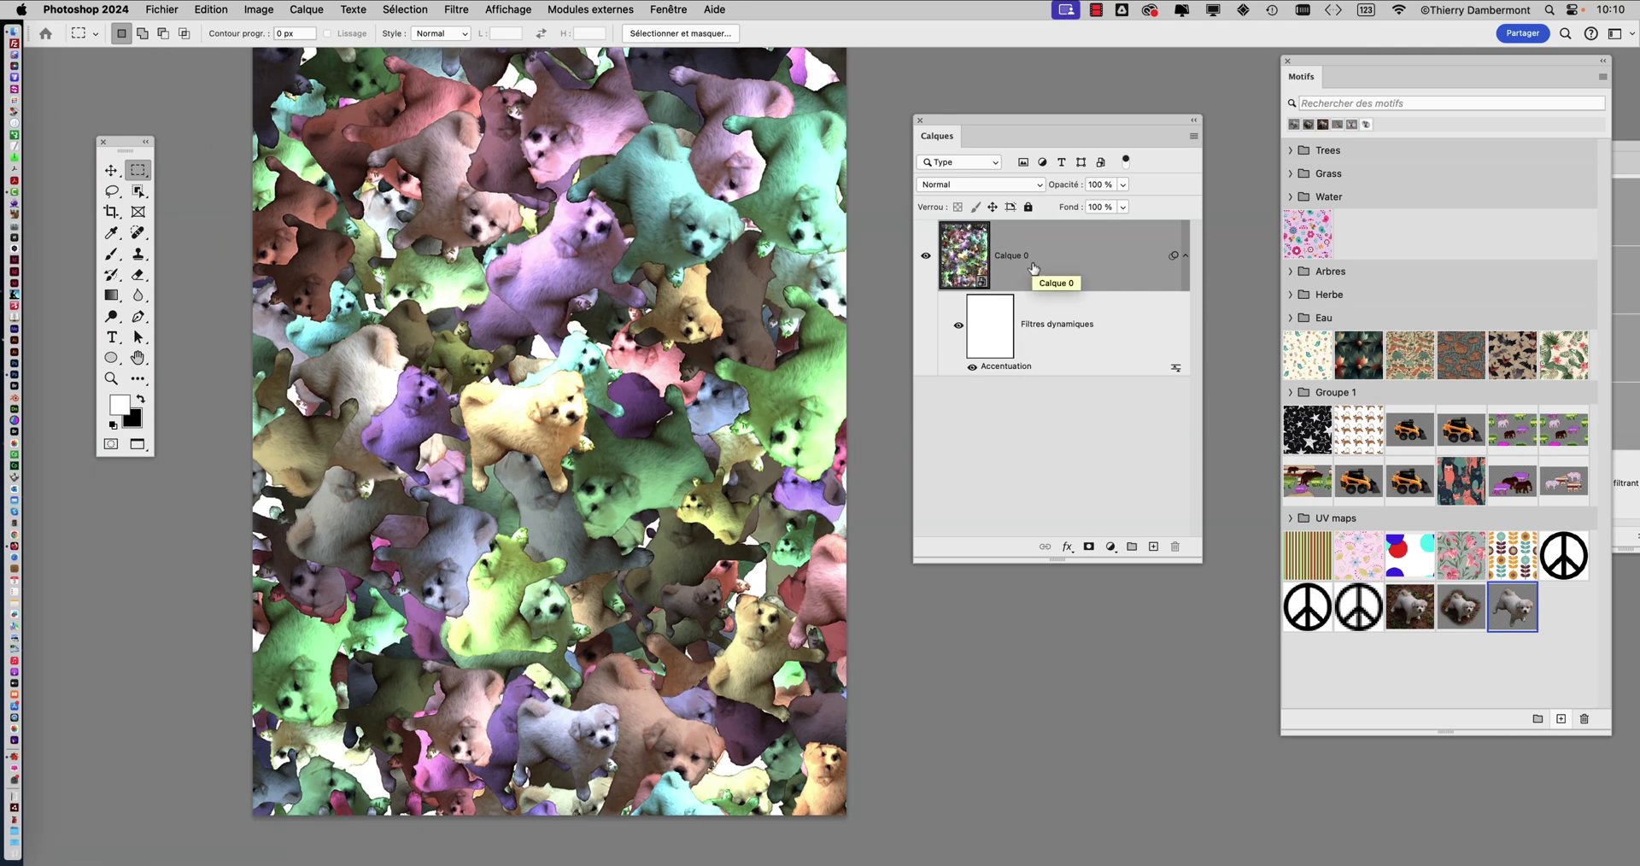
pyautogui.scroll(5, 611, 440)
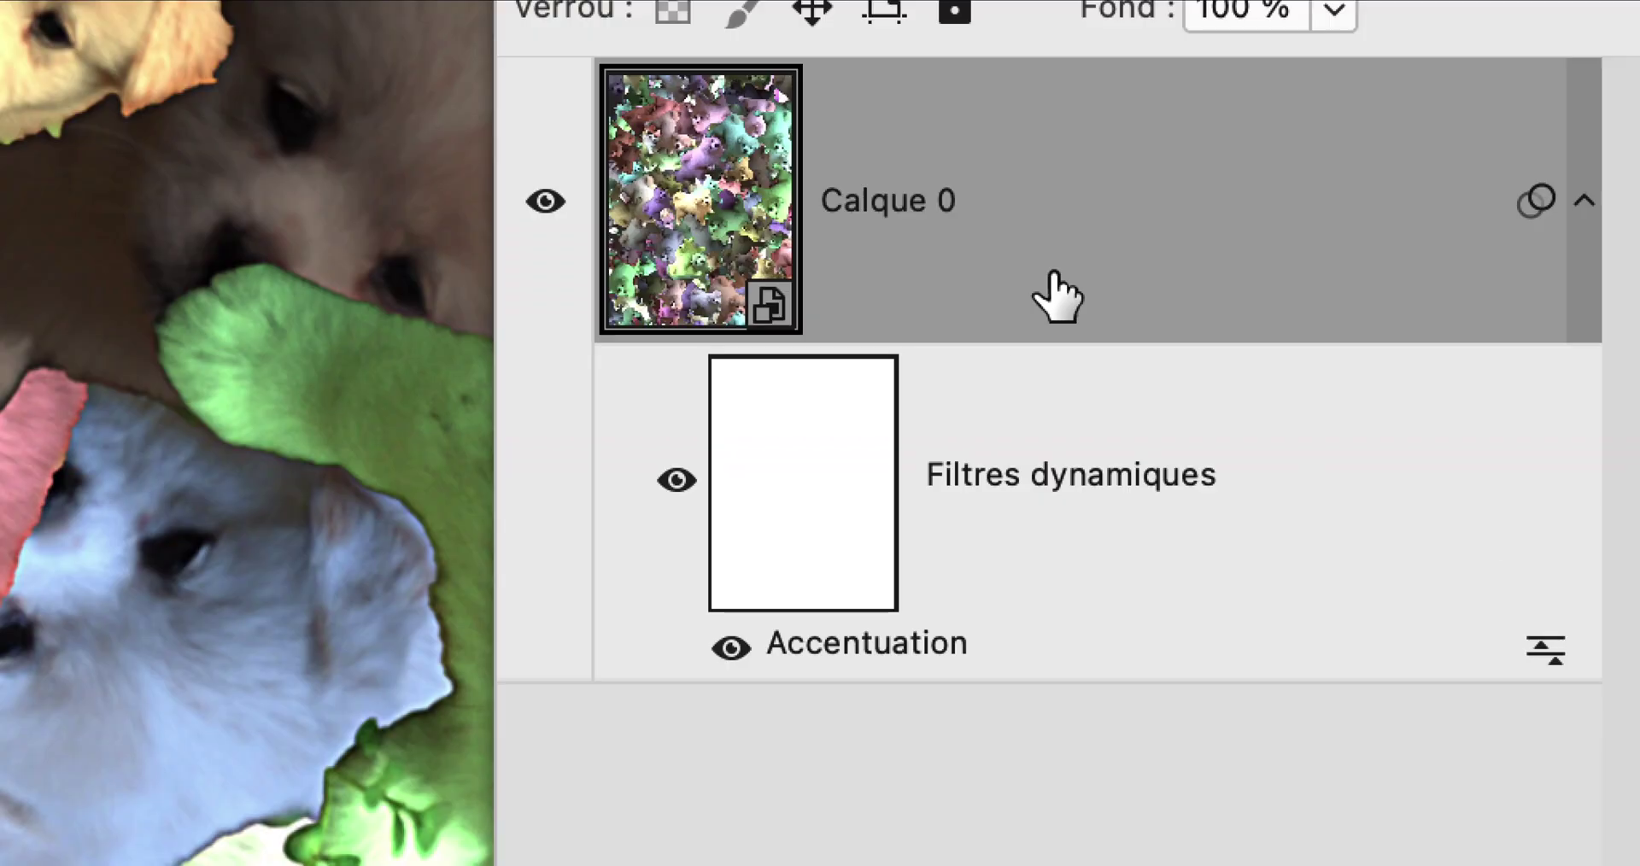
pyautogui.moveTo(1054, 279)
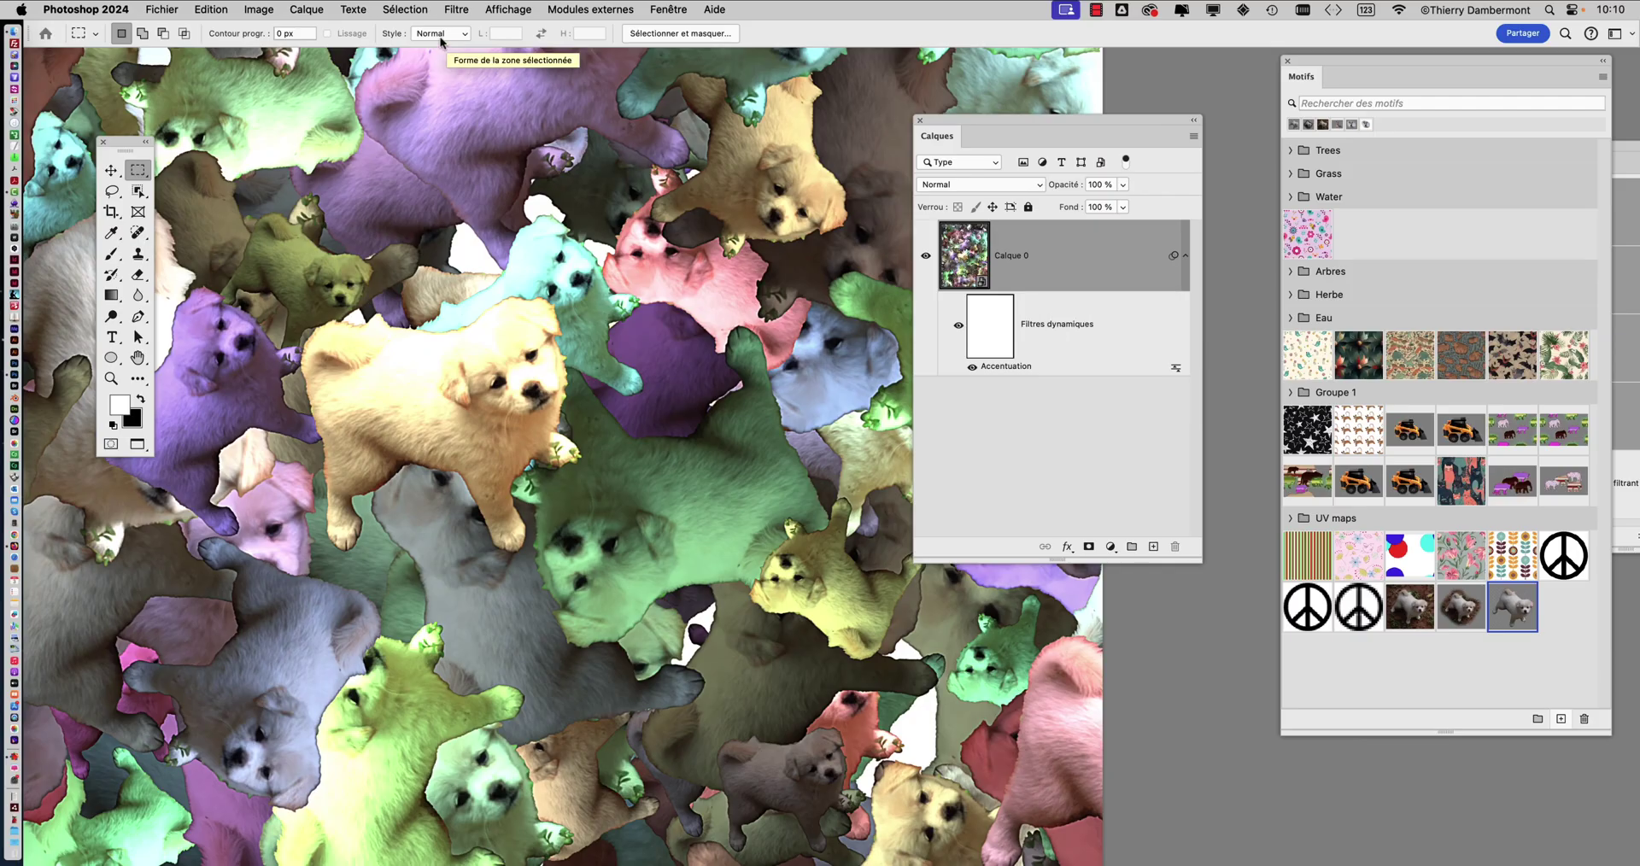
pyautogui.click(467, 10)
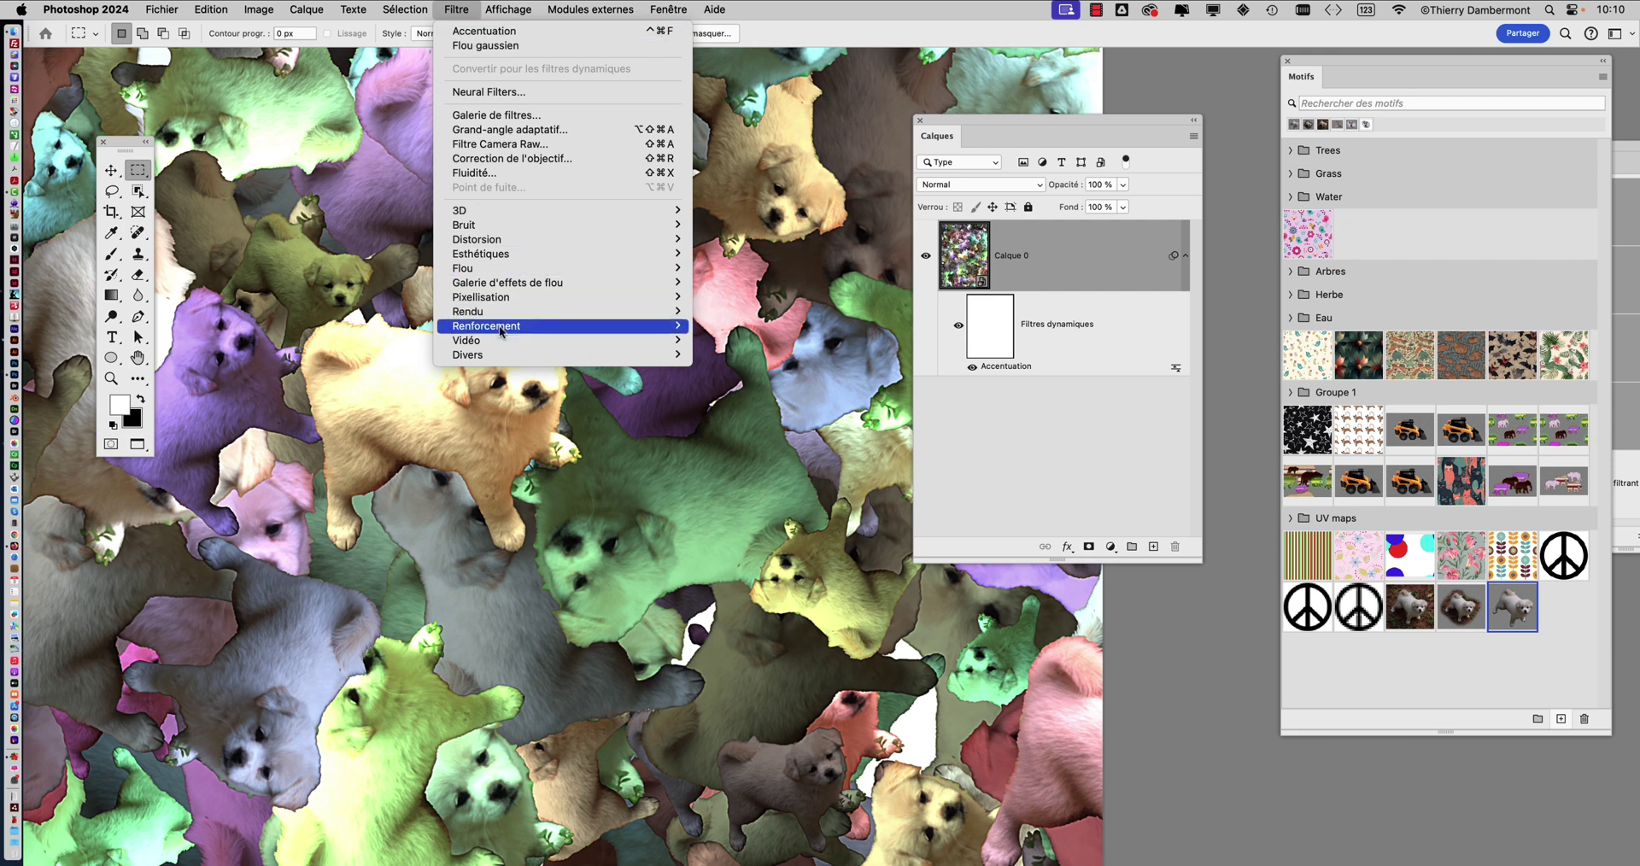
pyautogui.moveTo(503, 329)
pyautogui.click(739, 333)
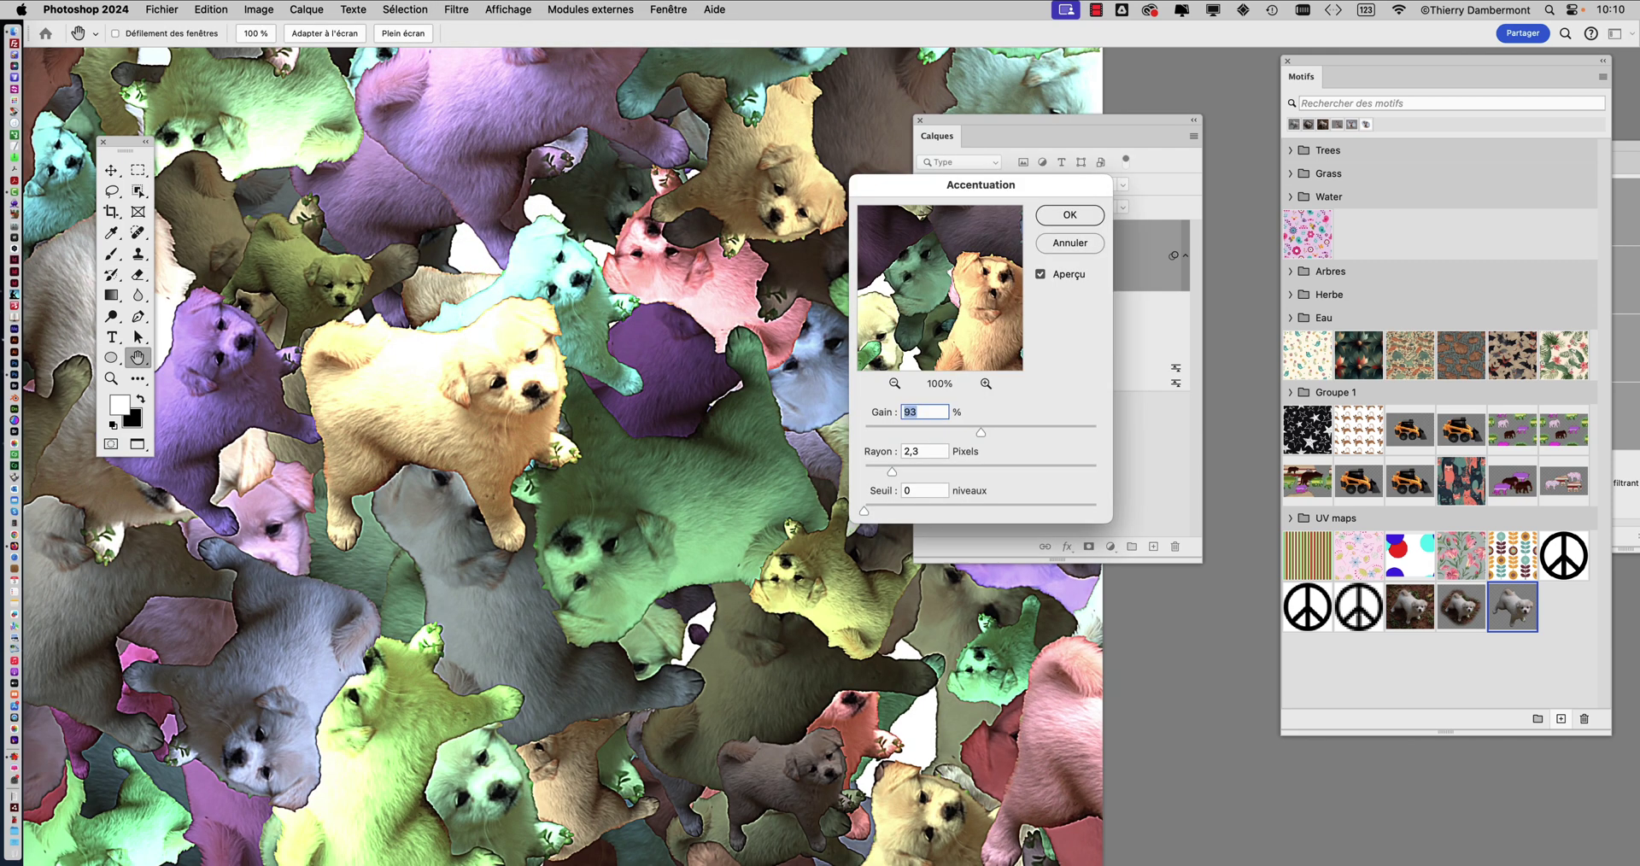
# - Try a gain of 50 % and a radius of 95,7 pixels for the second Accentuation filter
pyautogui.press('alt')
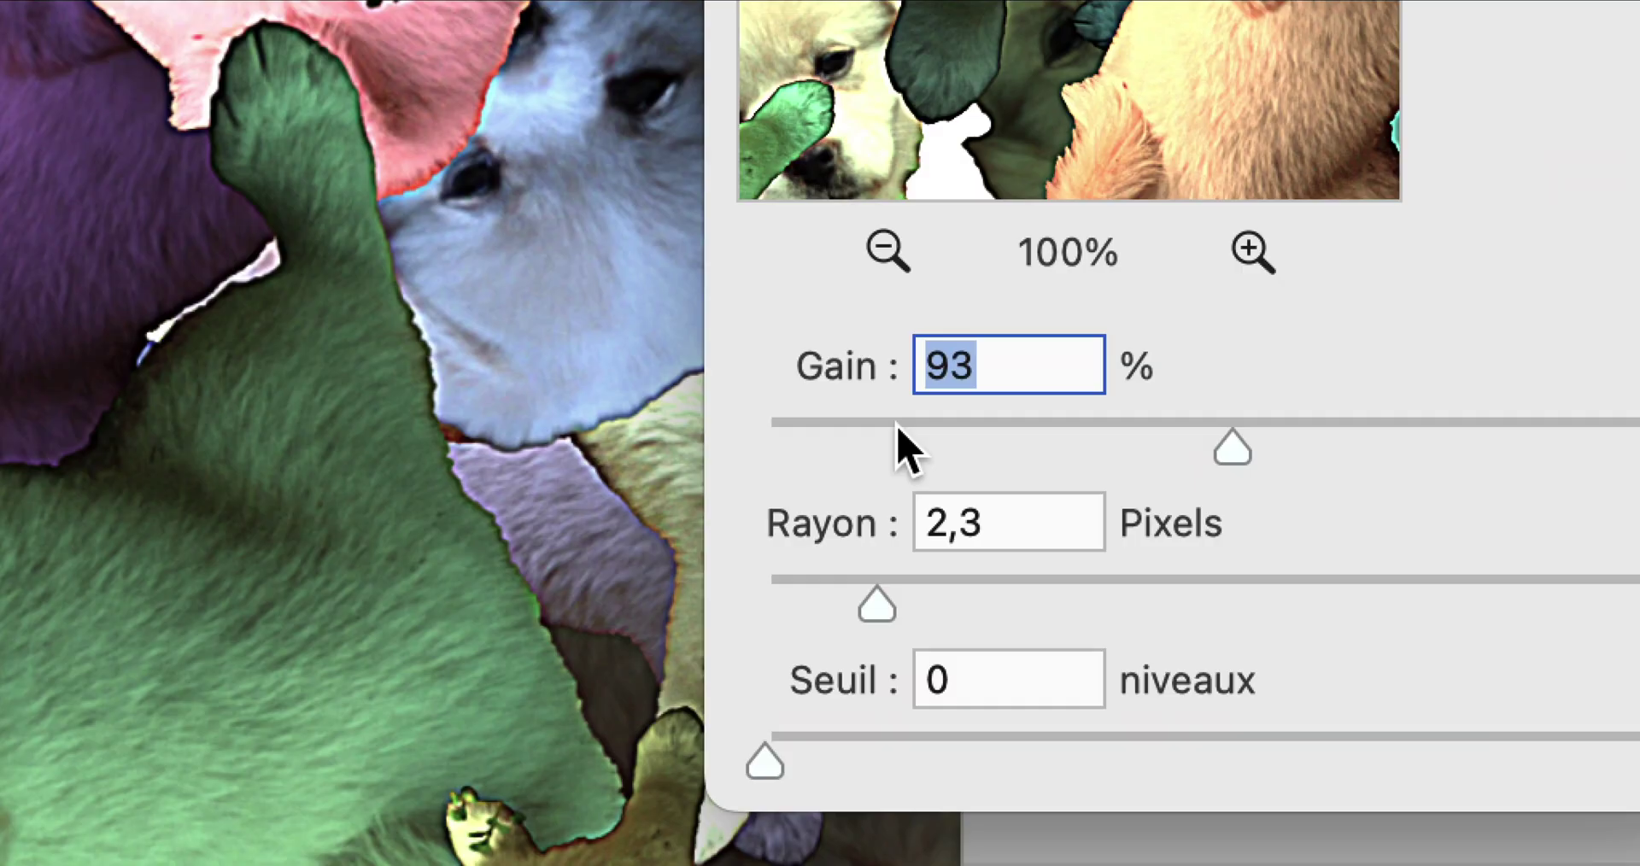
pyautogui.click(896, 425)
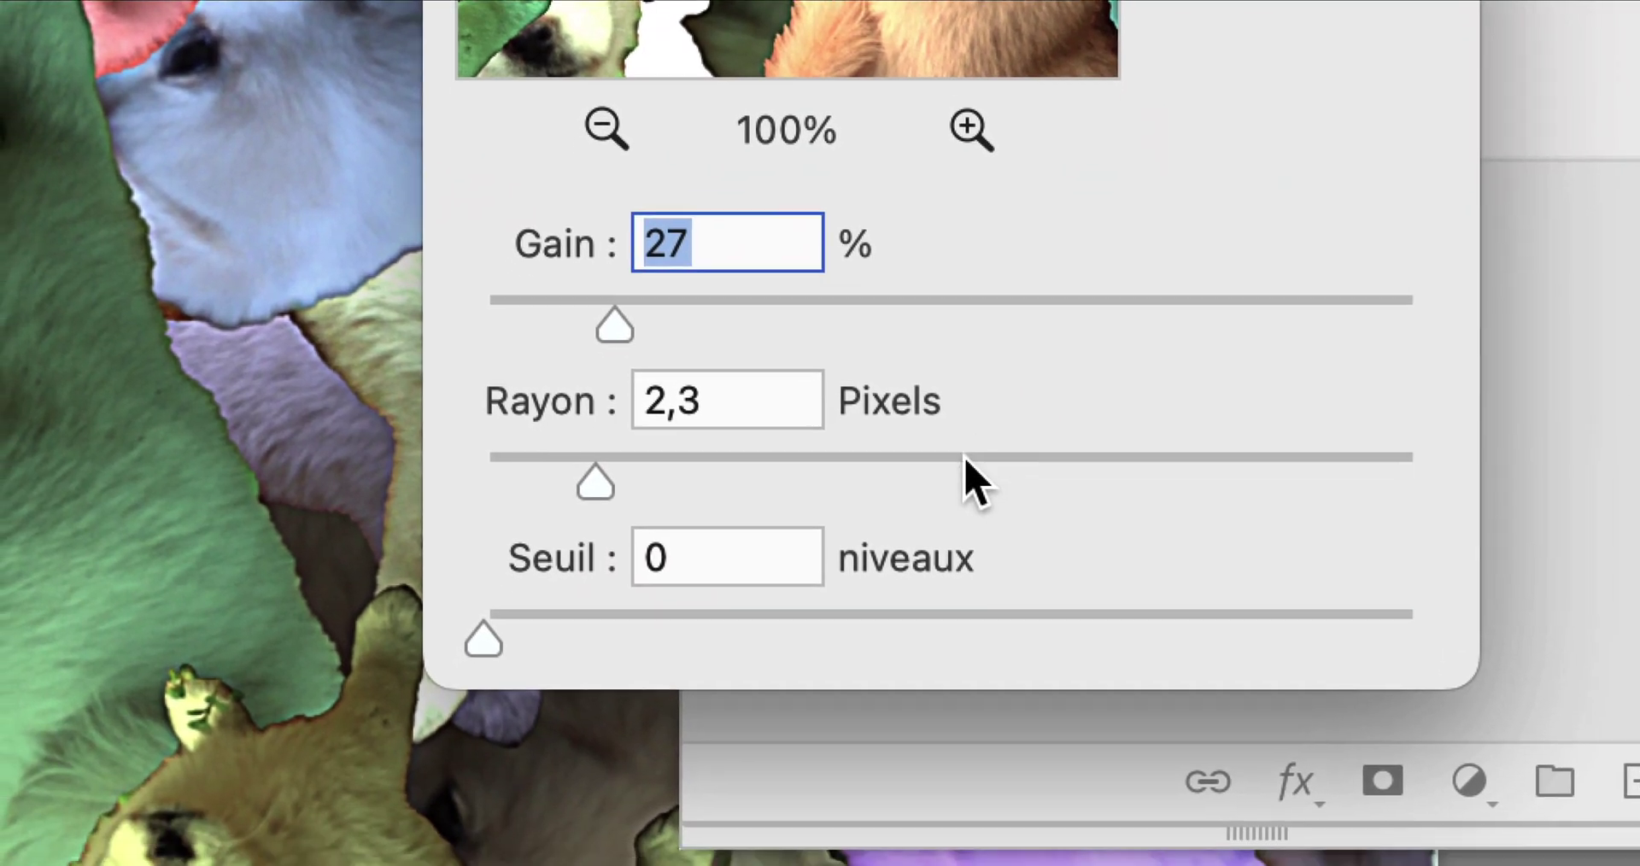
pyautogui.click(1246, 580)
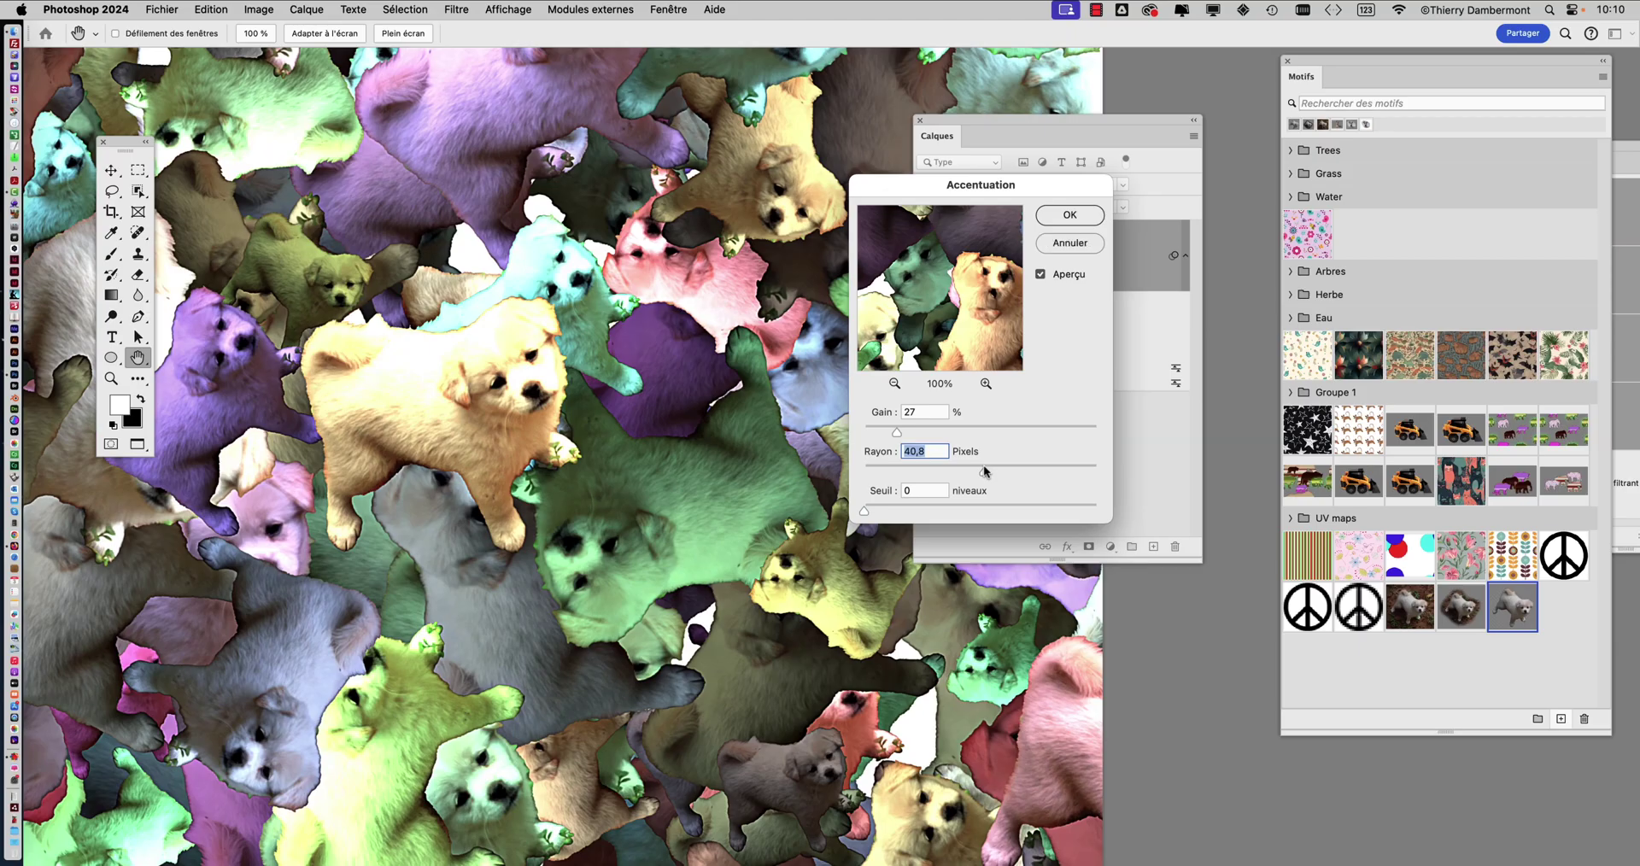
pyautogui.click(698, 328)
pyautogui.press('super+minus')
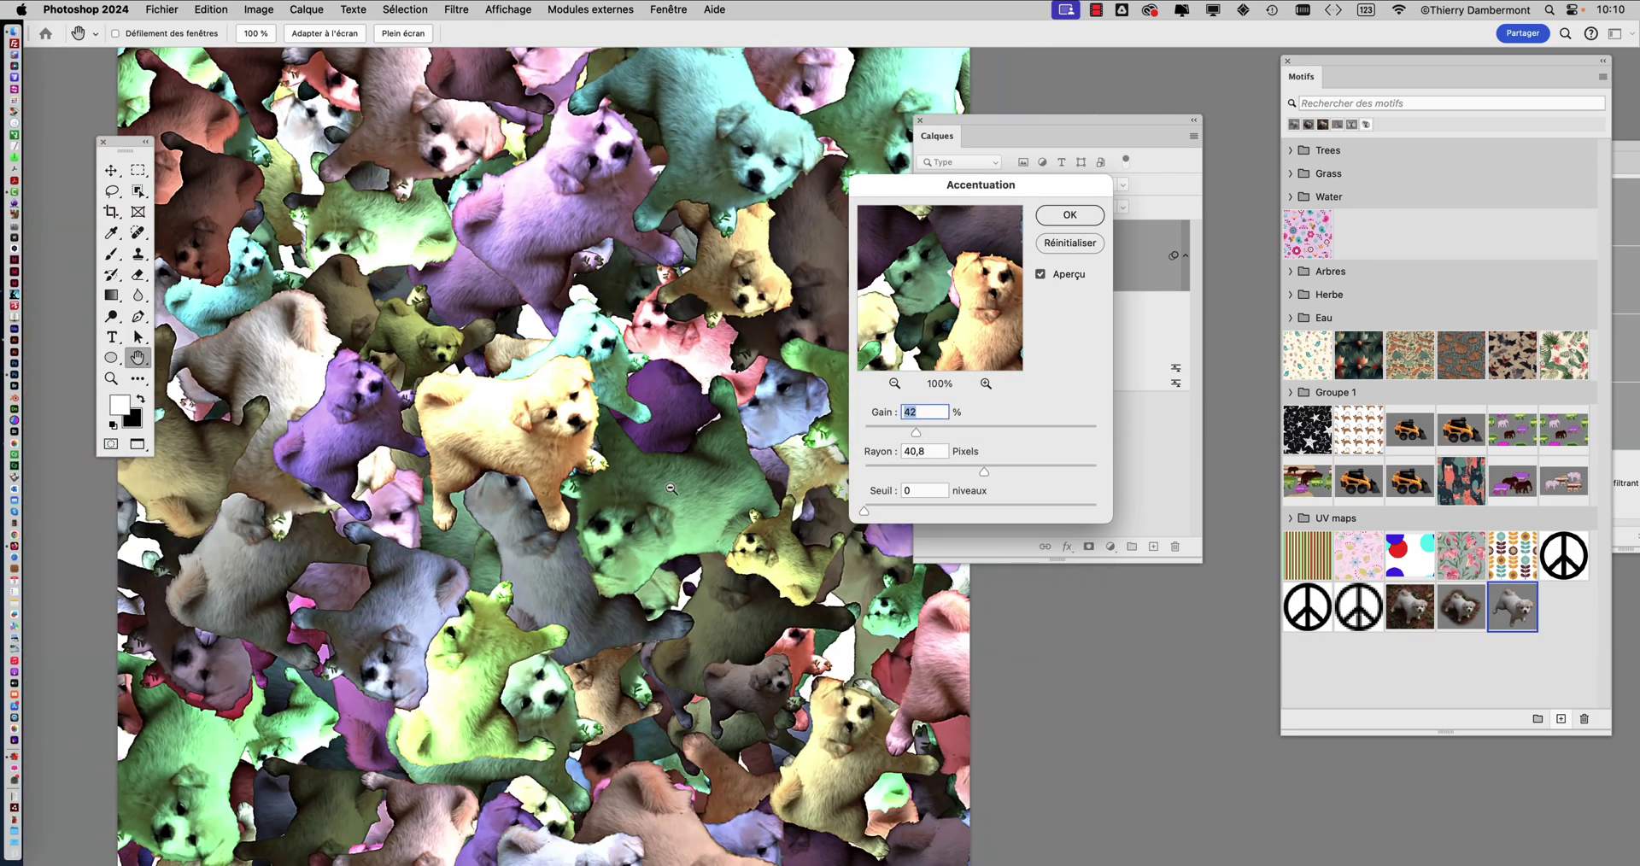
pyautogui.click(992, 466)
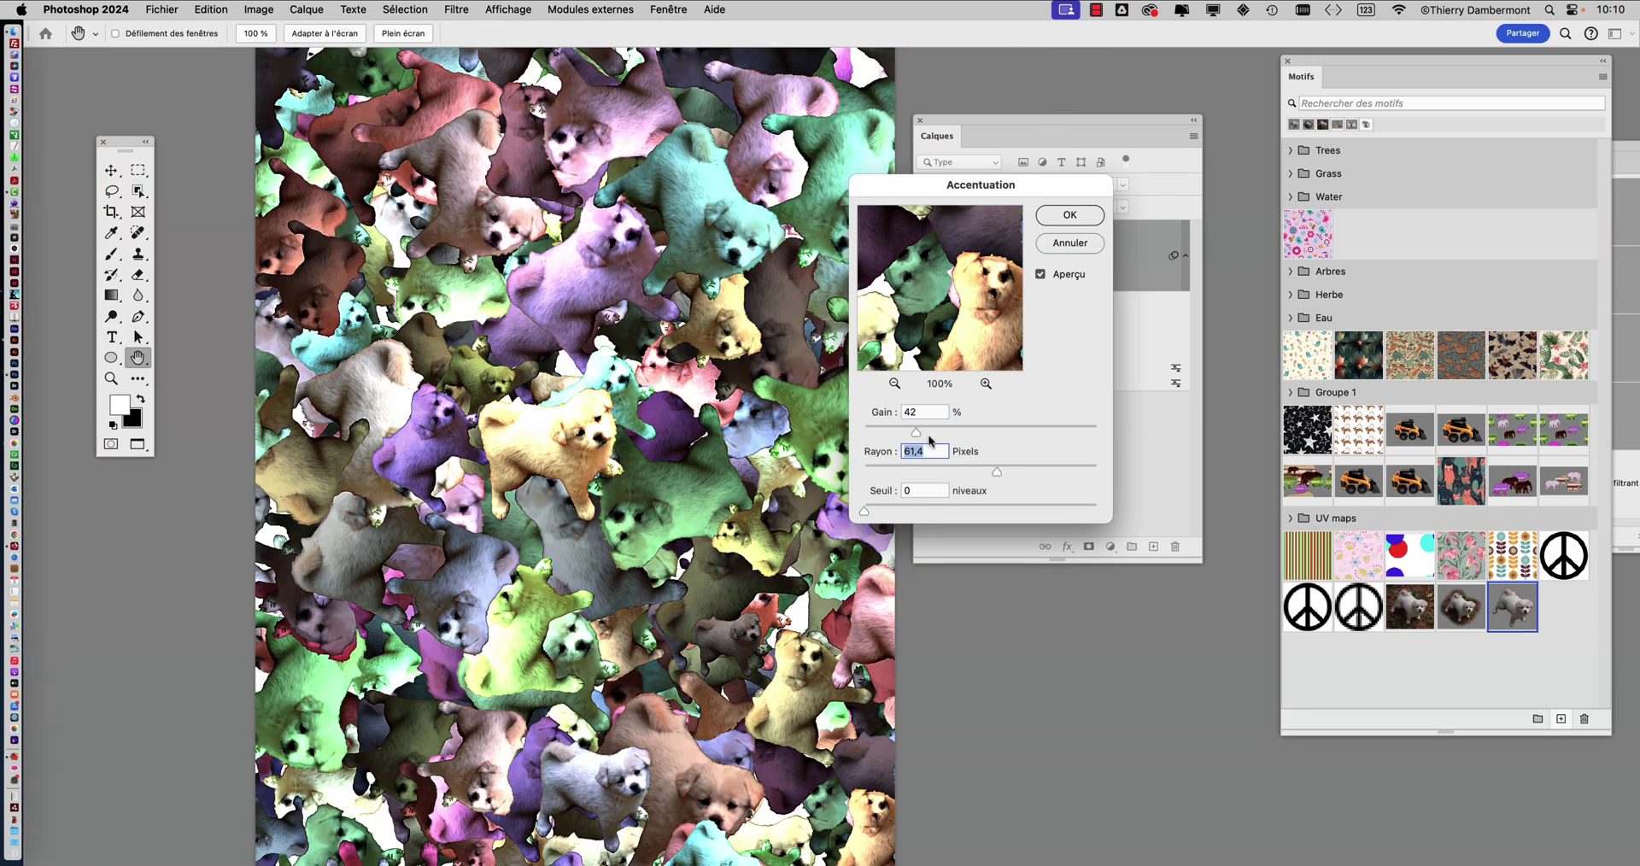
pyautogui.moveTo(917, 432); pyautogui.dragTo(928, 431)
pyautogui.click(1011, 466)
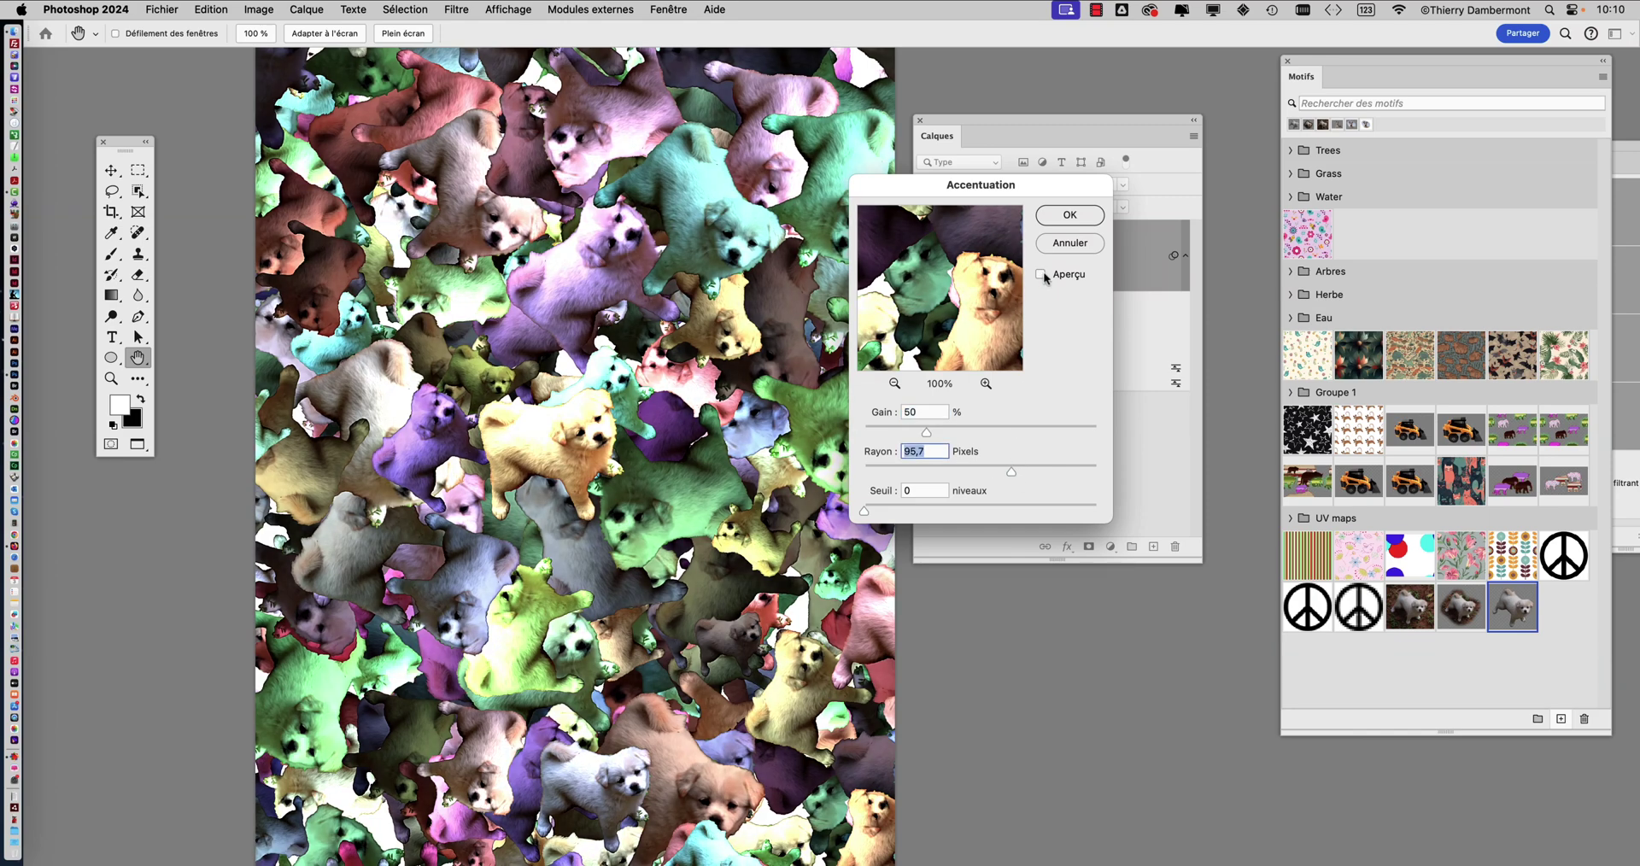
# - Compare the puppies with the preview of the second Accentuation filter switched off and on
pyautogui.click(1041, 275)
pyautogui.click(1042, 275)
pyautogui.click(1042, 275)
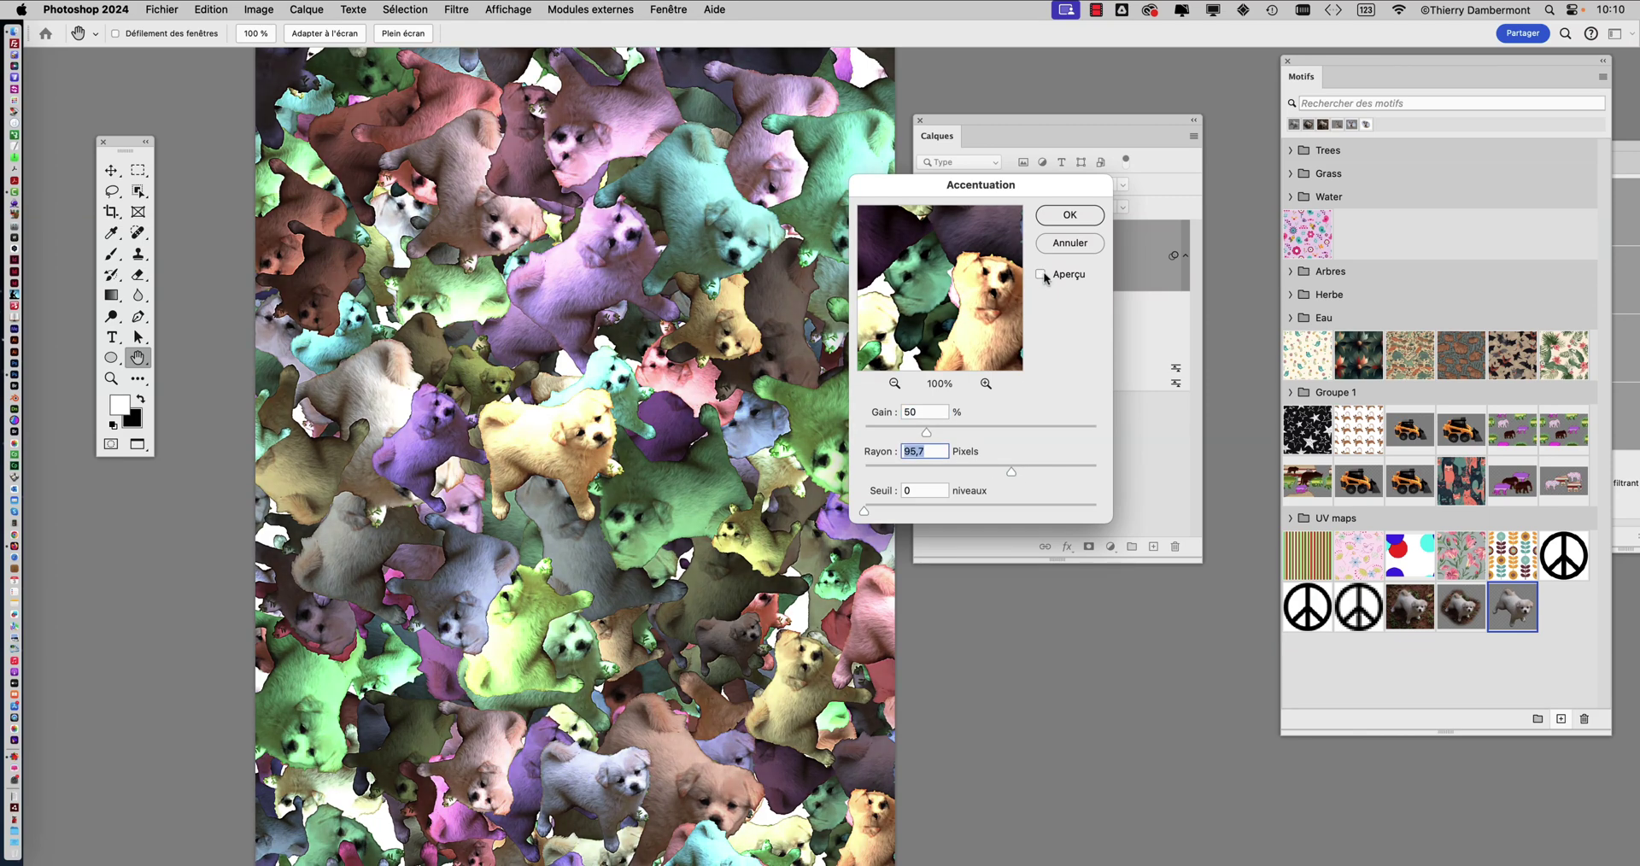
pyautogui.click(1042, 275)
pyautogui.press('alt')
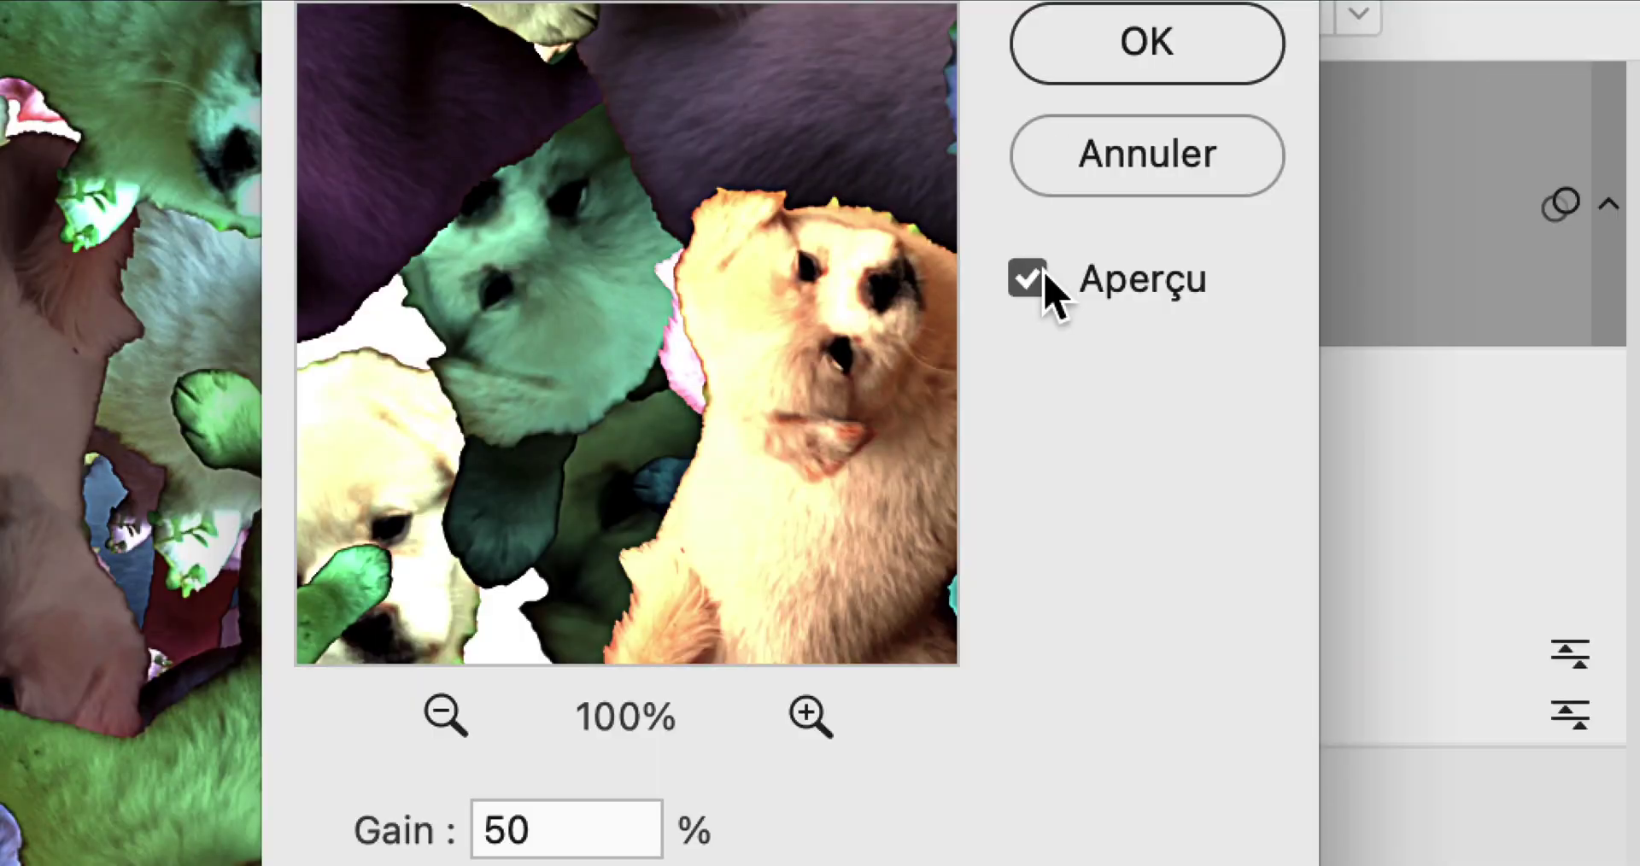
pyautogui.click(1044, 273)
pyautogui.click(1044, 274)
pyautogui.press('alt')
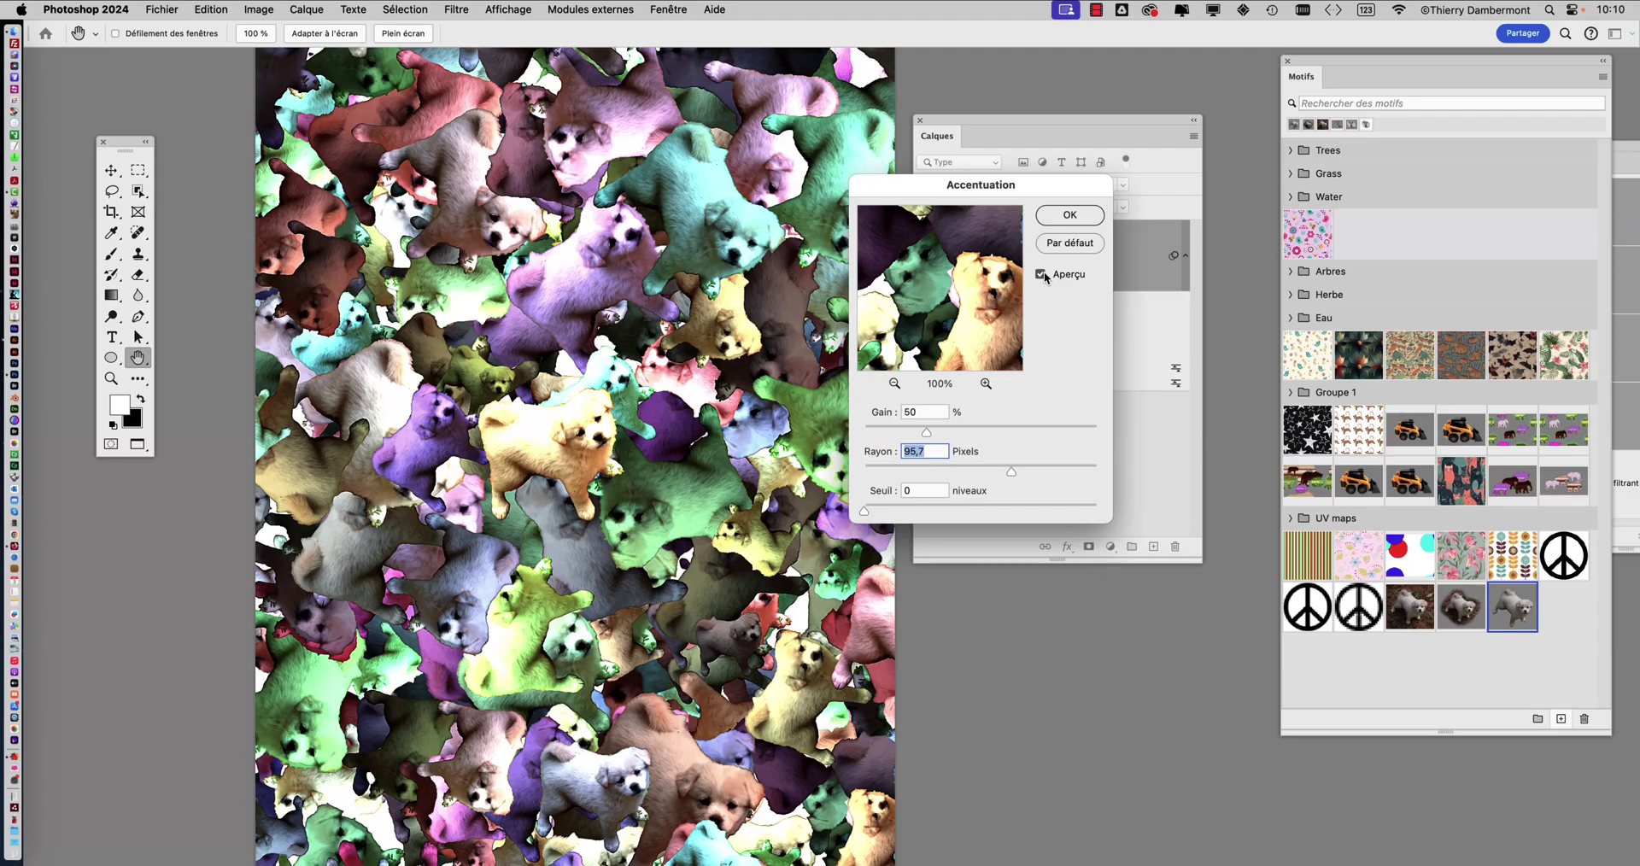
pyautogui.click(1038, 282)
pyautogui.click(1037, 281)
# - Apply the second Accentuation filter with a gain of 27 % and a radius of 46,3 pixels
pyautogui.click(897, 430)
pyautogui.click(989, 470)
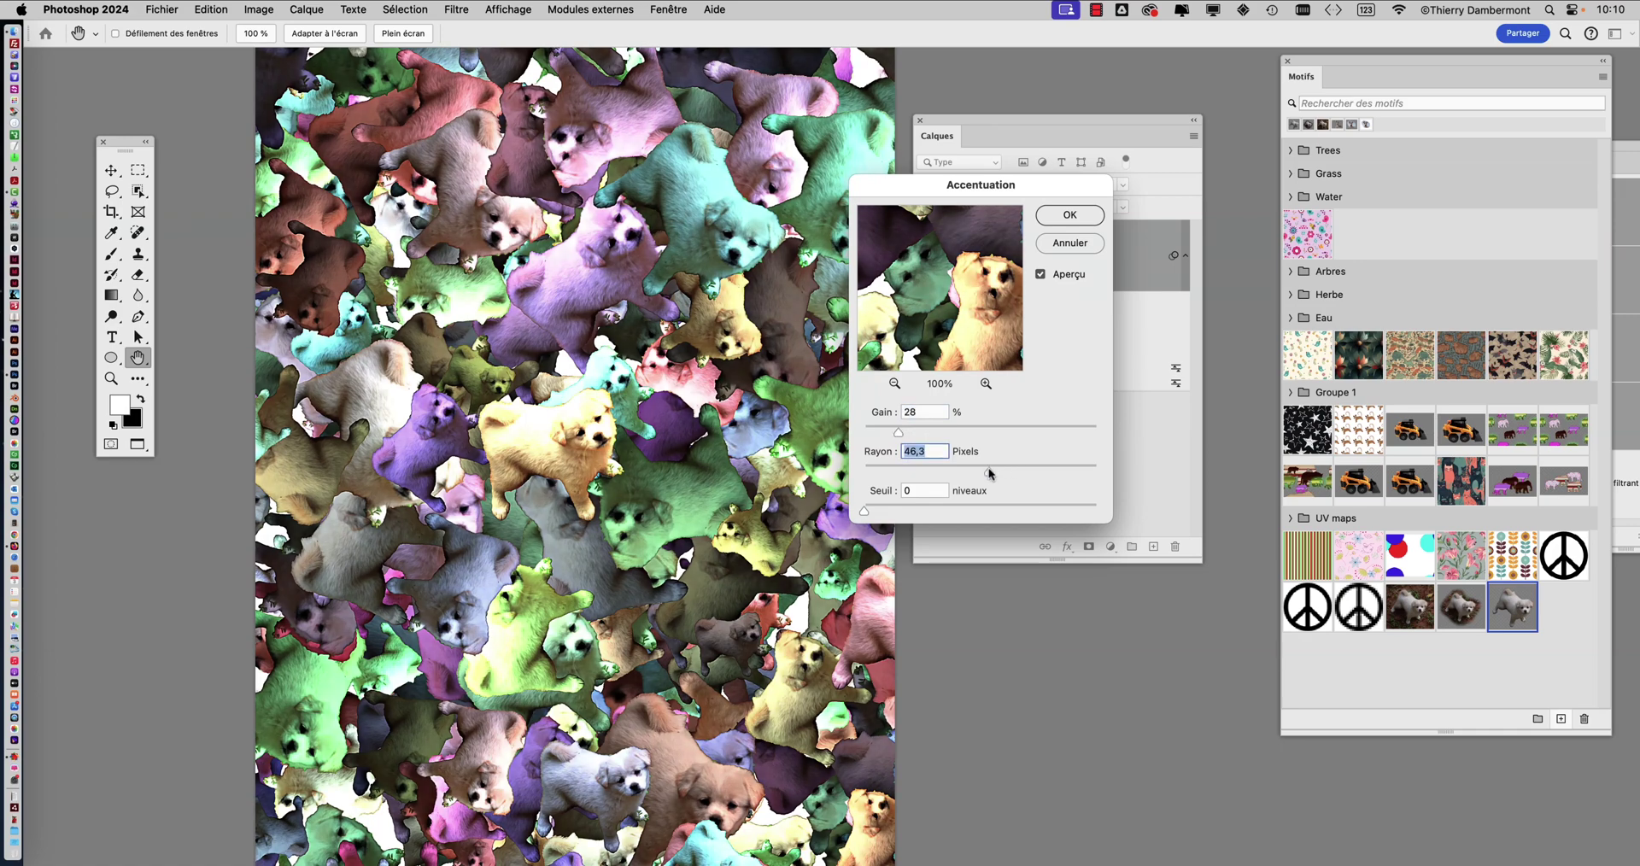
pyautogui.moveTo(899, 432); pyautogui.dragTo(896, 433)
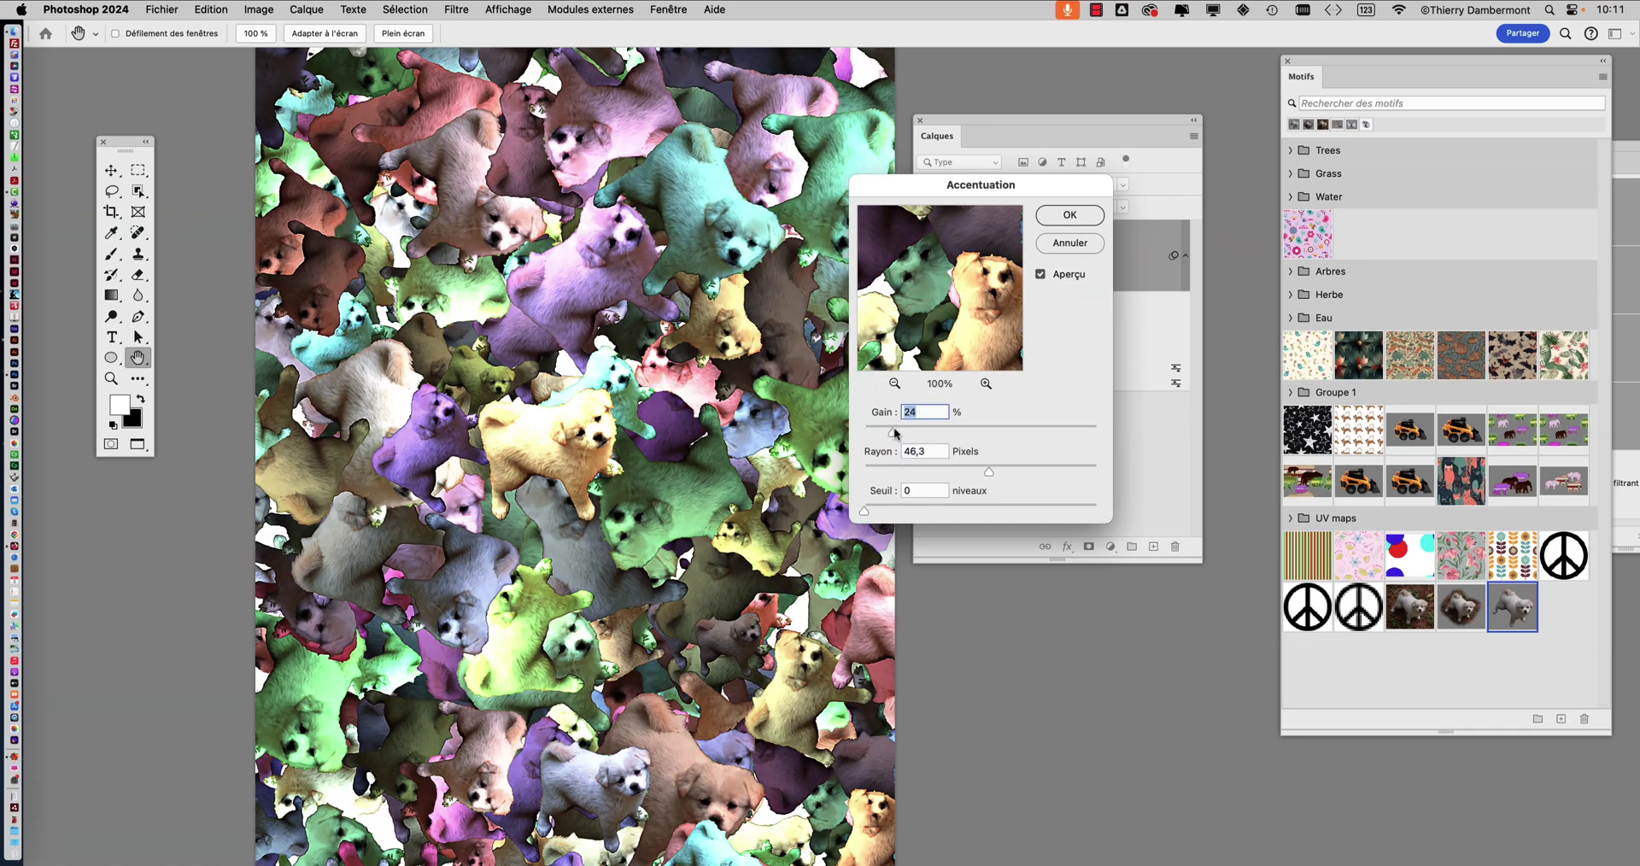
pyautogui.click(1041, 274)
pyautogui.moveTo(963, 188); pyautogui.dragTo(837, 64)
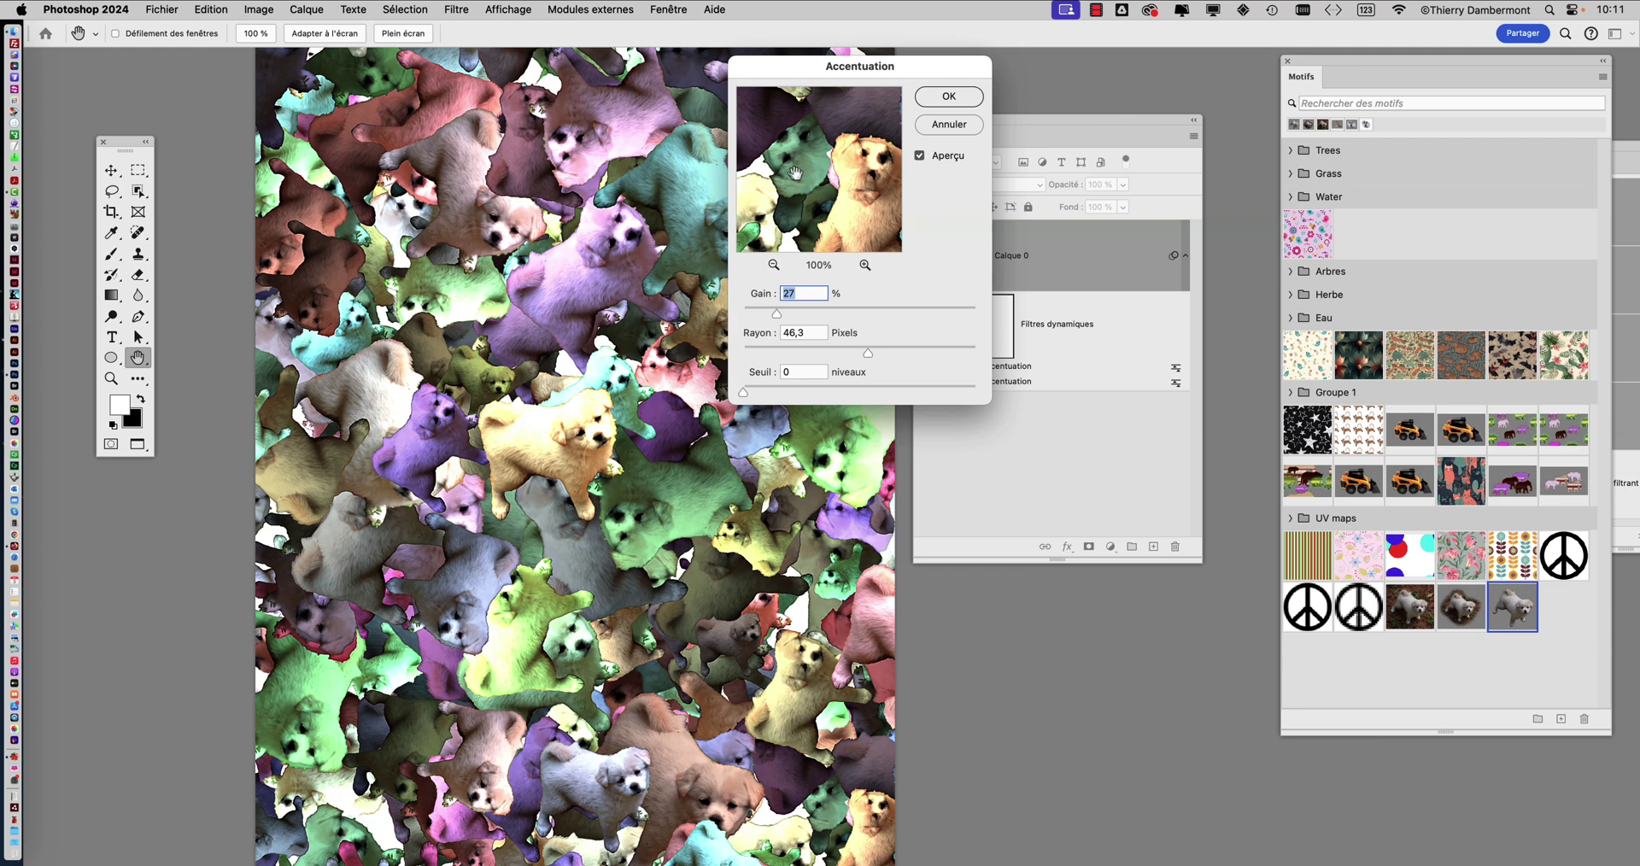
pyautogui.click(948, 102)
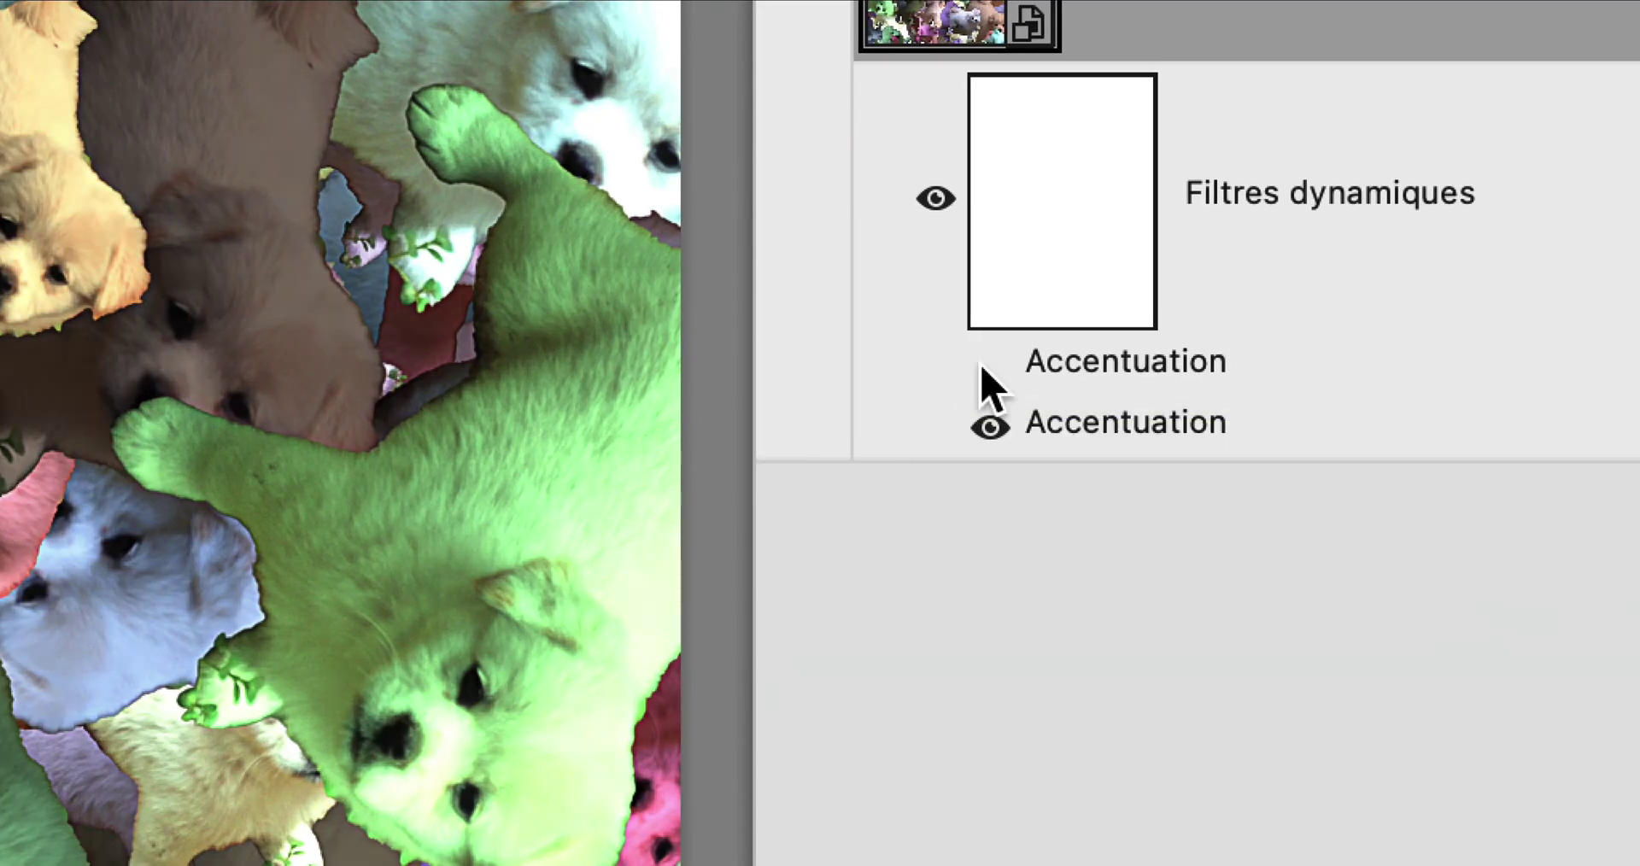
# - Compare the image with each of Calque 0's two Accentuation smart filters hidden and shown
pyautogui.click(987, 365)
pyautogui.click(989, 425)
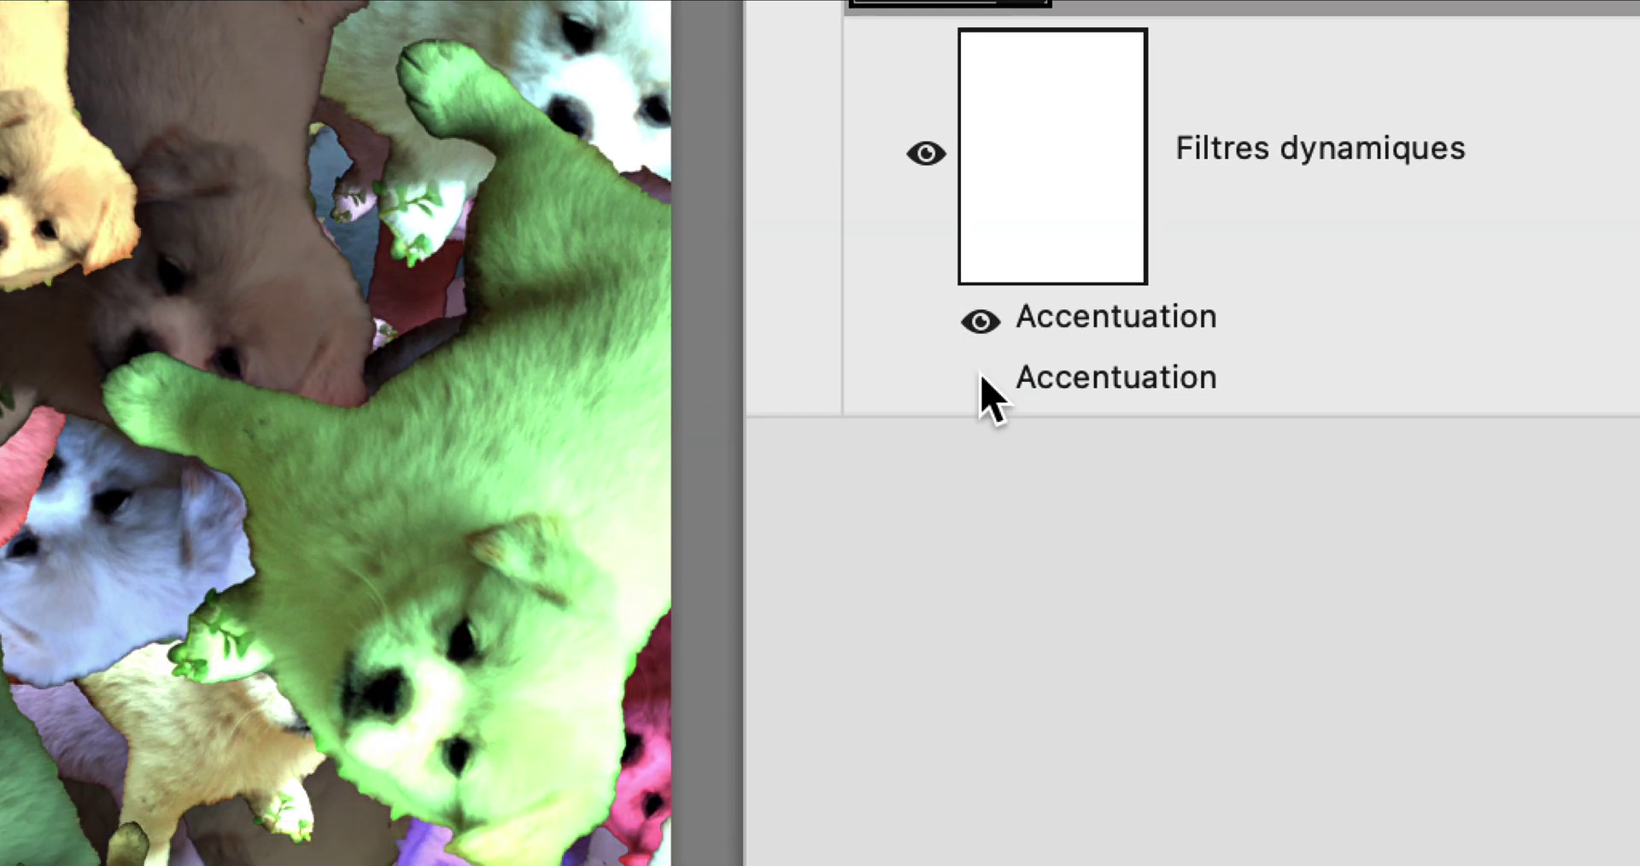
pyautogui.click(981, 381)
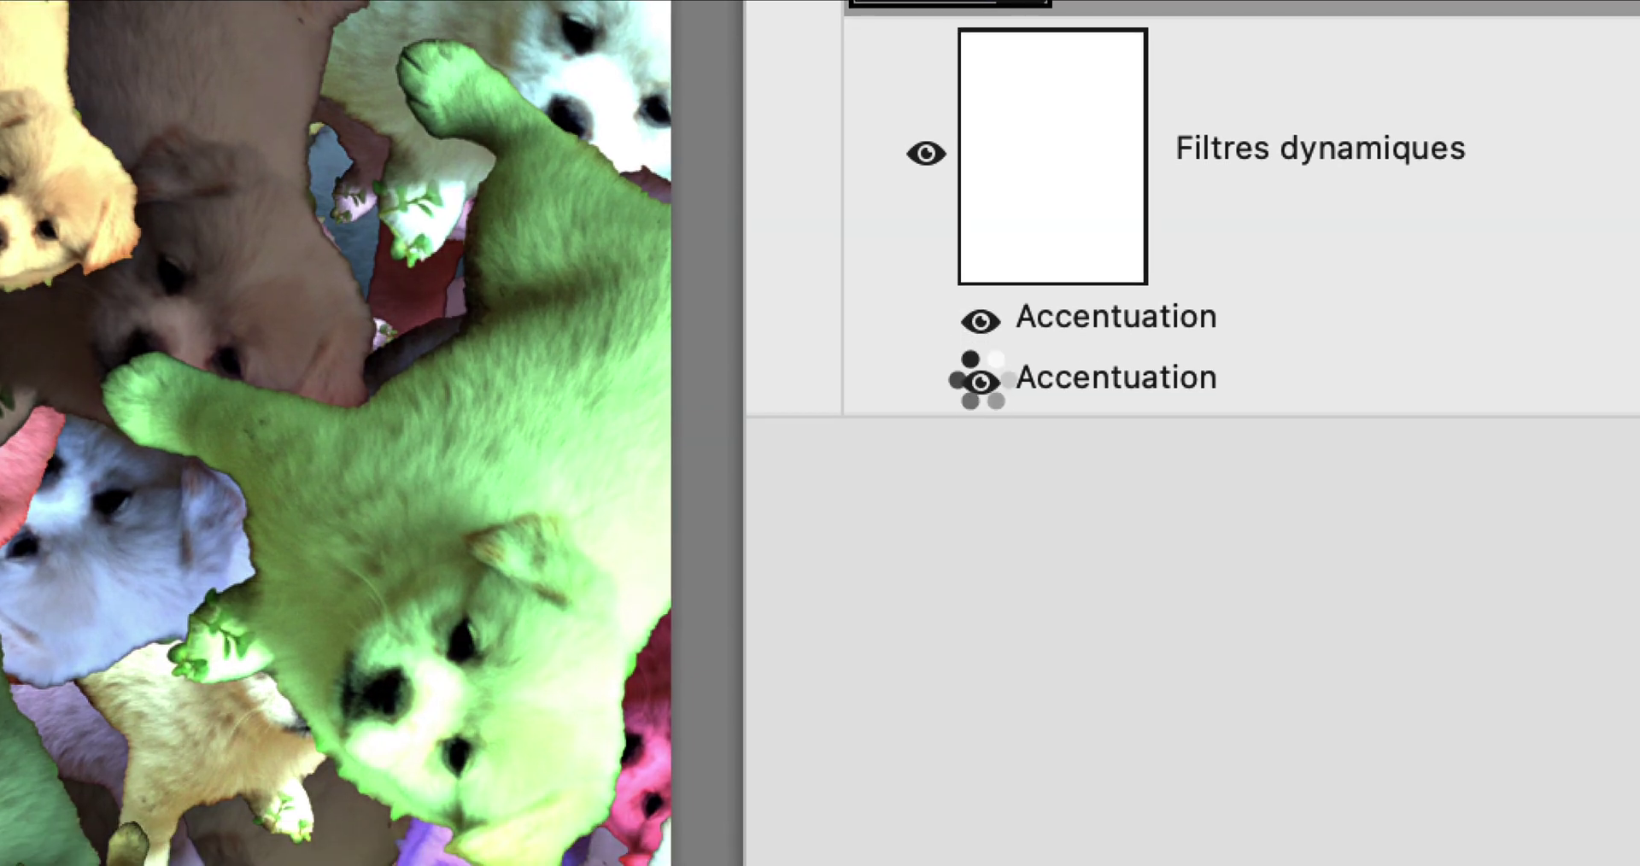
pyautogui.click(980, 322)
pyautogui.click(980, 322)
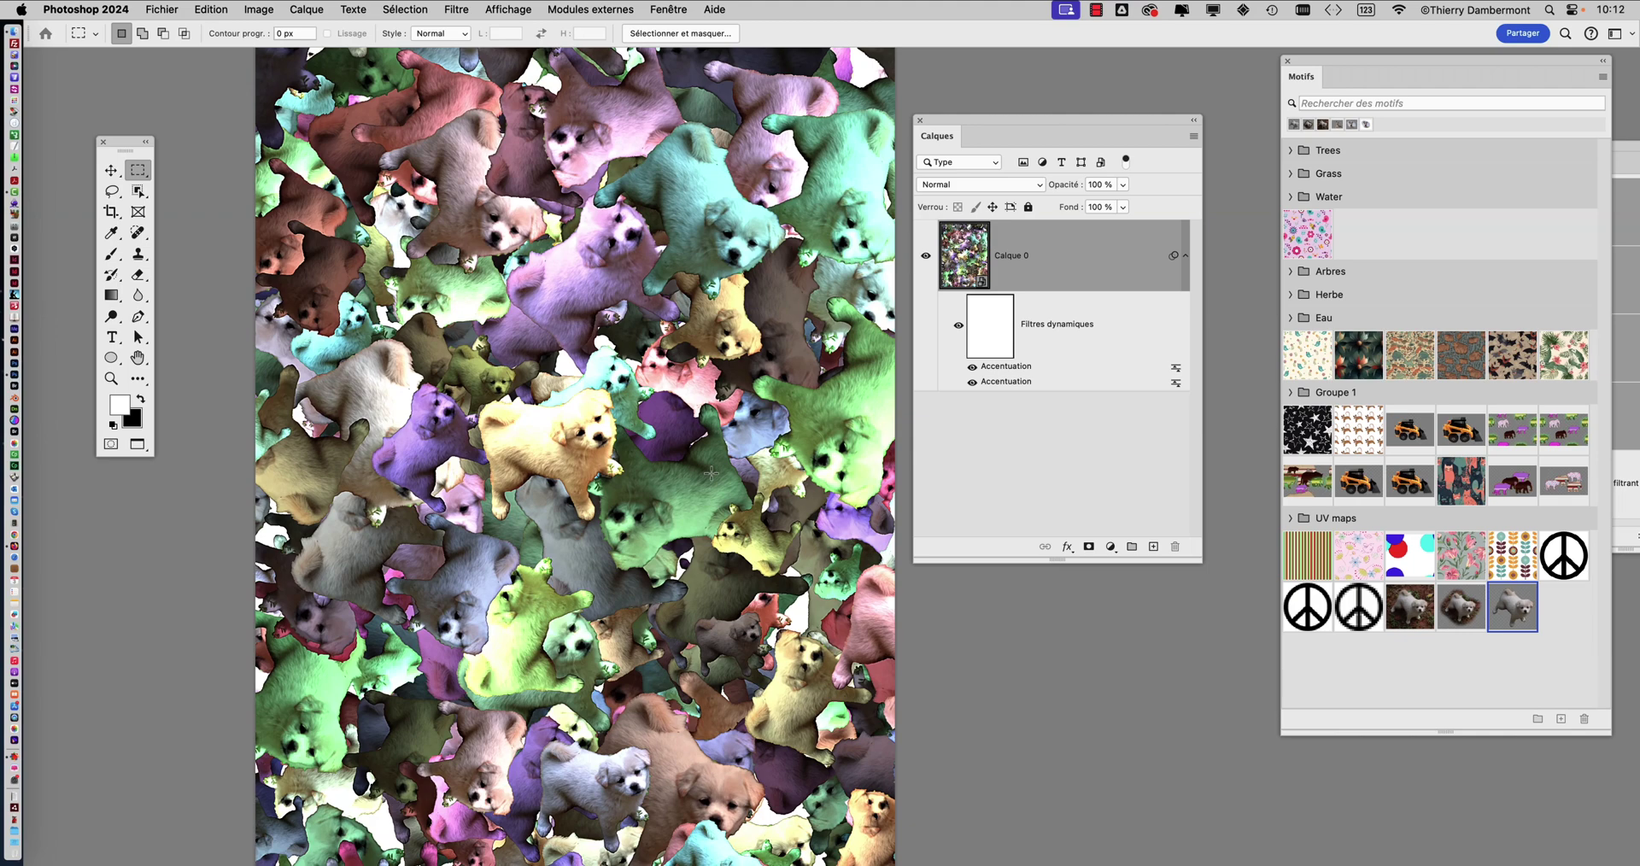
pyautogui.scroll(-5, 710, 472)
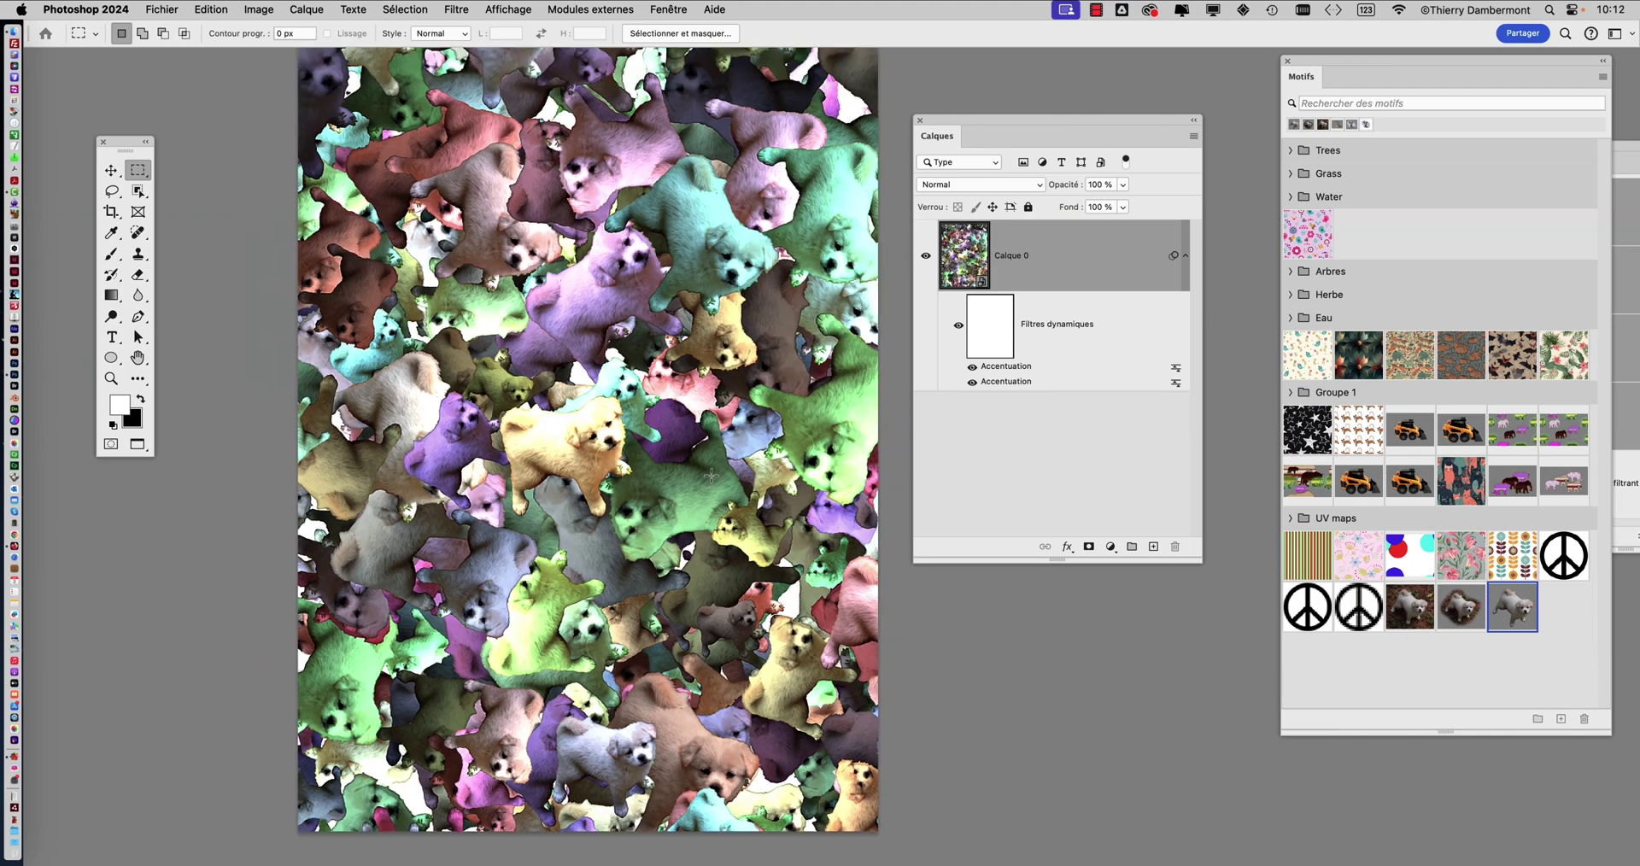
pyautogui.hscroll(2, 443, 437)
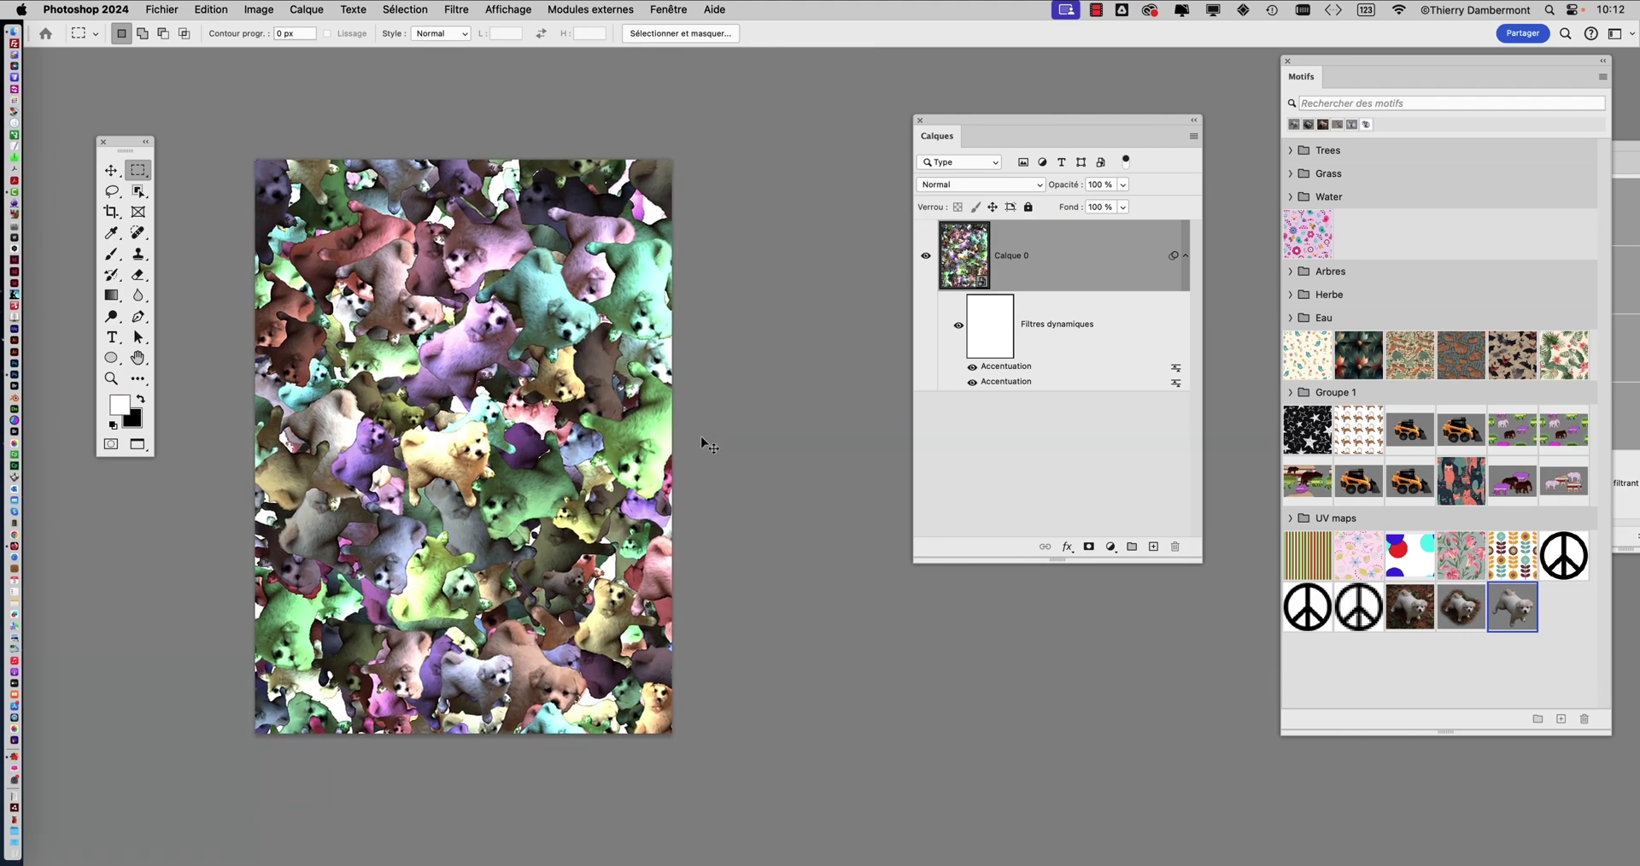
# - Reposition the Calques panel beside the image and shorten it
pyautogui.moveTo(952, 130); pyautogui.dragTo(972, 94)
pyautogui.scroll(3, 466, 416)
pyautogui.moveTo(1163, 537); pyautogui.dragTo(1177, 585)
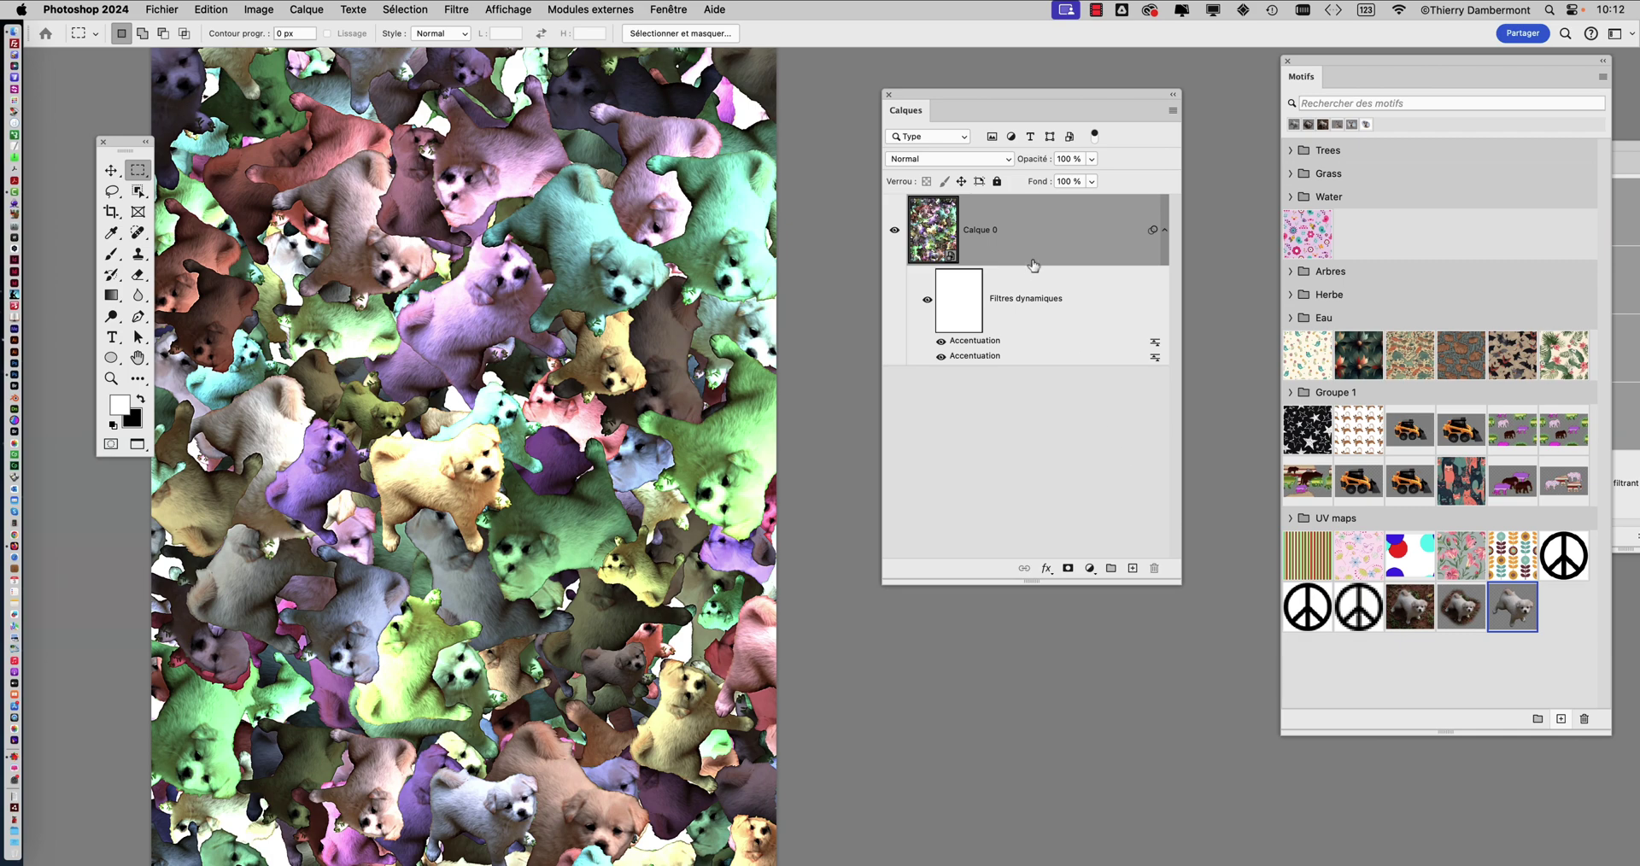
pyautogui.moveTo(1178, 586); pyautogui.dragTo(1170, 454)
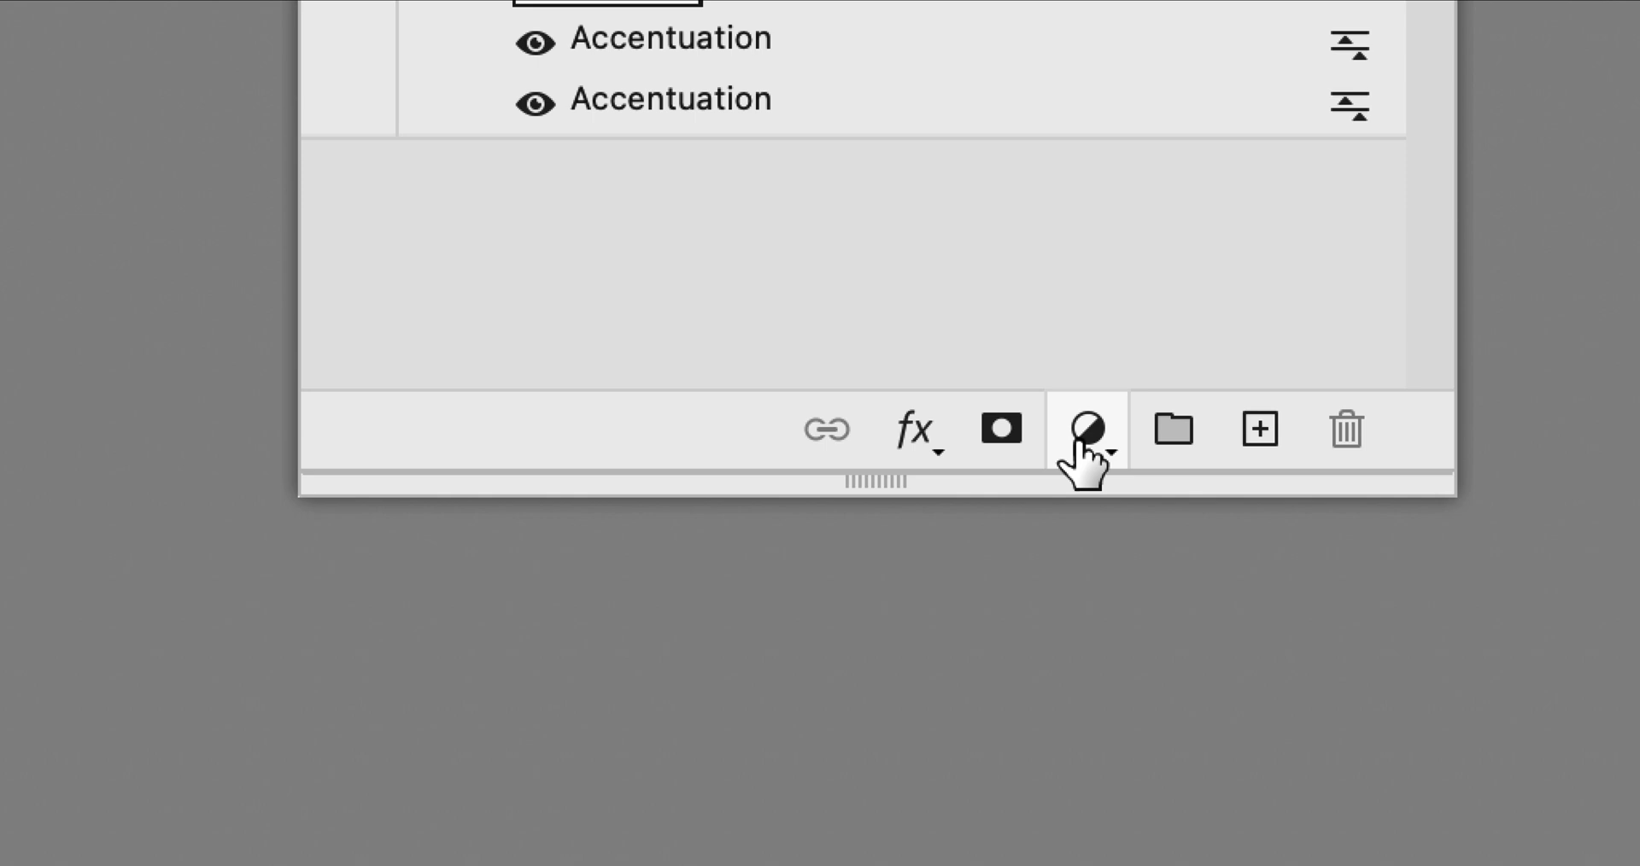
# - Add a Teinte/Saturation adjustment layer above Calque 0 with its hue set to -130
pyautogui.click(1078, 439)
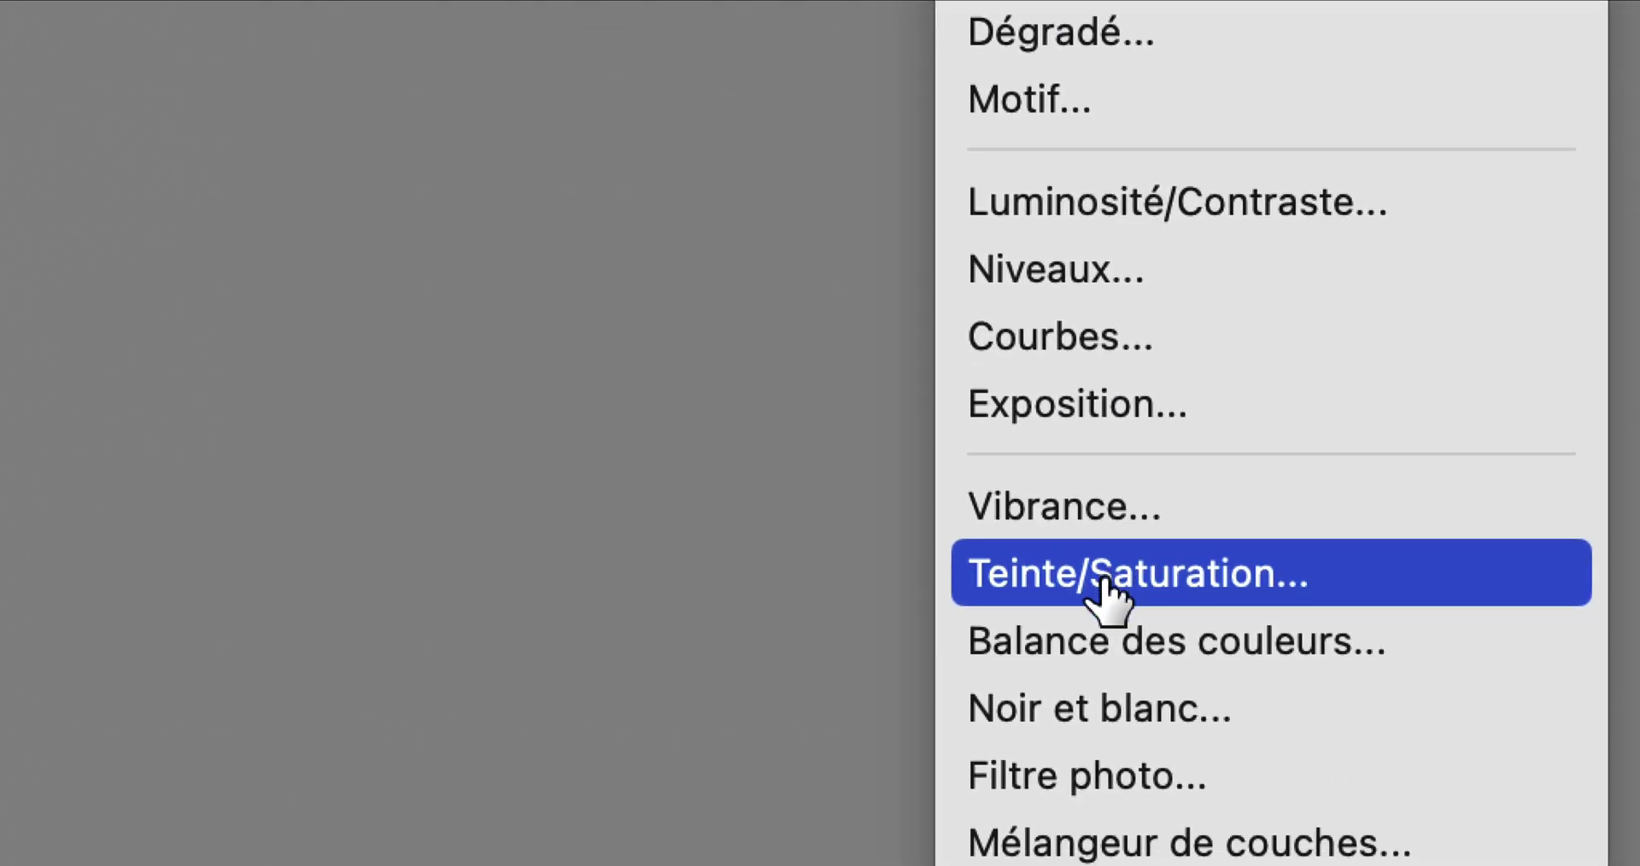
pyautogui.click(1105, 589)
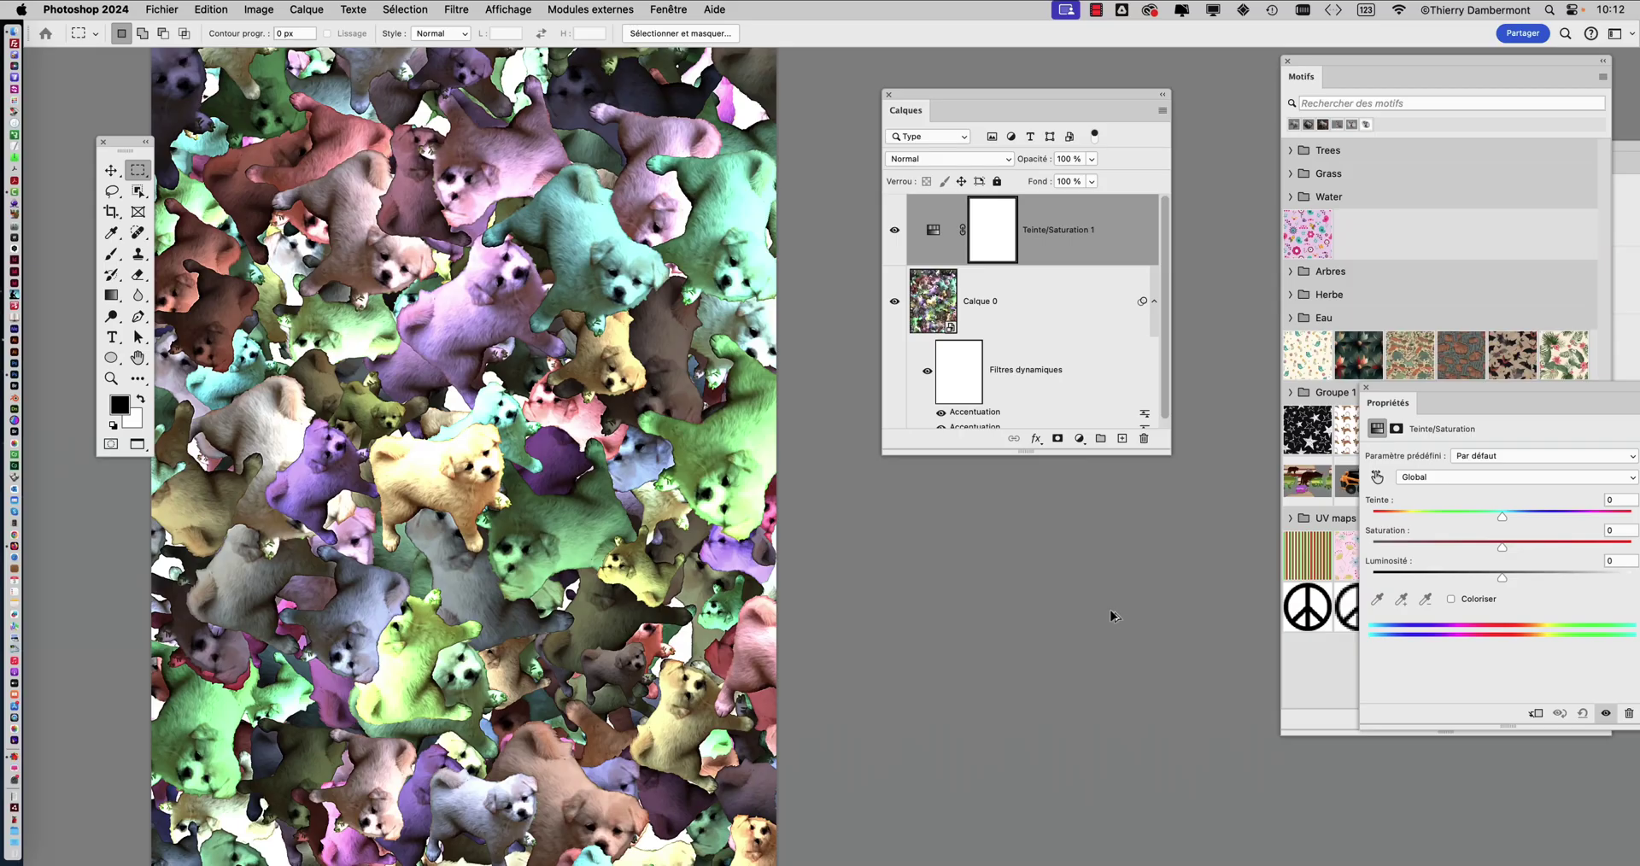
pyautogui.moveTo(1420, 386); pyautogui.dragTo(621, 149)
pyautogui.moveTo(637, 271); pyautogui.dragTo(589, 281)
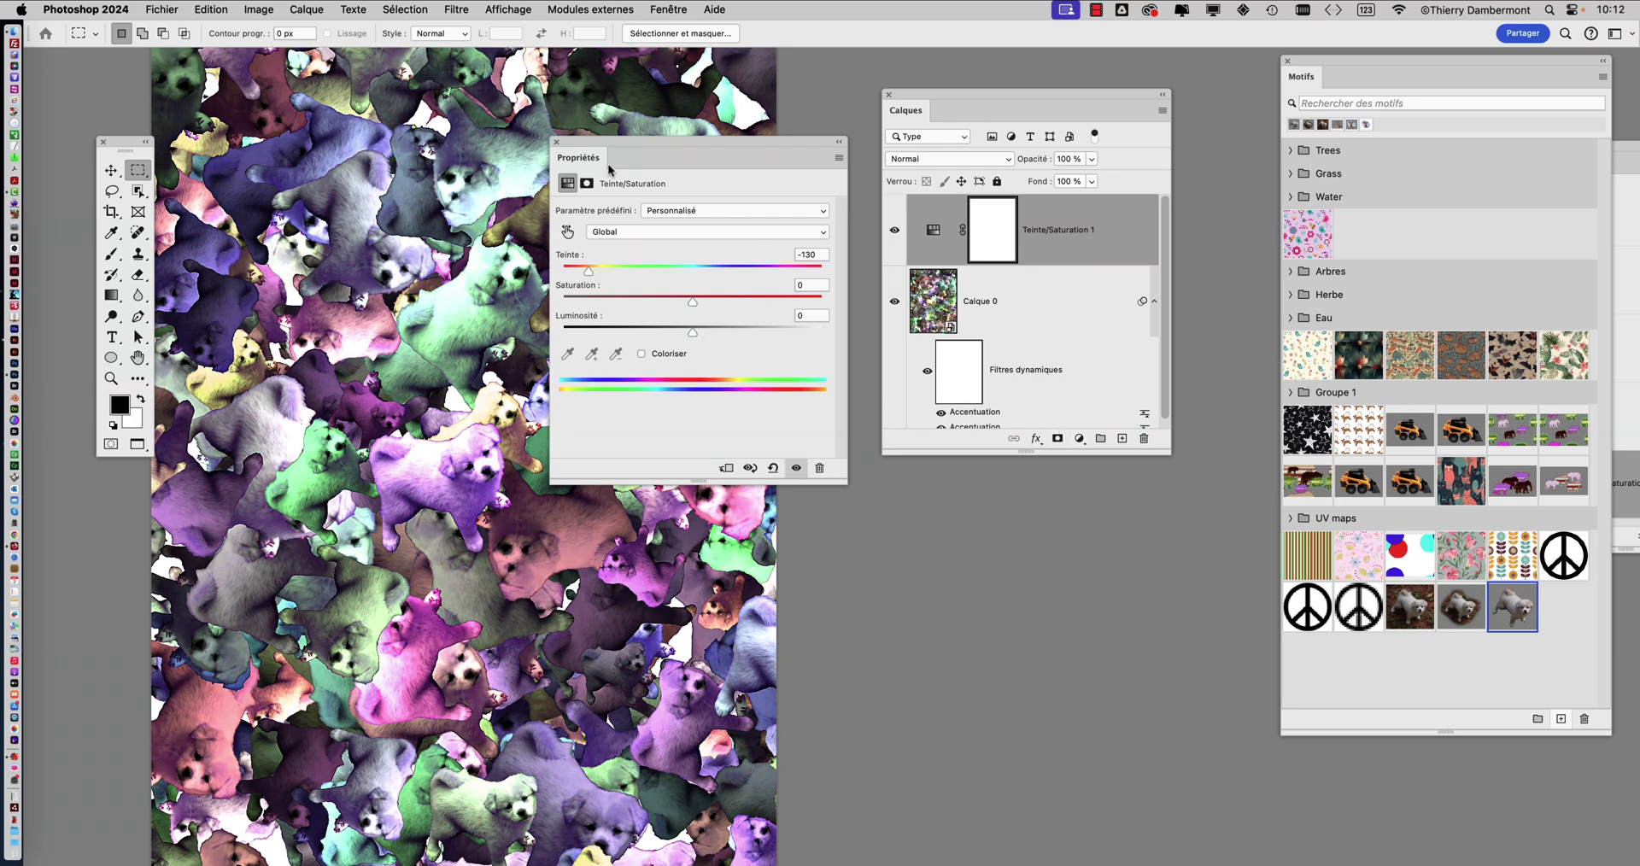
pyautogui.click(556, 143)
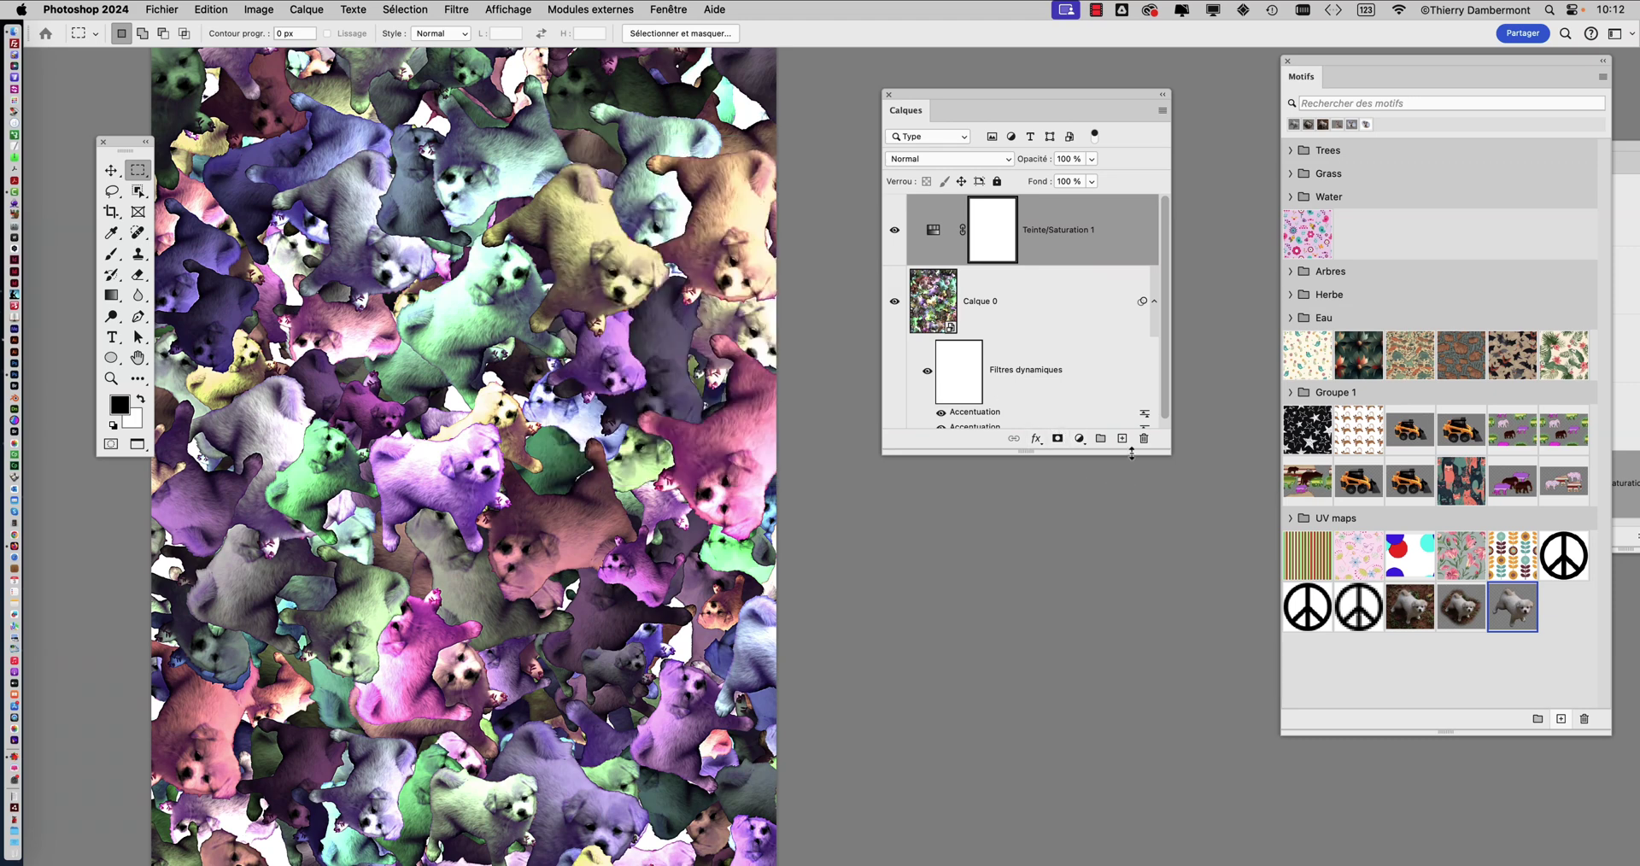
# - Lengthen the Calques panel and edit the Teinte/Saturation 1 adjustment layer to a hue of -150
pyautogui.moveTo(1131, 454); pyautogui.dragTo(1131, 504)
pyautogui.click(1079, 488)
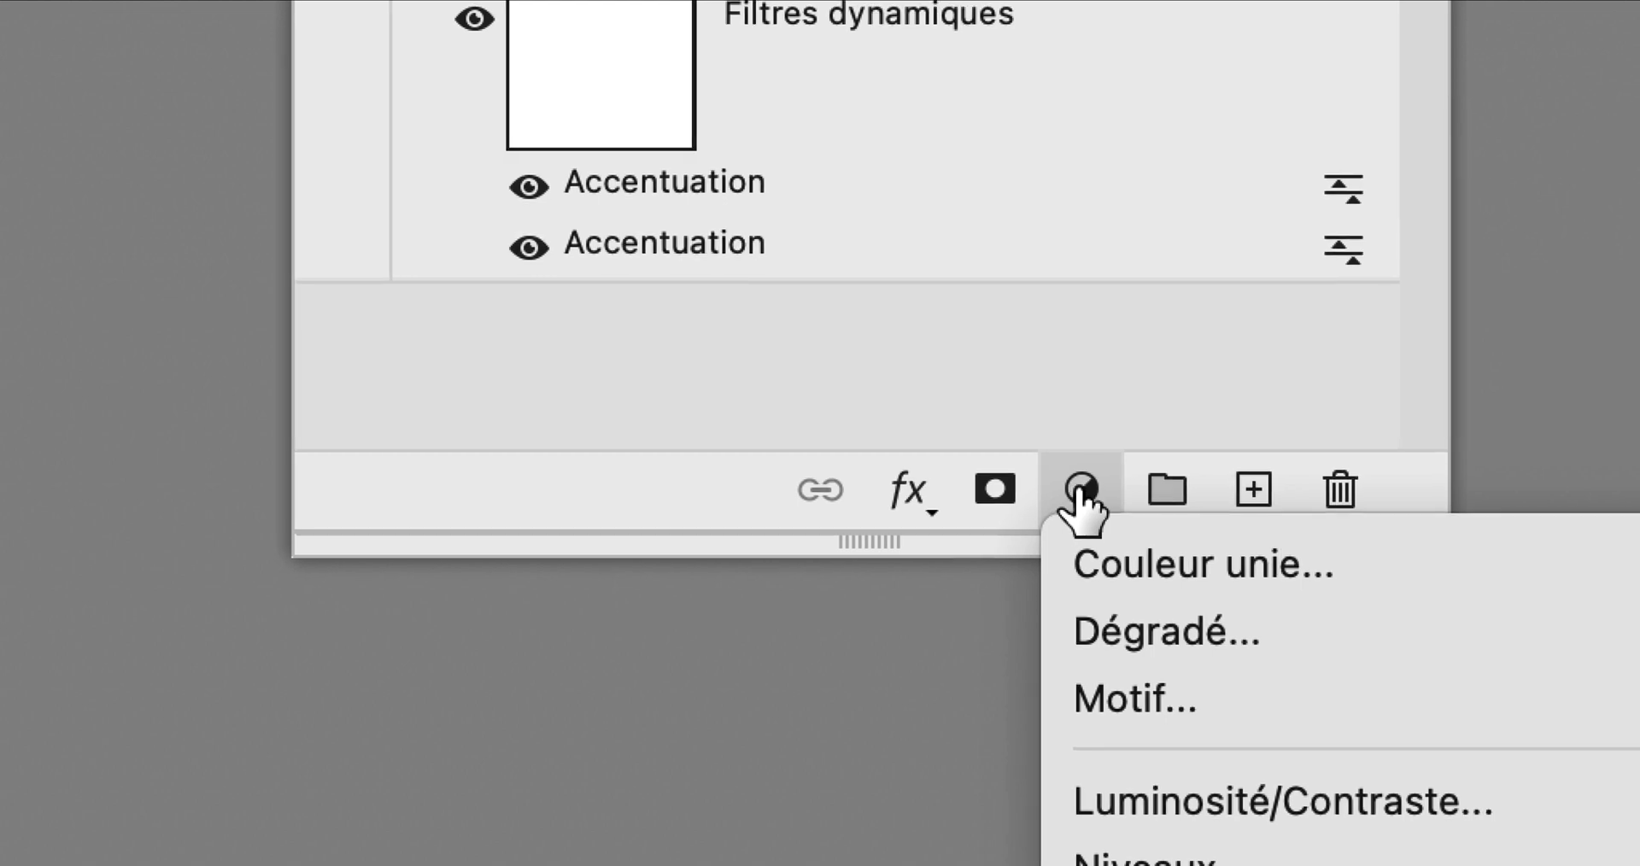
pyautogui.click(1082, 488)
pyautogui.click(1082, 489)
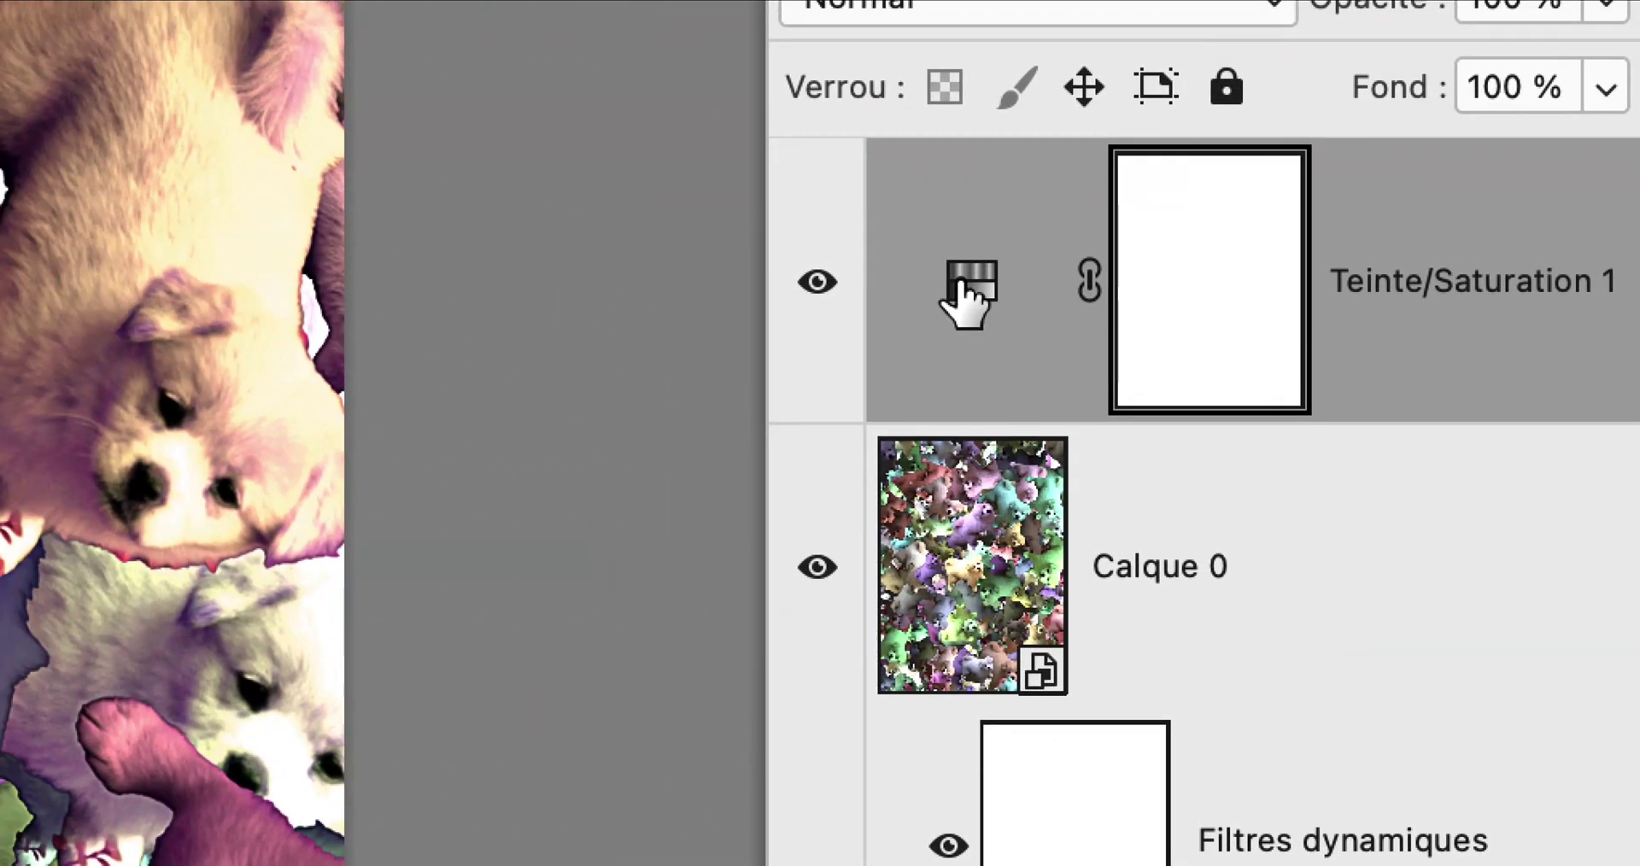
pyautogui.moveTo(972, 293); pyautogui.dragTo(923, 295)
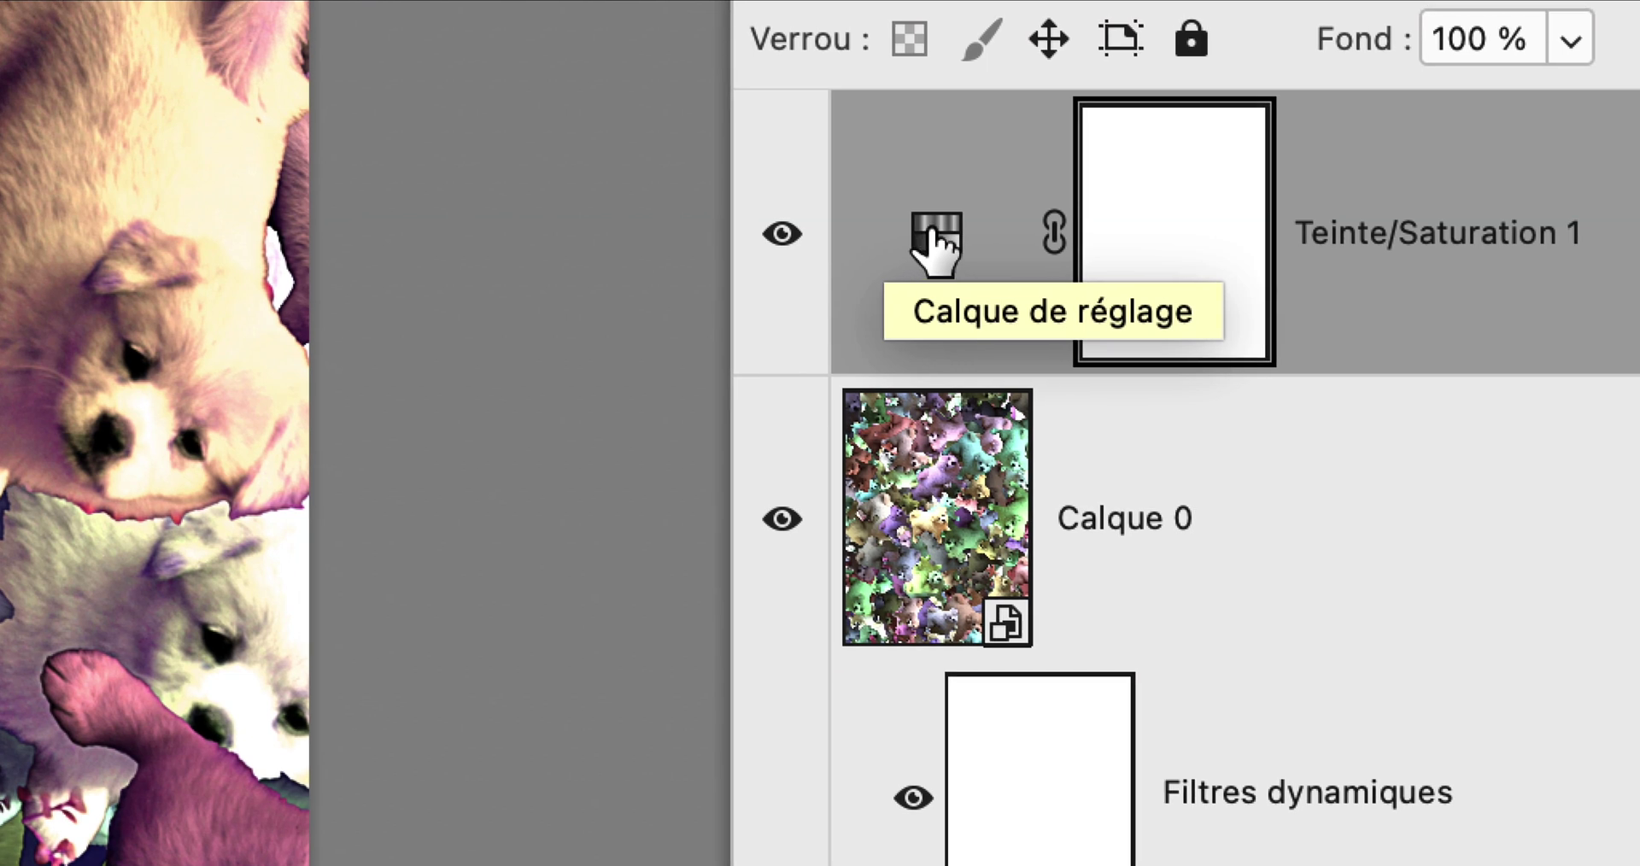
pyautogui.doubleClick(933, 235)
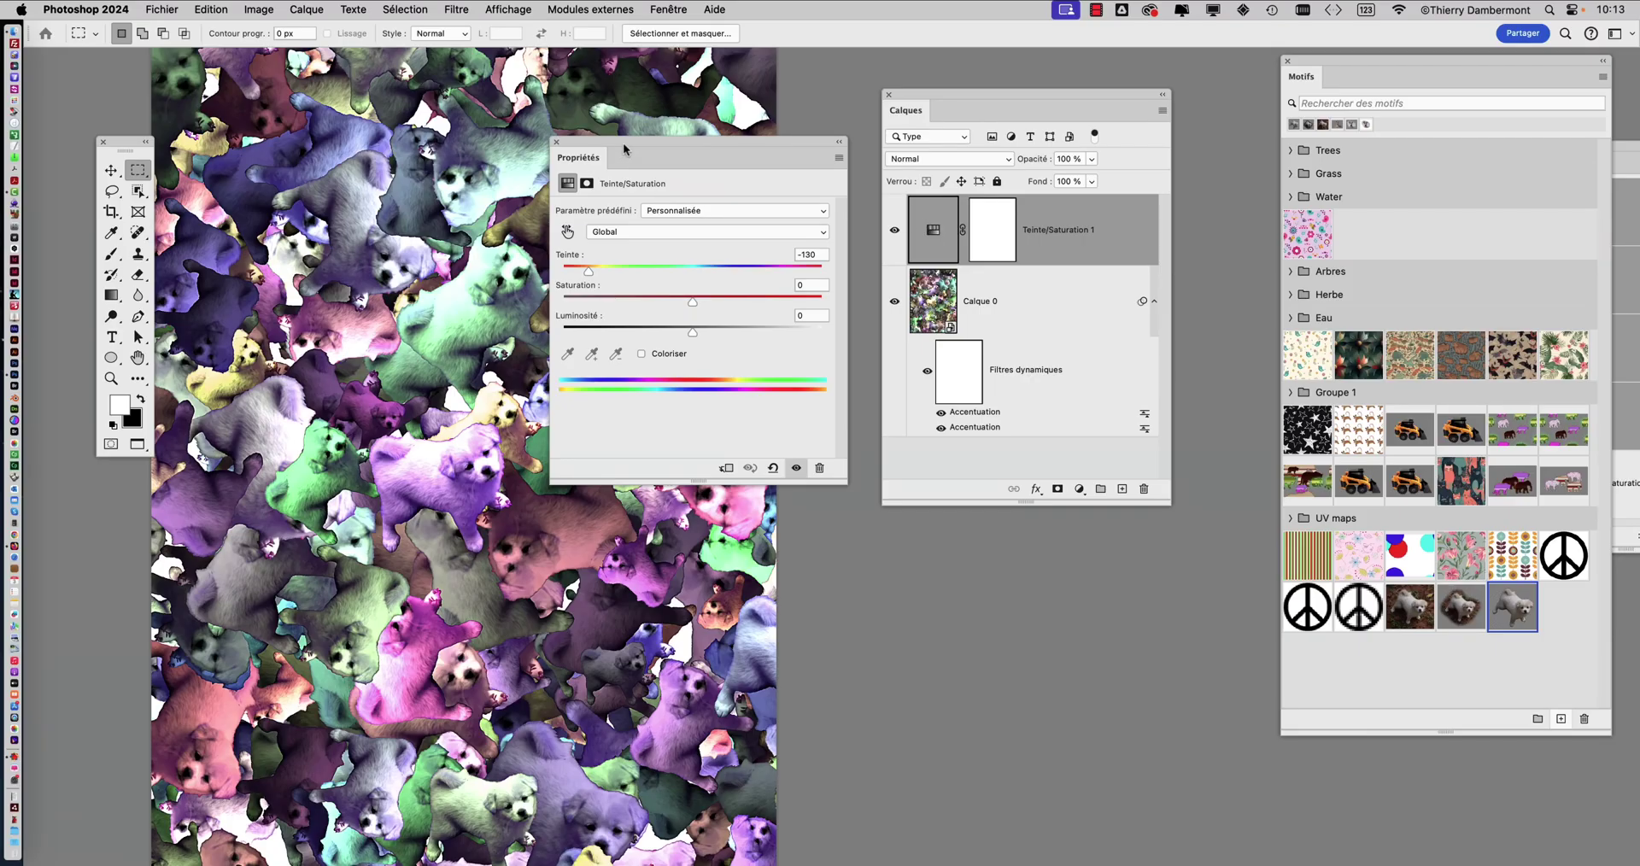
pyautogui.moveTo(623, 141); pyautogui.dragTo(782, 285)
pyautogui.moveTo(846, 416); pyautogui.dragTo(738, 421)
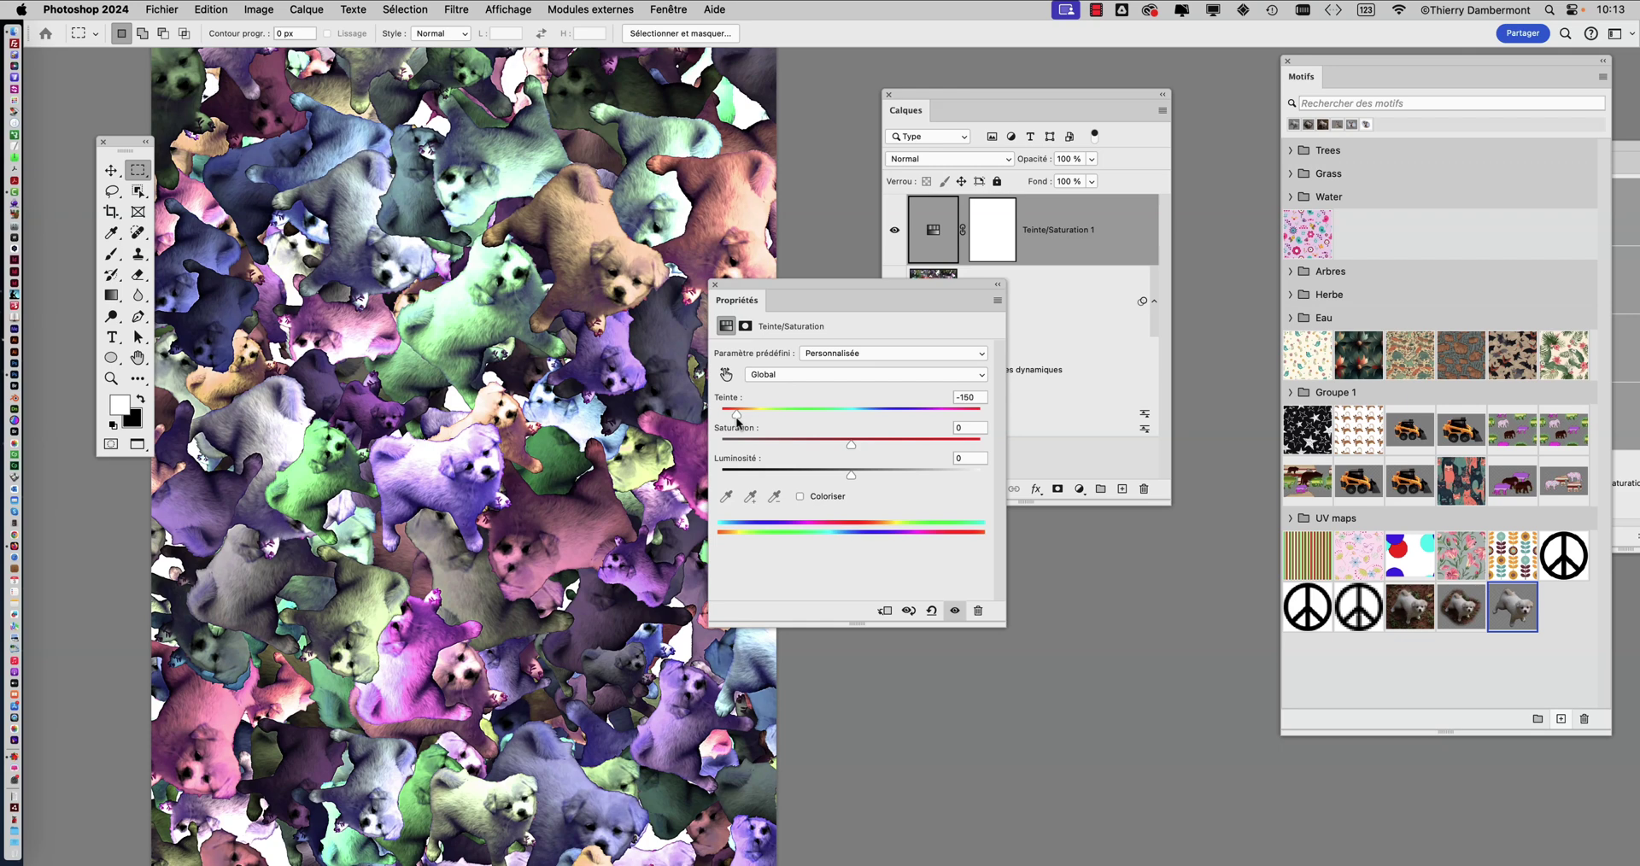
pyautogui.click(715, 284)
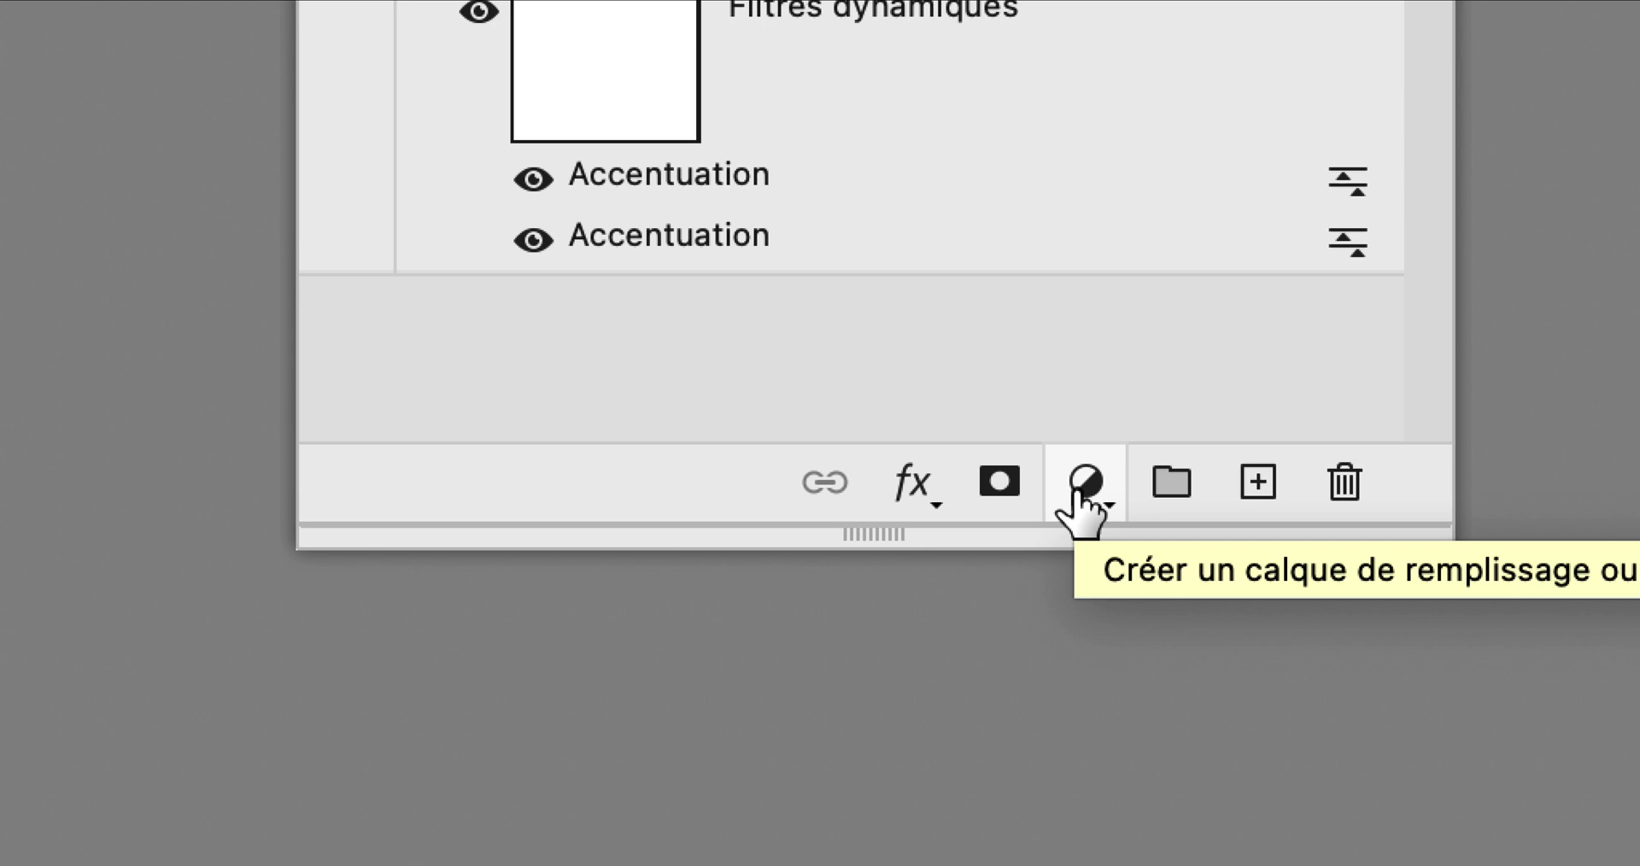
# - Add a Courbes adjustment layer above Teinte/Saturation 1 and reposition the Calques and Propriétés panels clear of each other beside the image
pyautogui.click(1083, 513)
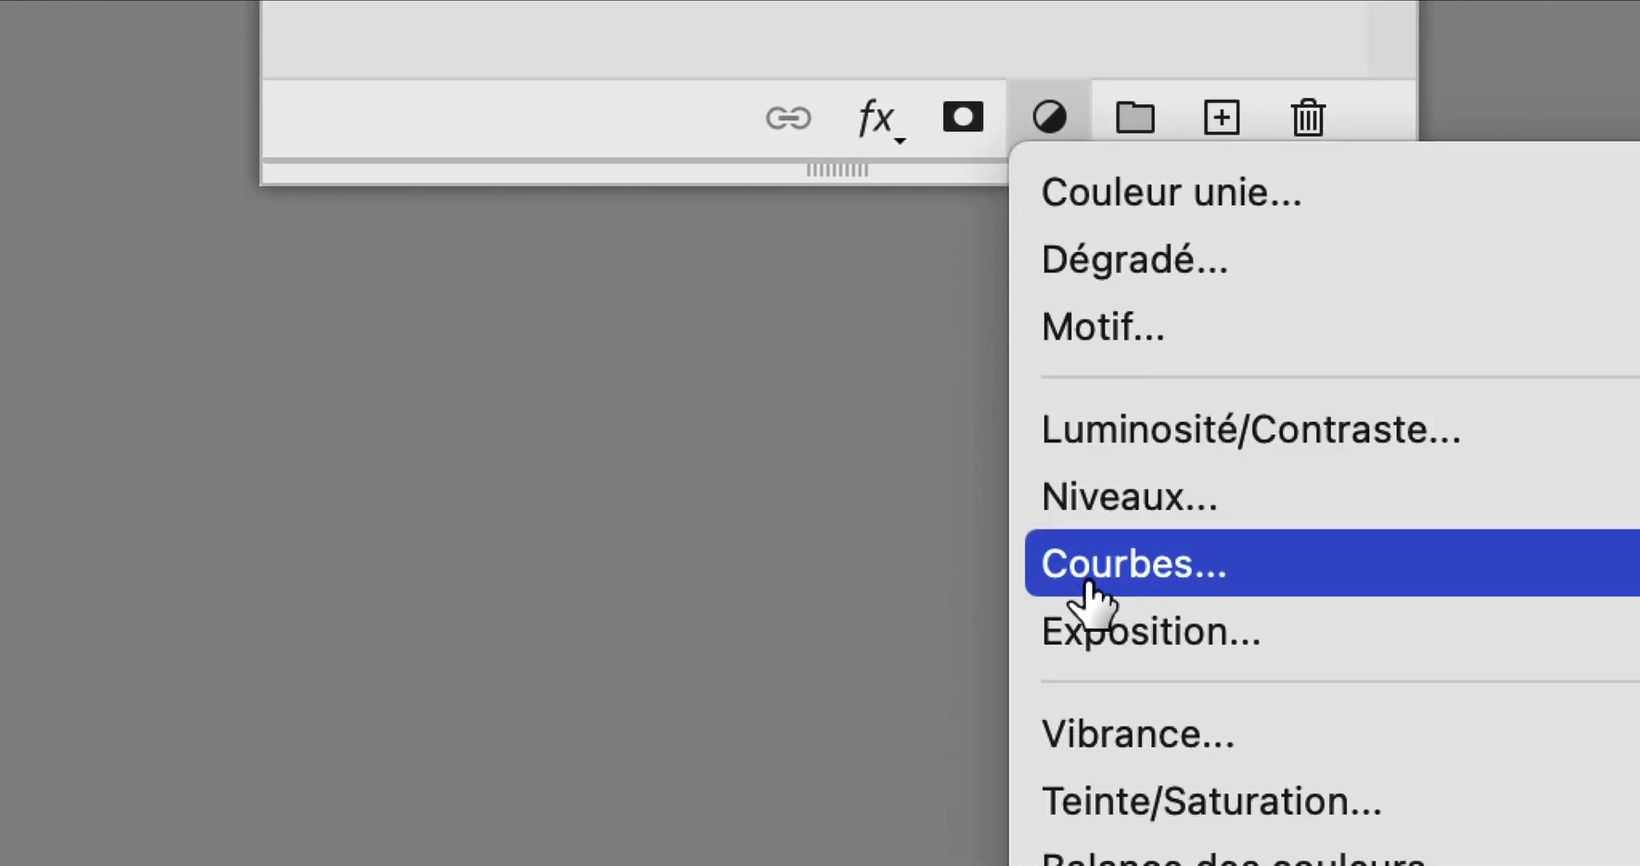
pyautogui.click(1089, 590)
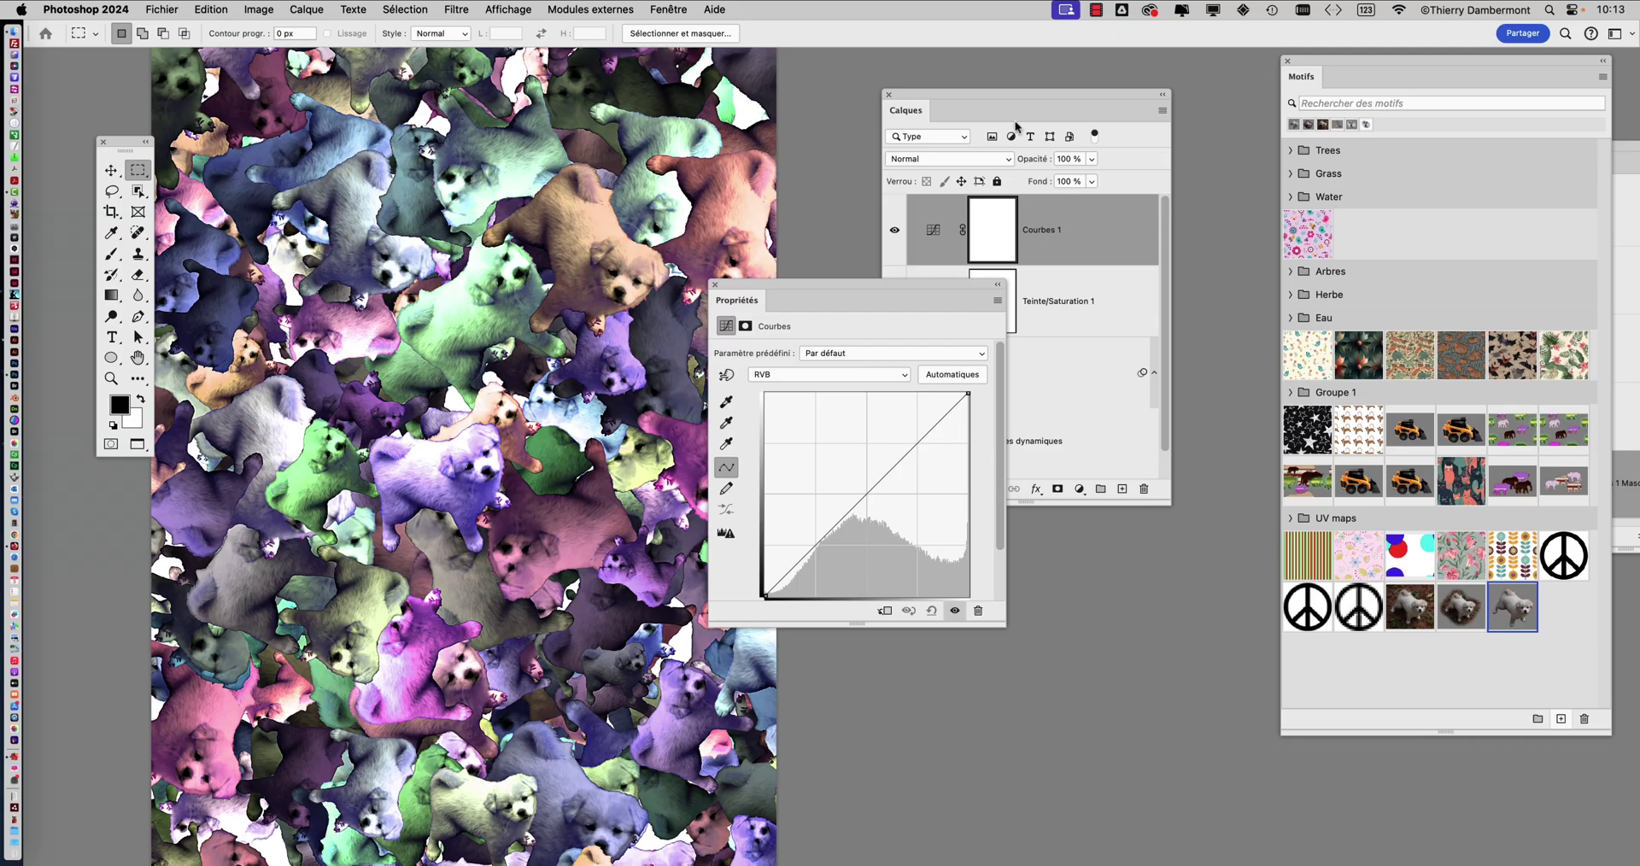
pyautogui.moveTo(909, 98); pyautogui.dragTo(1123, 105)
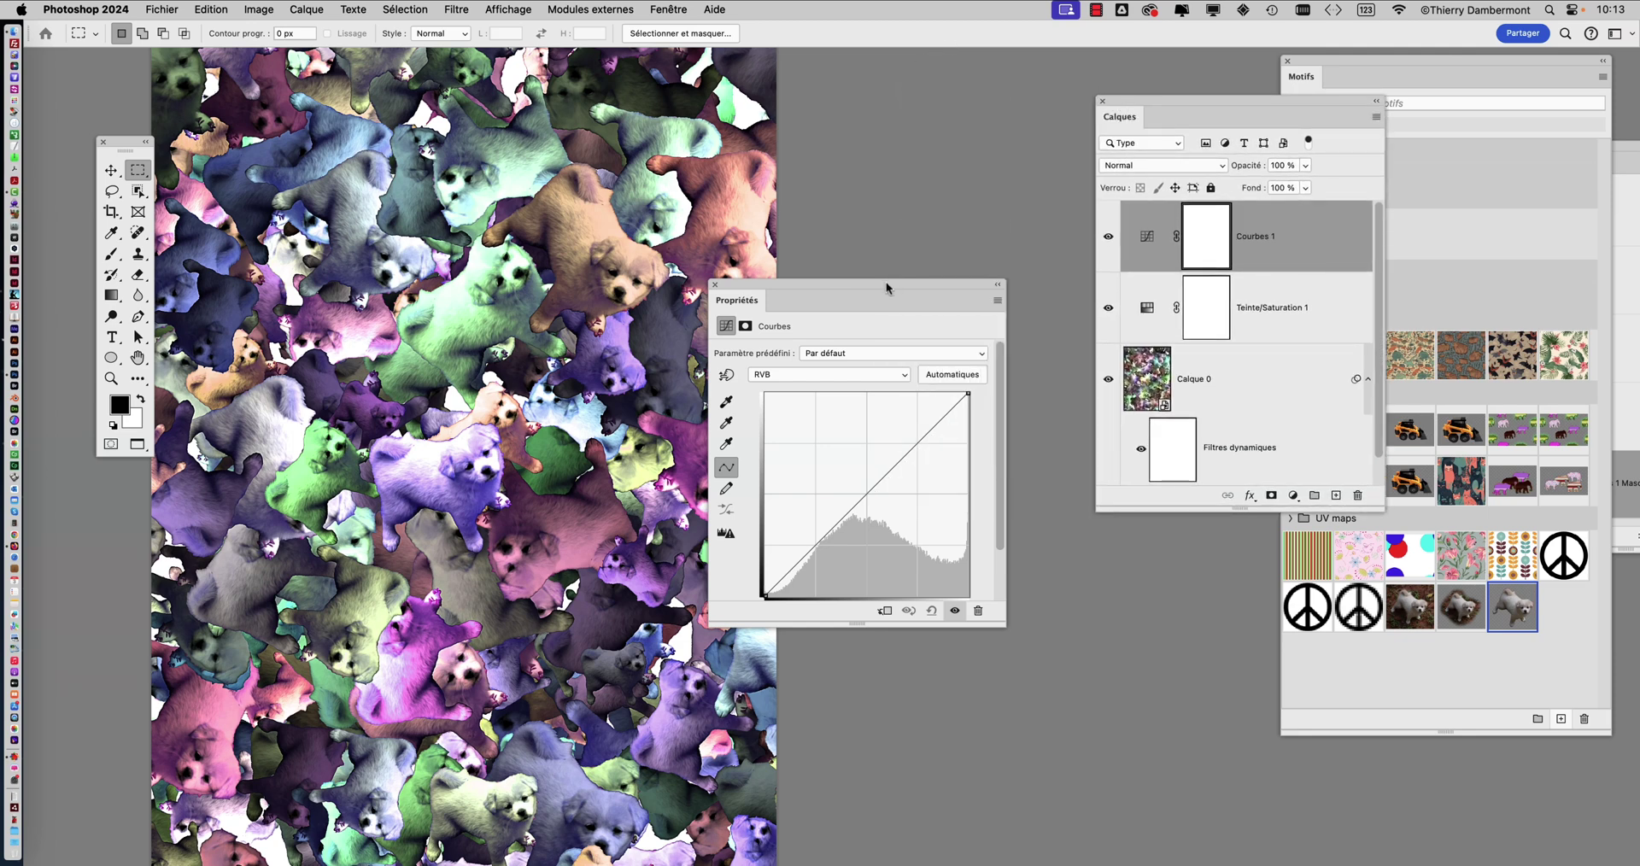
pyautogui.moveTo(886, 288); pyautogui.dragTo(920, 143)
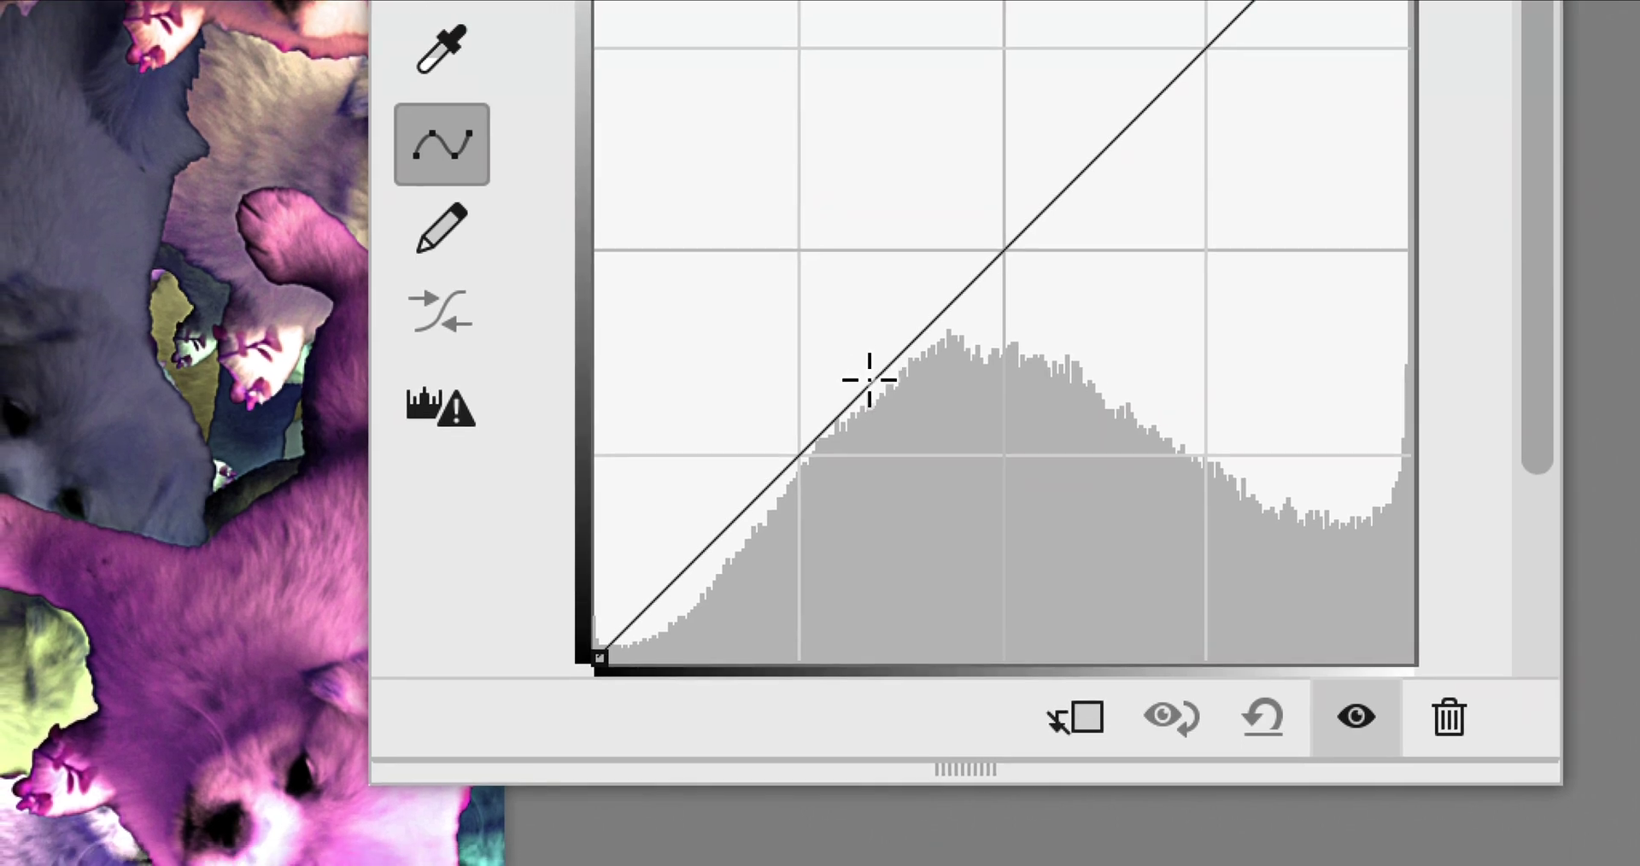
# - Add a shadow-side and a highlight-side point to the RVB curve and raise both above the diagonal to brighten the image
pyautogui.click(868, 379)
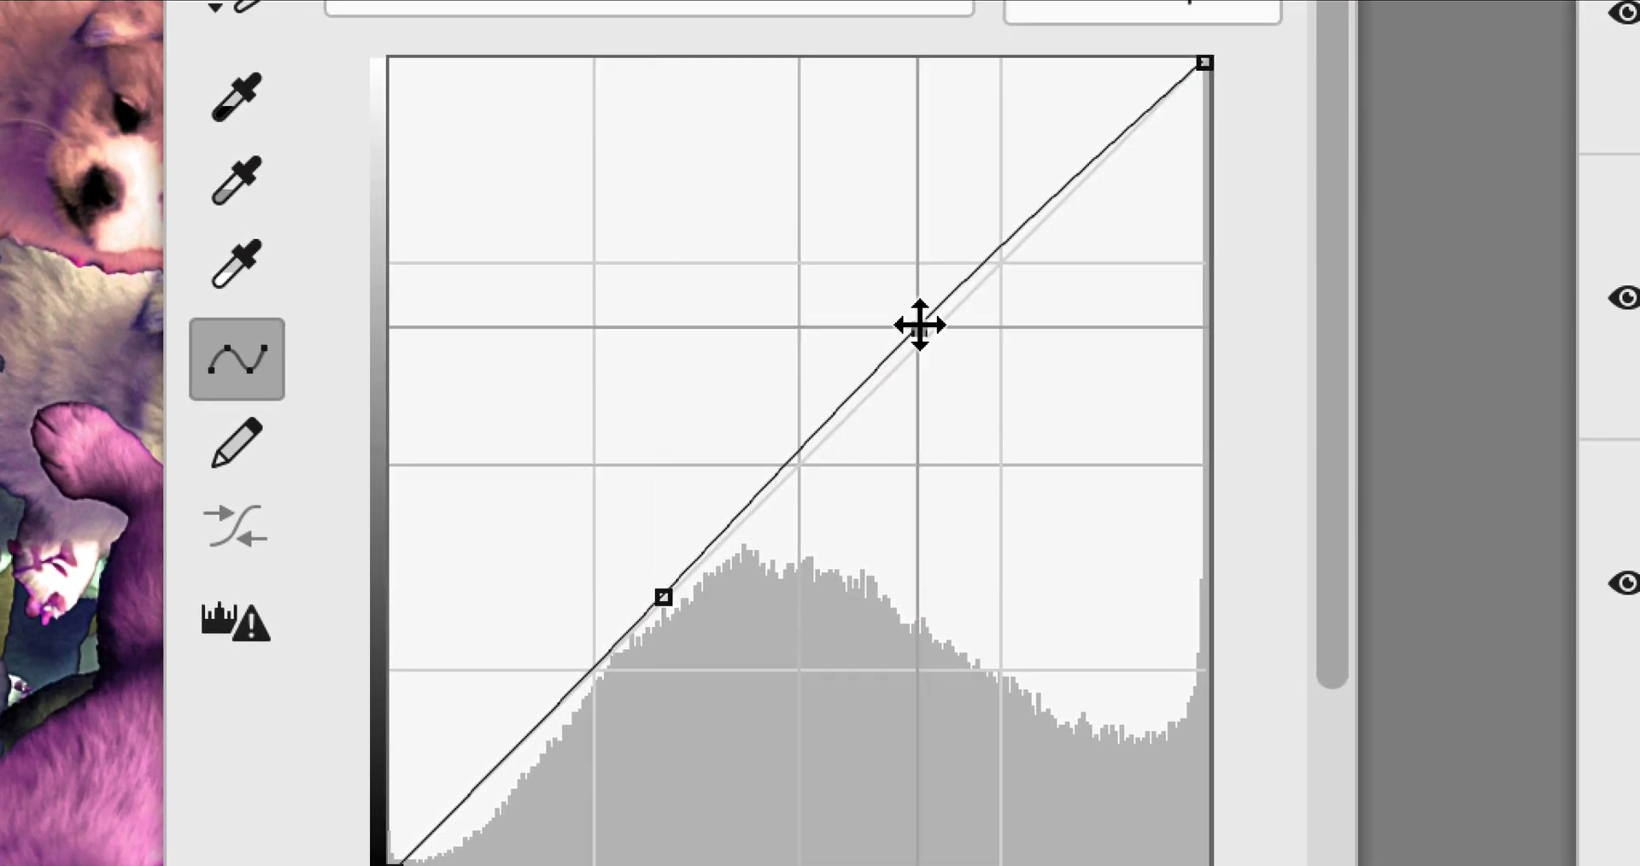
pyautogui.moveTo(919, 325); pyautogui.dragTo(934, 364)
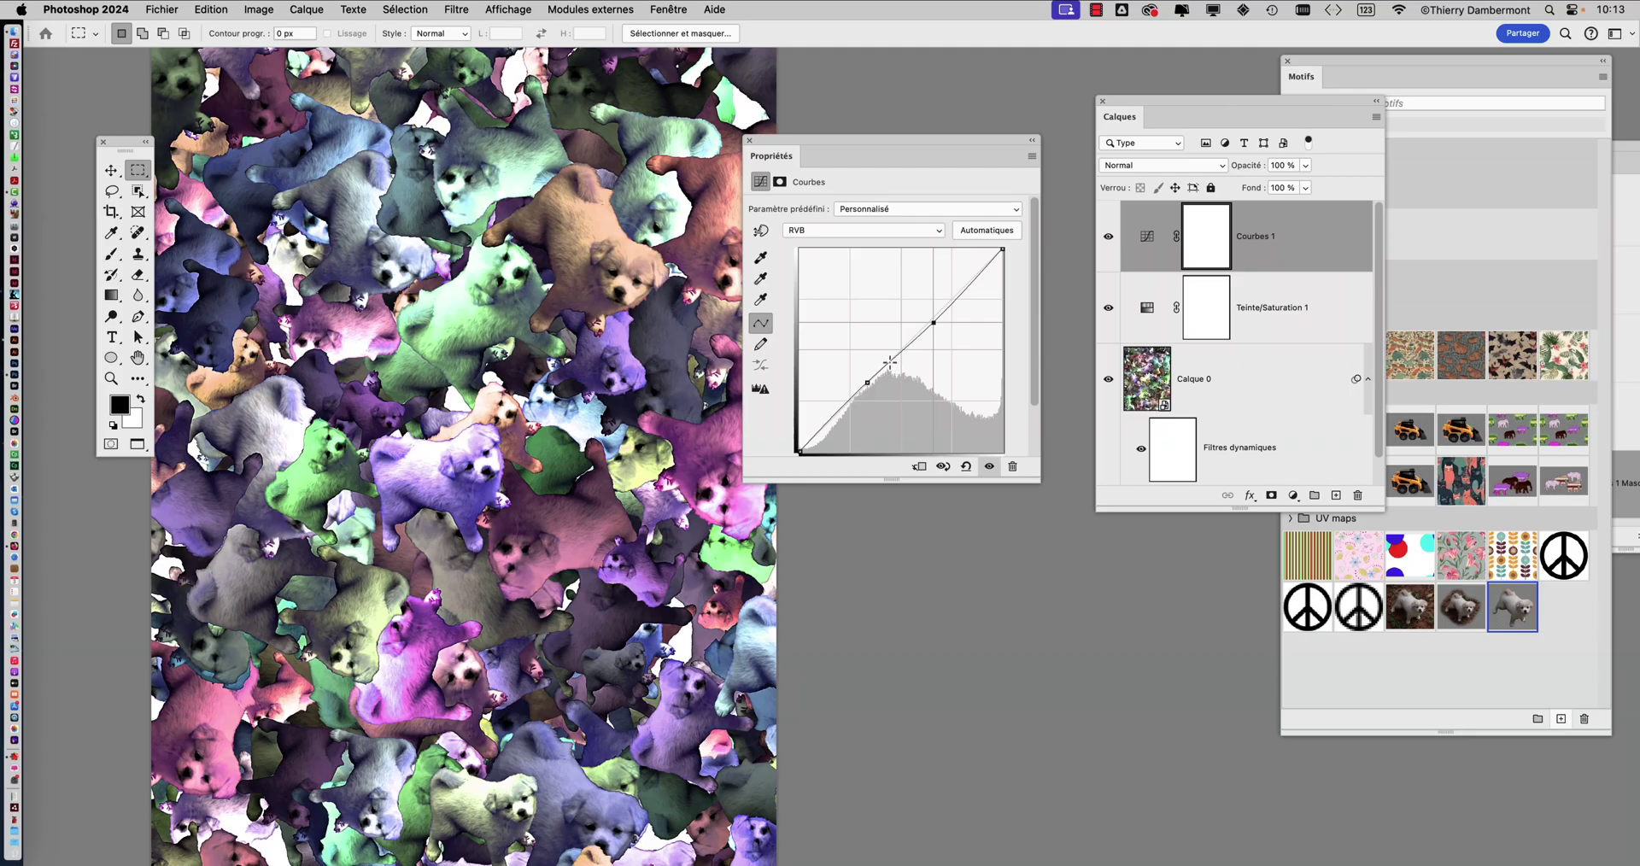
pyautogui.moveTo(869, 382); pyautogui.dragTo(862, 382)
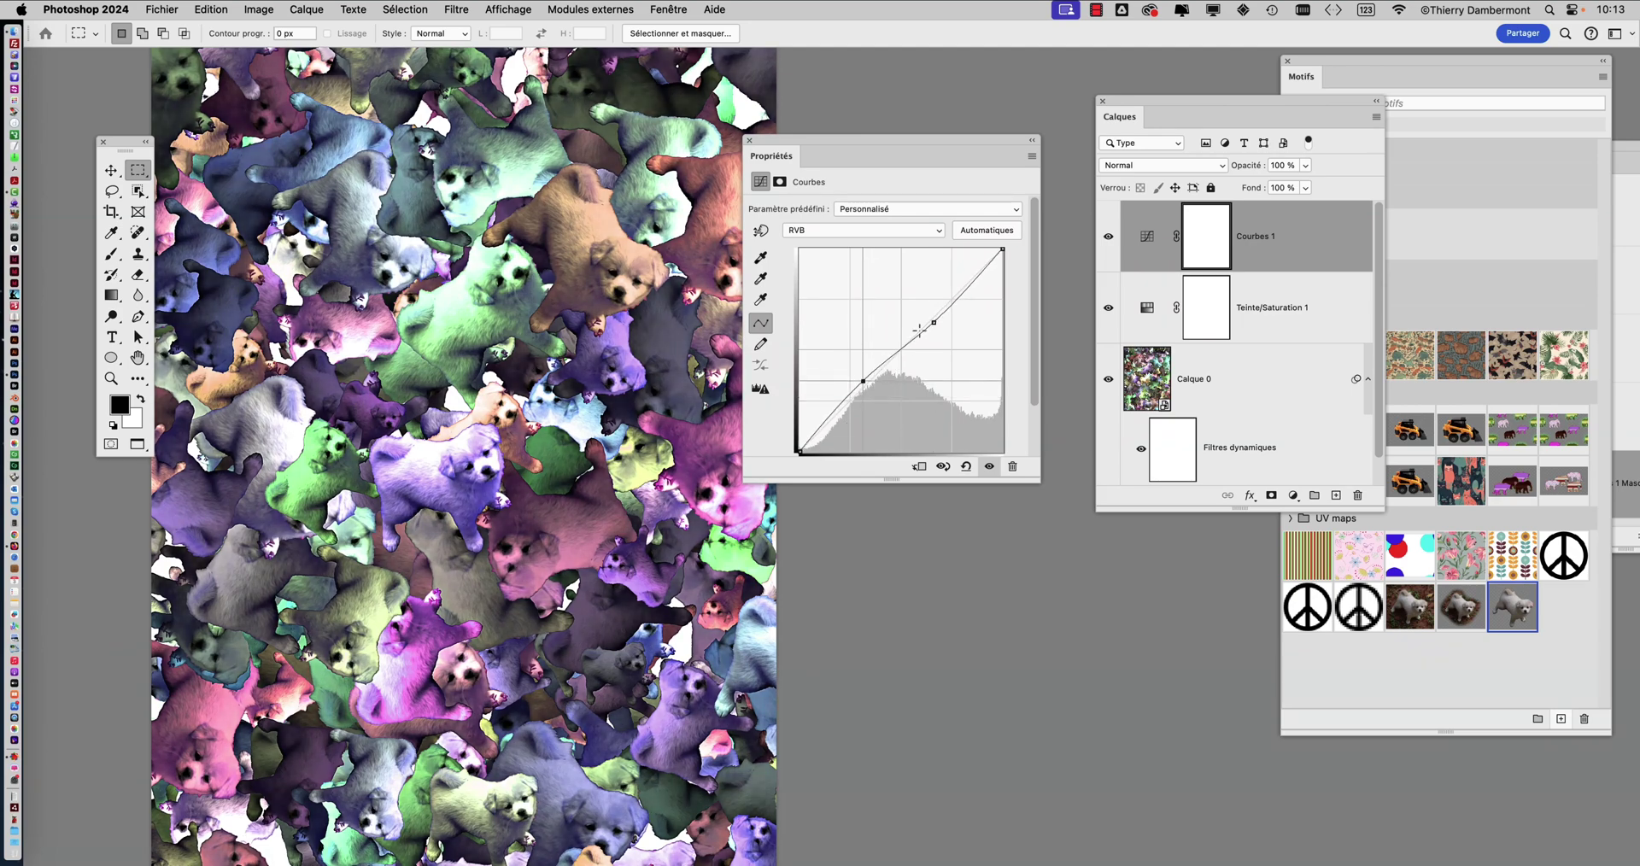
pyautogui.moveTo(919, 330); pyautogui.dragTo(927, 301)
pyautogui.moveTo(863, 381); pyautogui.dragTo(875, 381)
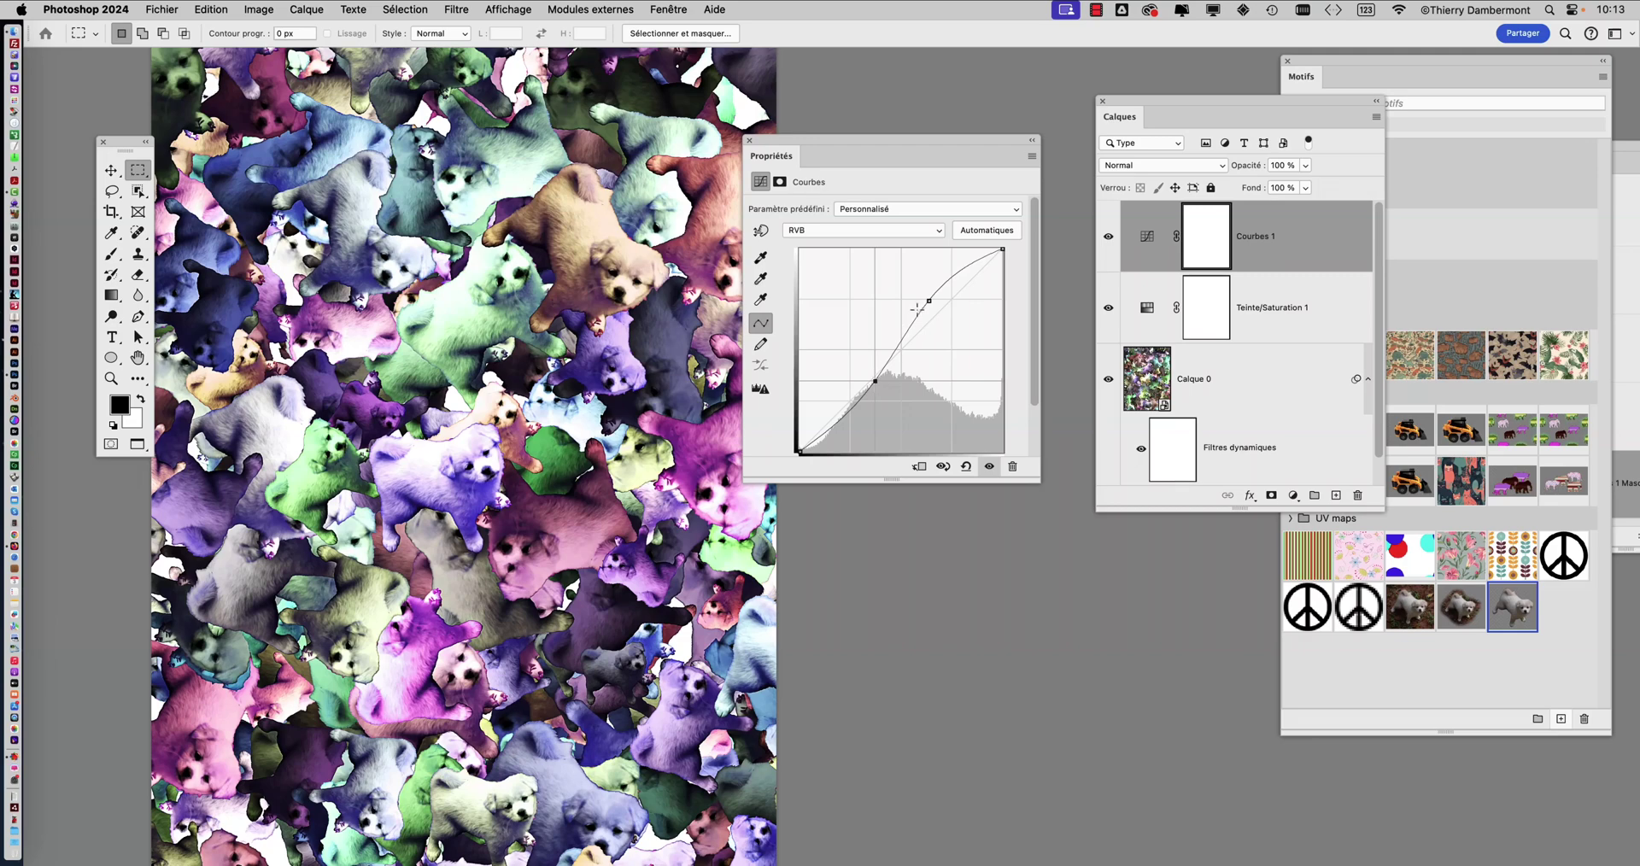
pyautogui.moveTo(927, 302); pyautogui.dragTo(934, 306)
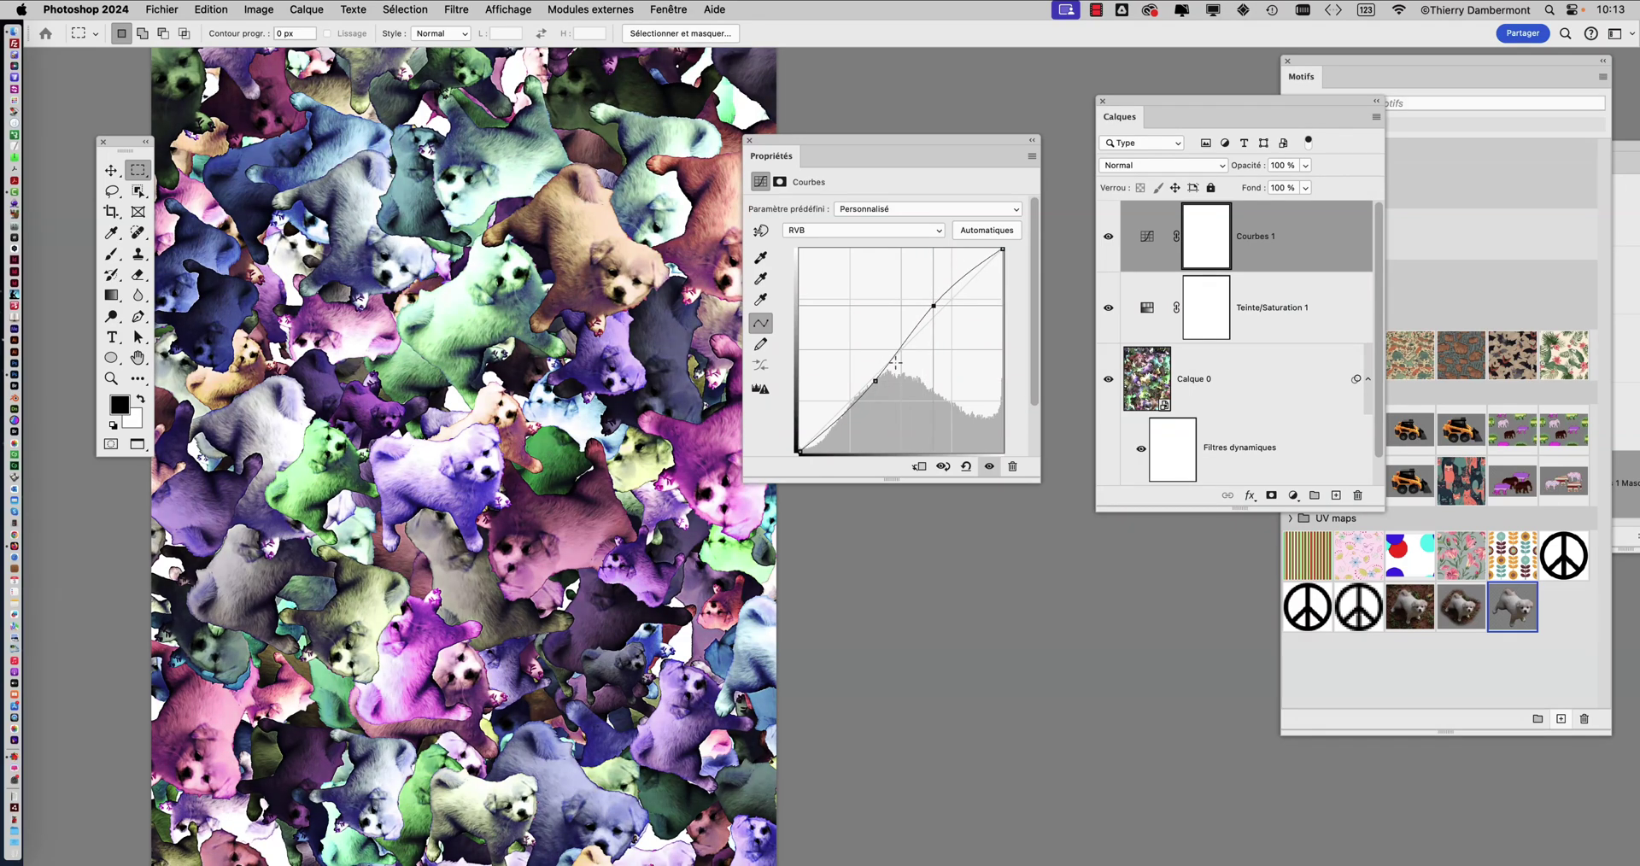
pyautogui.moveTo(877, 383); pyautogui.dragTo(872, 360)
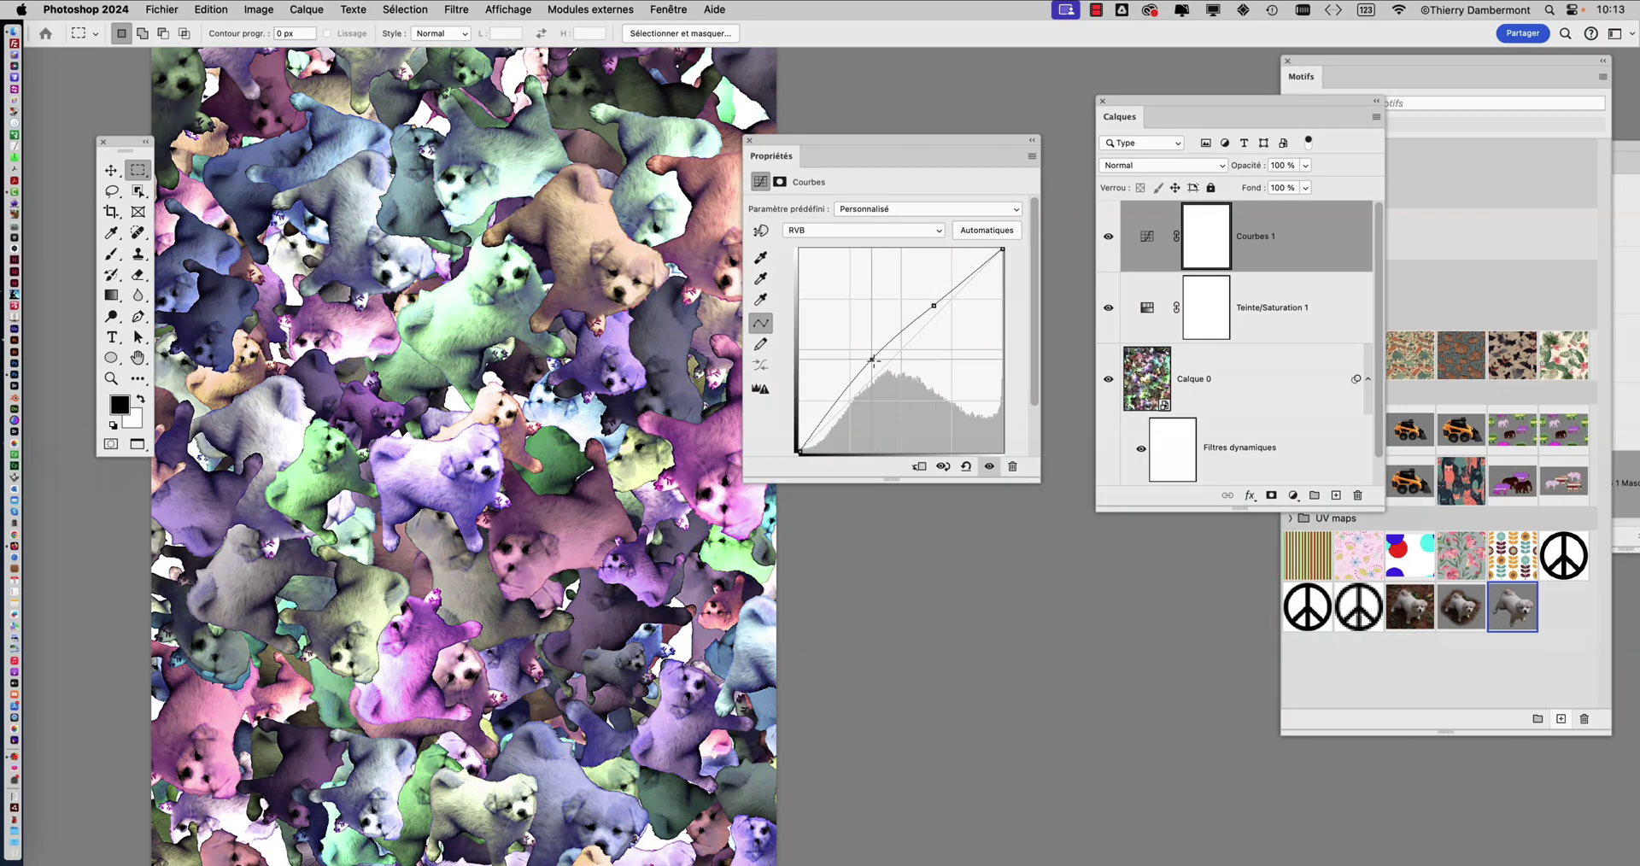
pyautogui.moveTo(930, 307); pyautogui.dragTo(925, 286)
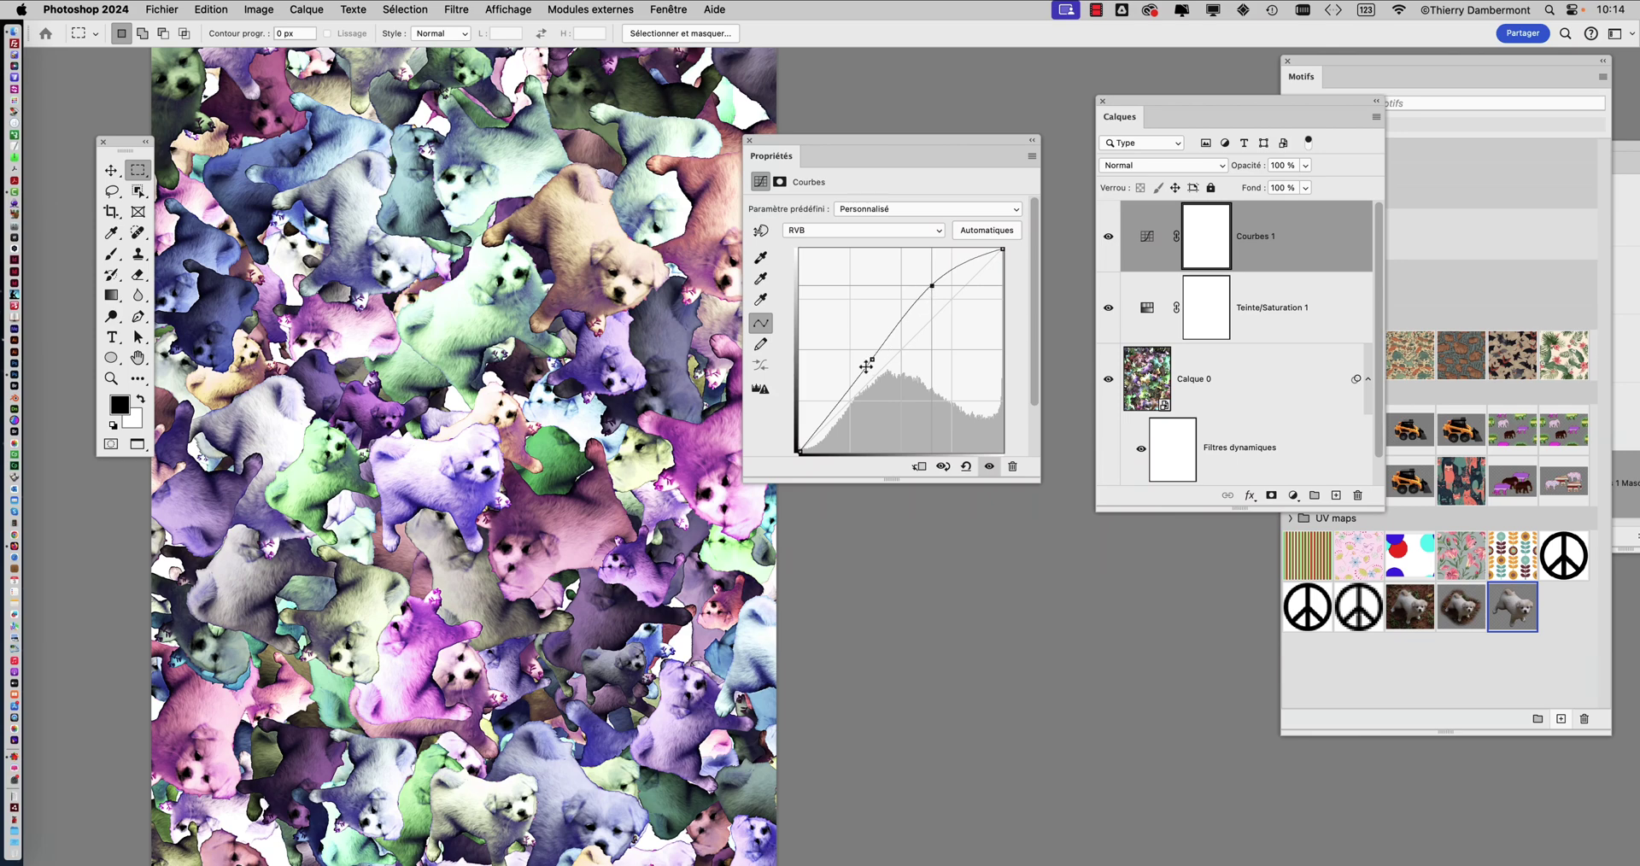
pyautogui.moveTo(871, 361)
pyautogui.mouseDown()
pyautogui.moveTo(871, 347)
pyautogui.moveTo(873, 361)
pyautogui.mouseUp()
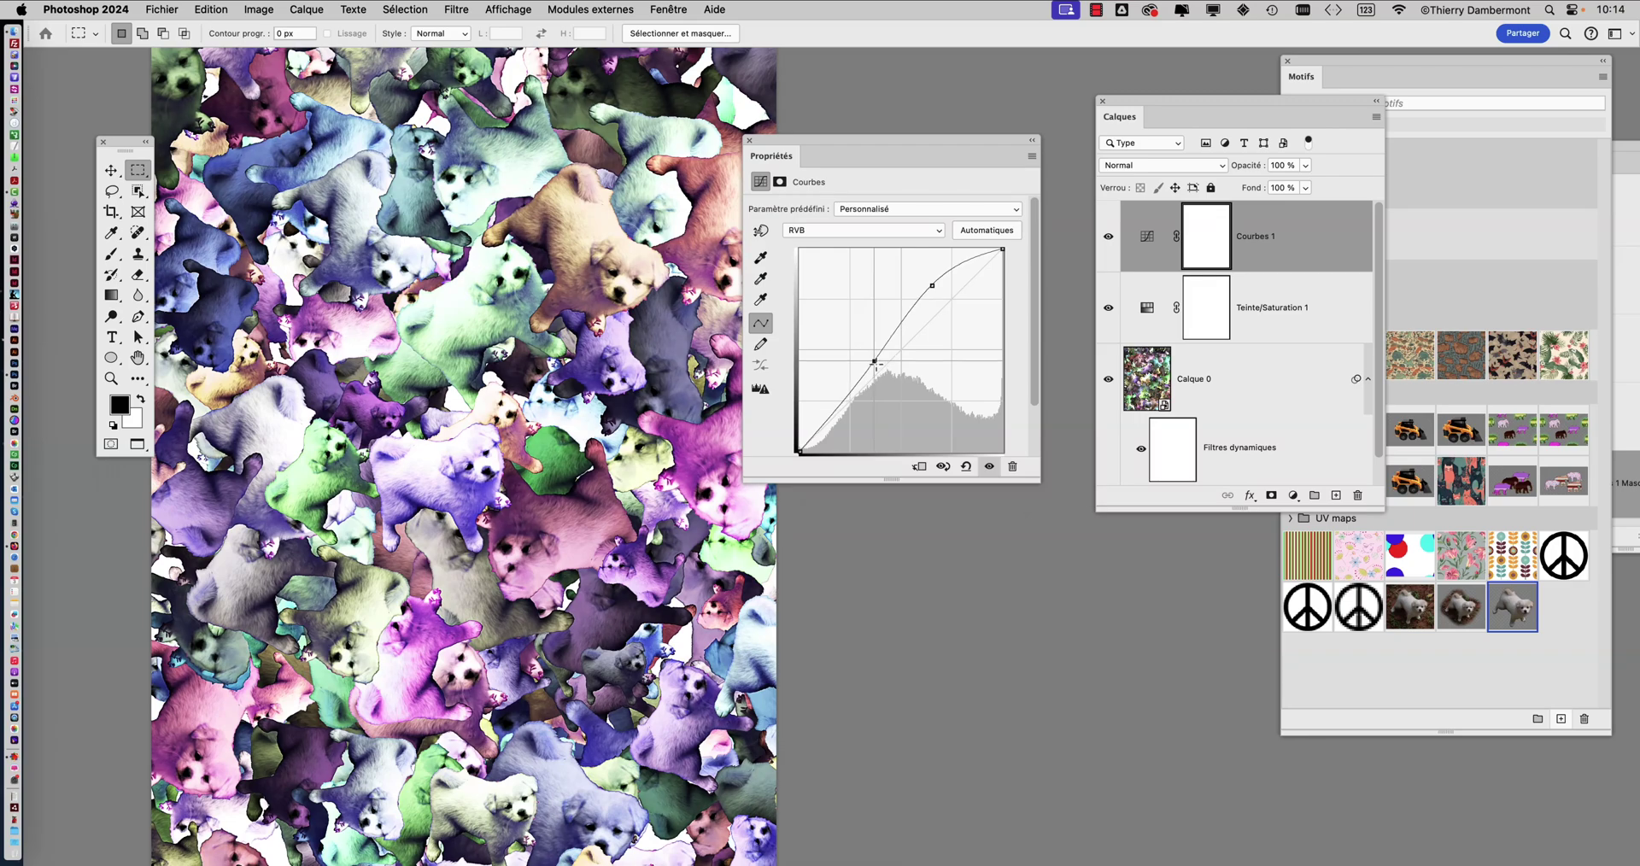
# - Fine-tune the brightening curve by lowering its shadow-side point very slightly
pyautogui.scroll(3, 613, 547)
pyautogui.scroll(5, 613, 547)
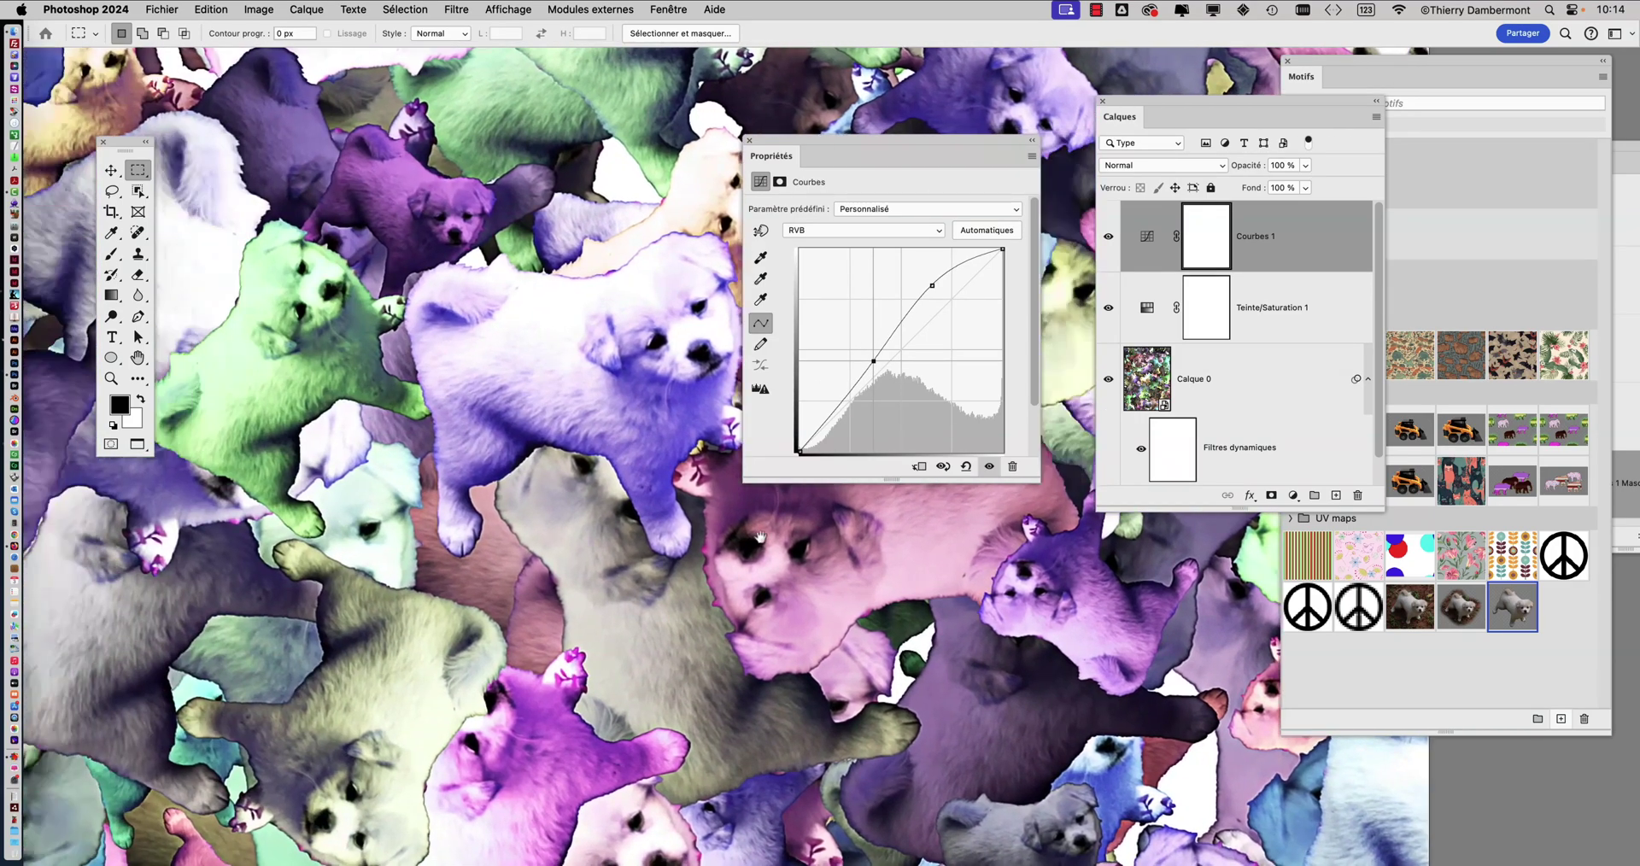
pyautogui.moveTo(760, 537); pyautogui.dragTo(806, 311)
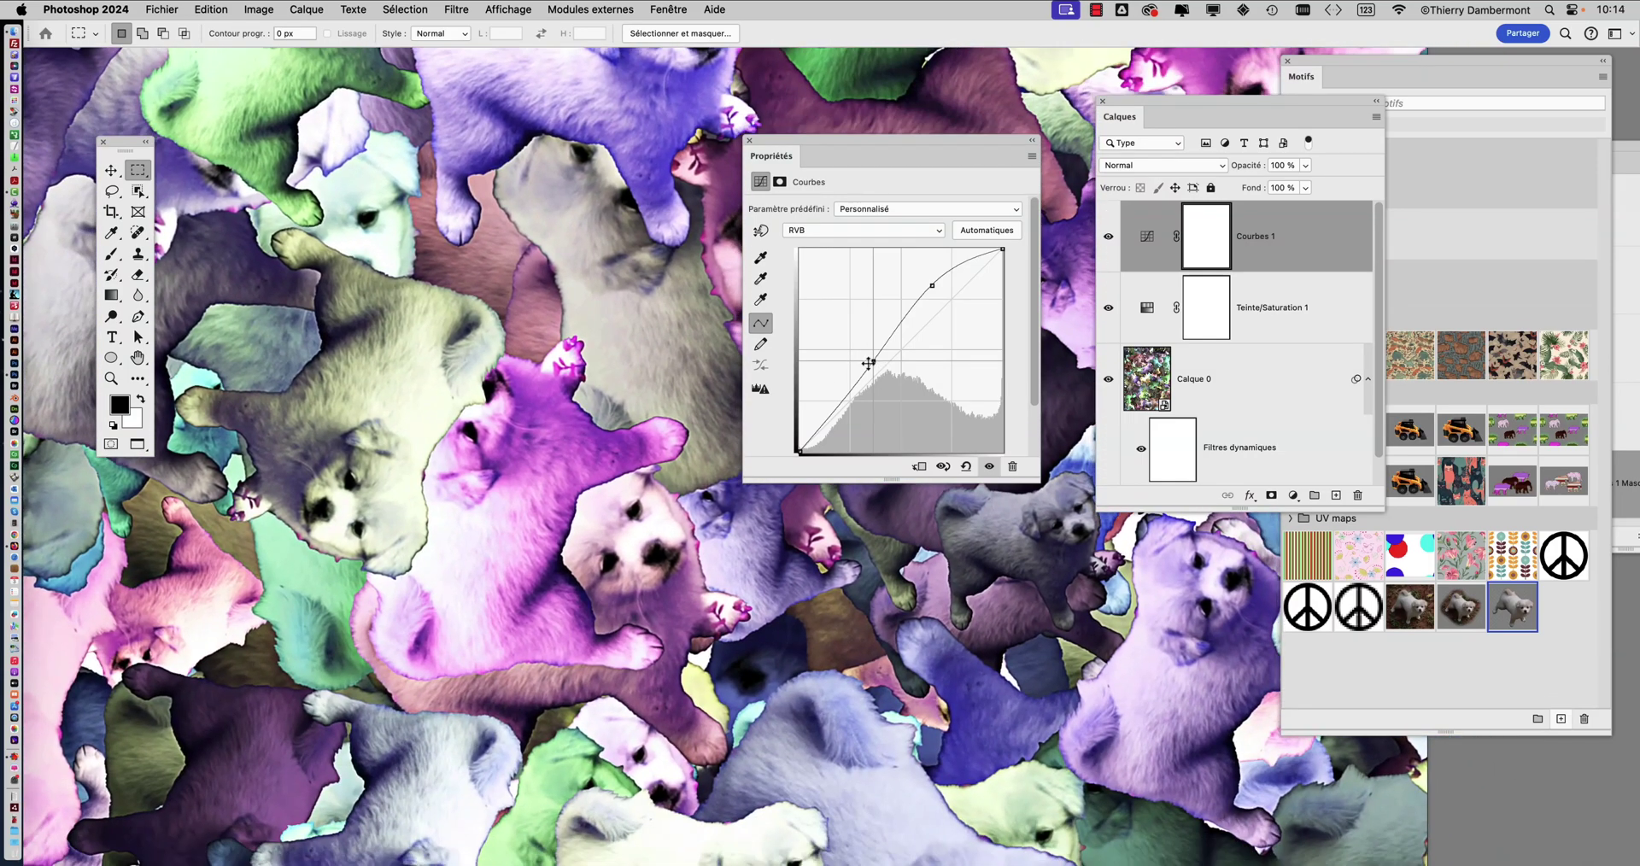
pyautogui.moveTo(868, 363); pyautogui.dragTo(872, 364)
pyautogui.click(931, 288)
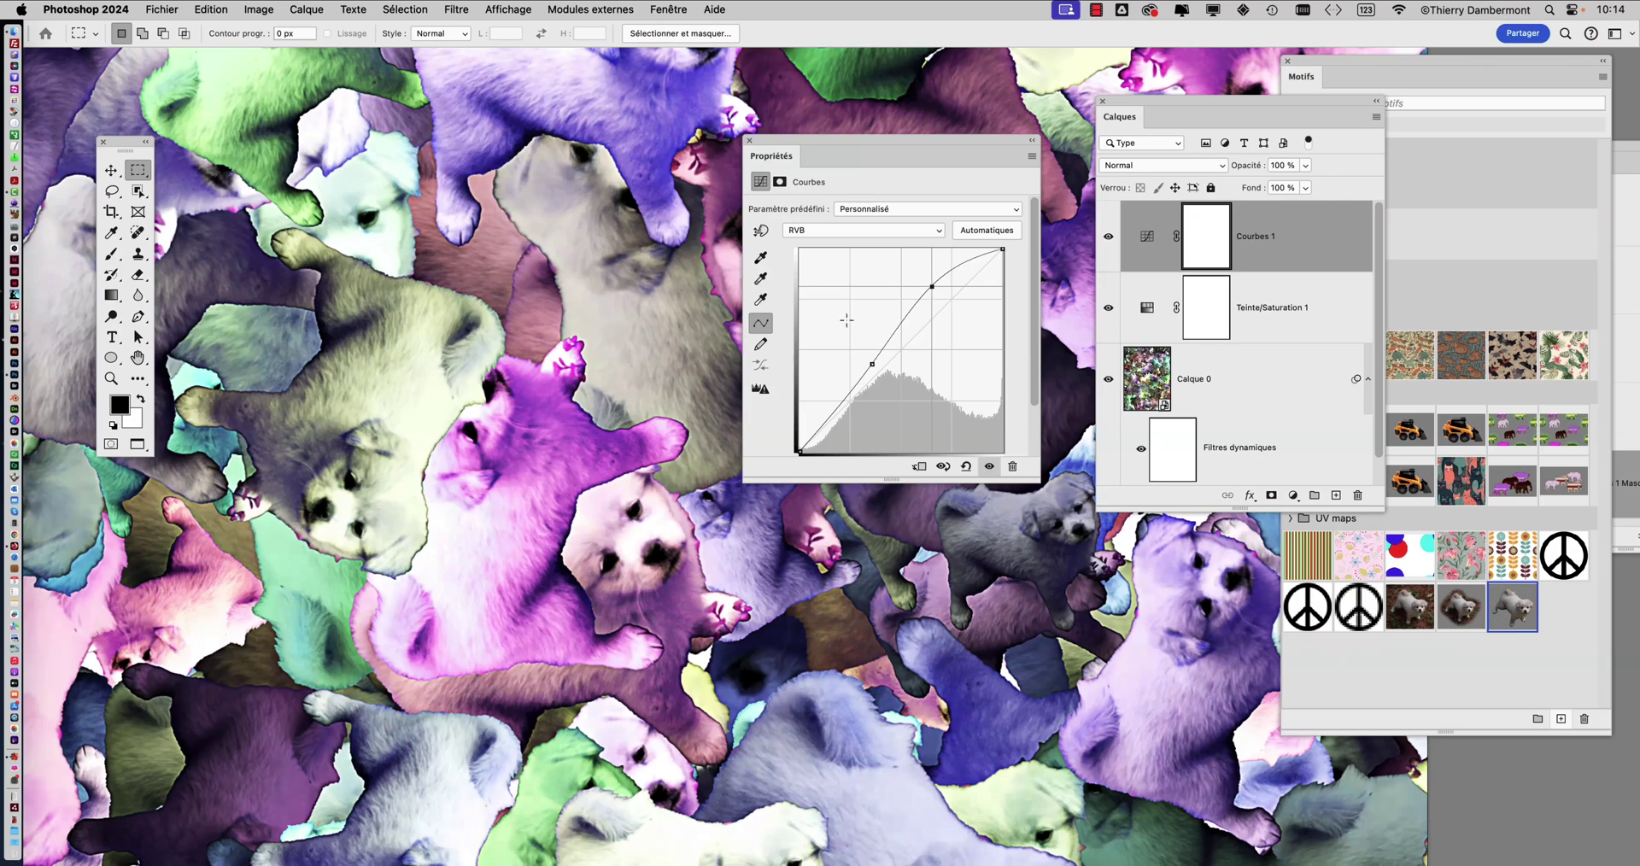
pyautogui.scroll(-6, 621, 455)
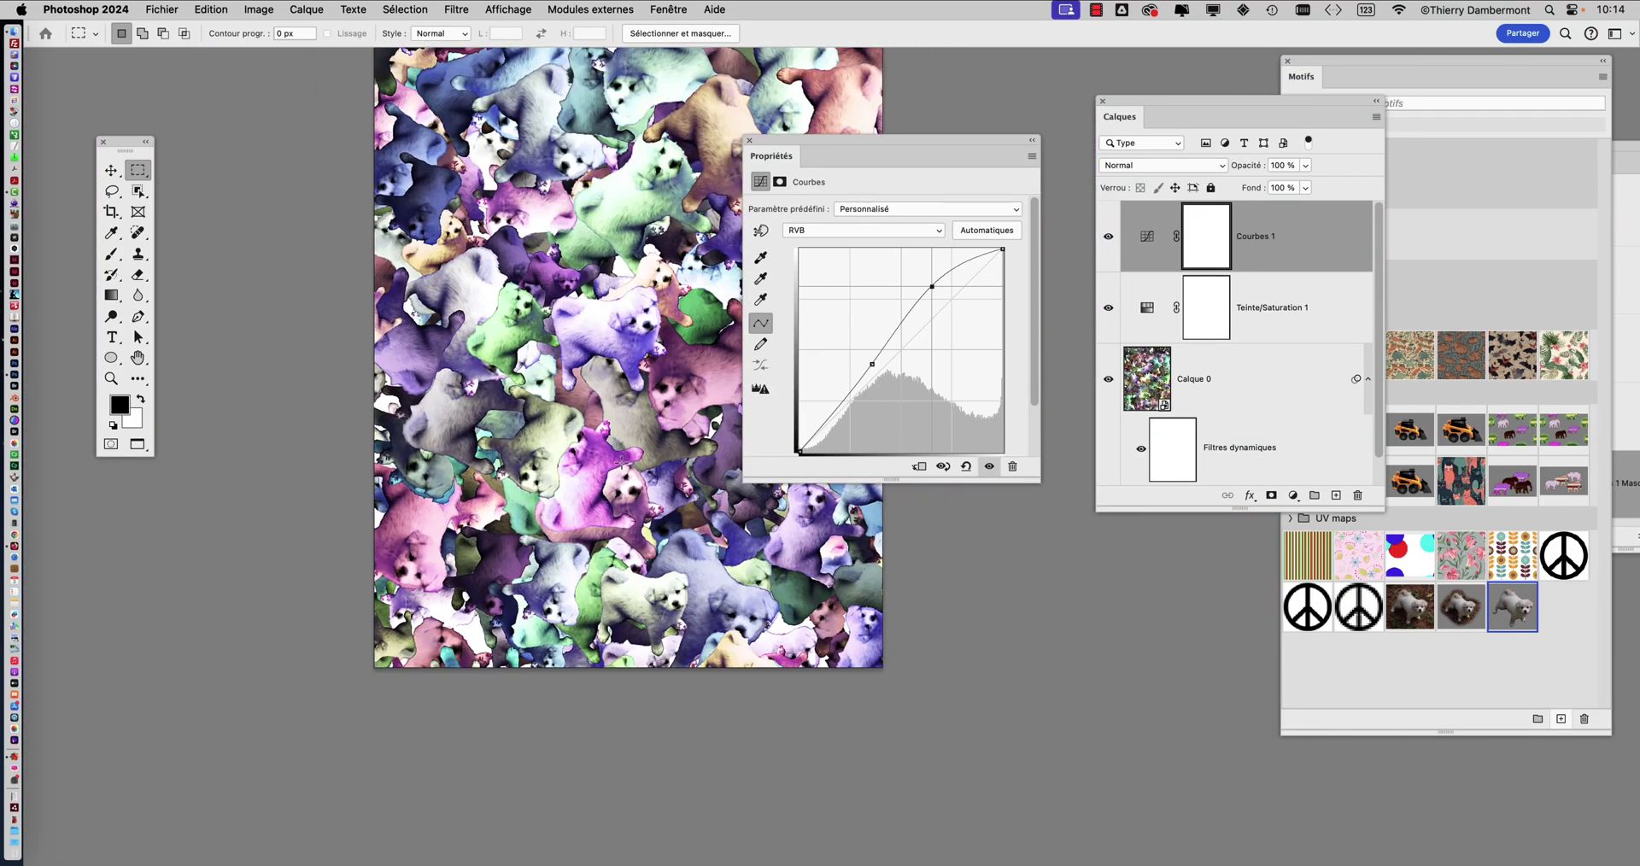
# - Save the document under the new name remplissage aleatoire - 04.psd in the PHOTOSHOP folder, in Photoshop format
pyautogui.click(161, 10)
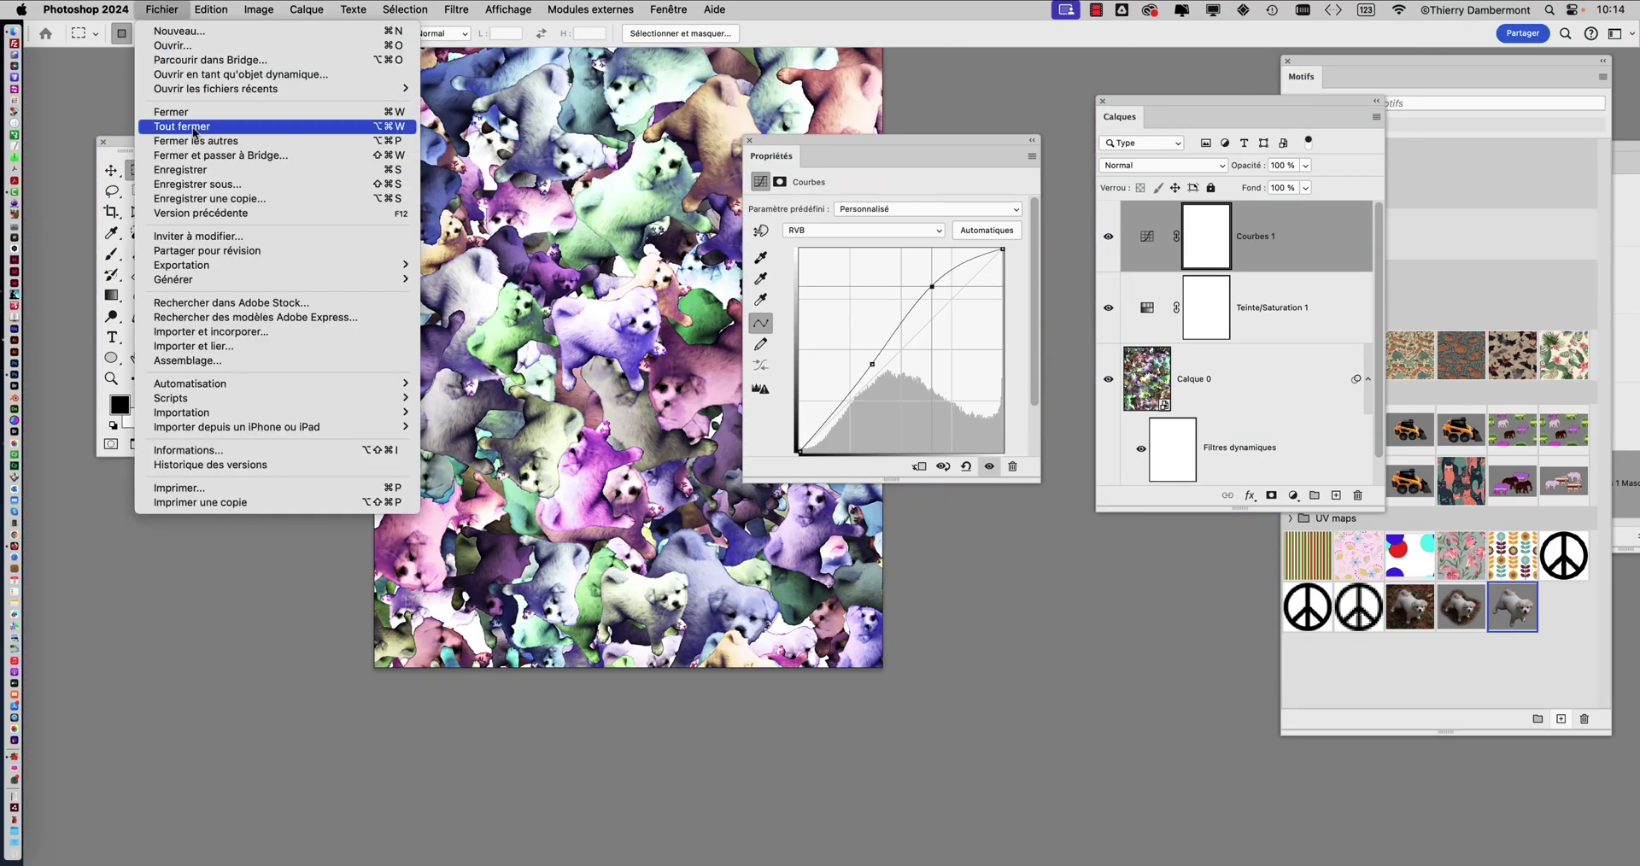
pyautogui.click(213, 184)
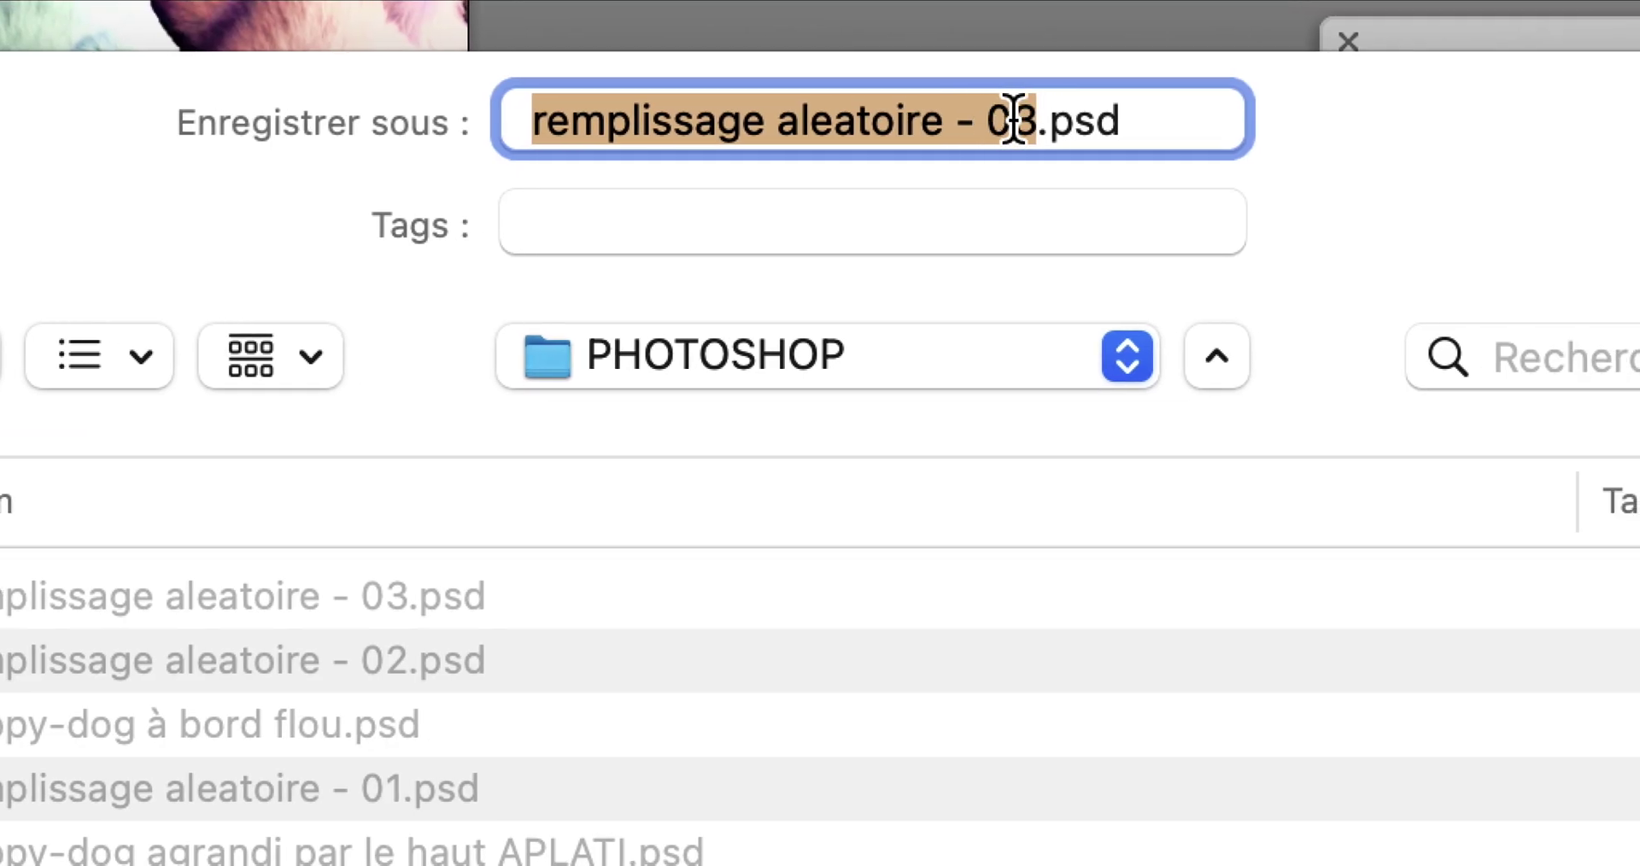
pyautogui.click(1019, 122)
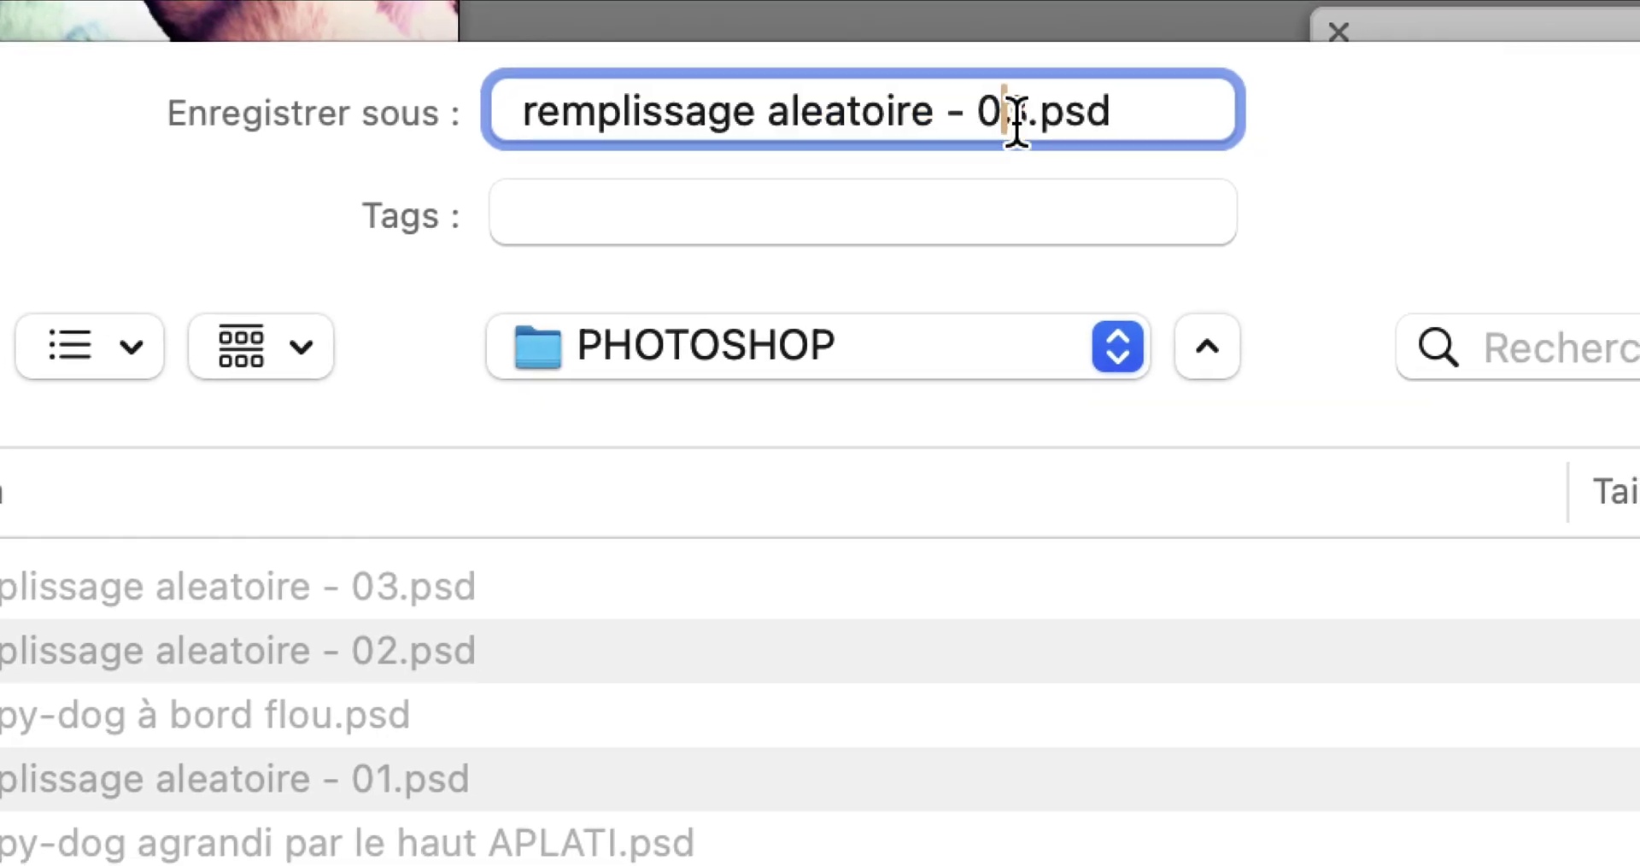
pyautogui.hotkey('shift', 'Right')
pyautogui.write('4')
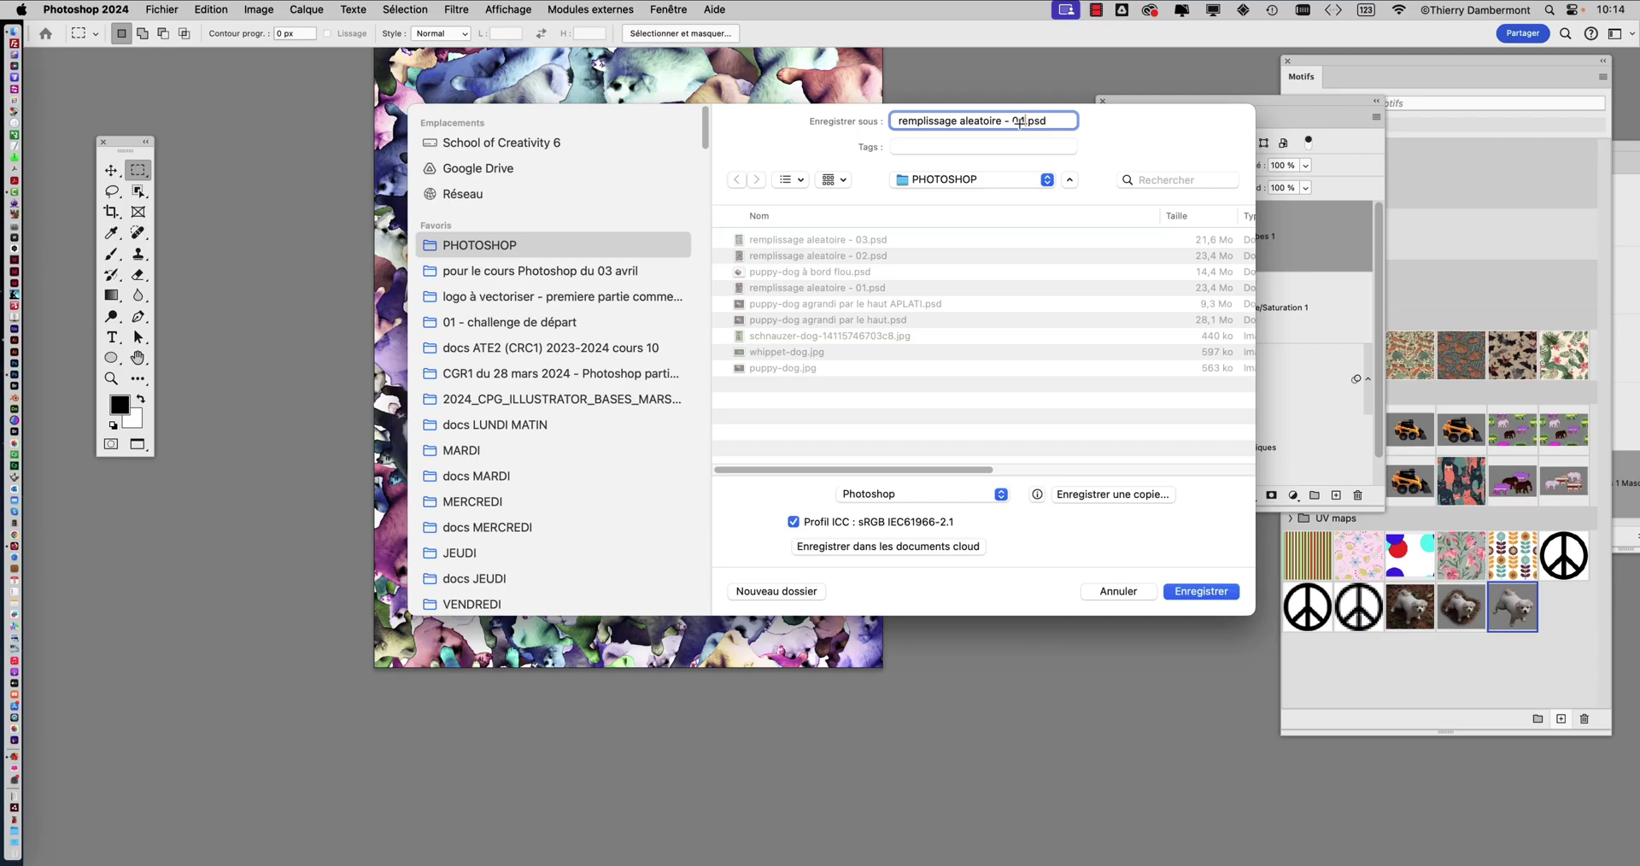
pyautogui.press('Return')
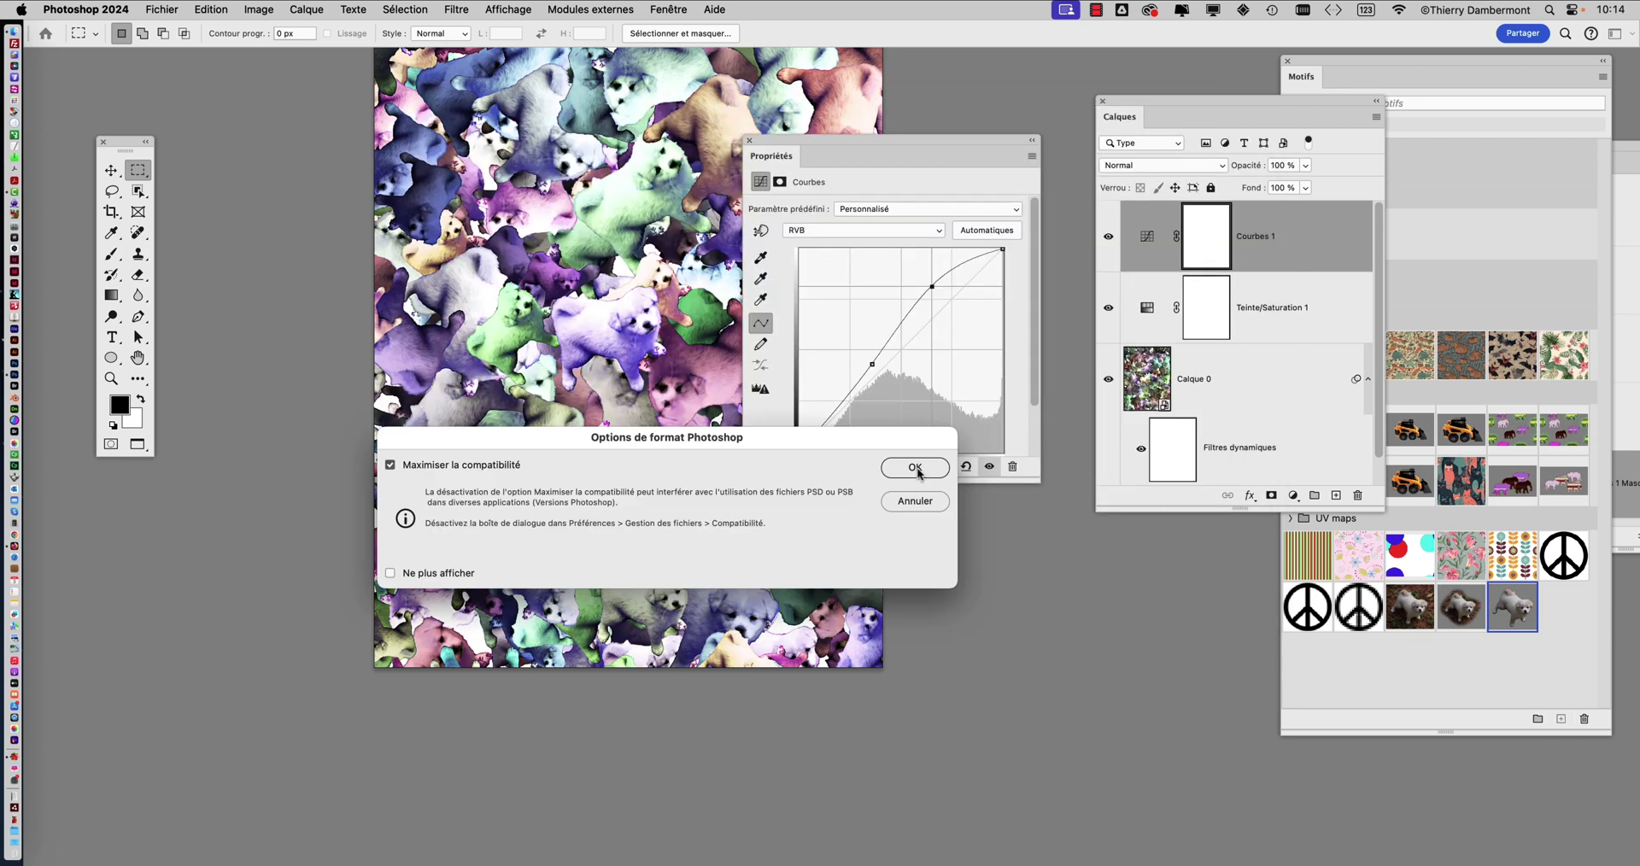